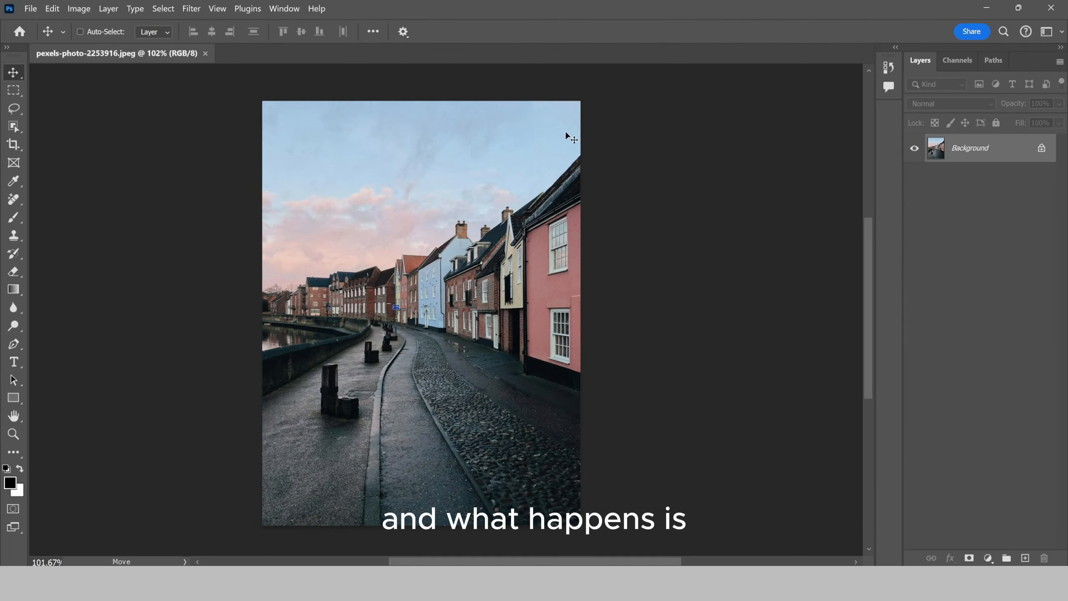
- Zoom in and out on the street photo, ending with the whole image fitted to the window
scroll(446, 259, up, 3)
scroll(453, 286, down, 2)
scroll(453, 284, up, 5)
scroll(452, 283, down, 5)
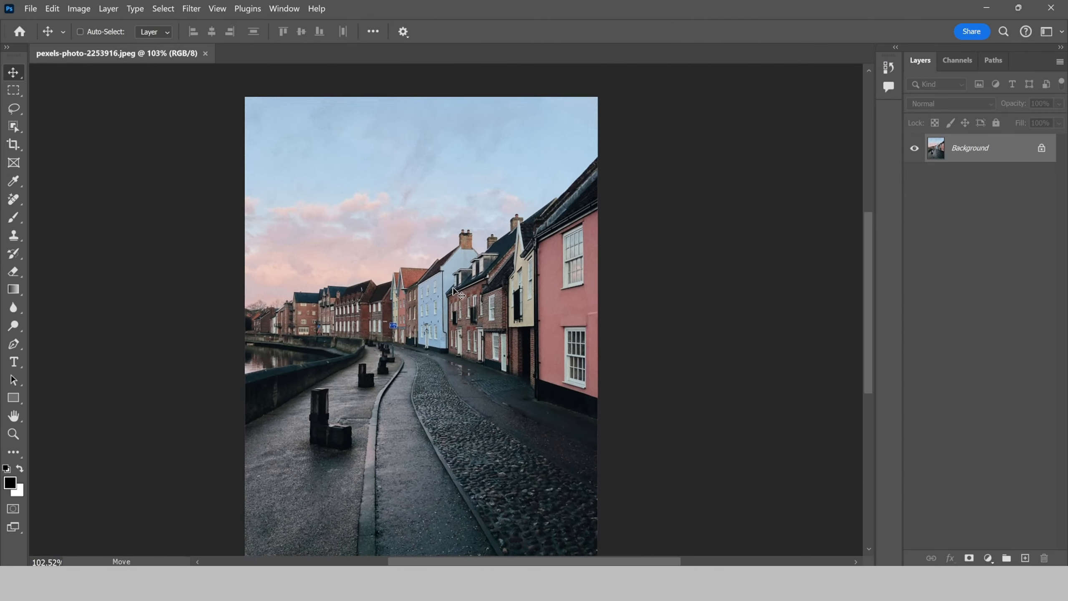
scroll(455, 286, up, 6)
scroll(457, 290, down, 6)
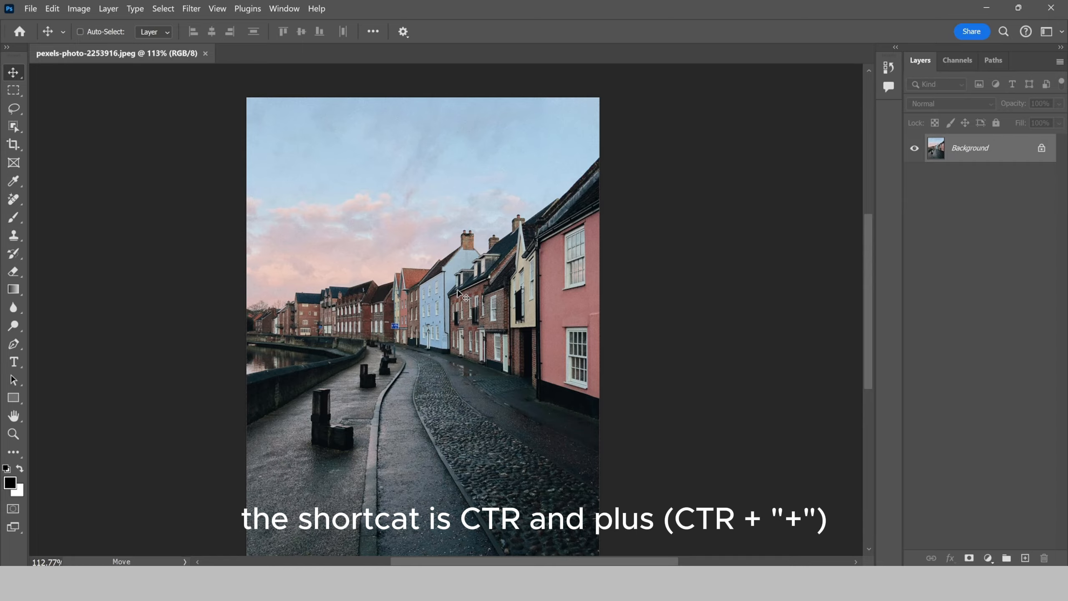
key(ctrl)
scroll(462, 294, up, 8)
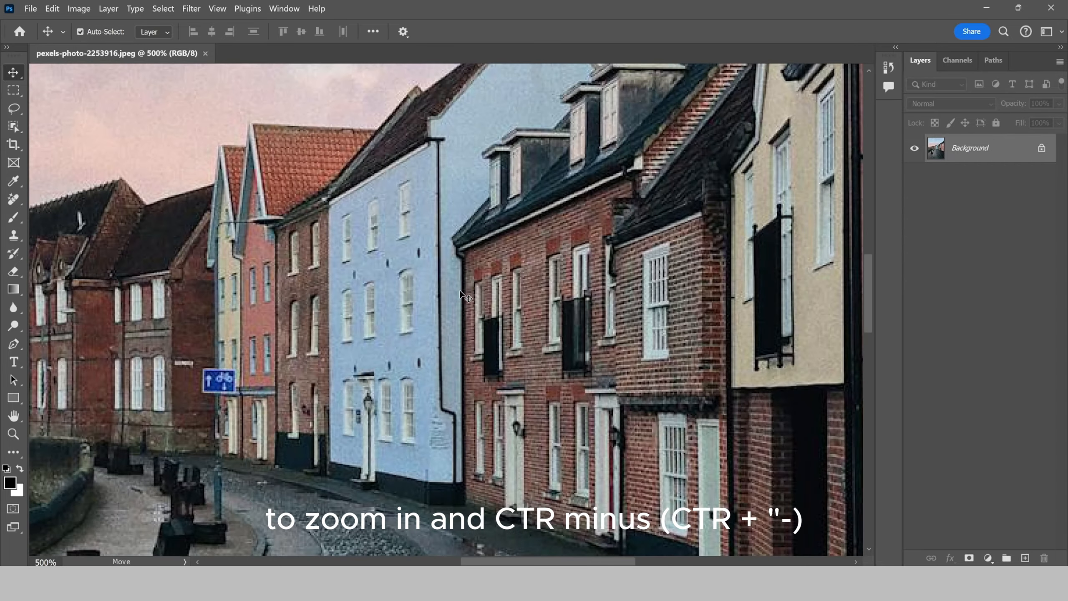
scroll(461, 291, down, 10)
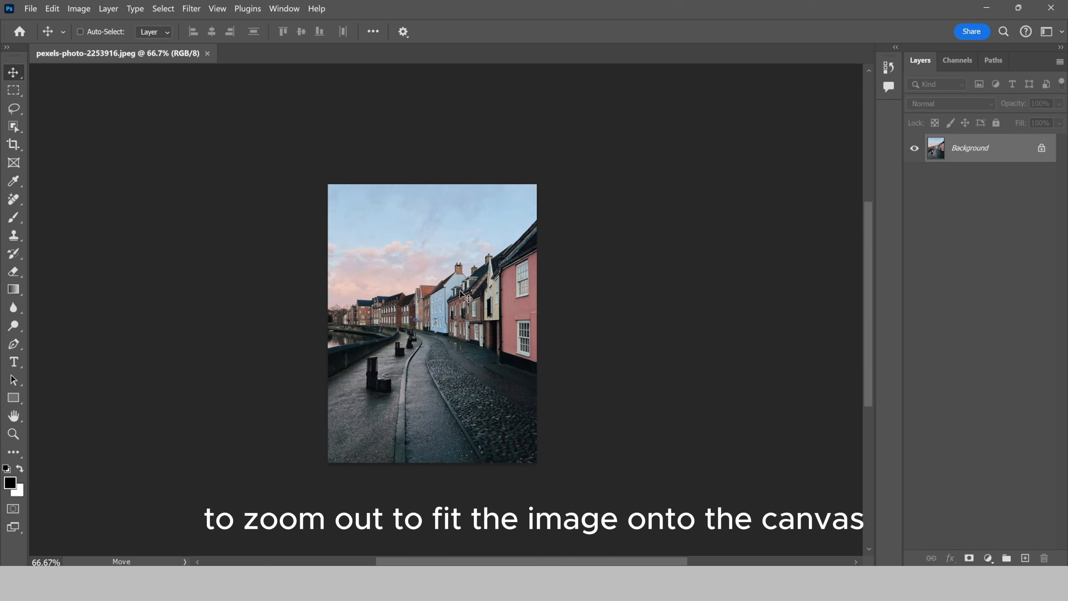
key(ctrl+0)
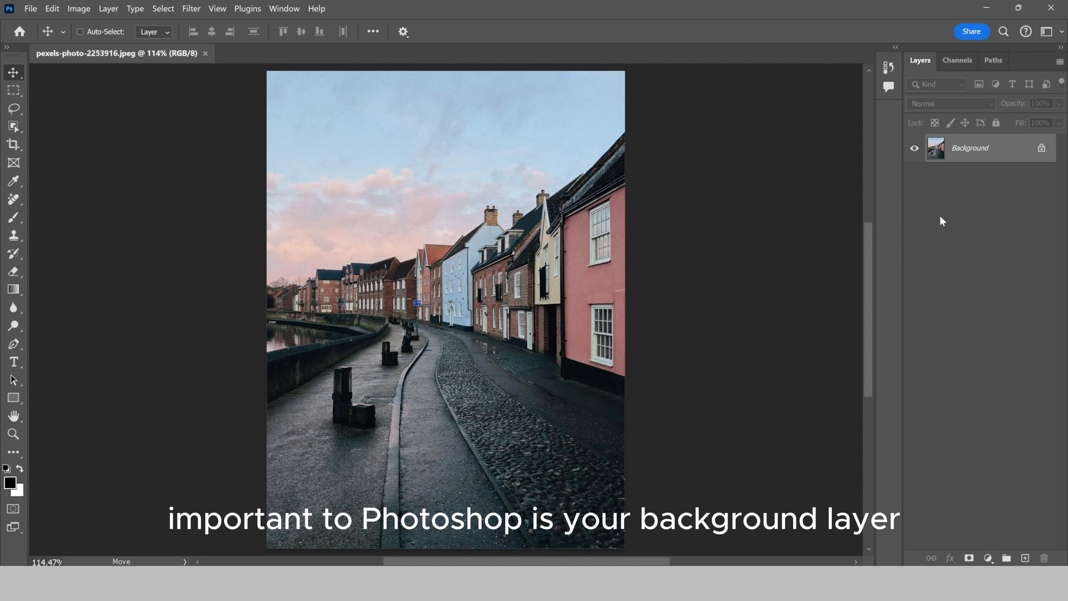
- Unlock the Background layer to make it a regular layer, and lock all of its attributes again
click(1042, 149)
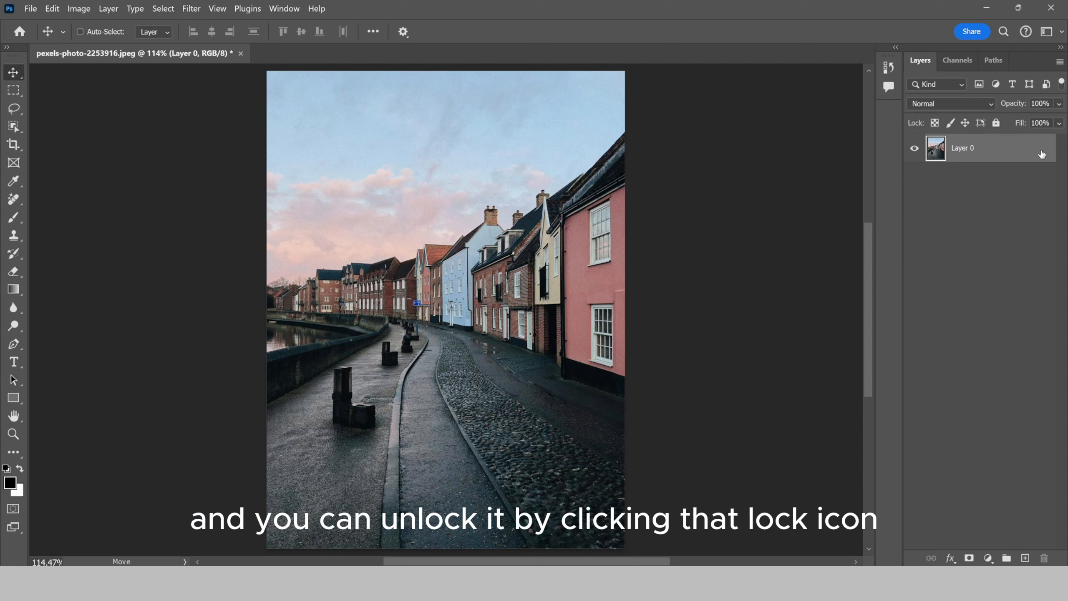
click(996, 123)
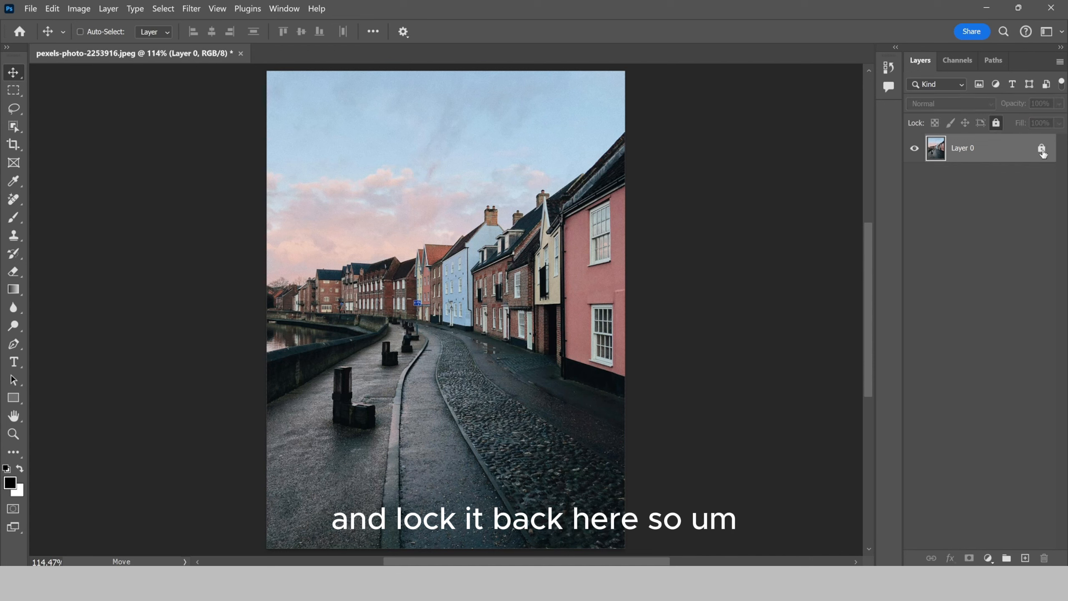
- Place the Wall image from the For PS Tutorial folder as a linked object at its original size
click(30, 8)
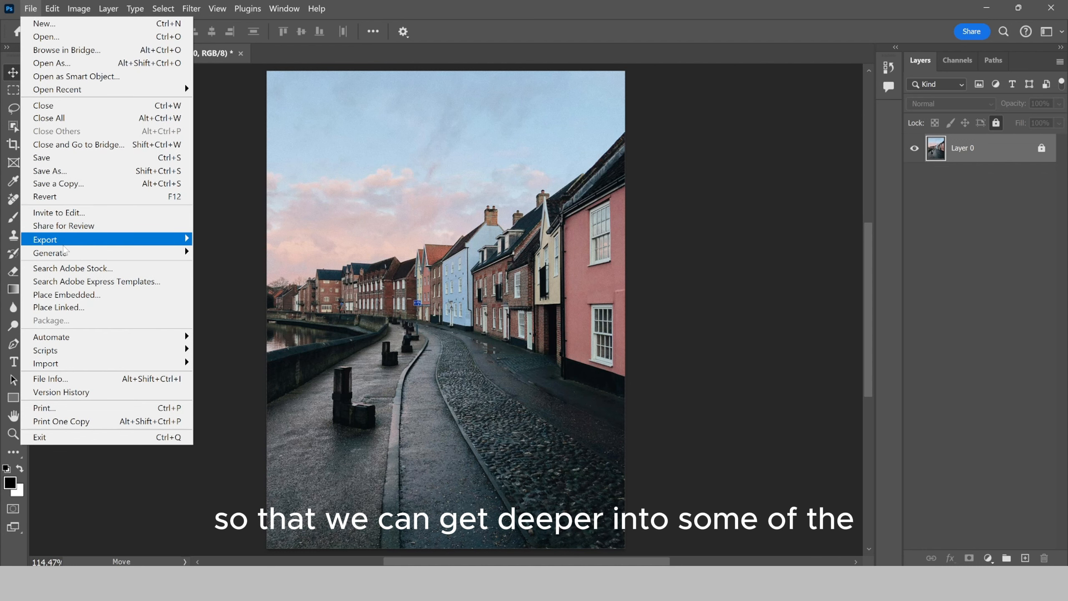
click(63, 307)
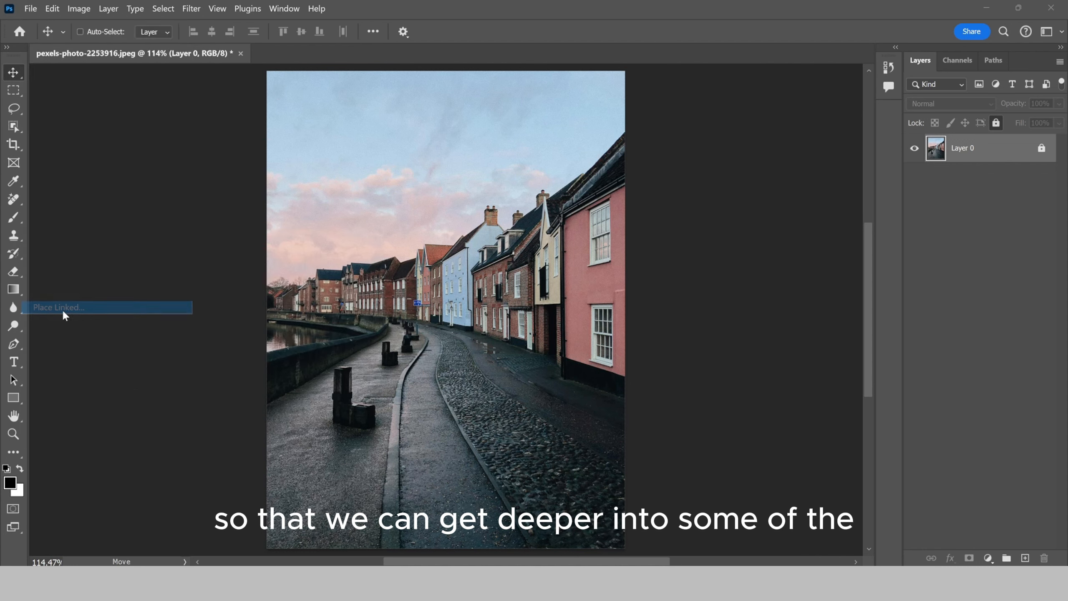
scroll(404, 224, down, 2)
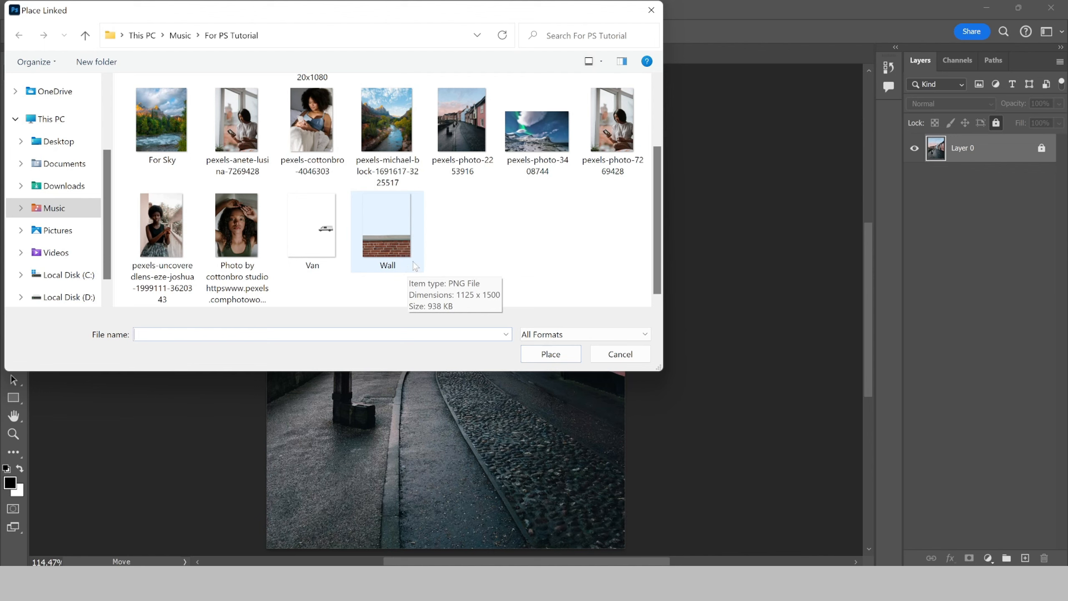
click(396, 244)
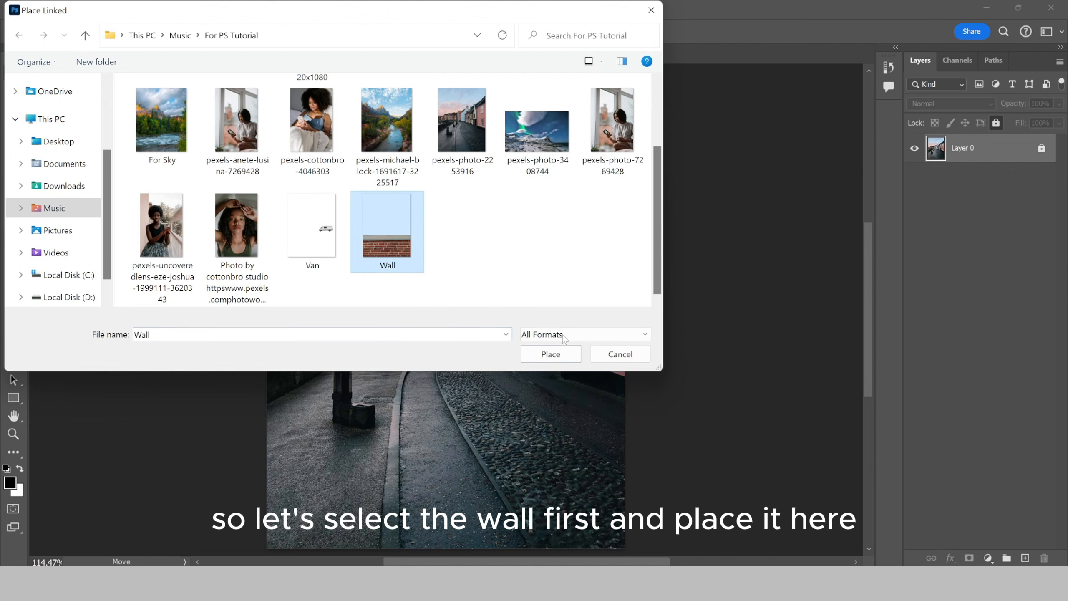
click(551, 354)
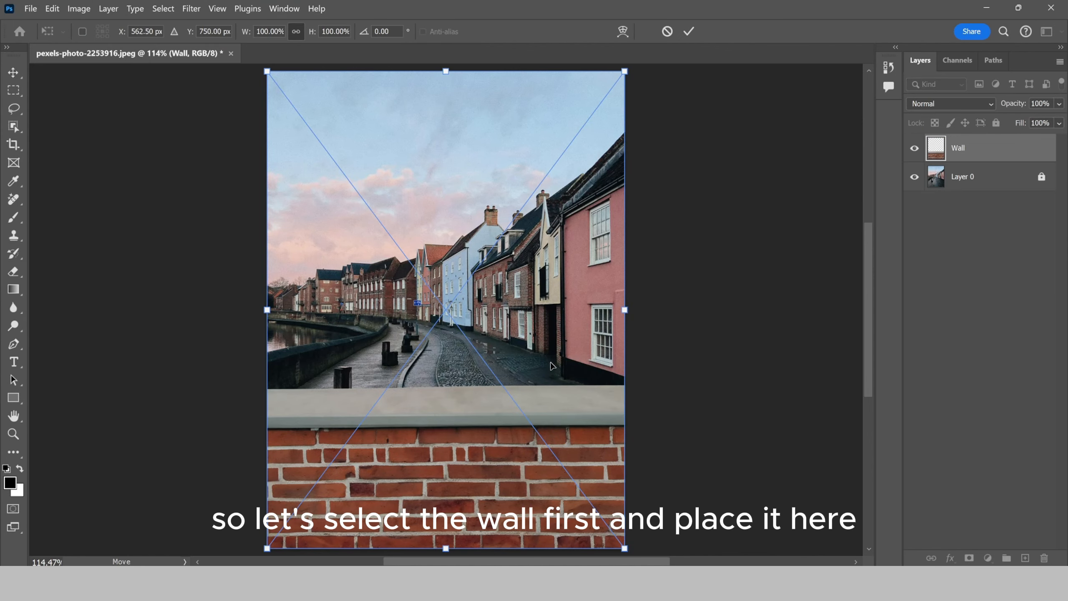
click(689, 32)
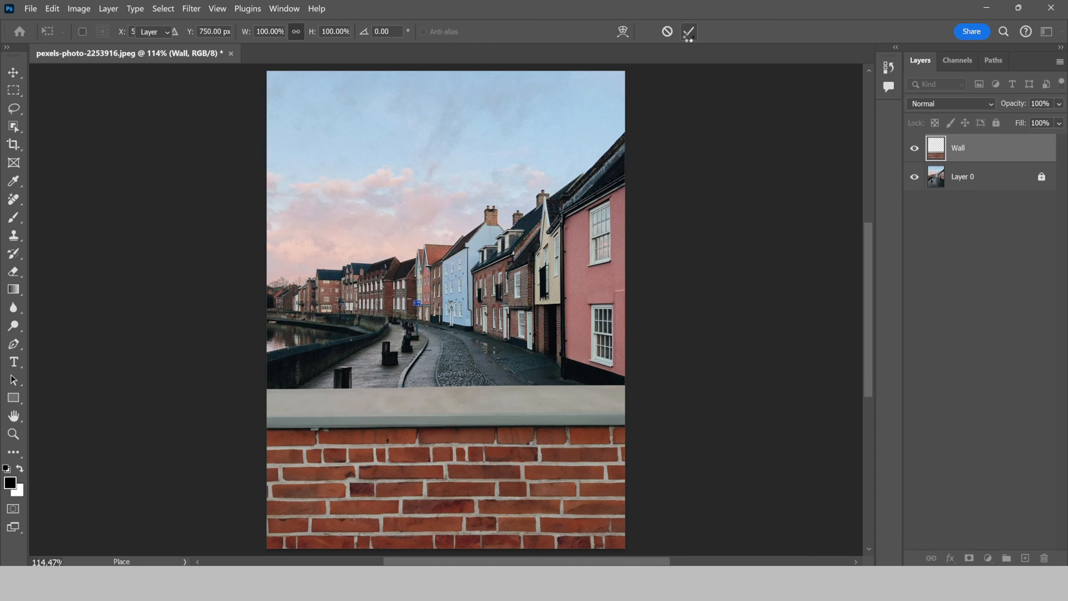
- Place the Barel image as a linked object above the wall and enlarge it to about 102.84%
click(36, 12)
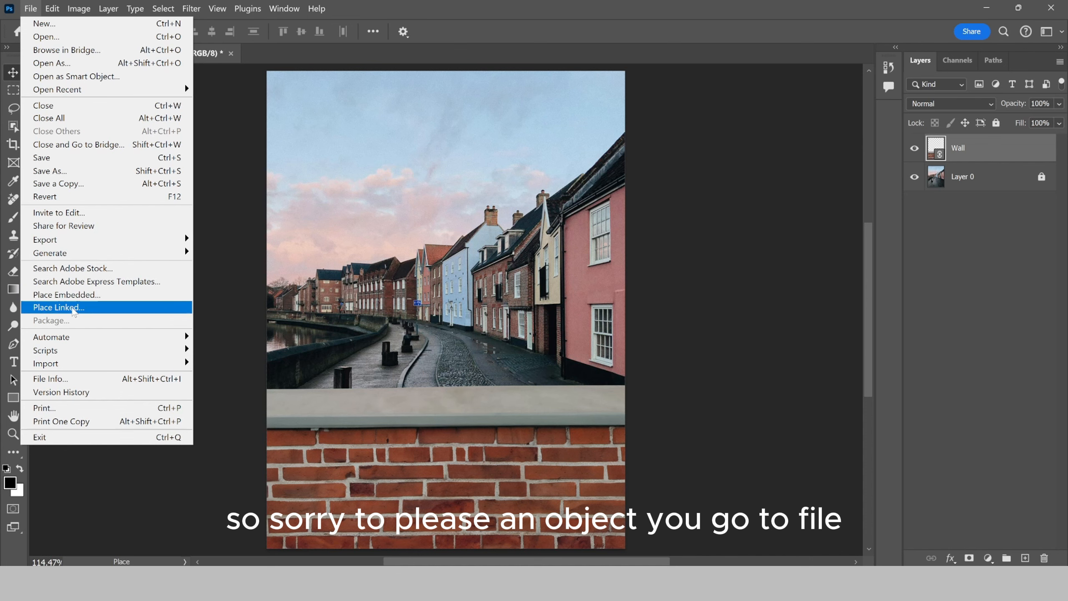
click(33, 6)
click(33, 6)
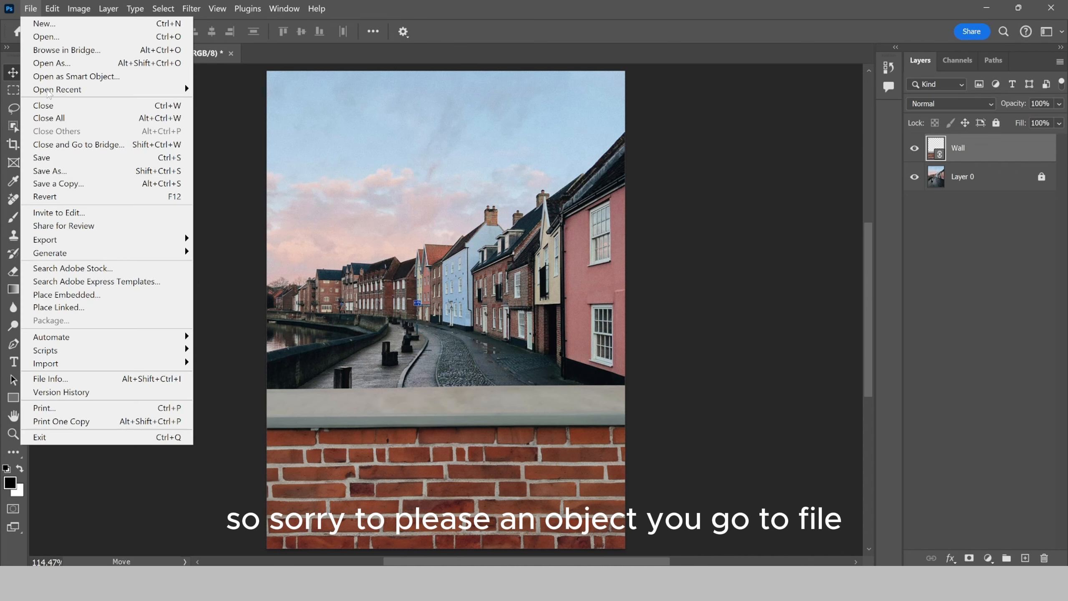
click(66, 308)
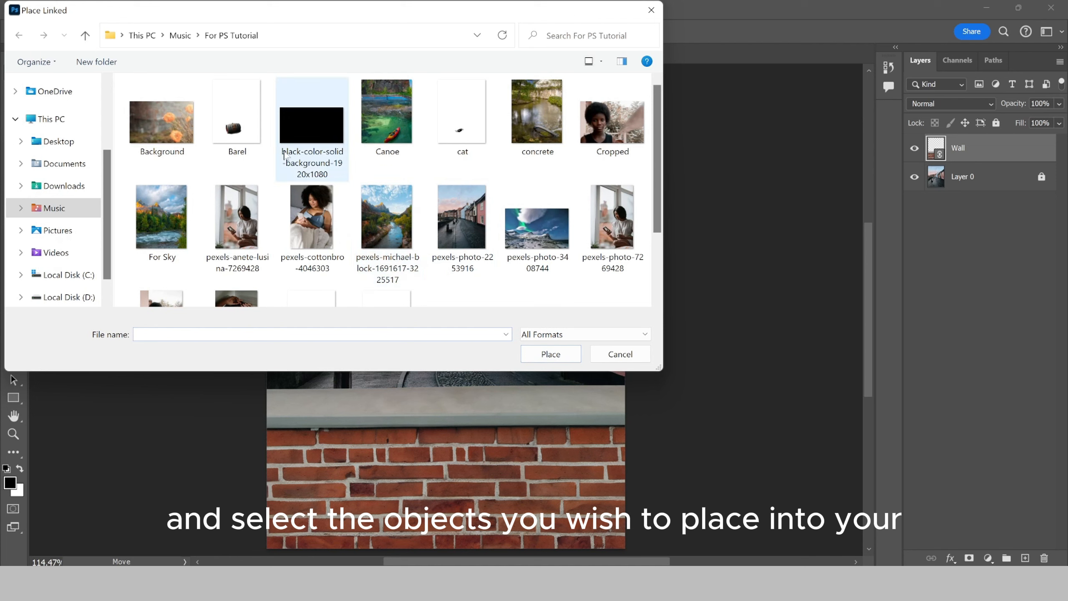
click(241, 110)
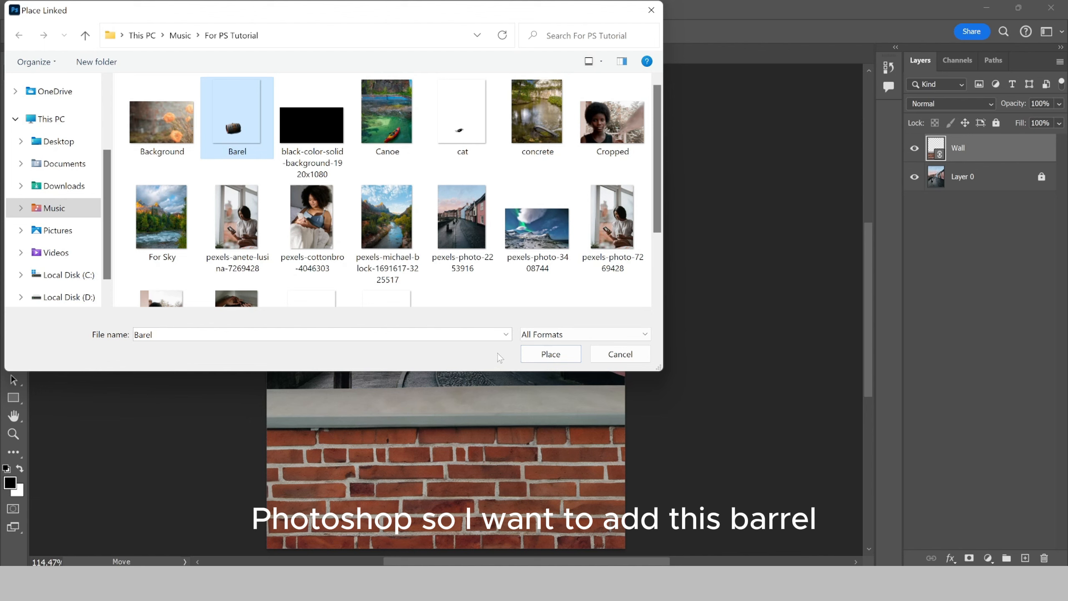
click(550, 356)
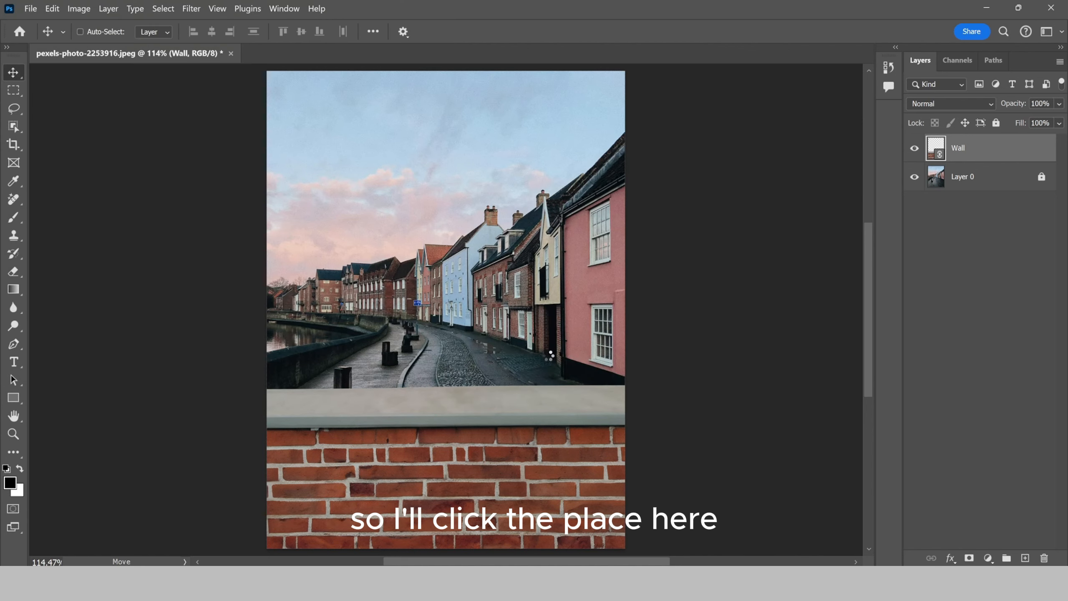
scroll(510, 346, down, 2)
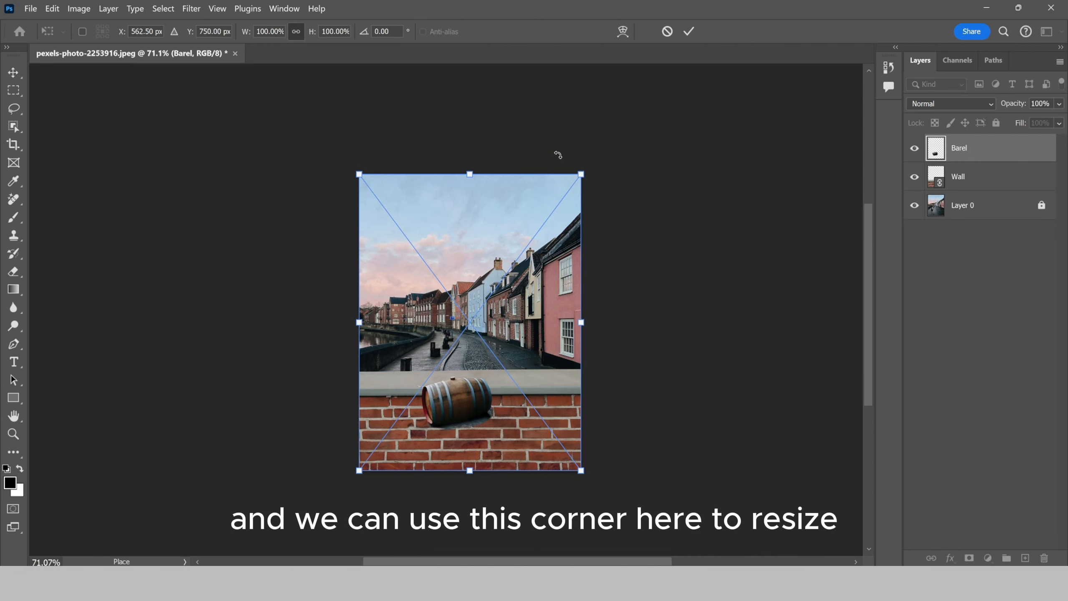
mouse_move(582, 173)
mouse_down()
mouse_move(636, 134)
mouse_move(617, 126)
mouse_move(545, 211)
mouse_move(585, 177)
mouse_move(576, 199)
mouse_move(602, 176)
mouse_up()
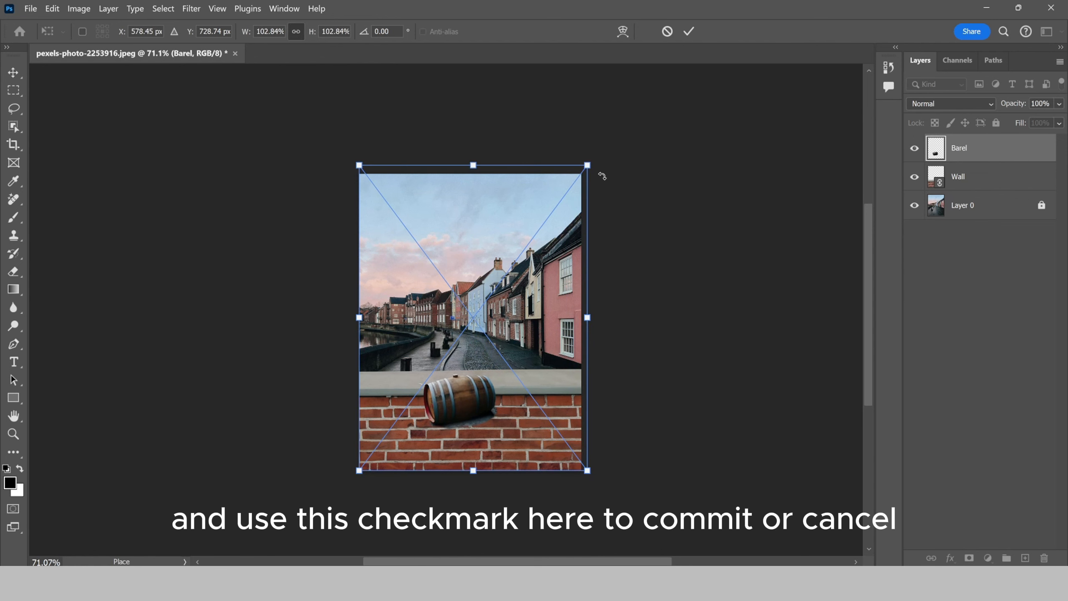
click(690, 32)
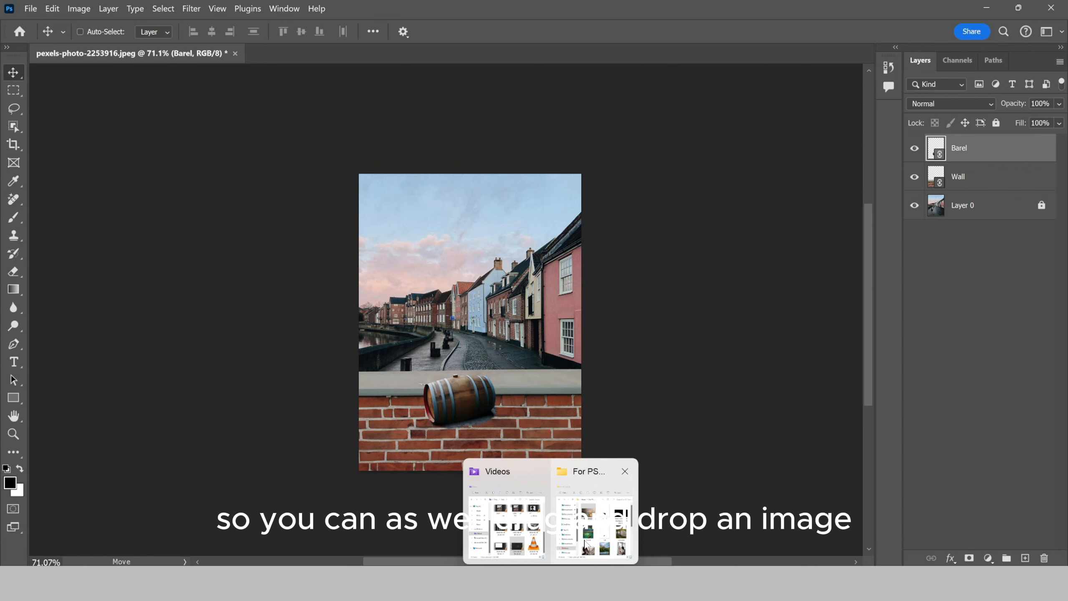
- Add the cat image from the For PS Tutorial folder in File Explorer to the composition at 100% size
click(589, 545)
click(794, 349)
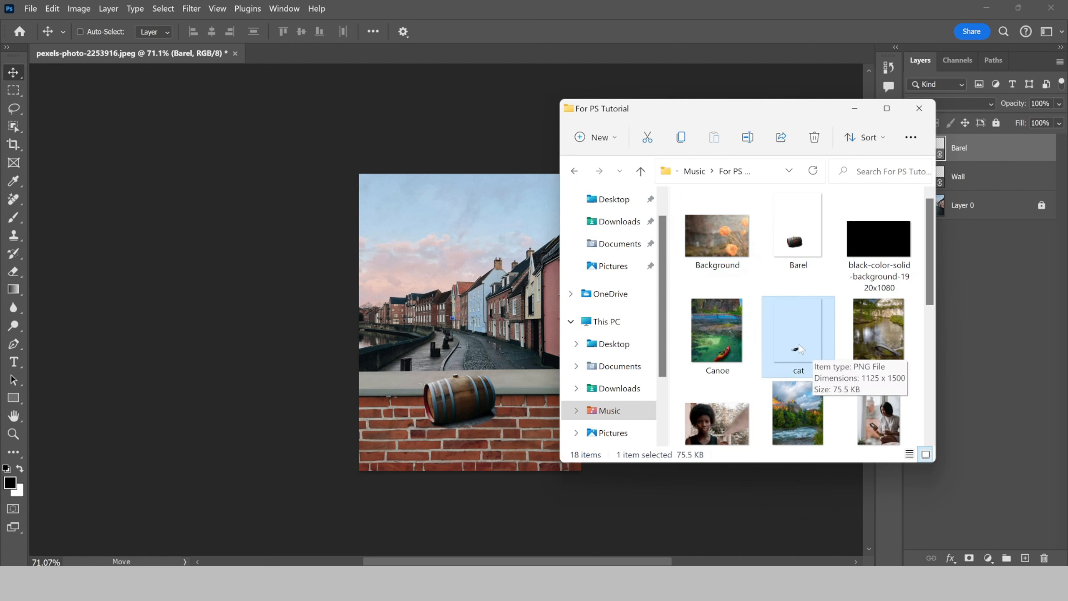
drag(805, 355, 507, 322)
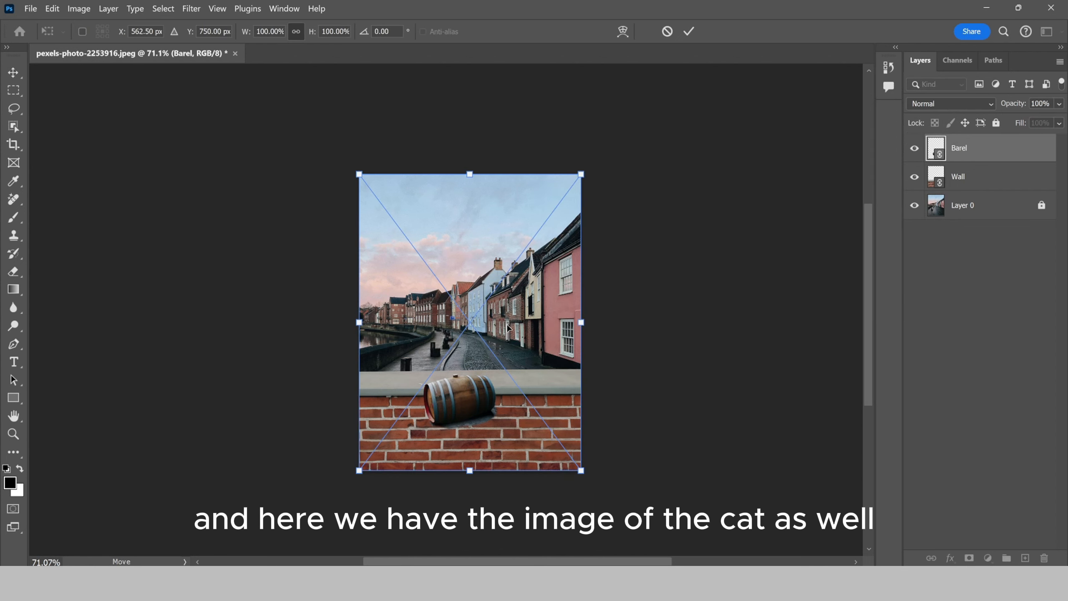
scroll(465, 421, up, 5)
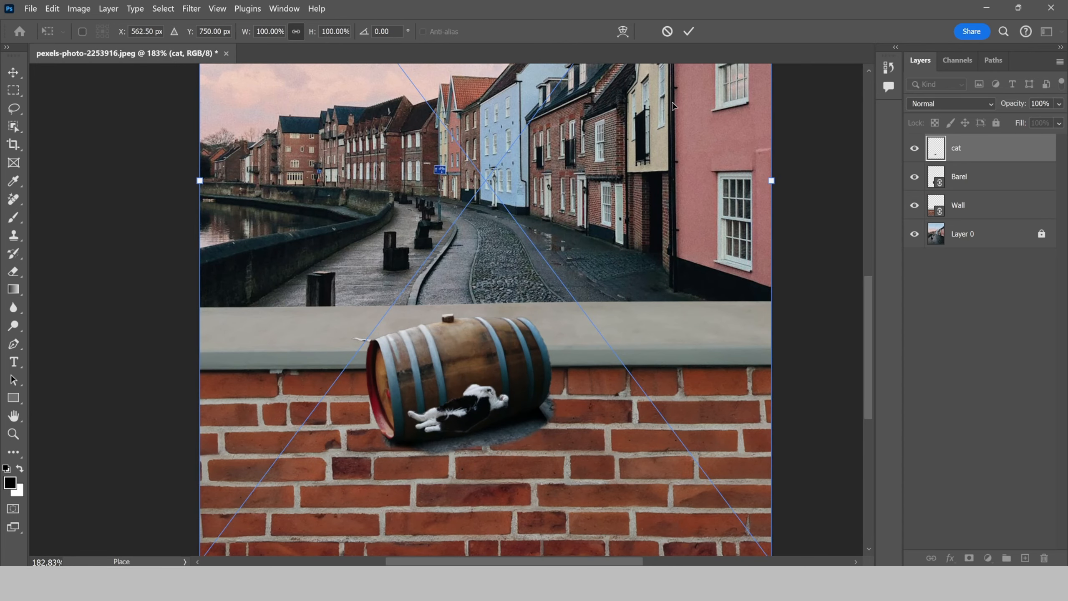
click(690, 32)
key(ctrl+0)
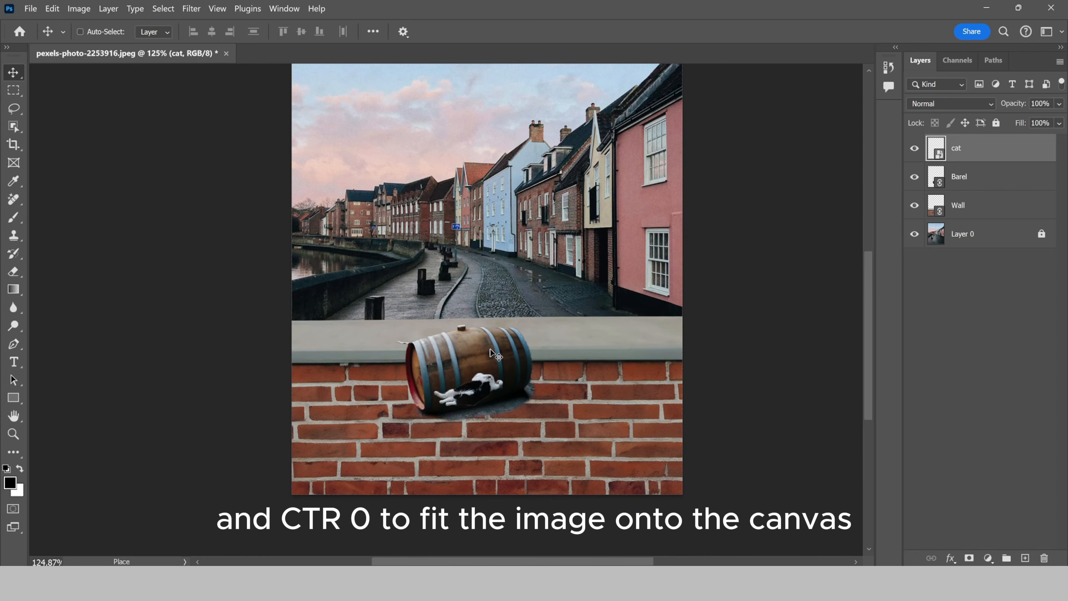
key(ctrl+0)
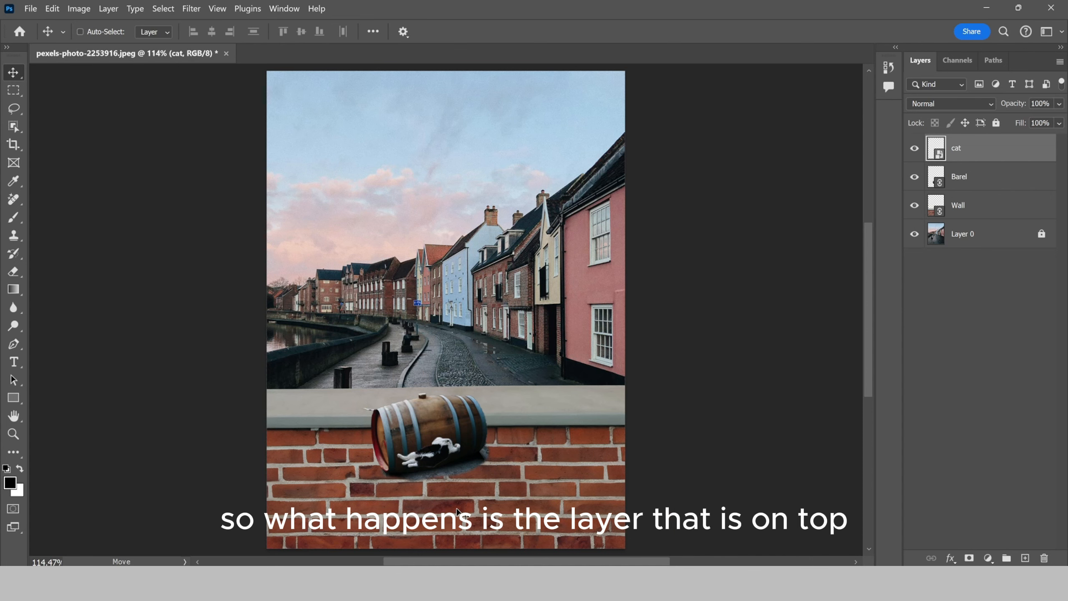
- Move the Barel layer above the cat layer in the layer stack
scroll(503, 469, up, 3)
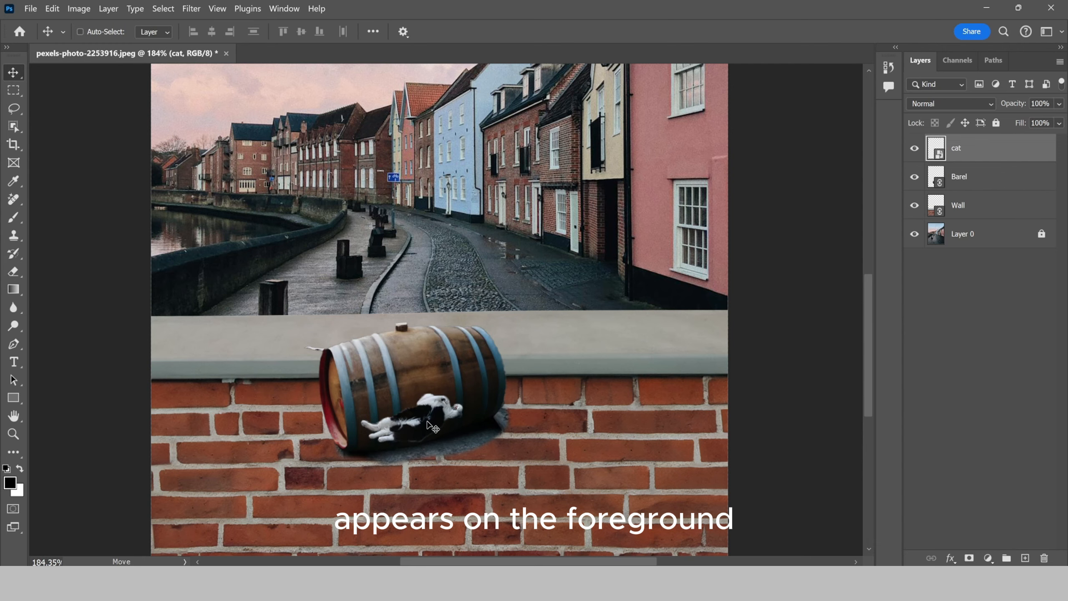
scroll(433, 428, down, 2)
click(991, 186)
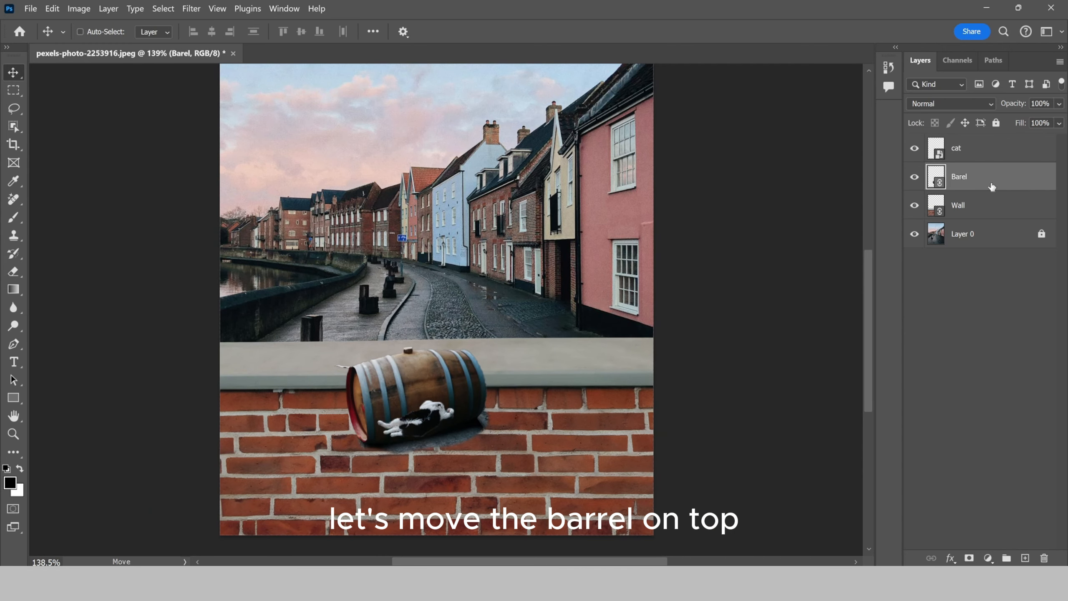
drag(992, 187, 982, 139)
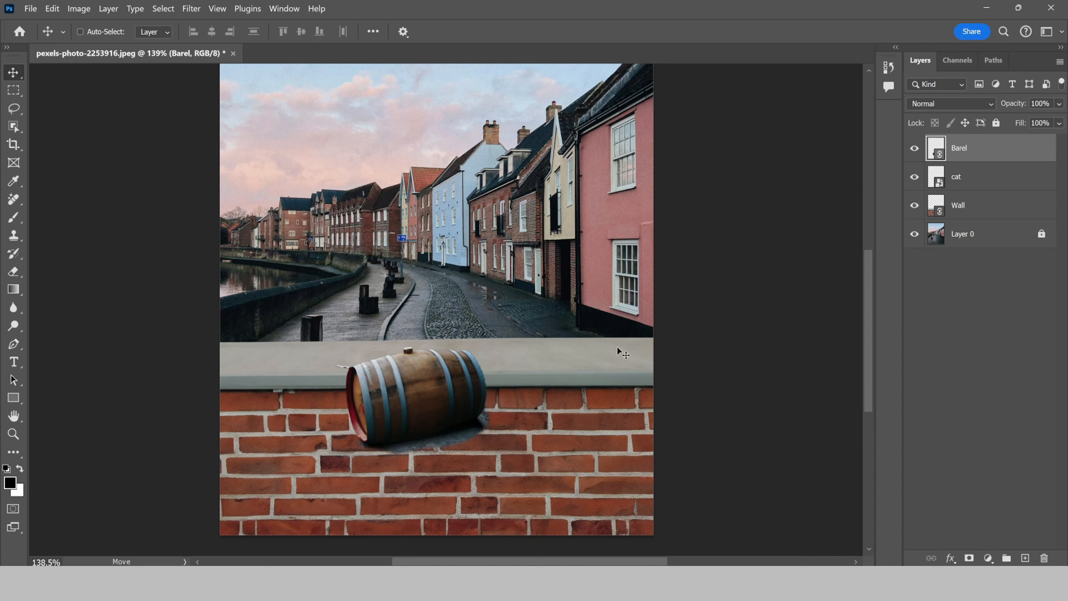
- Hide the Barel layer to check the cat beneath it, and show the layer again
click(962, 181)
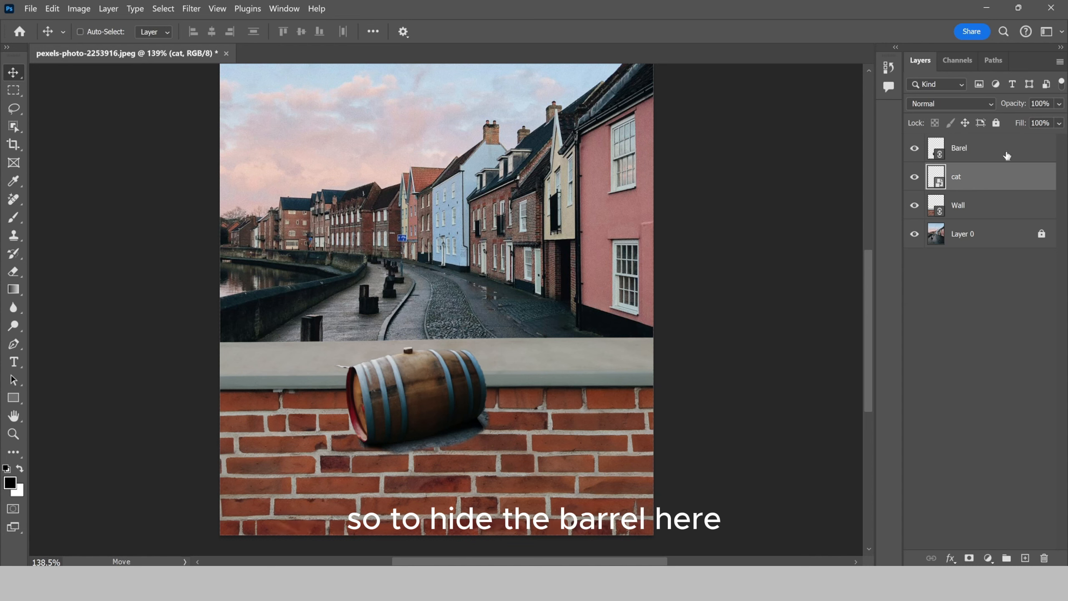
click(981, 153)
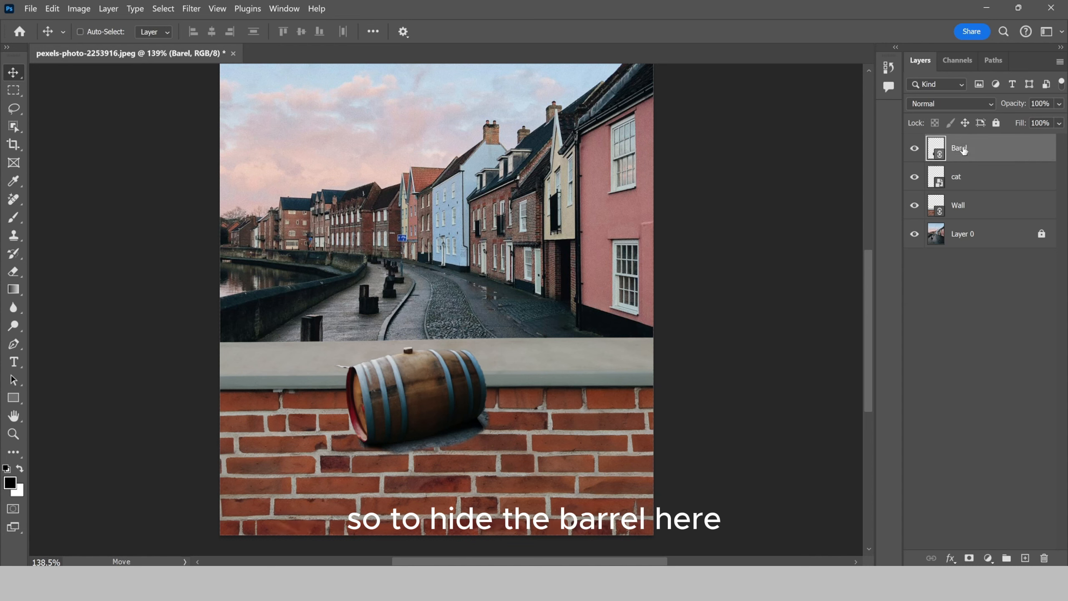
click(915, 149)
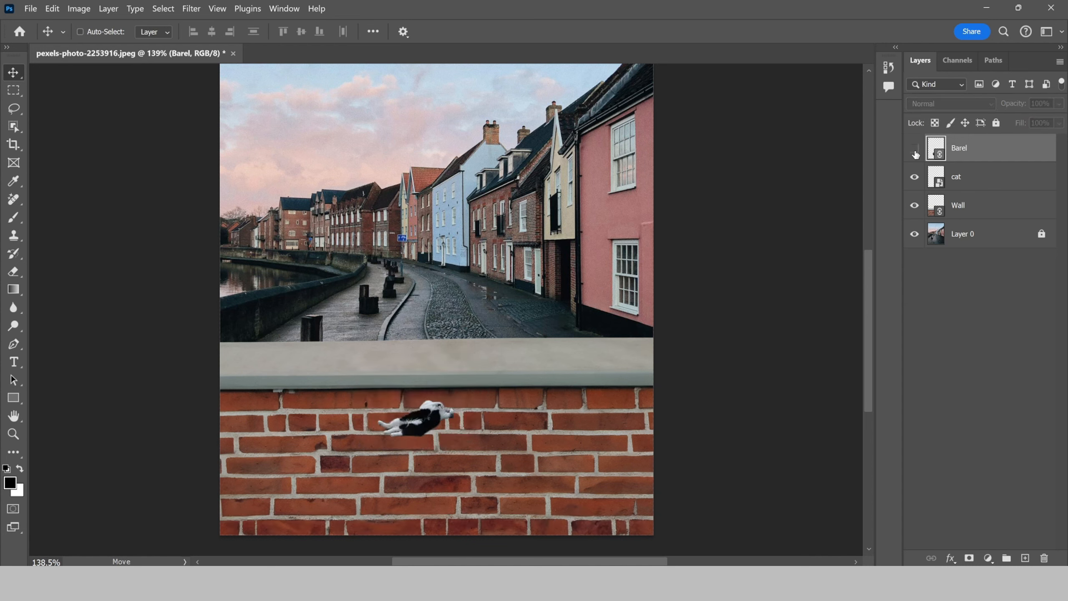
click(915, 149)
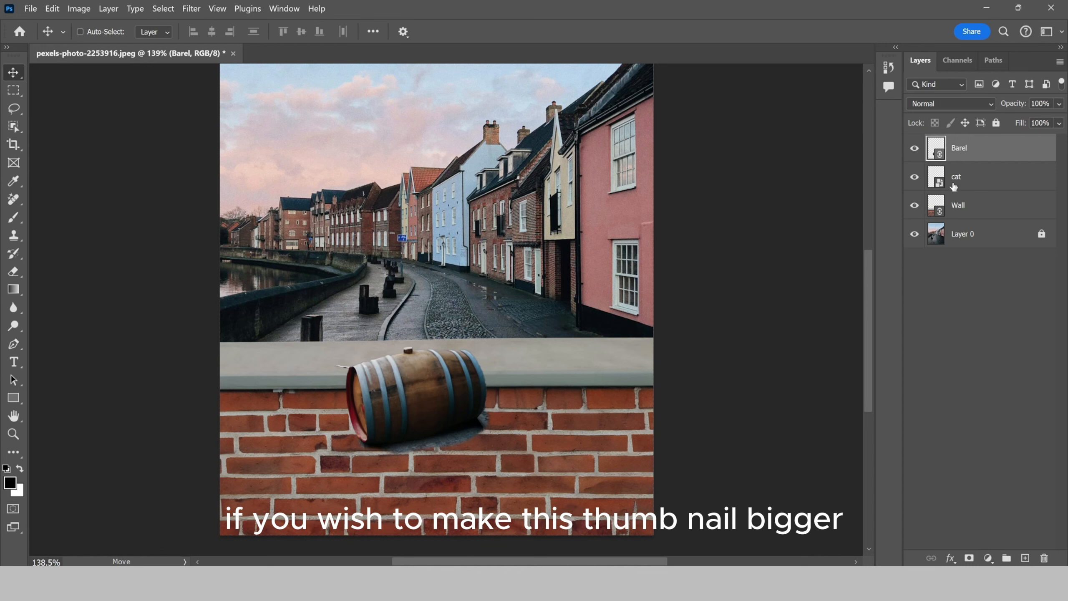
- Enlarge the layer previews to medium thumbnails
right_click(956, 331)
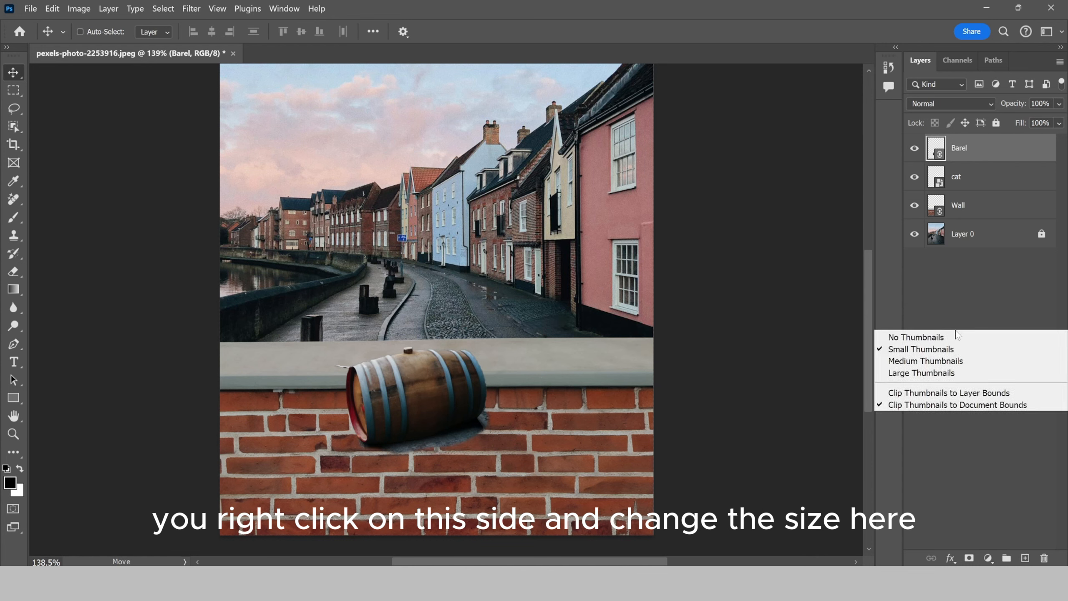
click(939, 364)
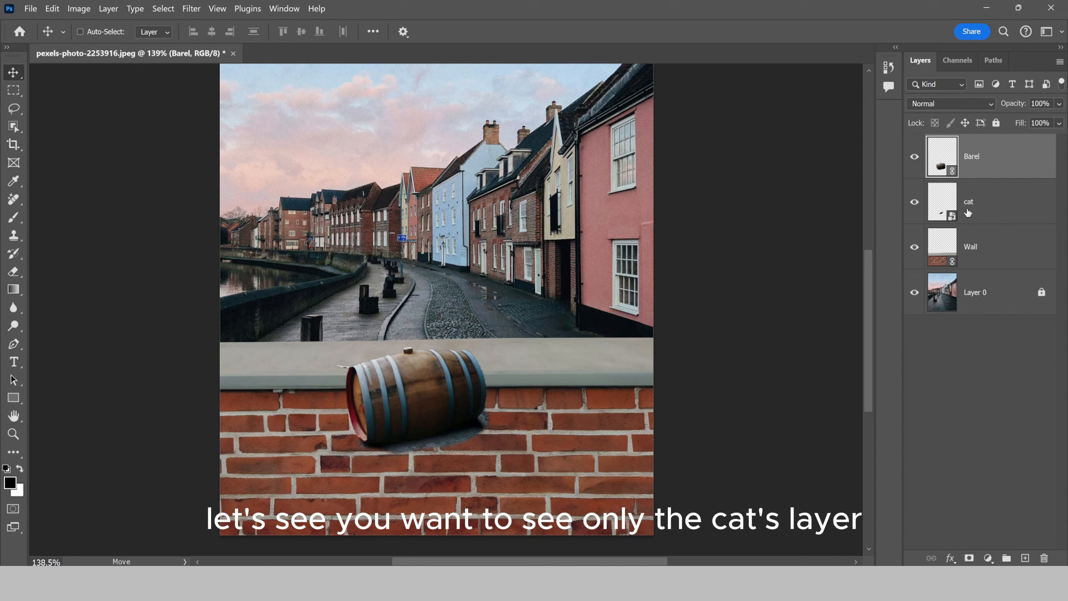
- Isolate the cat layer by hiding all other layers, examine the cat, and show every layer again
alt+click(917, 203)
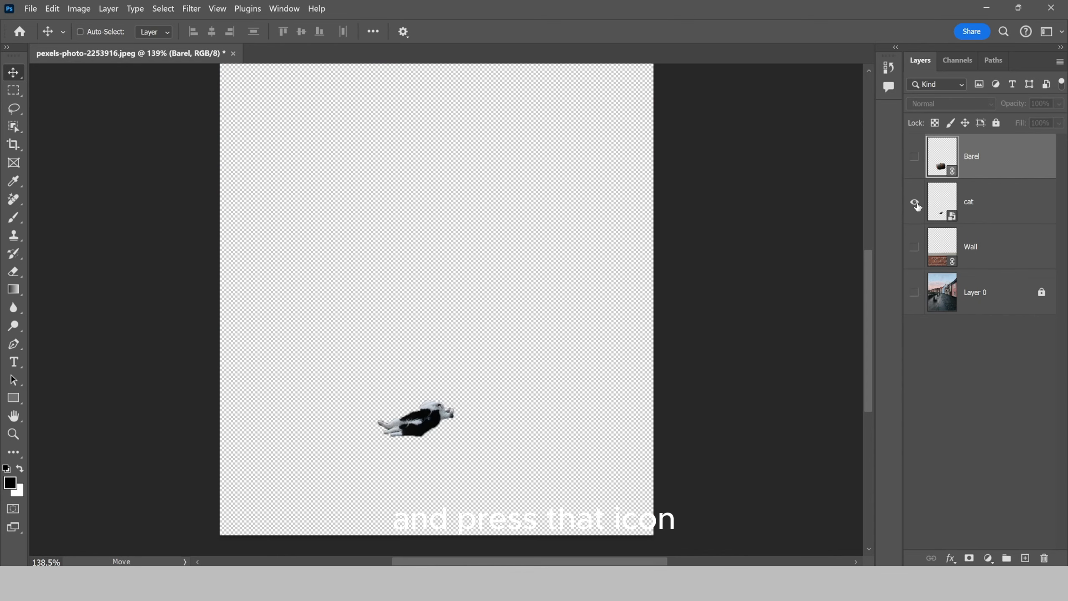
scroll(425, 423, up, 5)
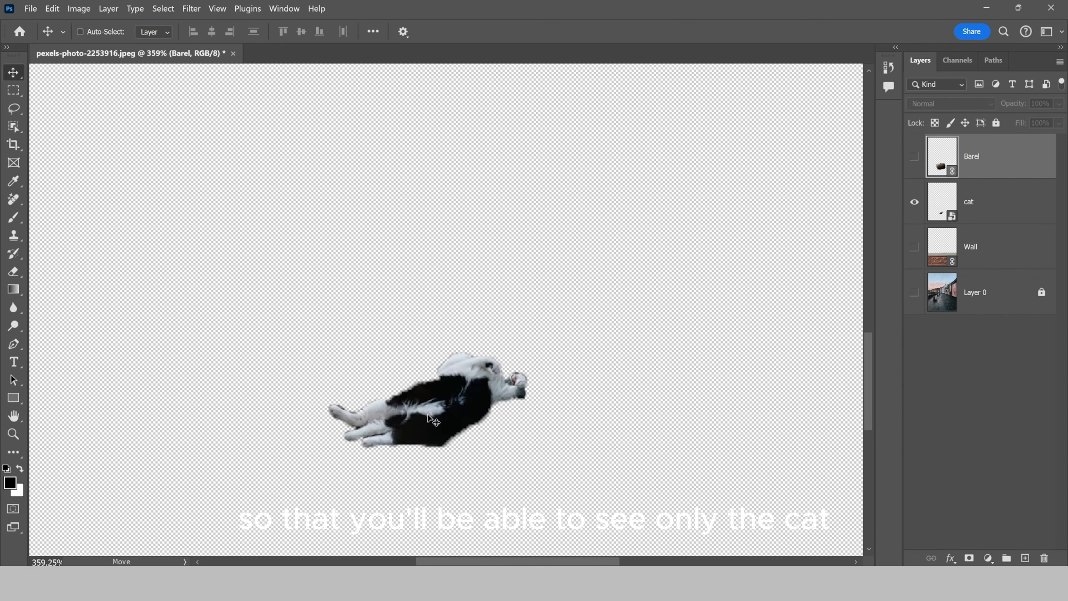
scroll(433, 414, down, 5)
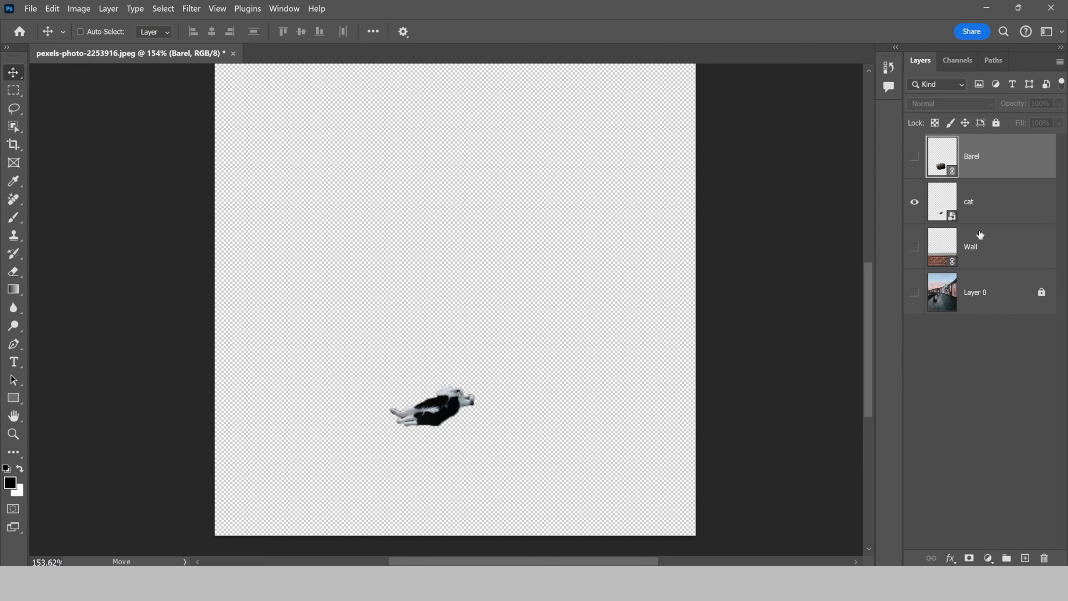
alt+click(916, 204)
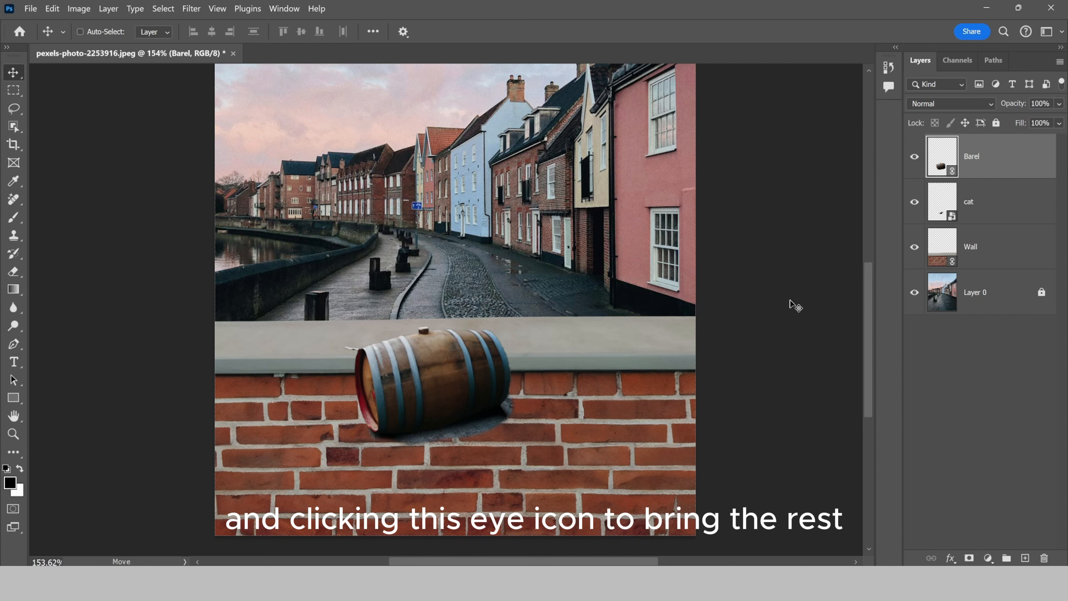
- Try moving the barrel from the wall onto the street with layer auto-select on, and undo the move
click(973, 206)
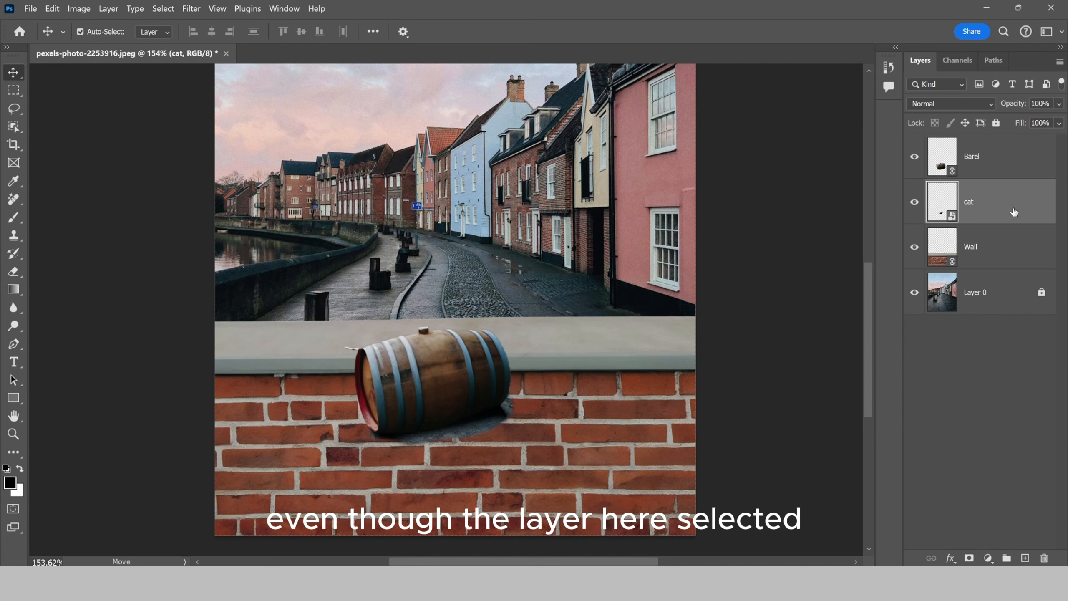
drag(444, 378, 469, 258)
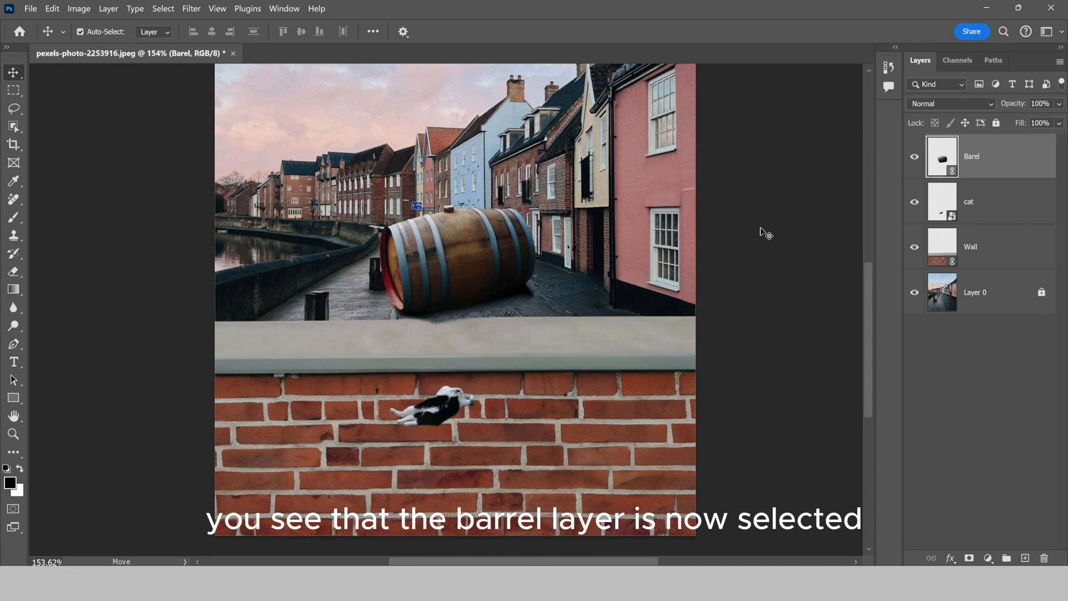
key(ctrl+z)
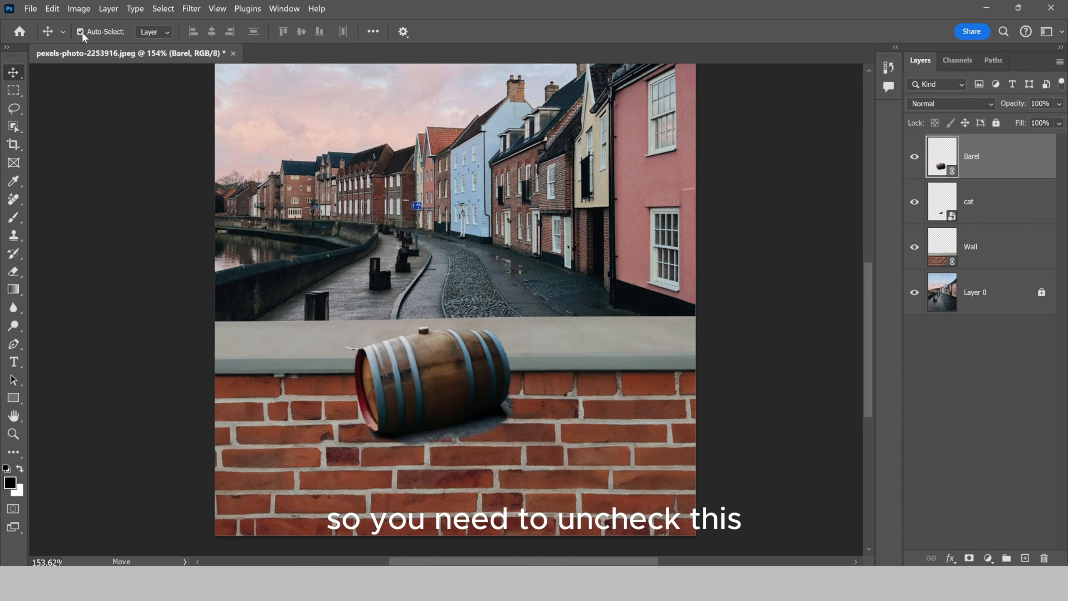
- With layer auto-select off, move the cat layer onto the street and back behind the barrel
click(977, 207)
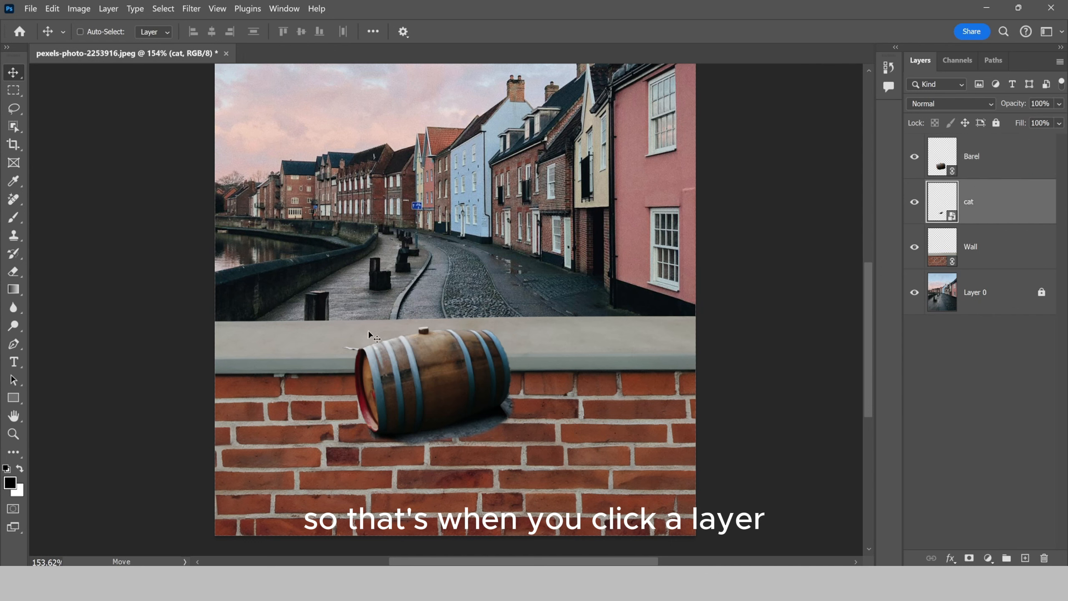
drag(437, 389, 450, 249)
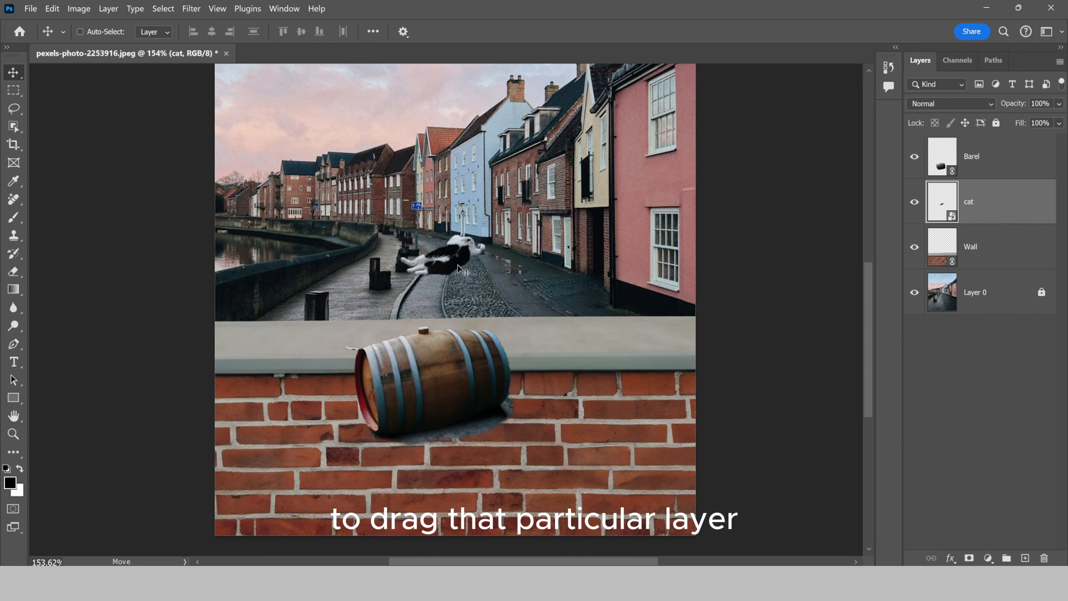
key(ctrl)
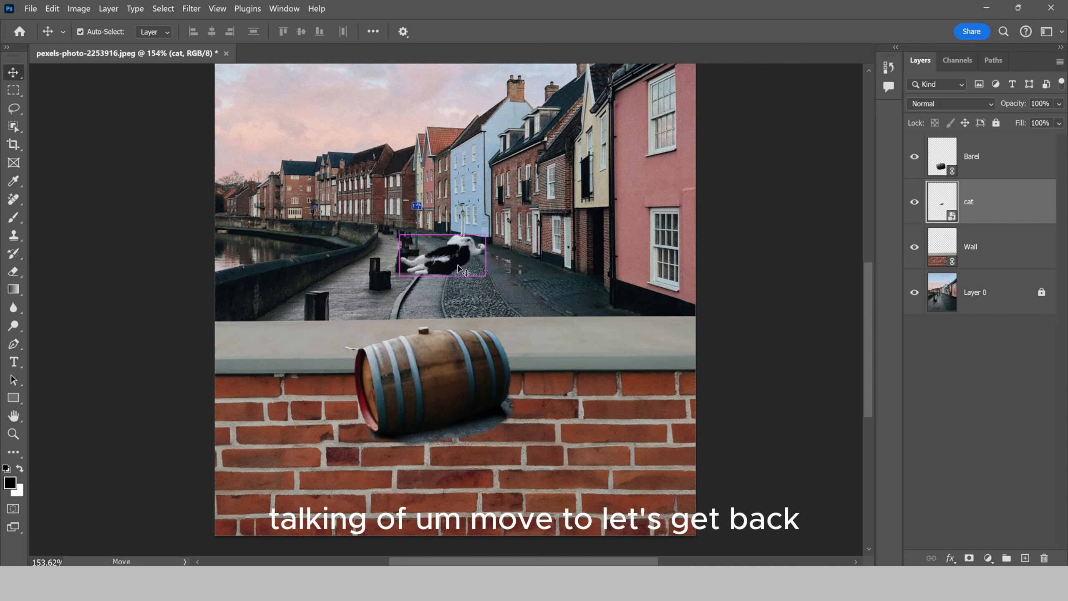
drag(460, 269, 459, 421)
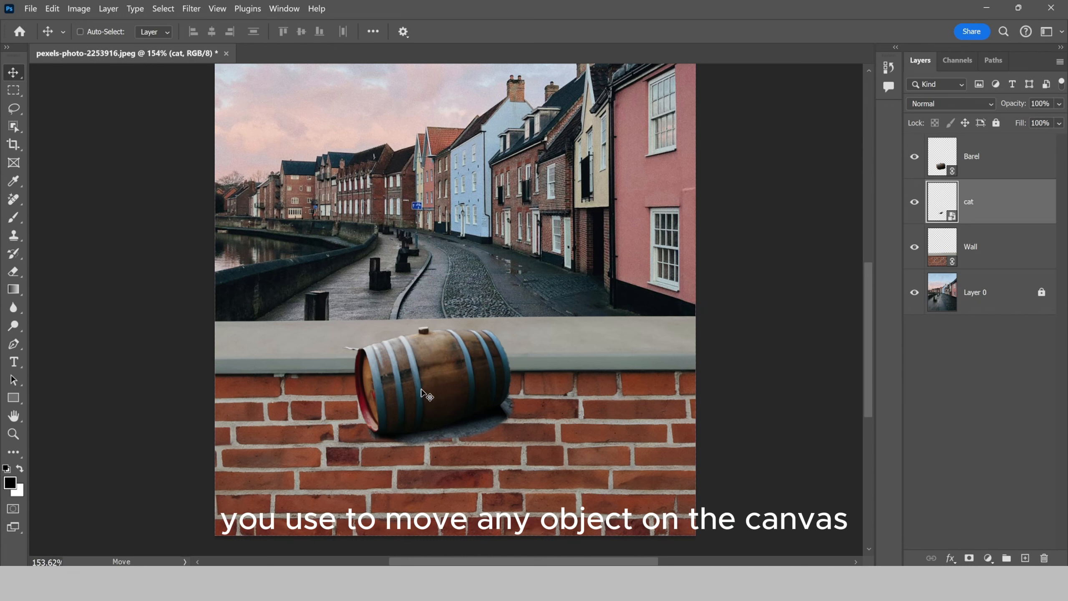
- Select the Barel and cat layers together and move them below the Wall layer in the layer stack
scroll(339, 318, down, 2)
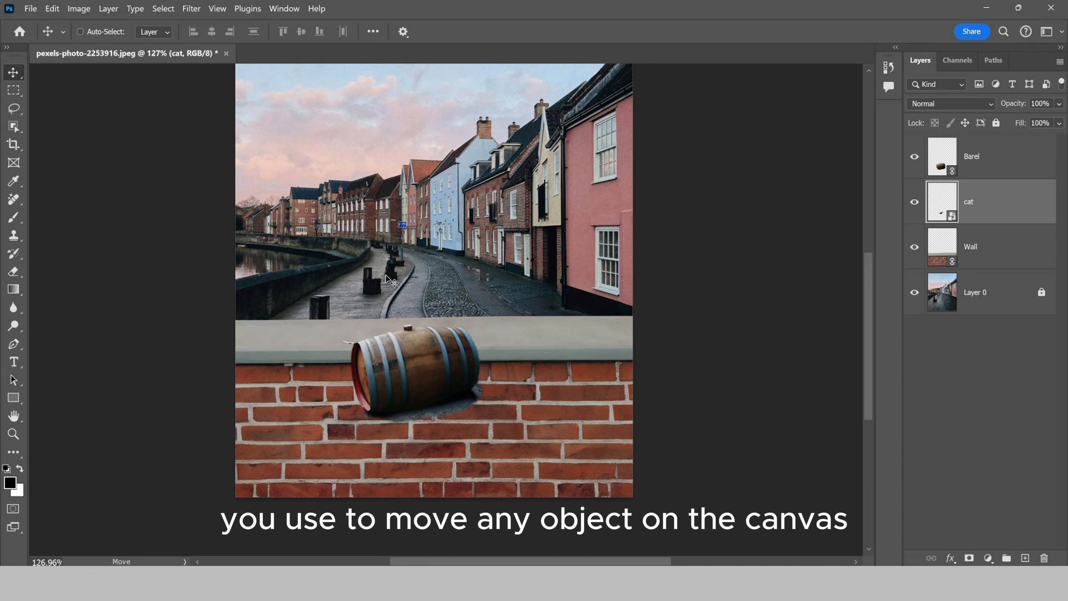
click(984, 161)
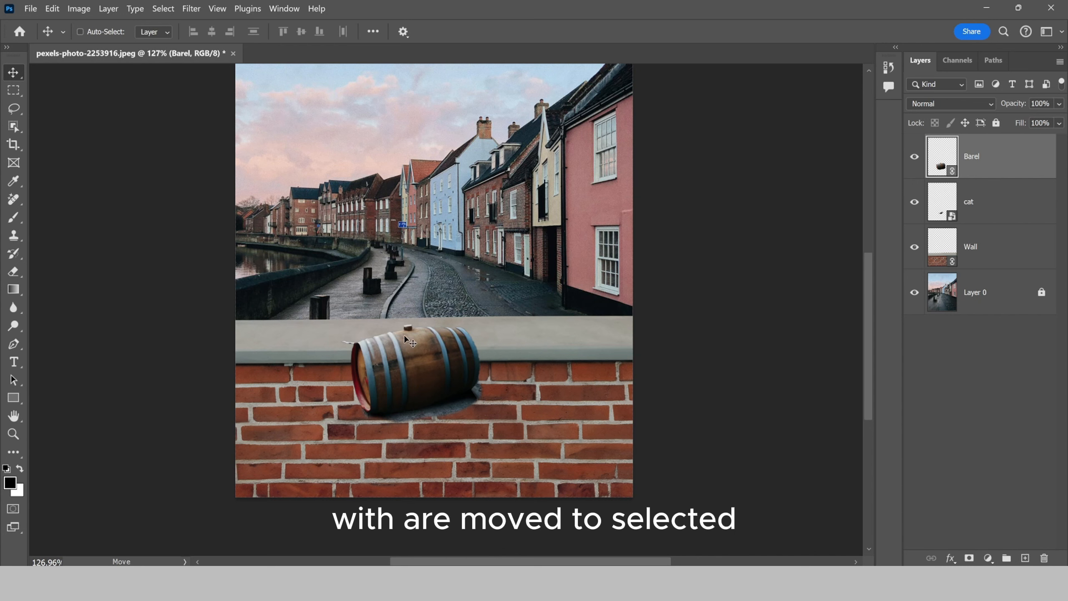
mouse_move(429, 379)
mouse_down()
mouse_move(446, 220)
mouse_move(463, 290)
mouse_move(440, 310)
mouse_move(466, 329)
mouse_move(431, 381)
mouse_up()
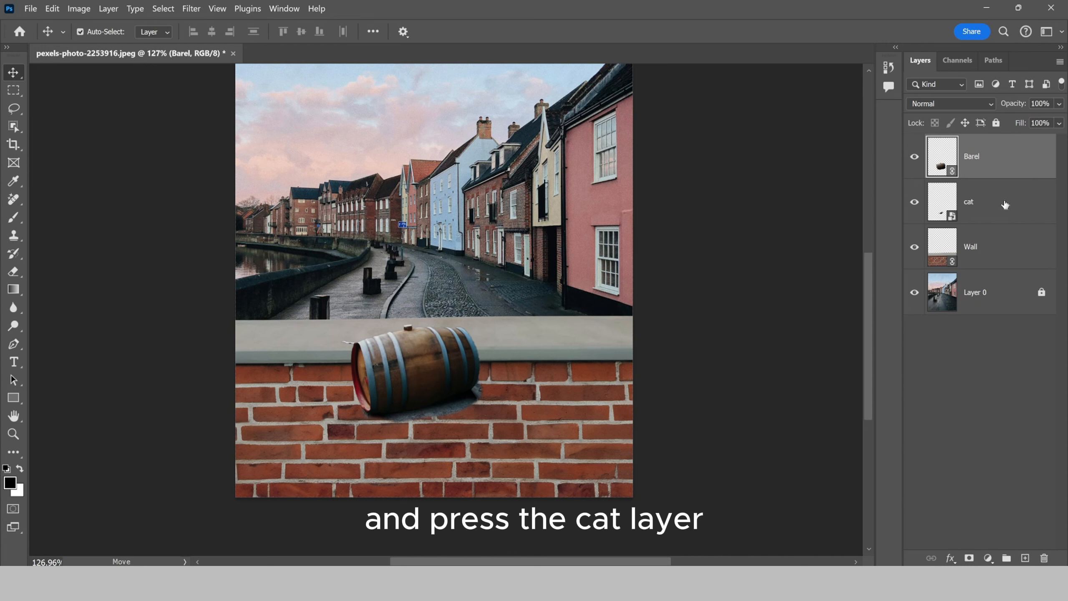
ctrl+click(1005, 202)
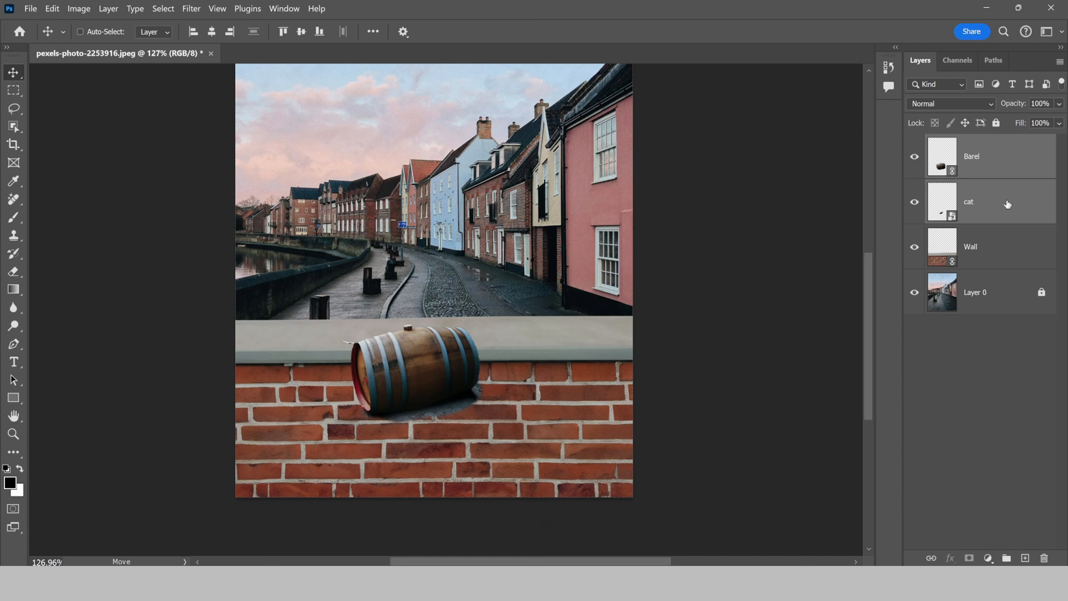
drag(1007, 202, 1009, 274)
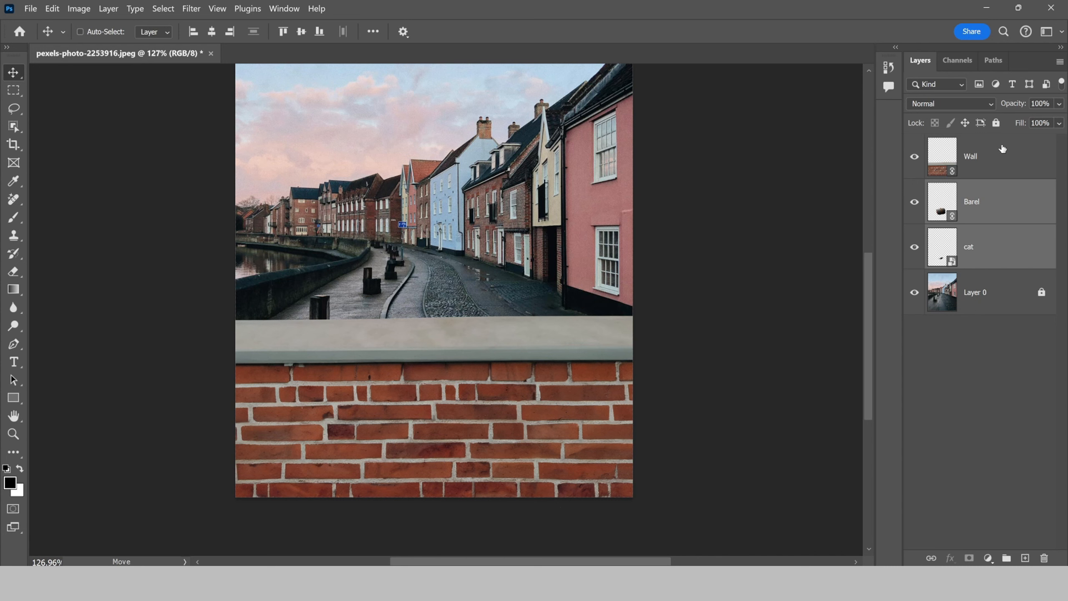
- Reduce the Wall layer's opacity to 44%
click(1007, 159)
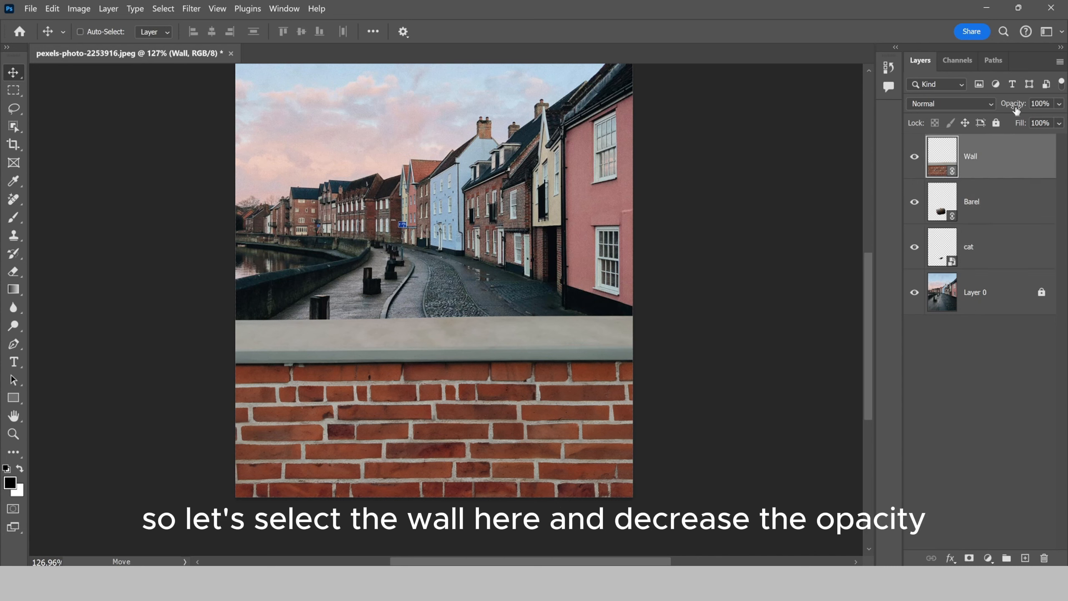
click(1016, 107)
drag(1017, 107, 978, 113)
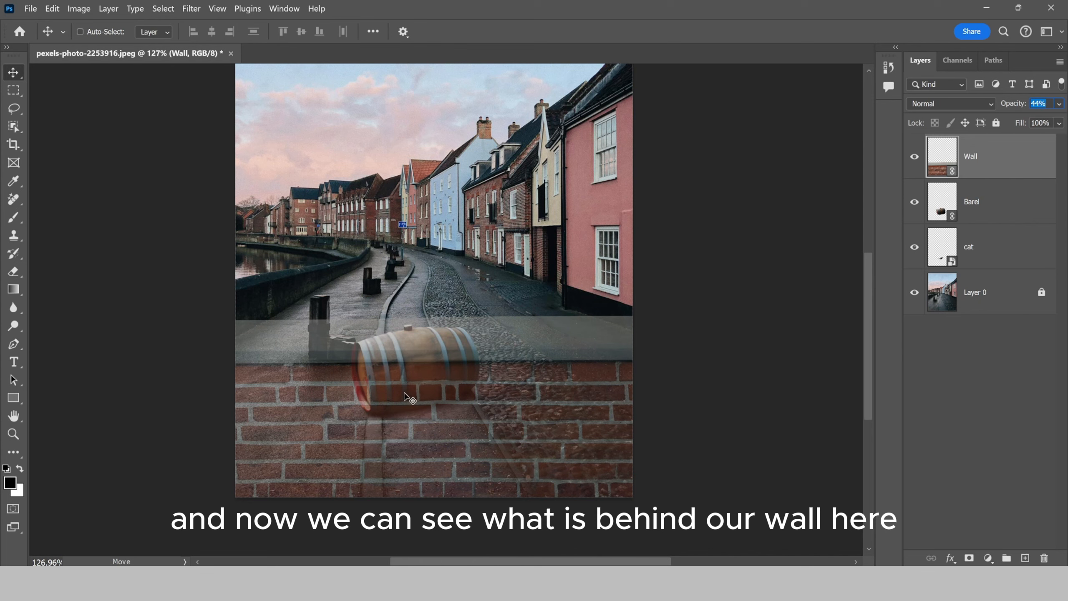
- Hide the Wall layer and fit the whole street image in view
key(ctrl+0)
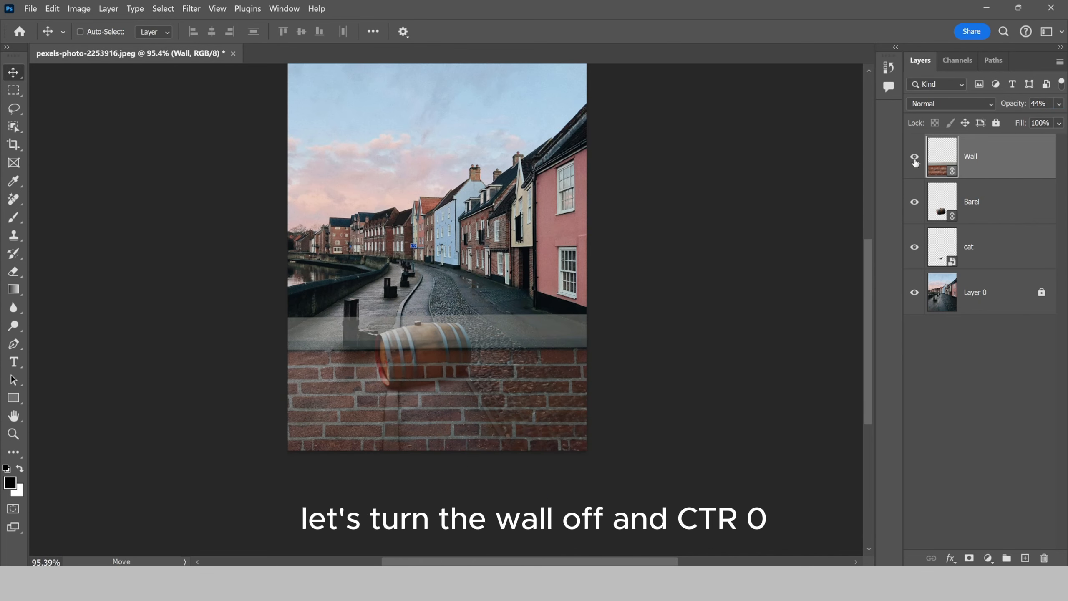
click(915, 158)
scroll(410, 384, up, 3)
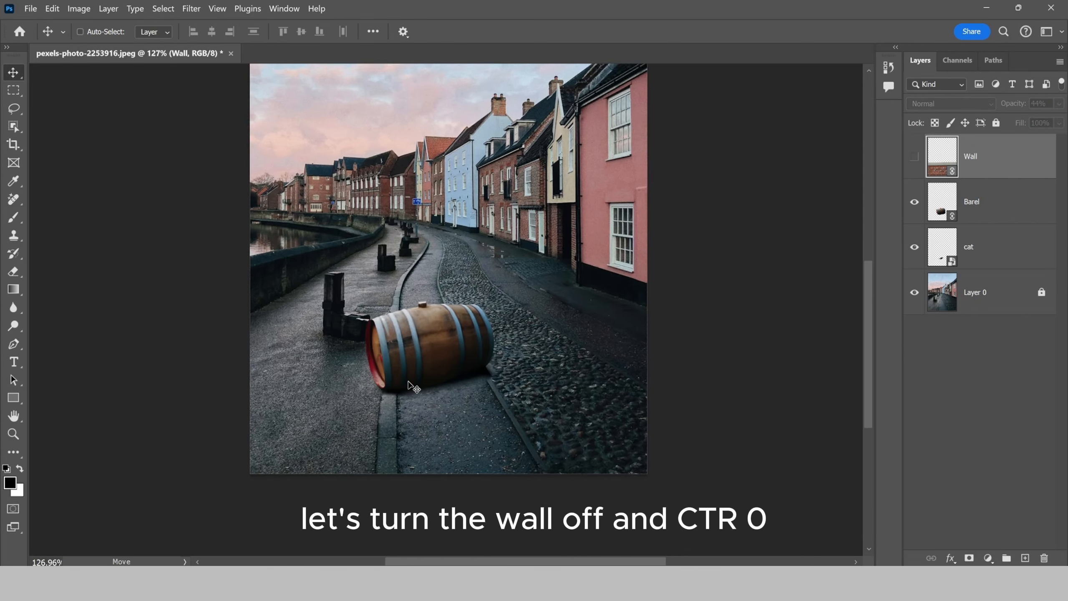
scroll(410, 384, down, 1)
key(ctrl+0)
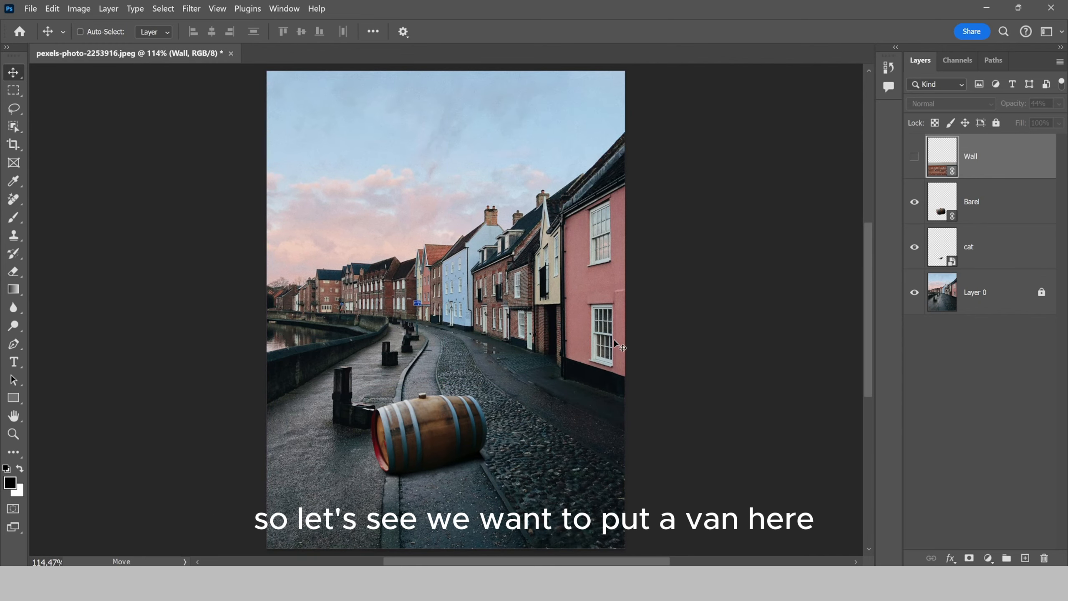
- Place the Van image from the For PS Tutorial folder as a linked file at 100% size and commit the placement
scroll(618, 346, up, 6)
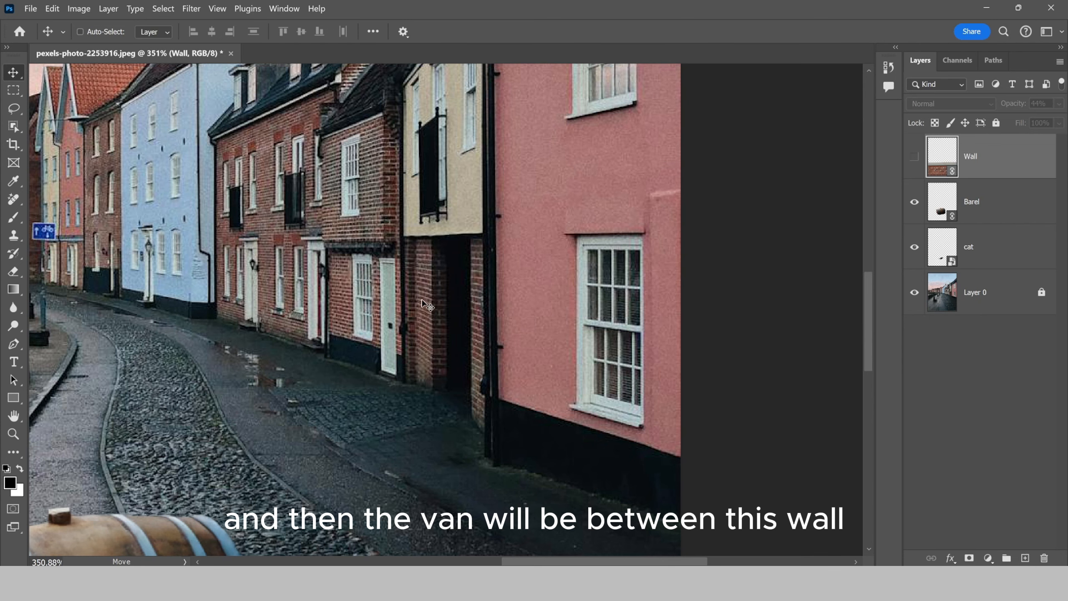
scroll(446, 362, up, 1)
key(ctrl+0)
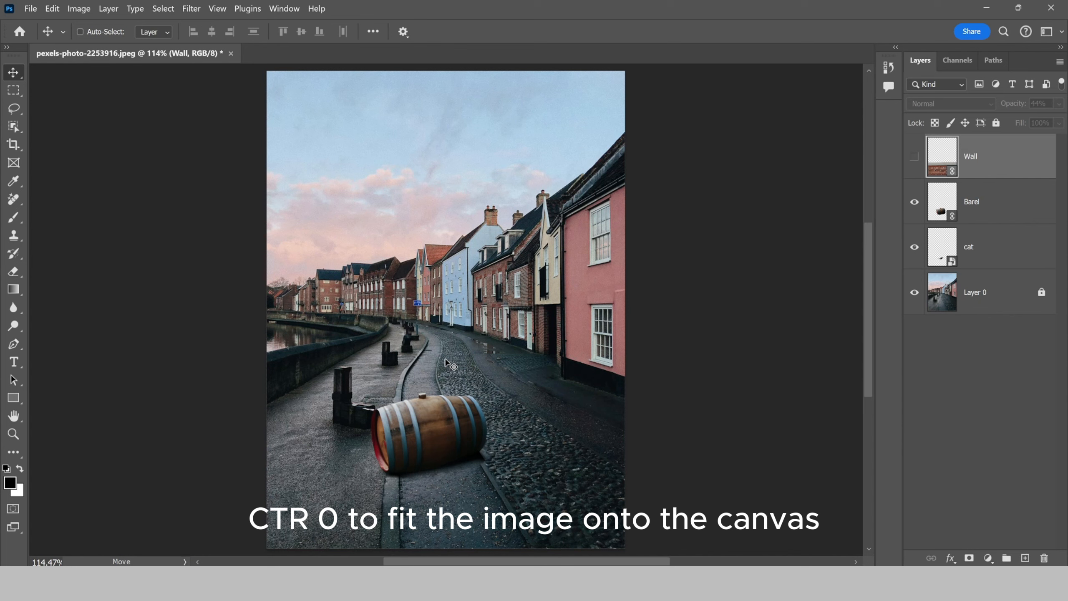
click(31, 9)
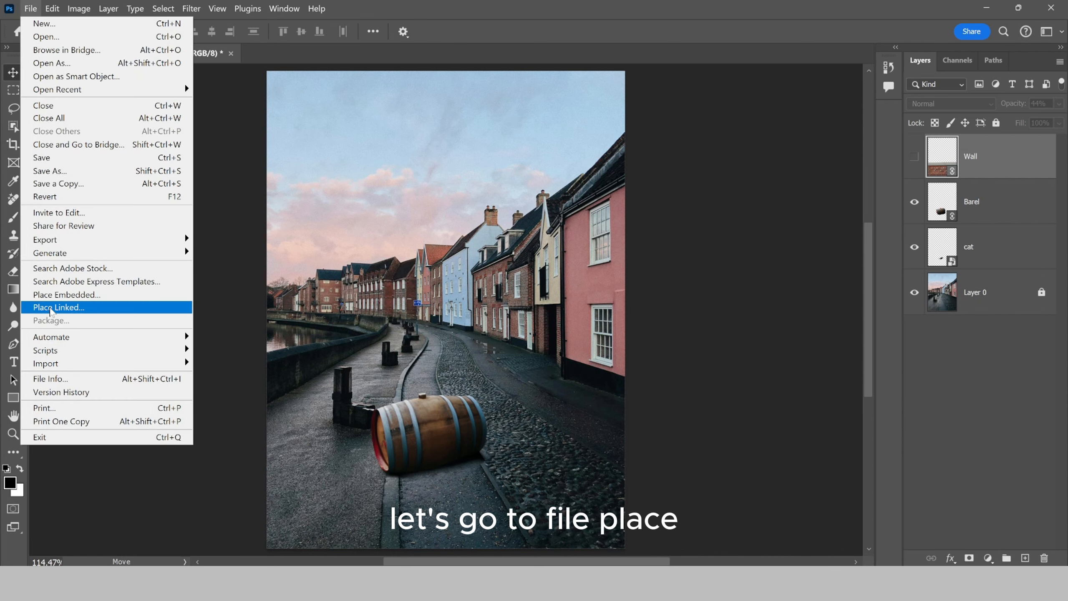
click(50, 307)
scroll(472, 257, down, 2)
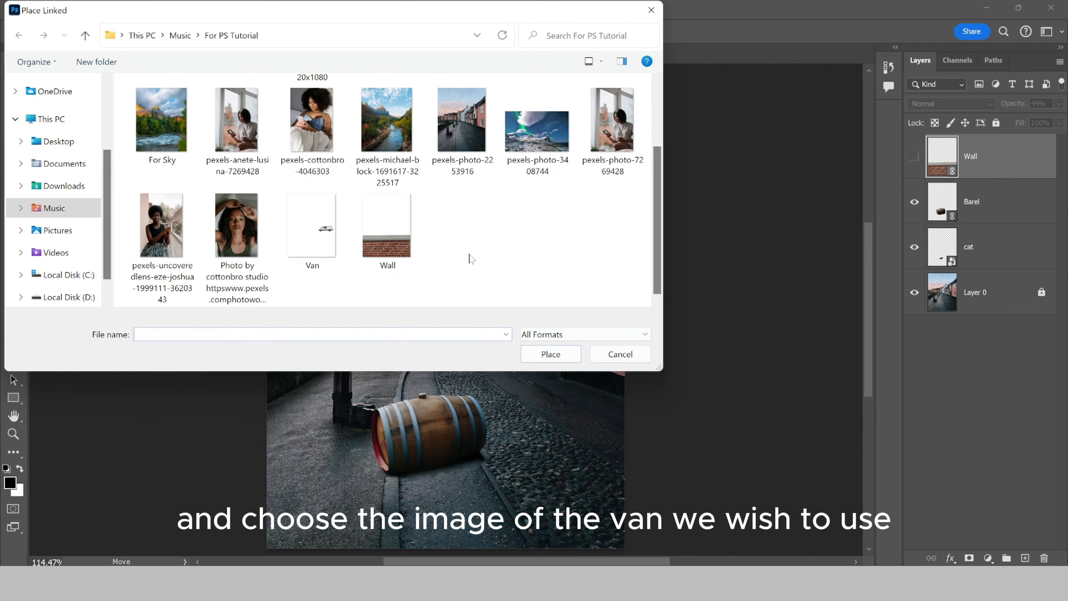
click(328, 242)
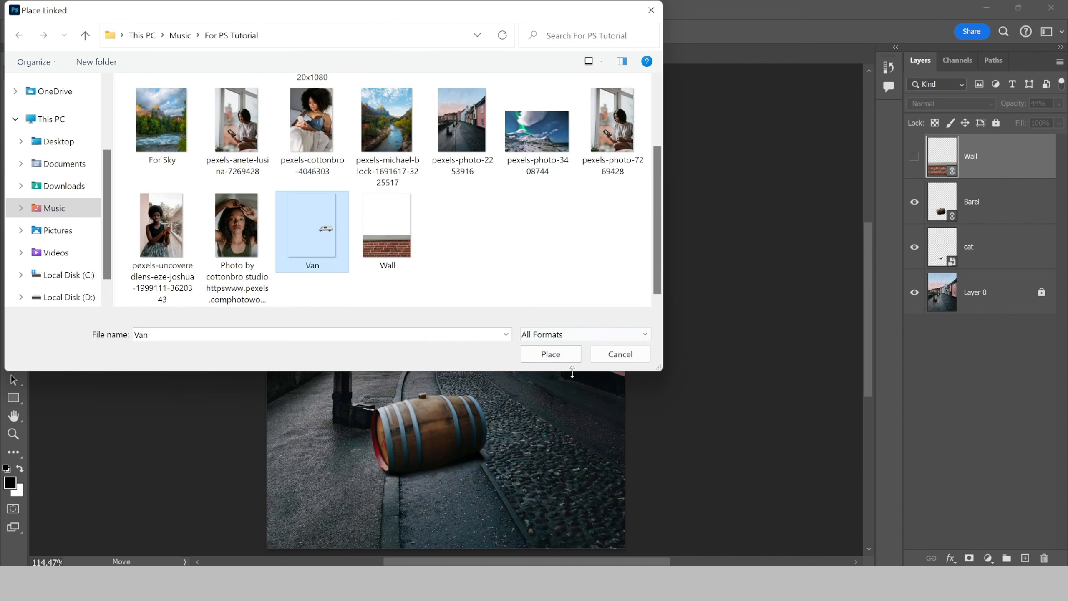
click(554, 355)
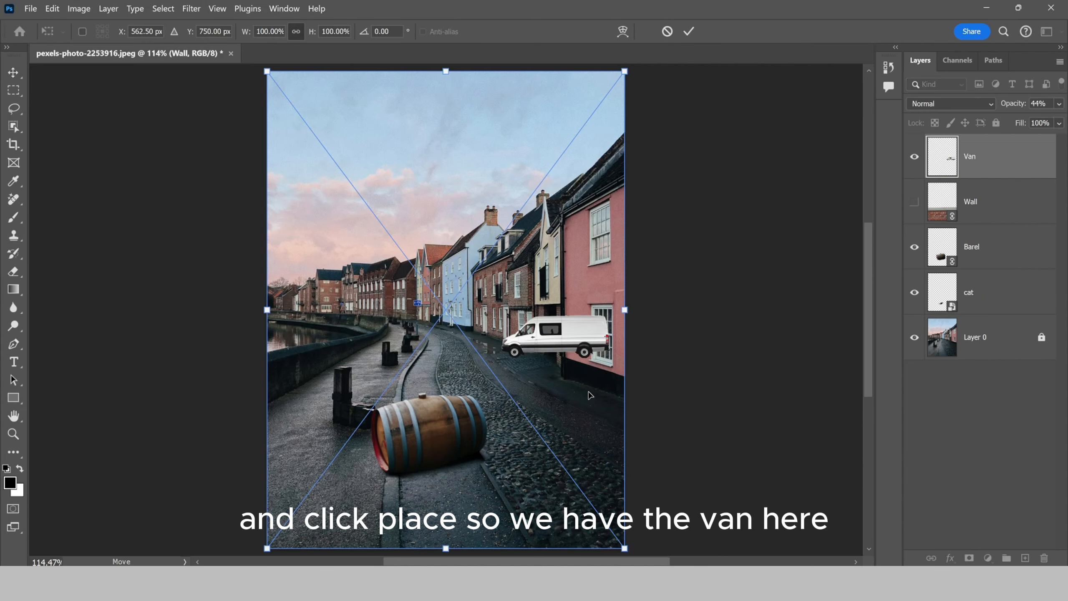
scroll(599, 335, up, 4)
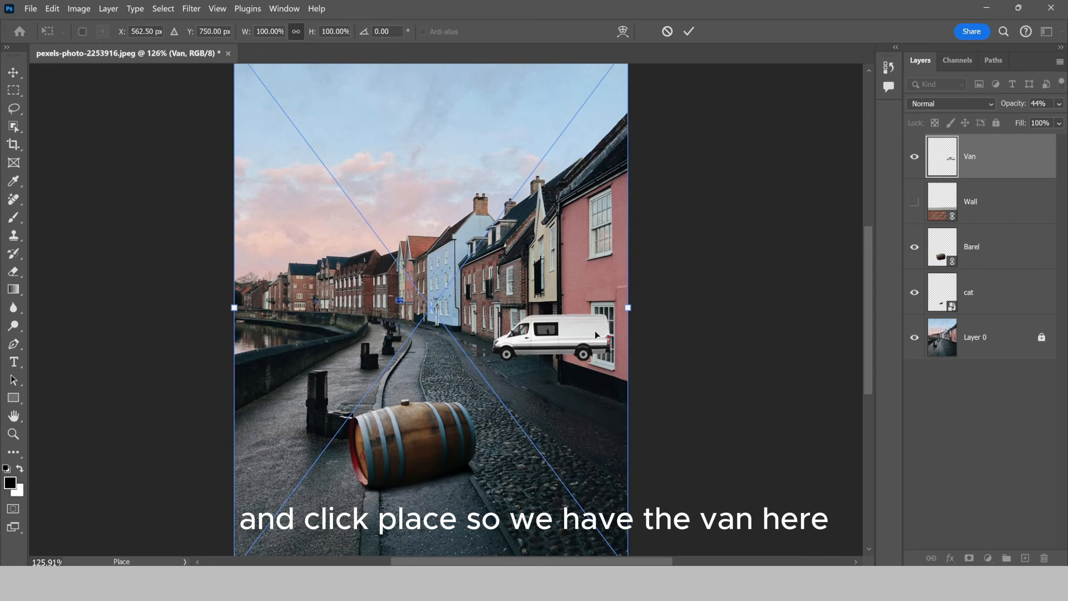
scroll(592, 338, down, 2)
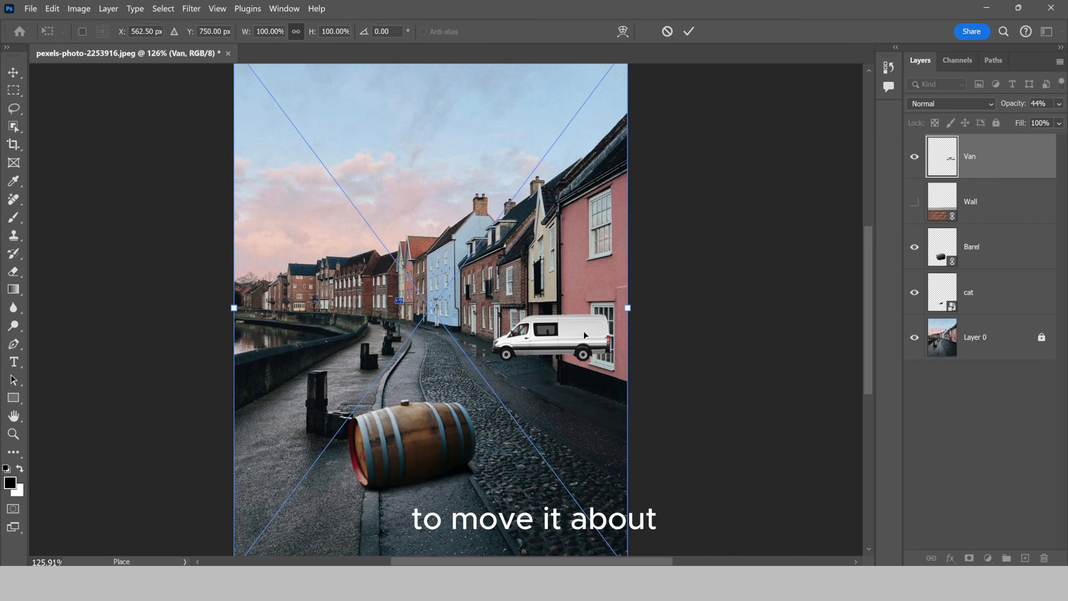
click(14, 80)
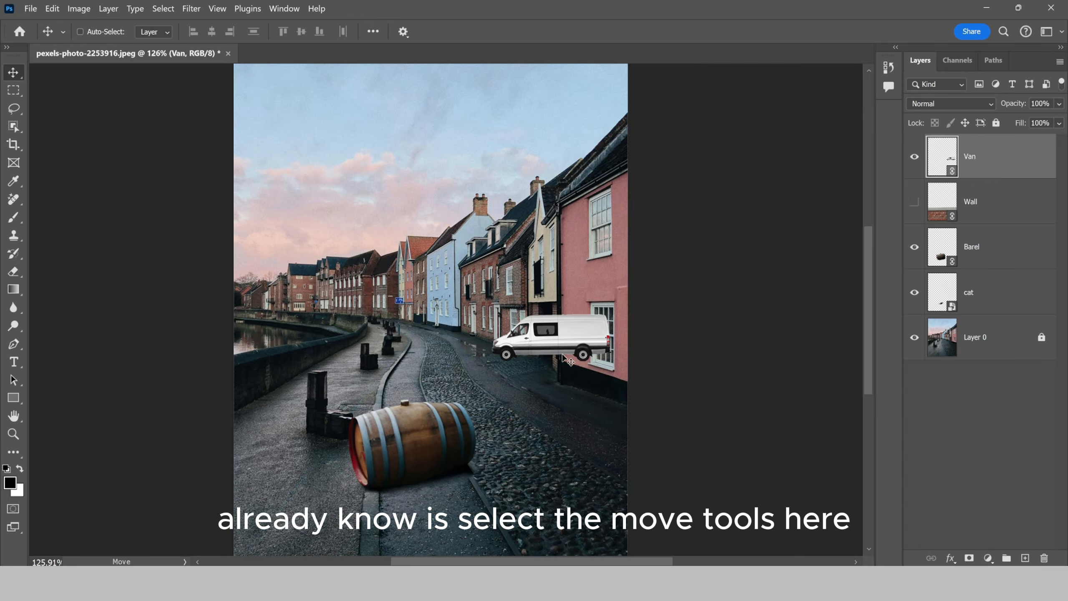
- Shift the van slightly toward the street in front of the pink house with the Move tool
mouse_move(578, 353)
mouse_down()
mouse_move(554, 357)
mouse_move(571, 358)
mouse_up()
scroll(573, 335, up, 5)
scroll(575, 336, up, 3)
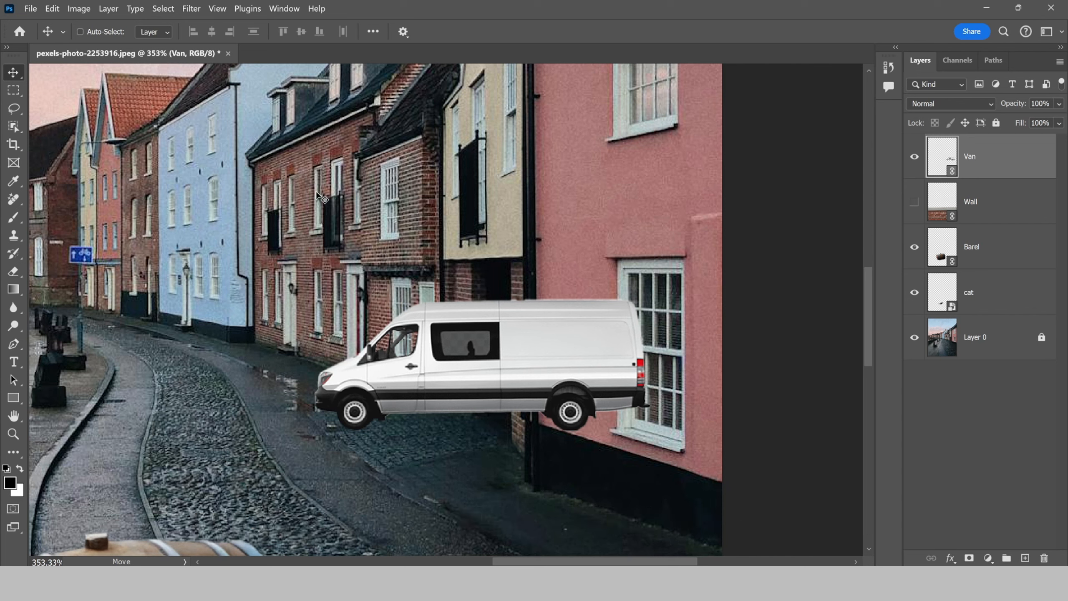
- Hide the Van layer and duplicate the Layer 0 street photo
click(13, 91)
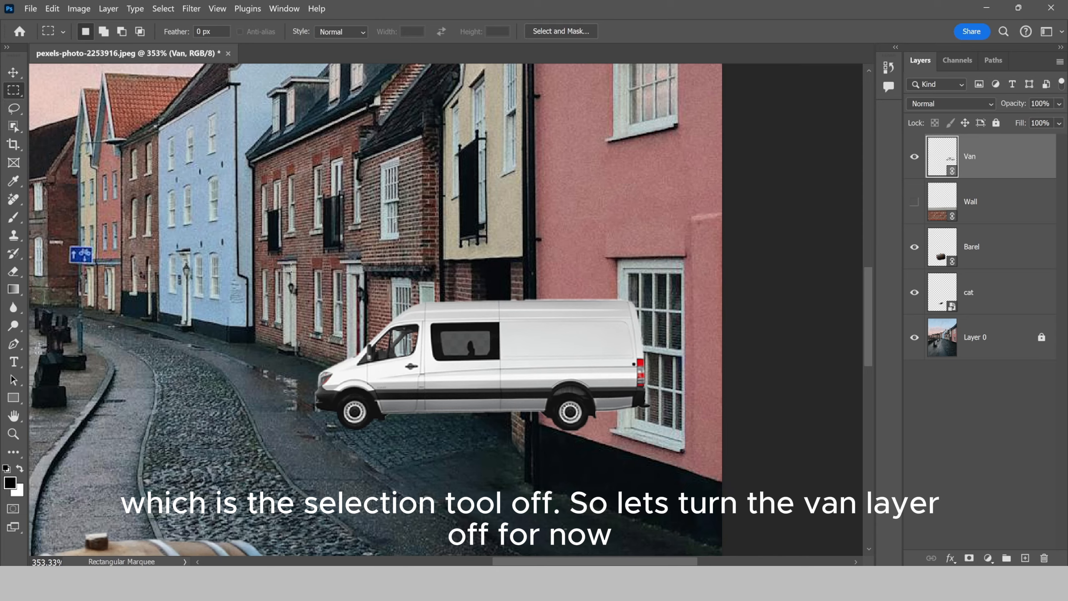
alt+scroll(303, 257, down, 2)
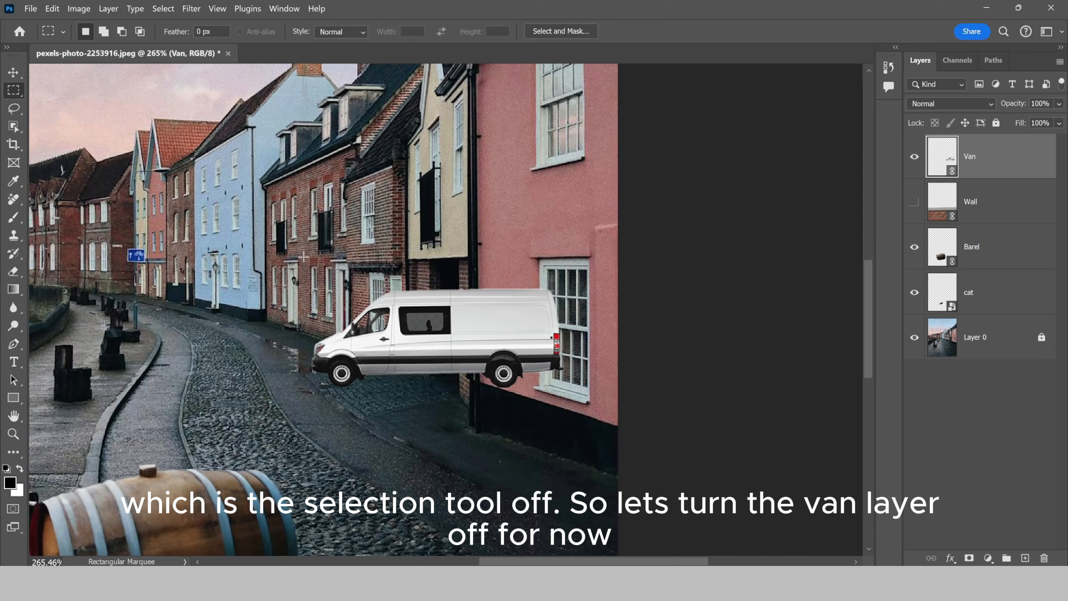
click(915, 157)
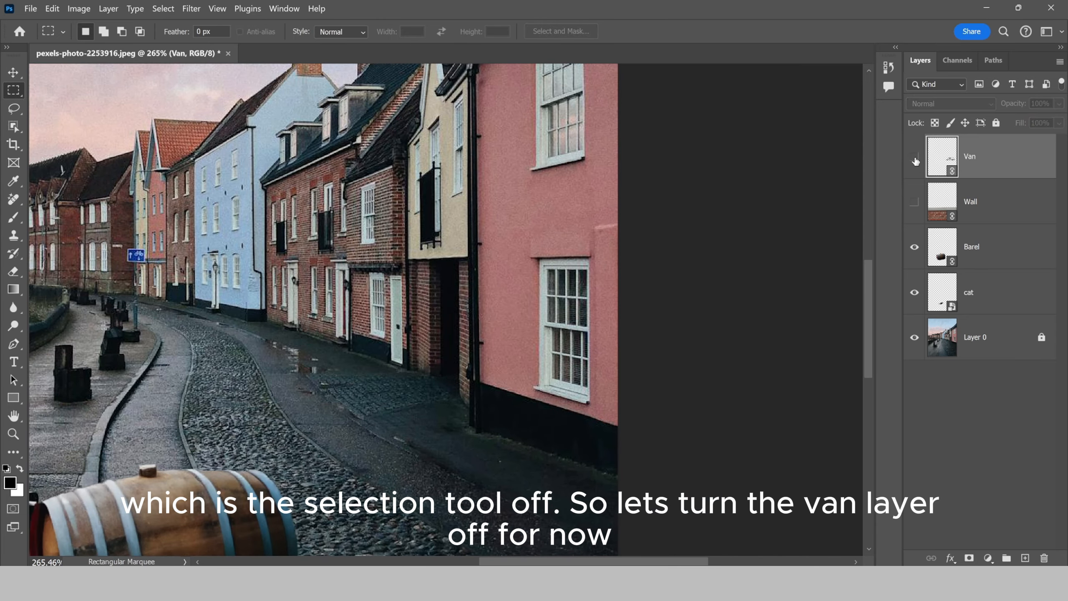
click(978, 340)
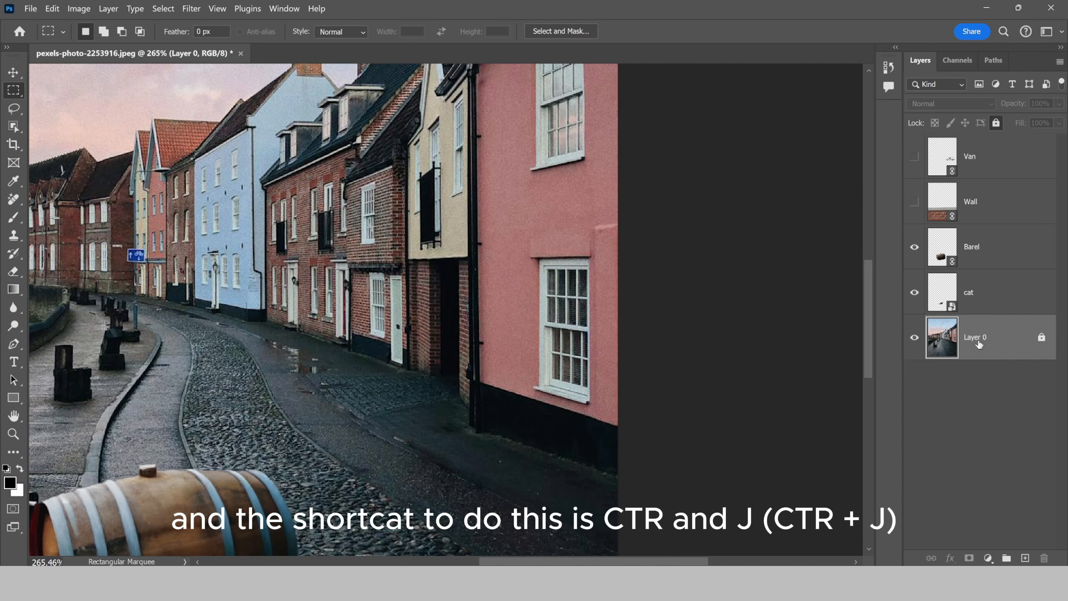
key(ctrl+j)
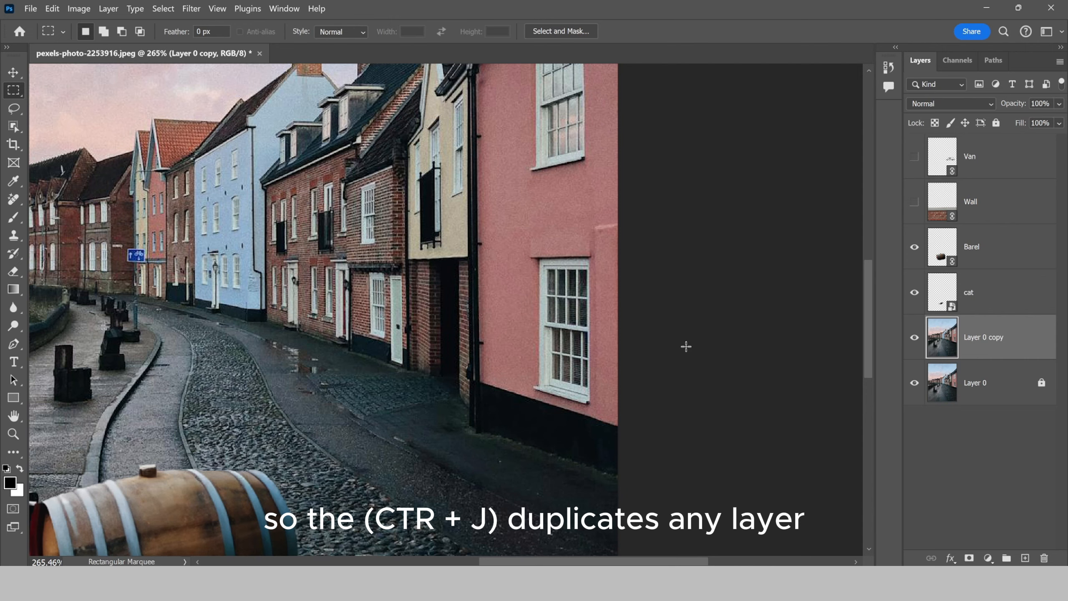
- Mask Layer 0 copy to a rectangular marquee around the lower part of the pink house, including its drainpipe and brick edge
scroll(499, 357, up, 3)
scroll(472, 330, down, 1)
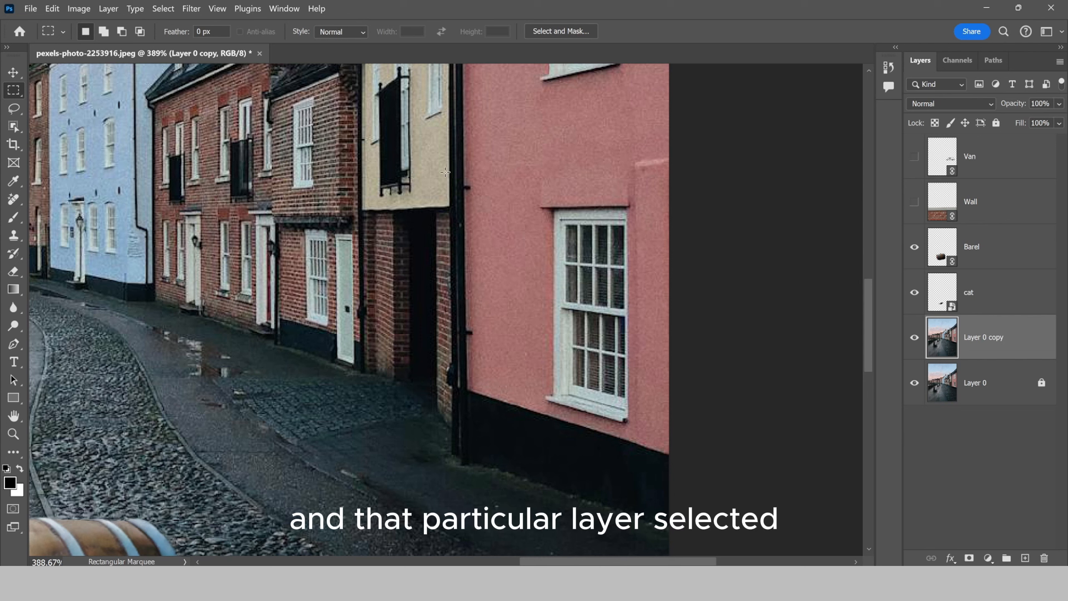
drag(434, 158, 682, 480)
key(ctrl+0)
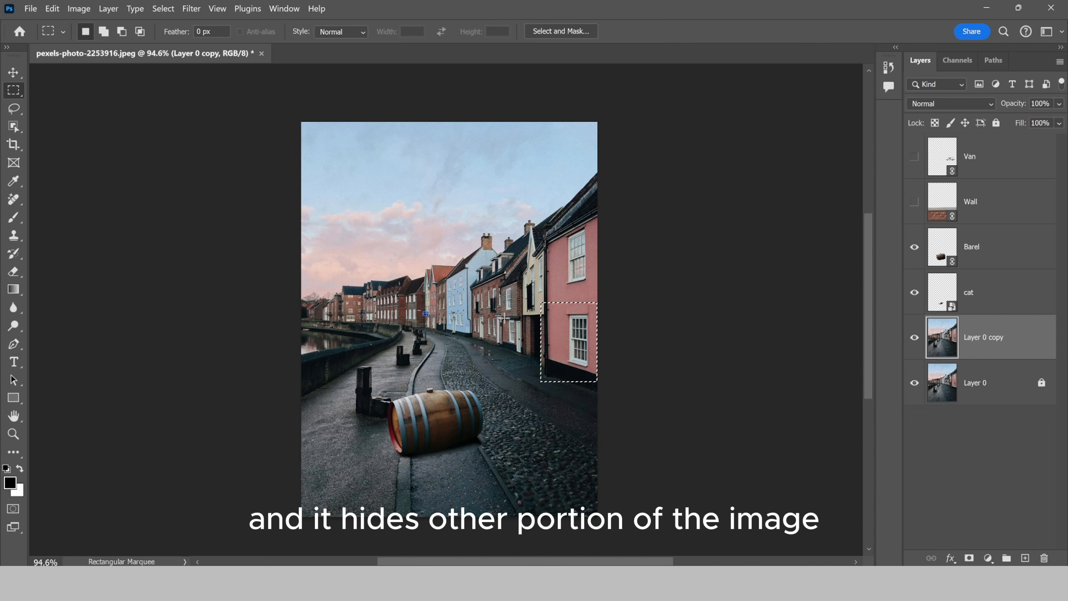
click(970, 559)
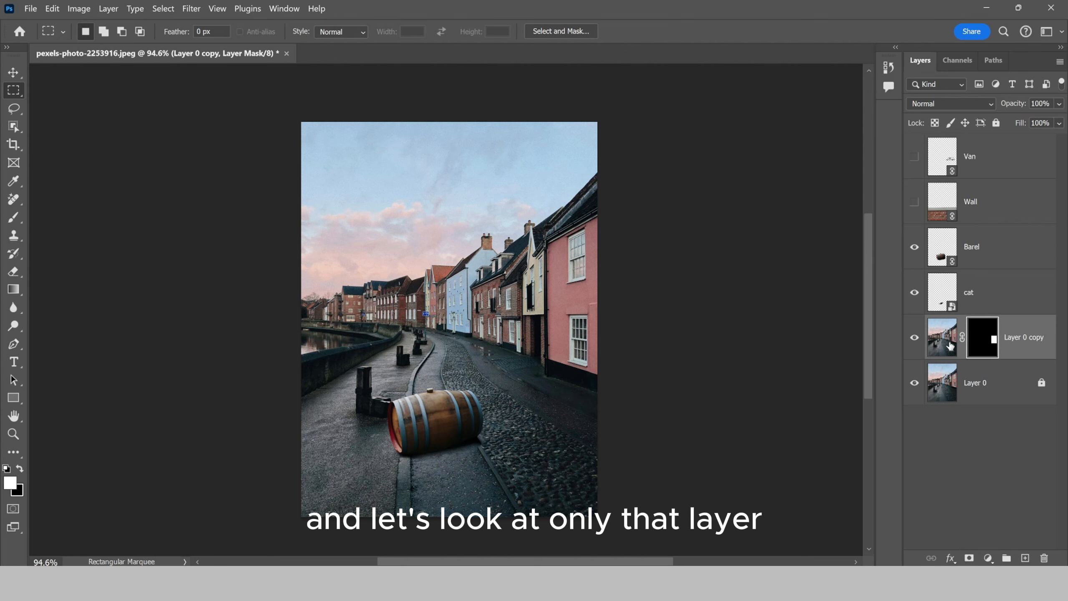
- Show only the masked Layer 0 copy to inspect its cut-out, and restore the other layers' visibility
alt+click(916, 339)
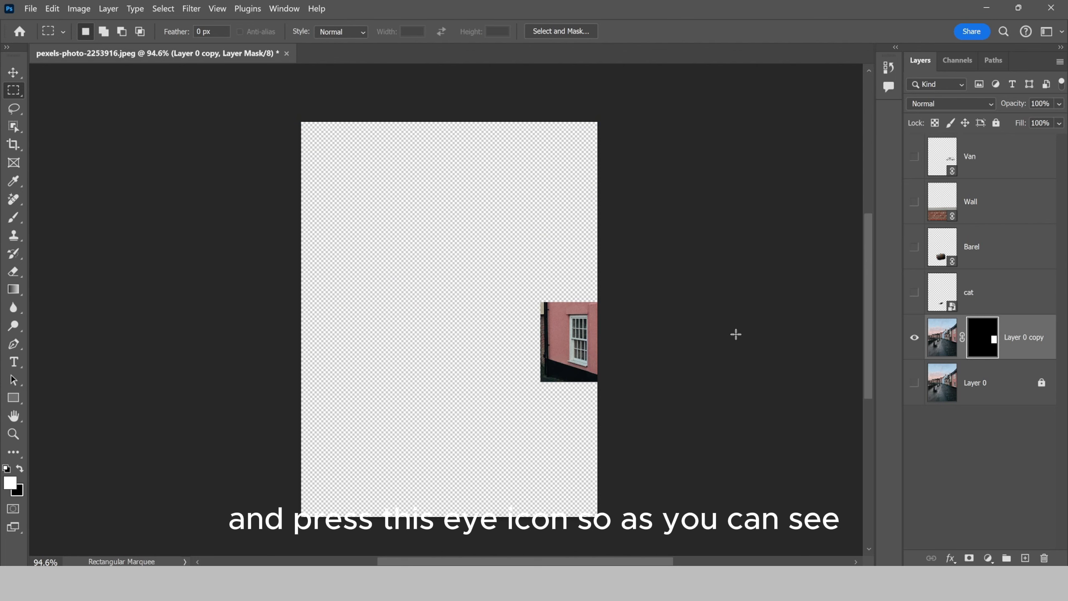
scroll(582, 343, up, 4)
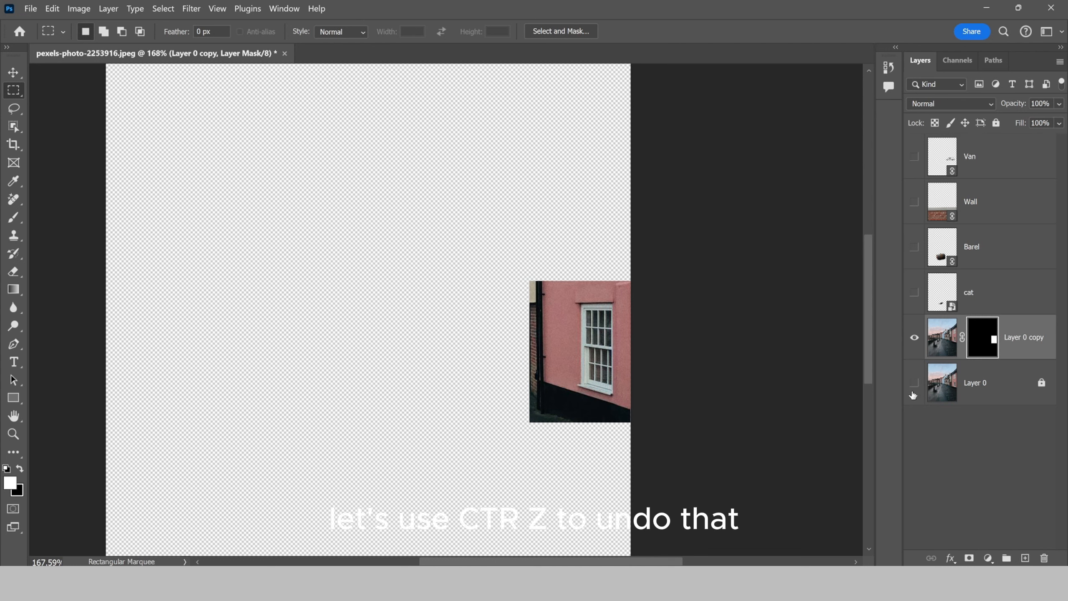
key(ctrl+z)
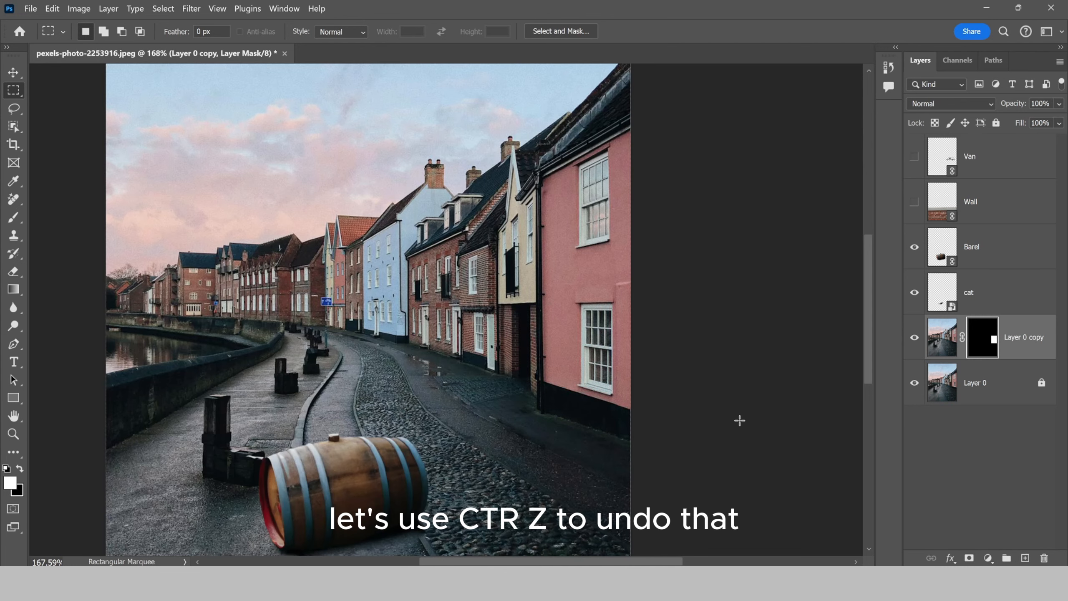
- Move the Van layer between Layer 0 copy and Layer 0 and make it visible
click(996, 162)
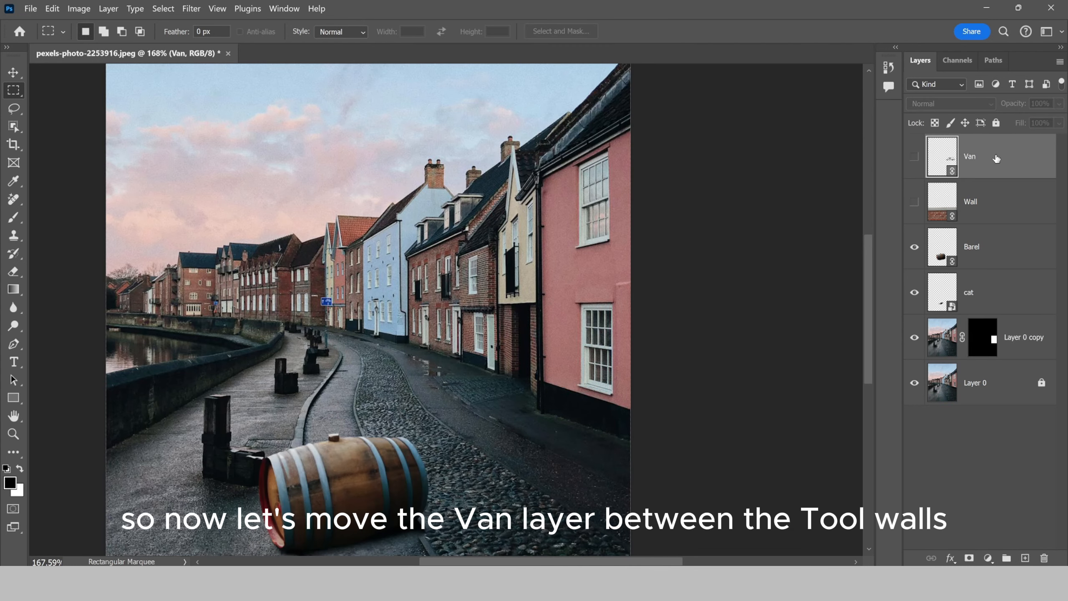
drag(998, 160, 998, 366)
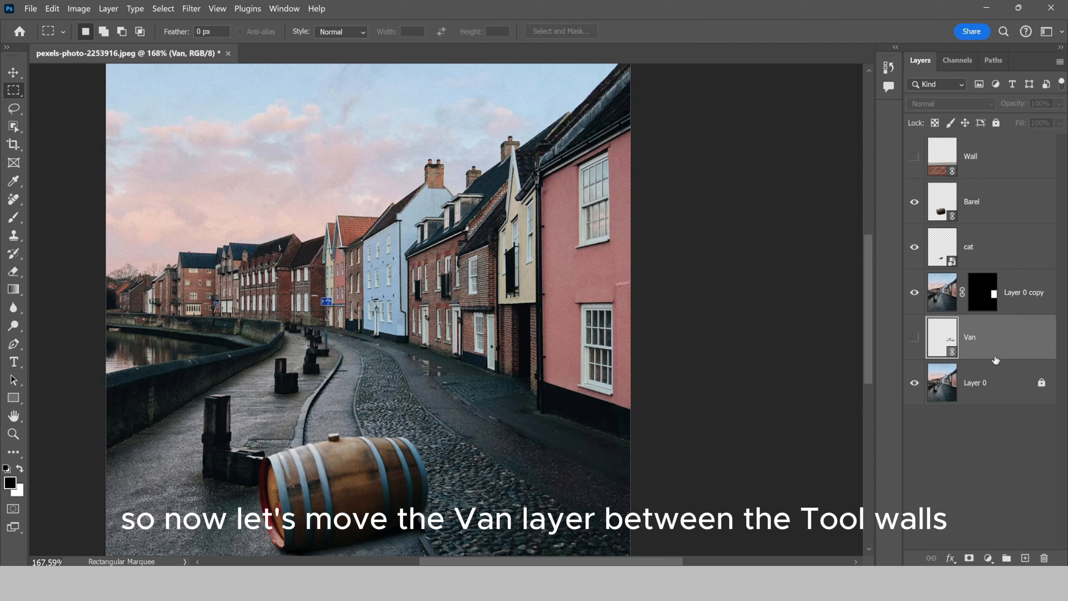
click(916, 339)
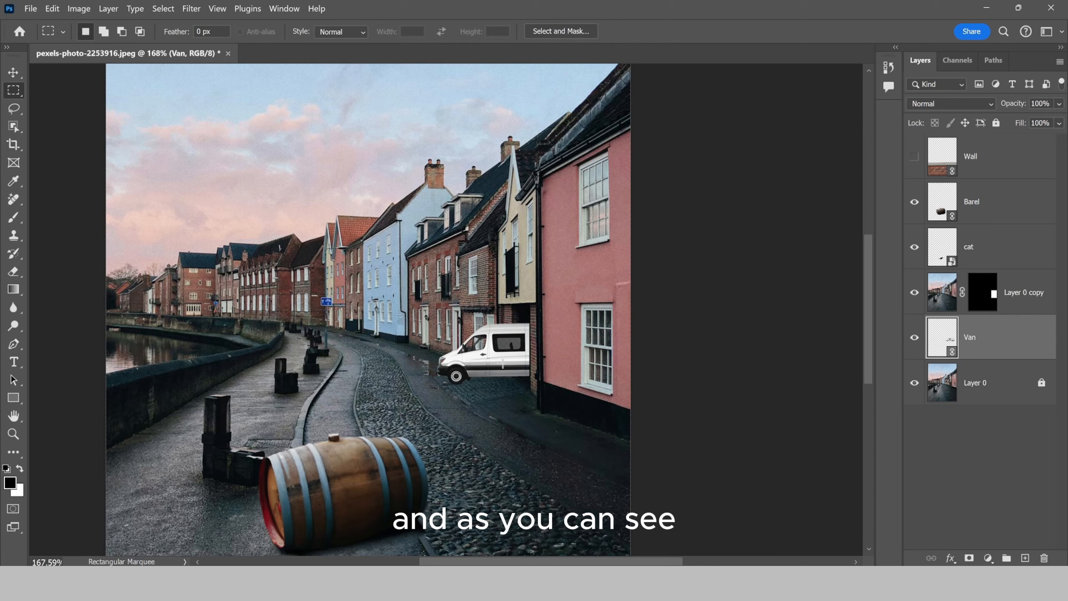
- Try moving the masked pink house portion of Layer 0 copy across the street, and undo the move
scroll(537, 356, up, 2)
scroll(567, 366, up, 3)
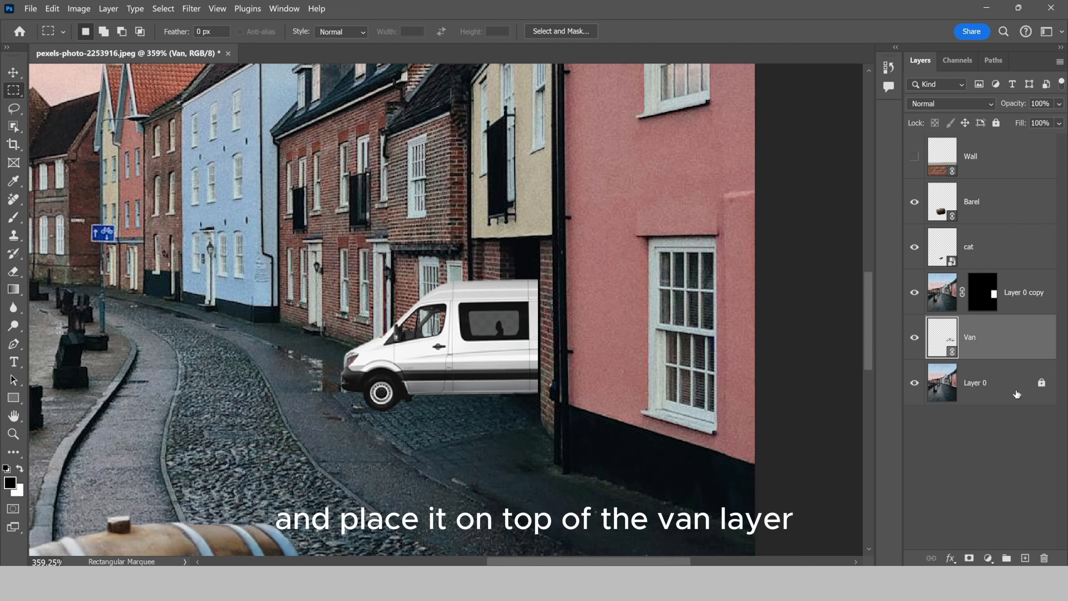
click(1022, 299)
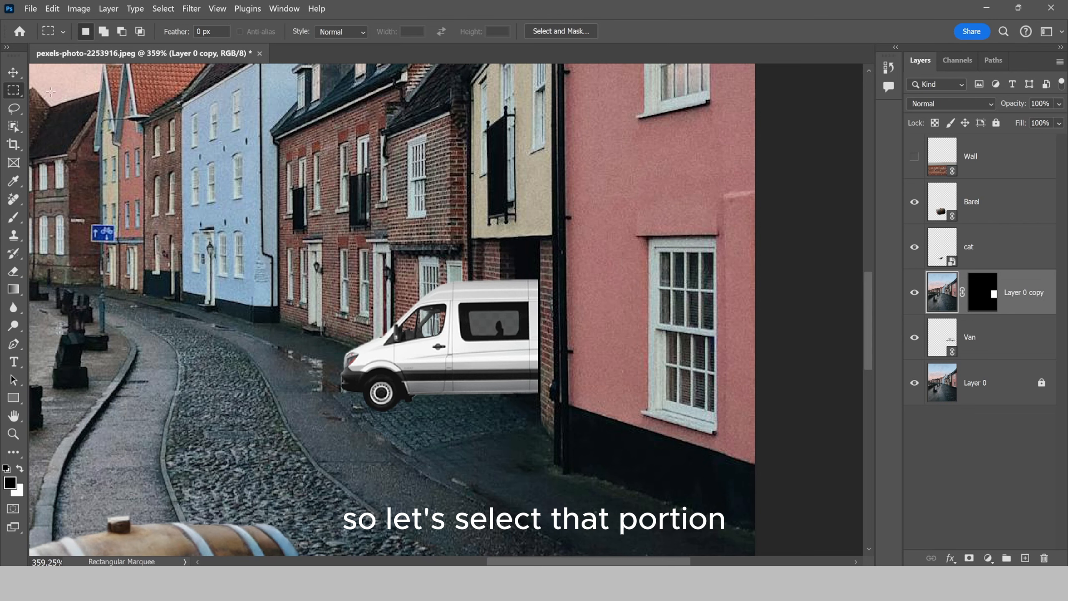
click(13, 72)
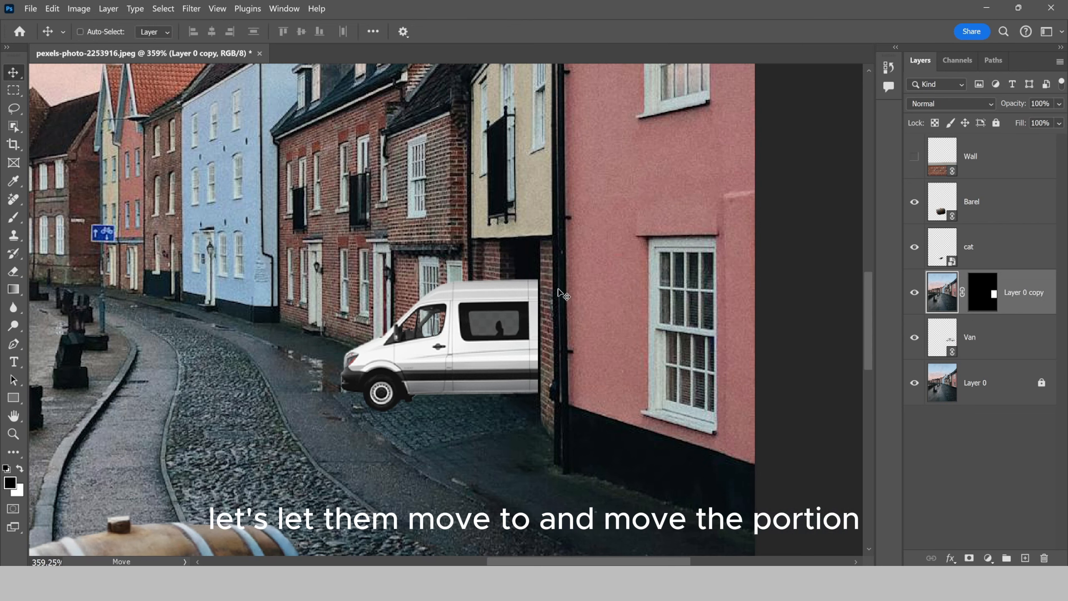
drag(560, 294, 203, 275)
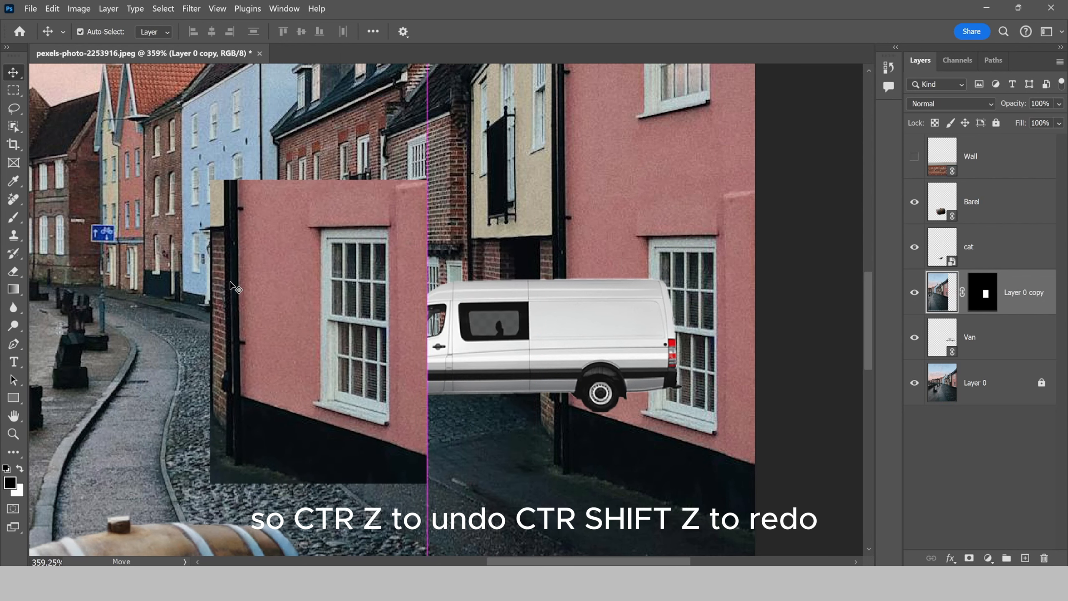
key(ctrl+z)
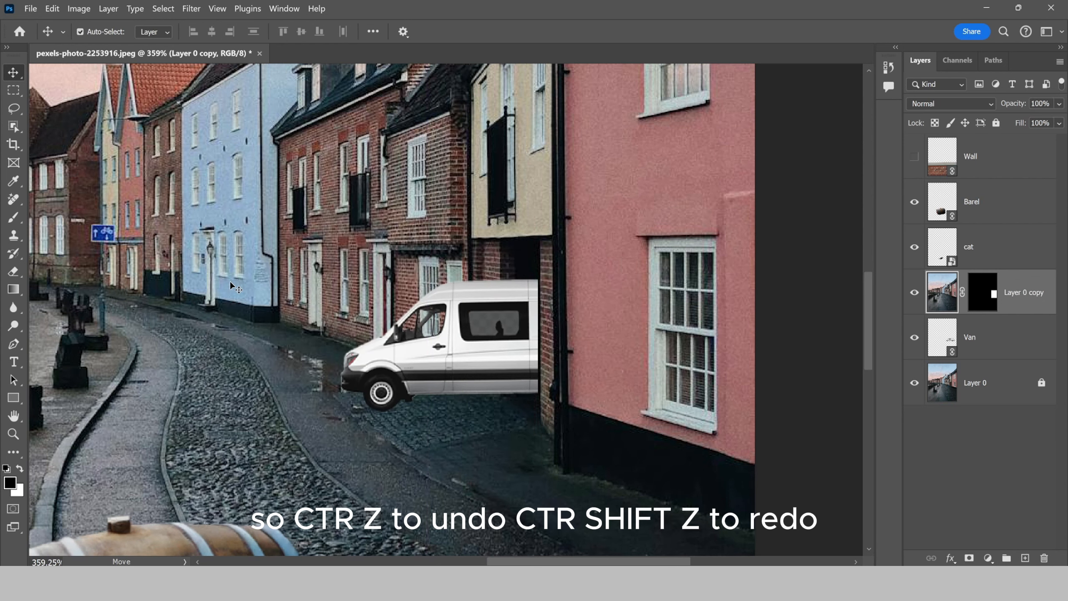
key(ctrl+shift+z)
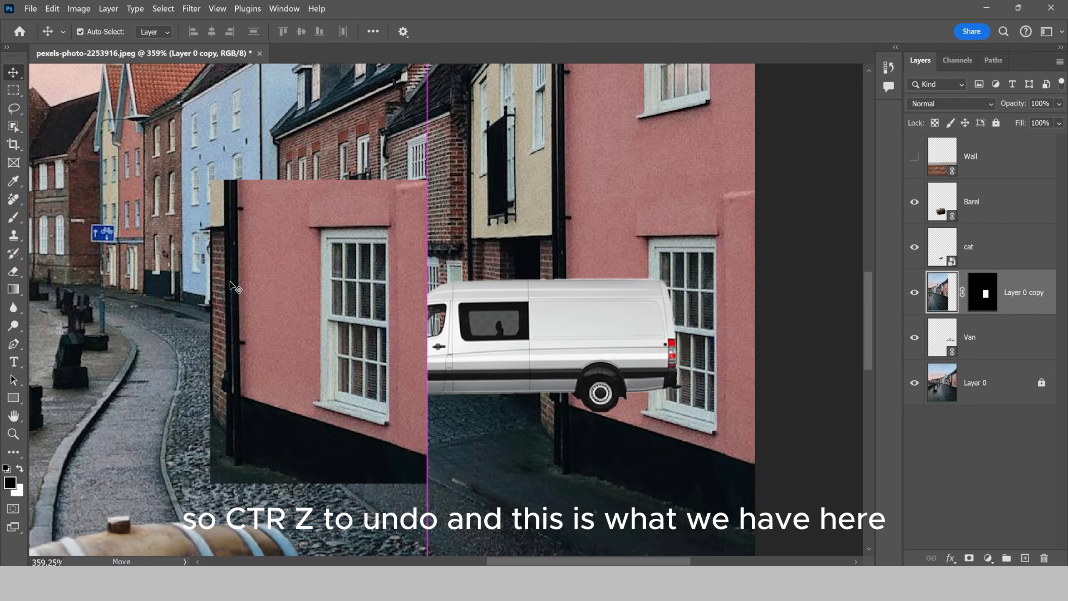
key(ctrl+z)
- Select the barrel from the canvas, add the cat layer to the selection, and reduce the selection to the Barel layer
scroll(251, 264, down, 2)
scroll(252, 267, down, 3)
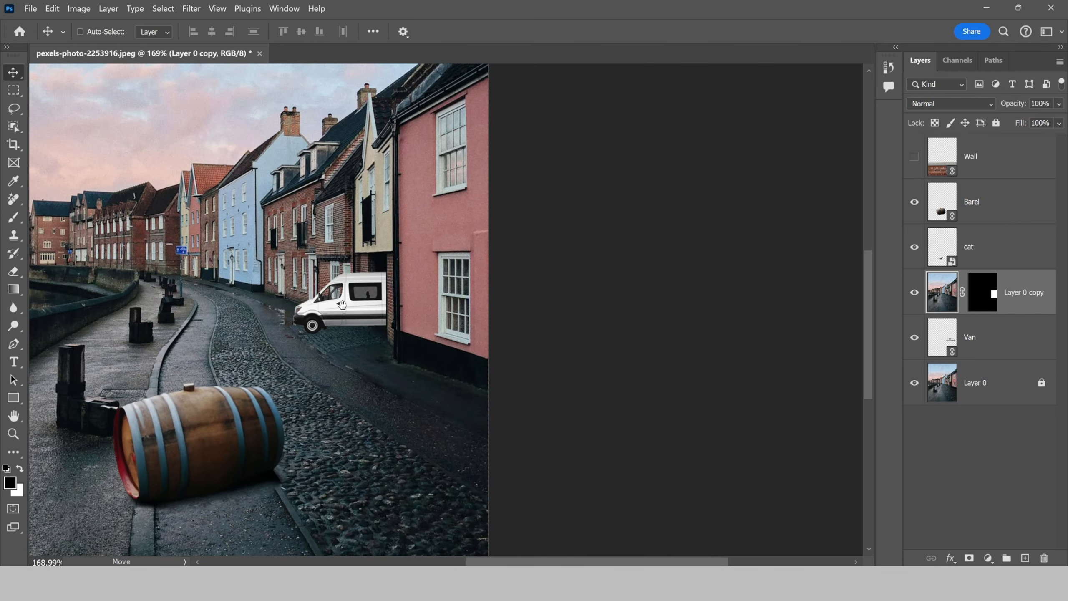
drag(301, 286, 460, 312)
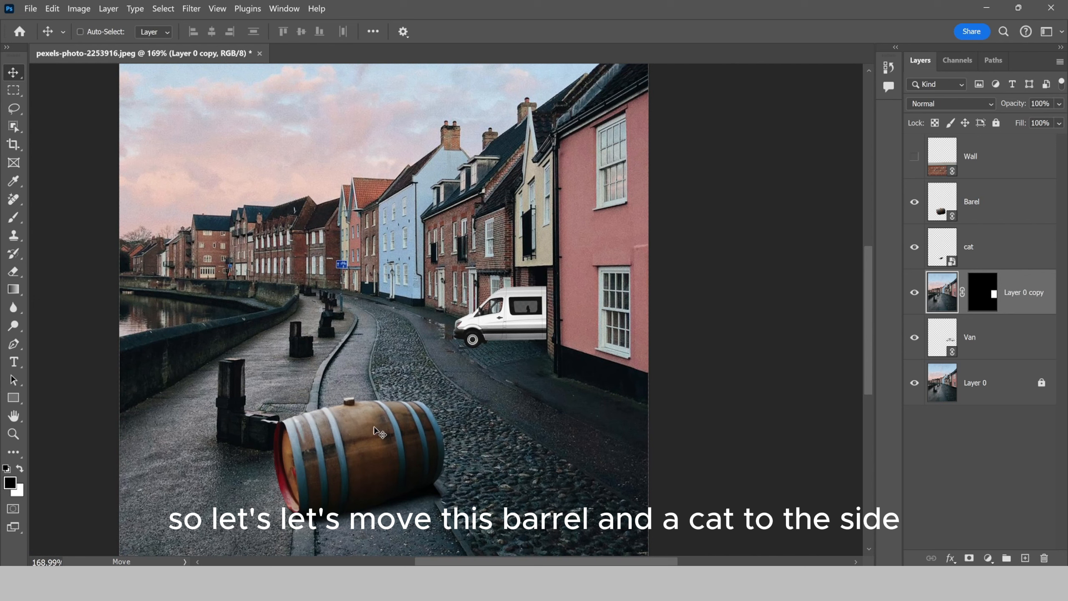
ctrl+click(361, 442)
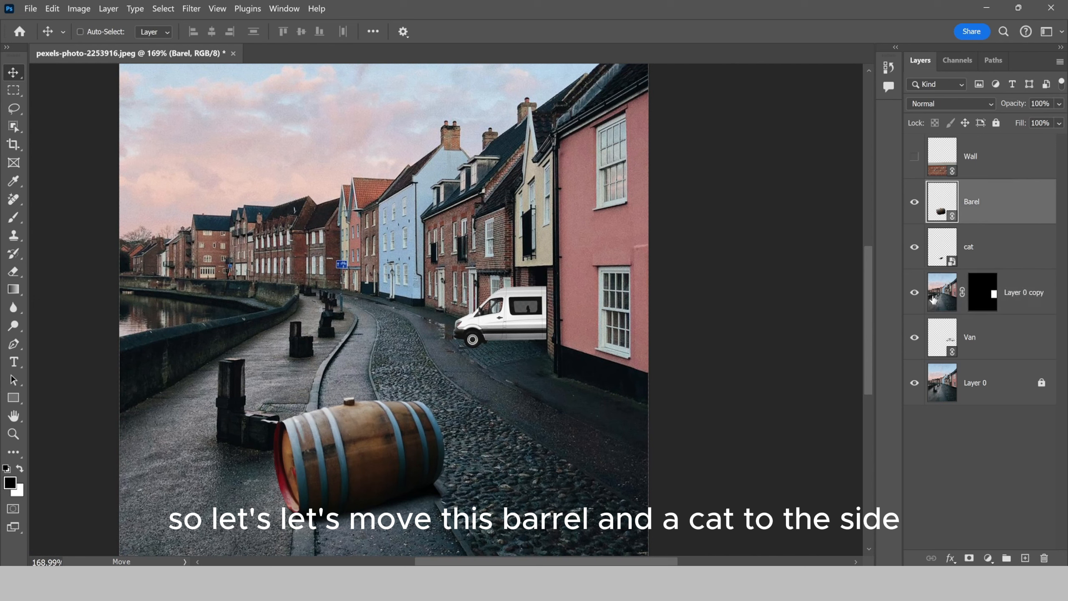
shift+click(977, 257)
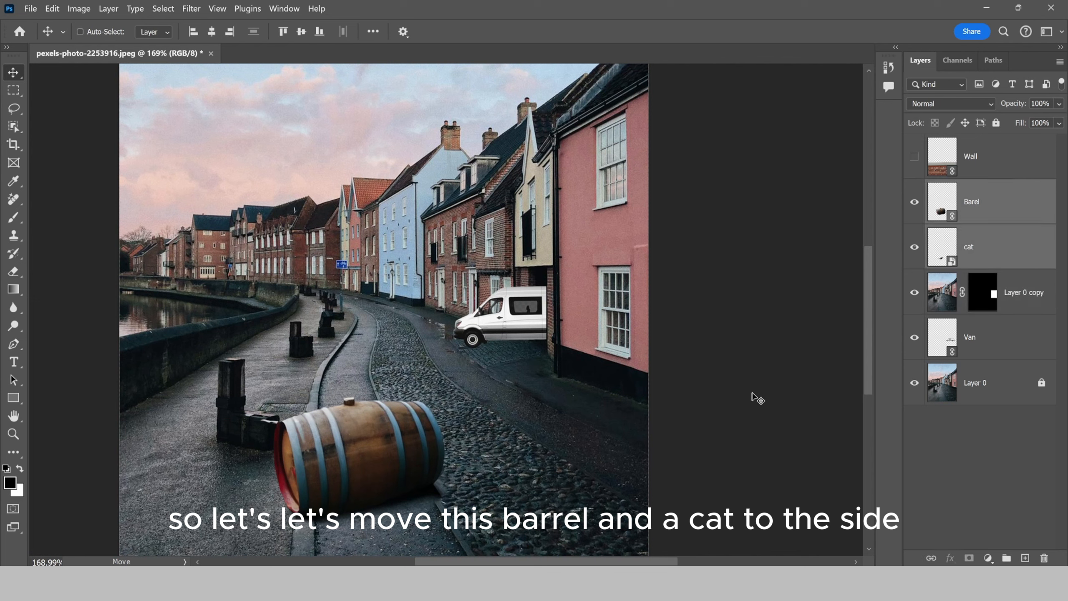
click(970, 204)
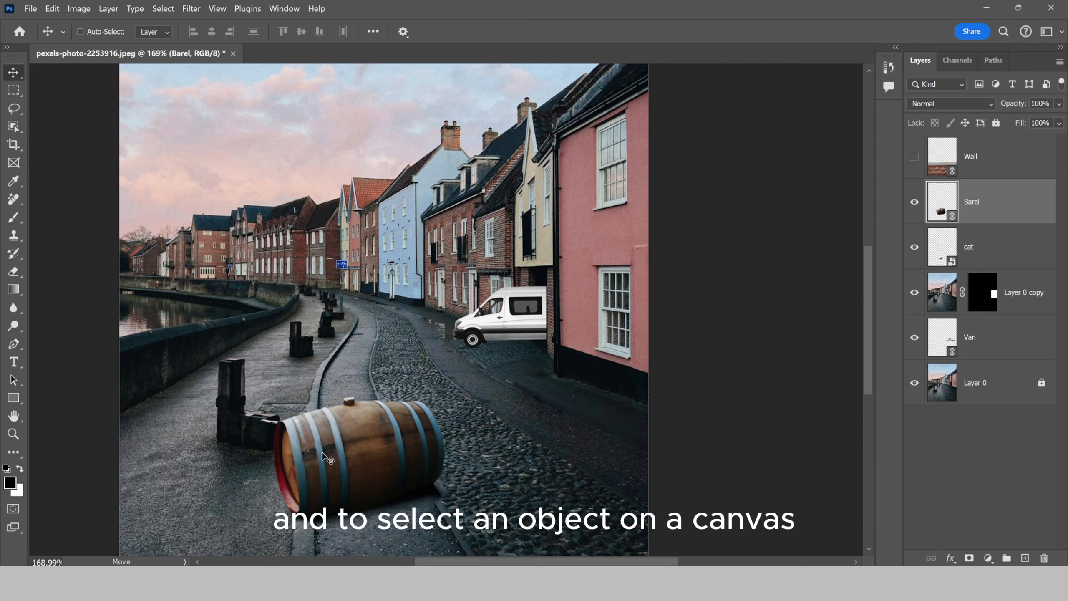
- Select the Van layer directly from the van on the canvas
drag(413, 390, 425, 385)
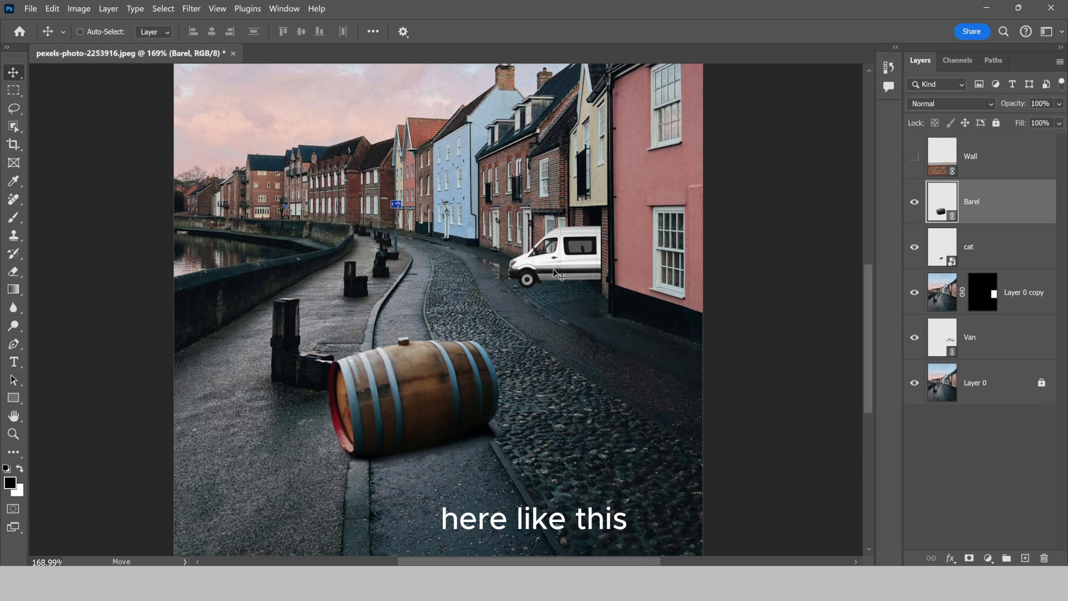
key(ctrl)
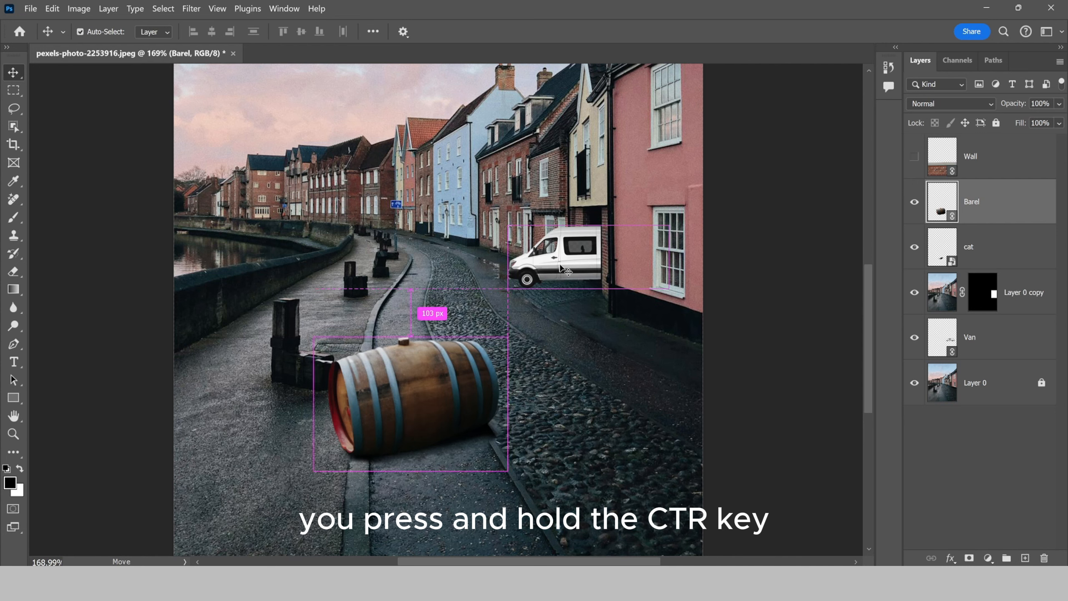
ctrl+click(559, 264)
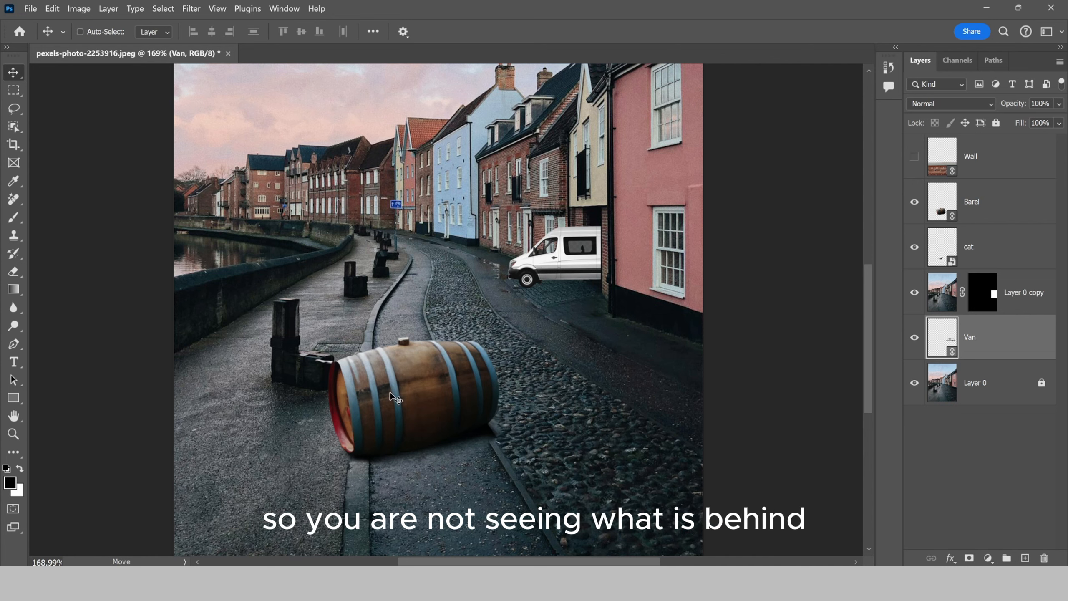
- Pick the cat layer from the layers beneath the barrel and move the cat onto the street below the pink house
right_click(406, 411)
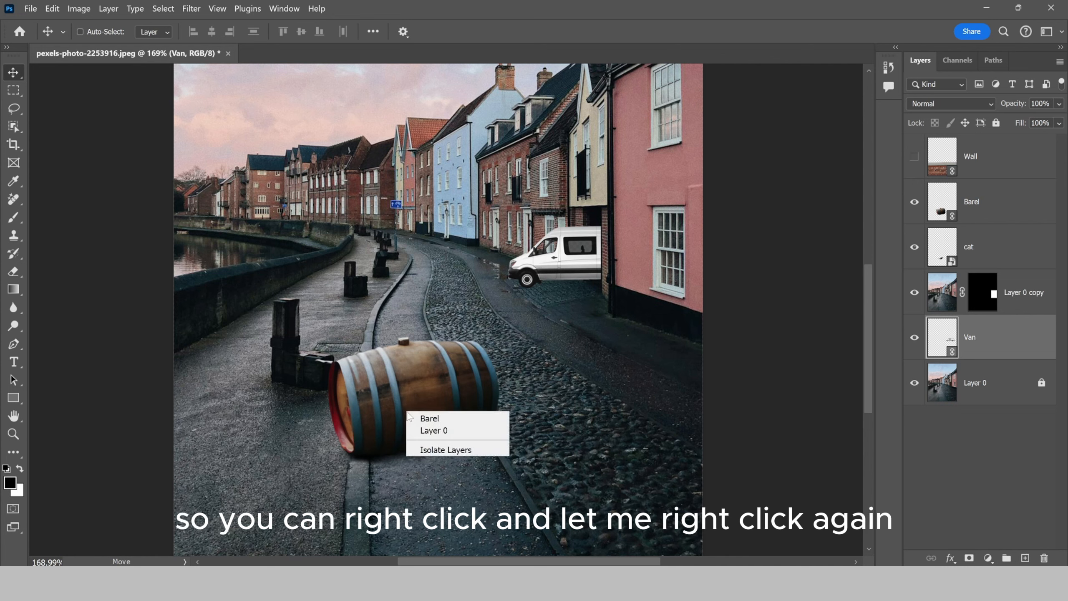
right_click(402, 420)
right_click(400, 427)
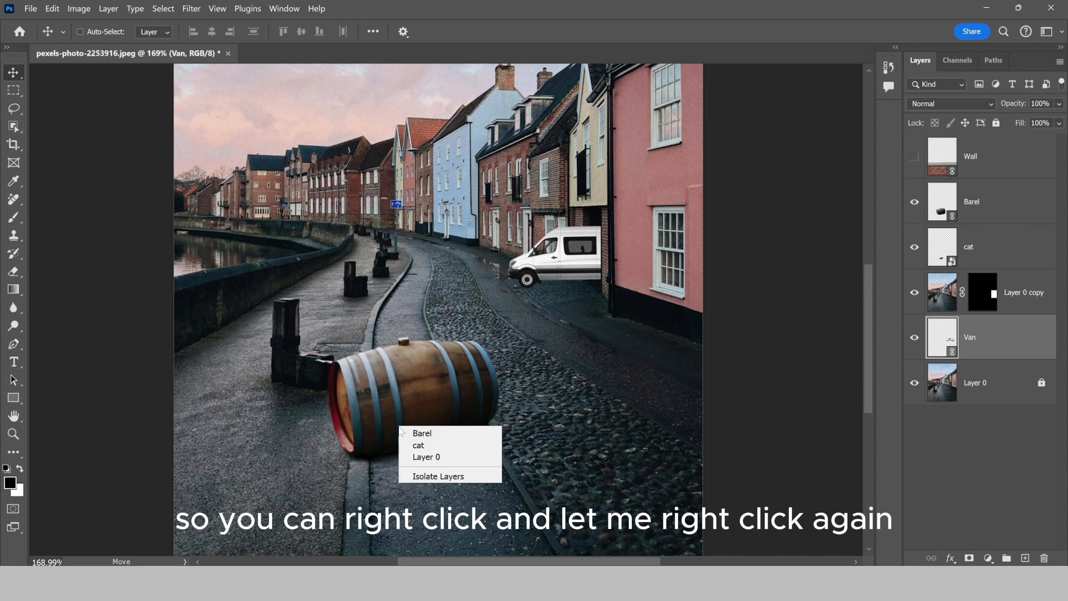
click(438, 448)
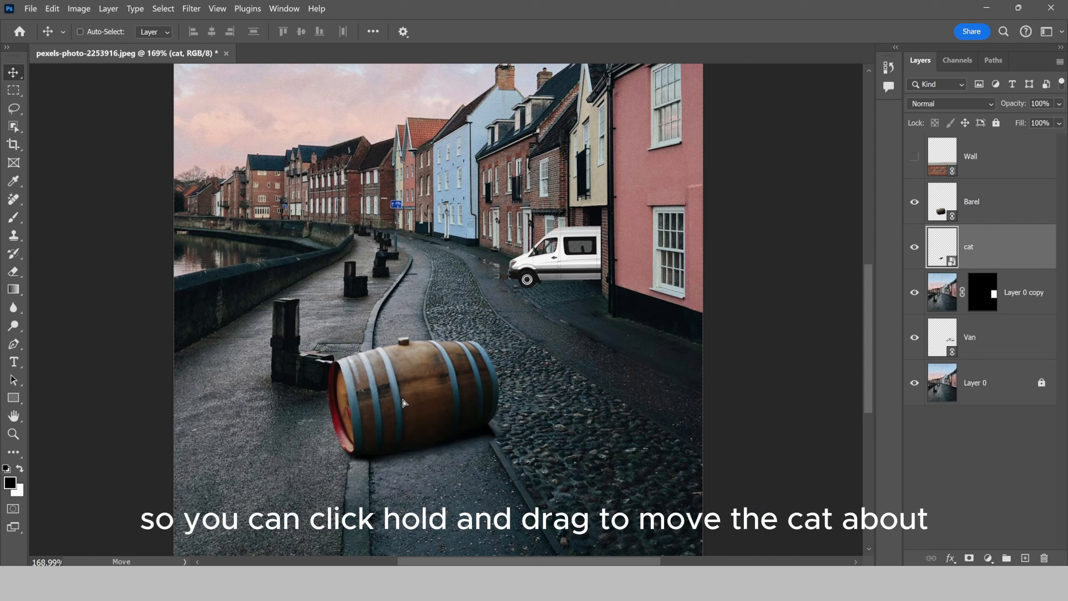
drag(403, 403, 639, 370)
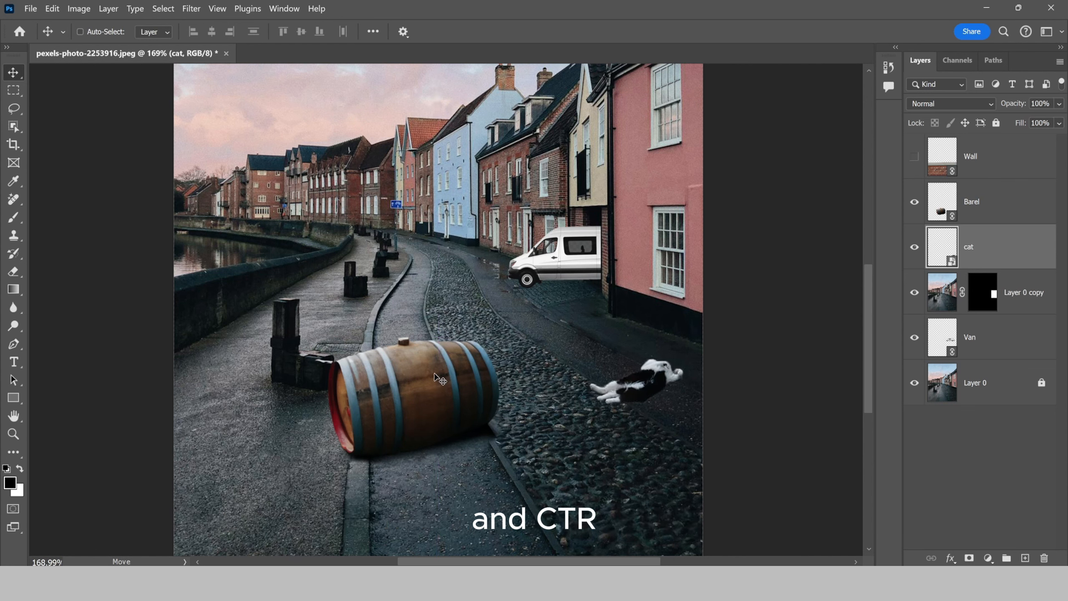
- Select the barrel on the canvas and move it over the cat near the street's edge
key(ctrl)
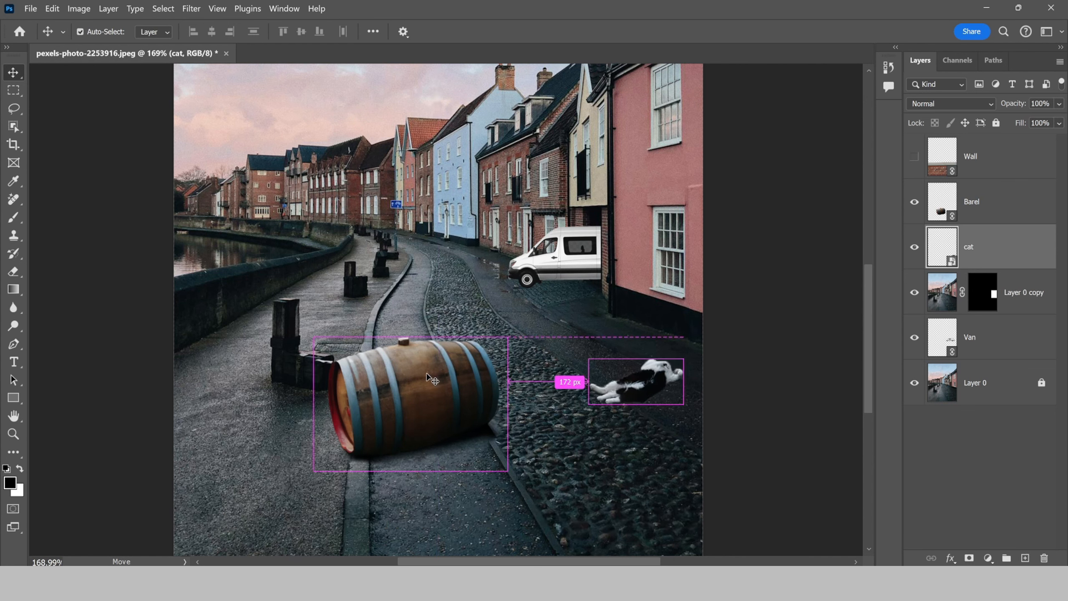
click(427, 377)
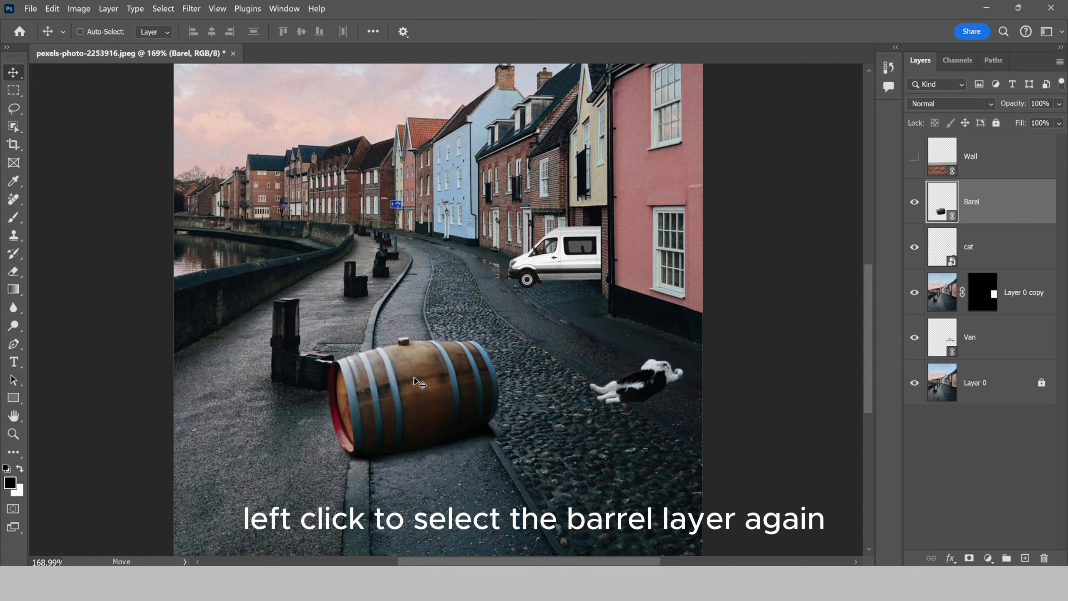
drag(415, 381, 631, 401)
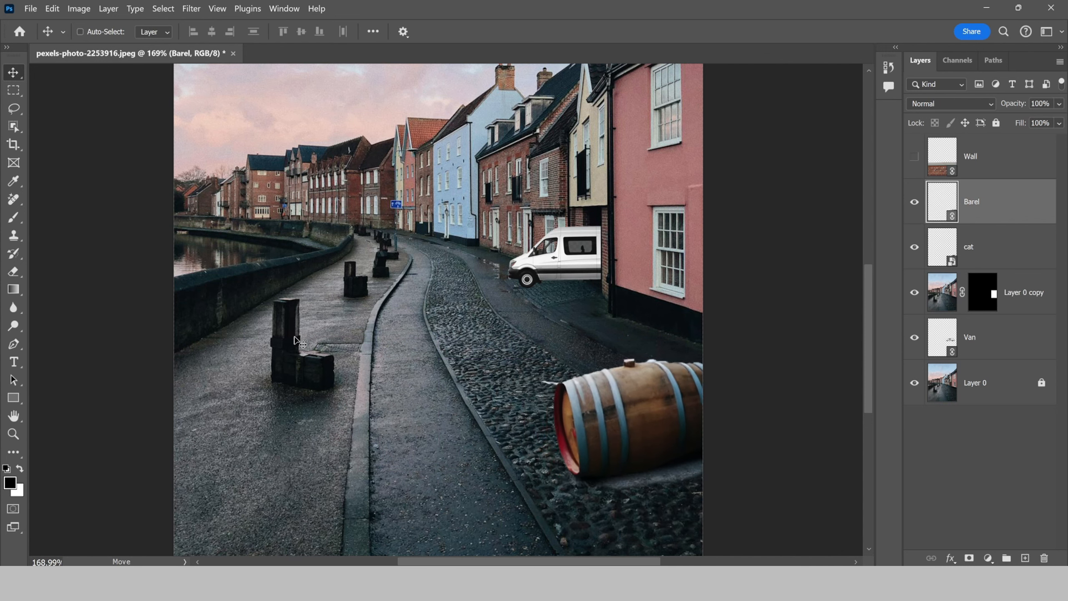
- Look through the variants grouped under the marquee selection tool, keeping the Rectangular Marquee active
click(14, 91)
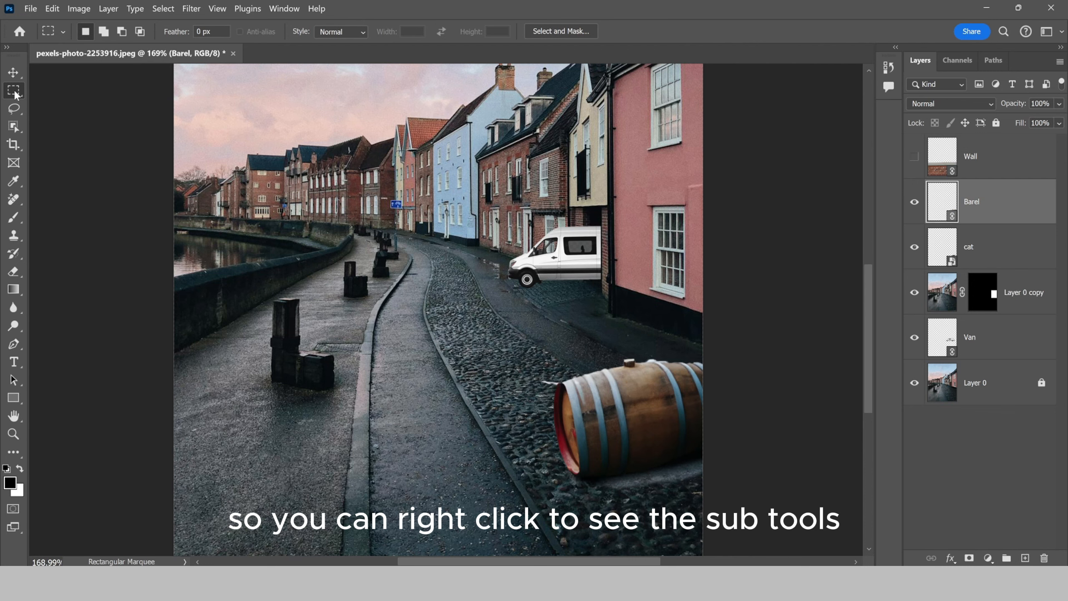
right_click(14, 95)
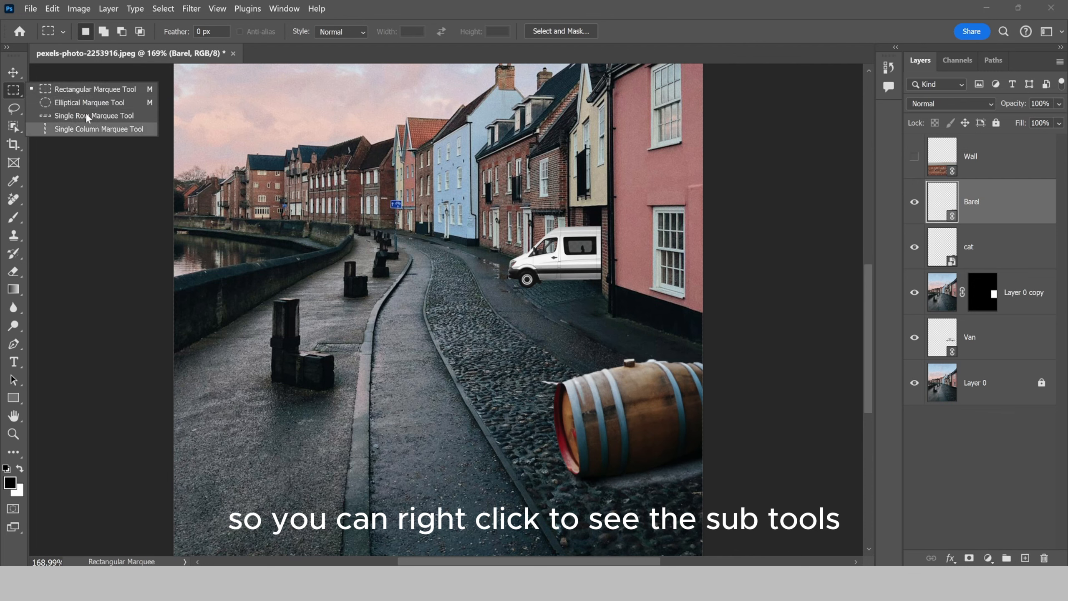
click(15, 91)
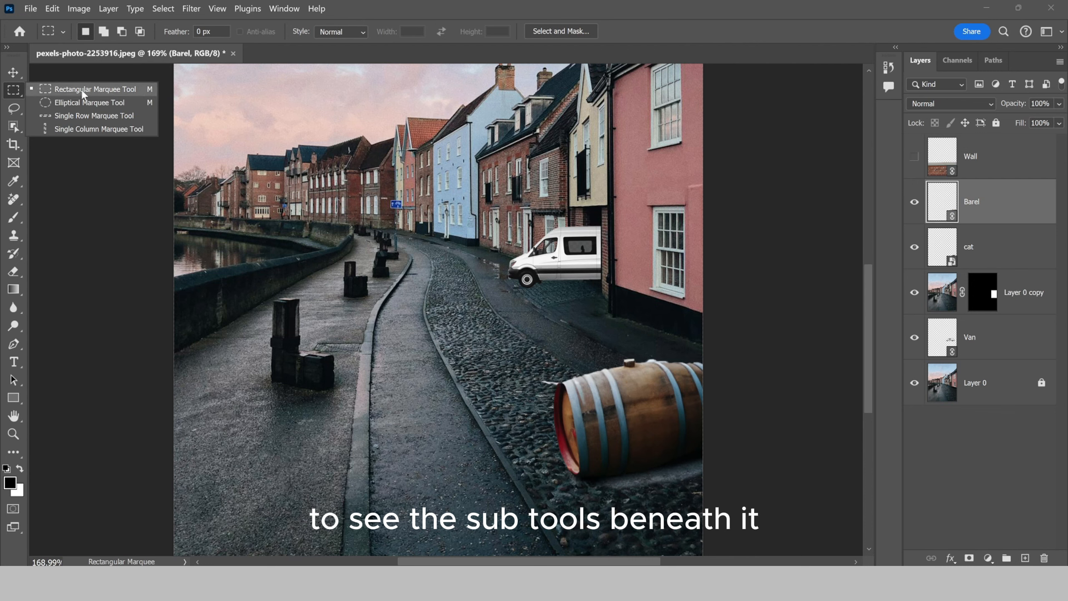
click(14, 91)
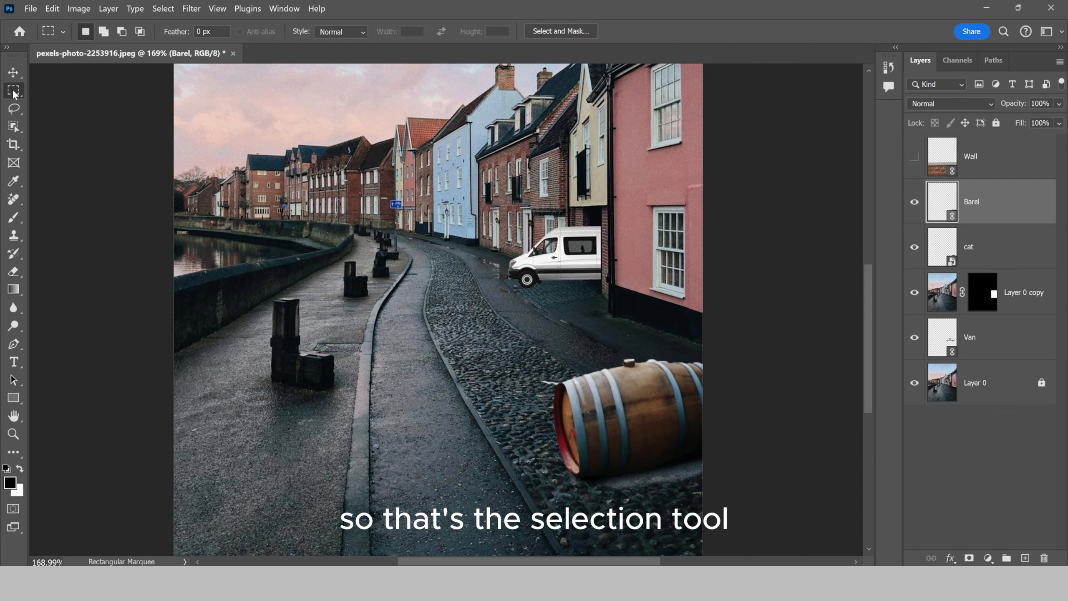
right_click(14, 92)
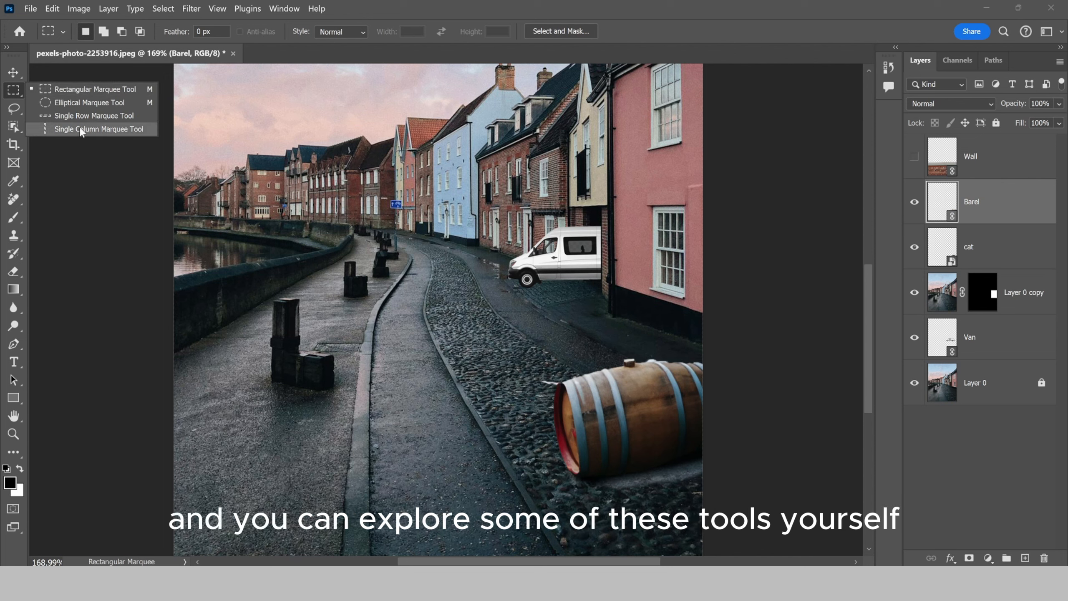
click(15, 89)
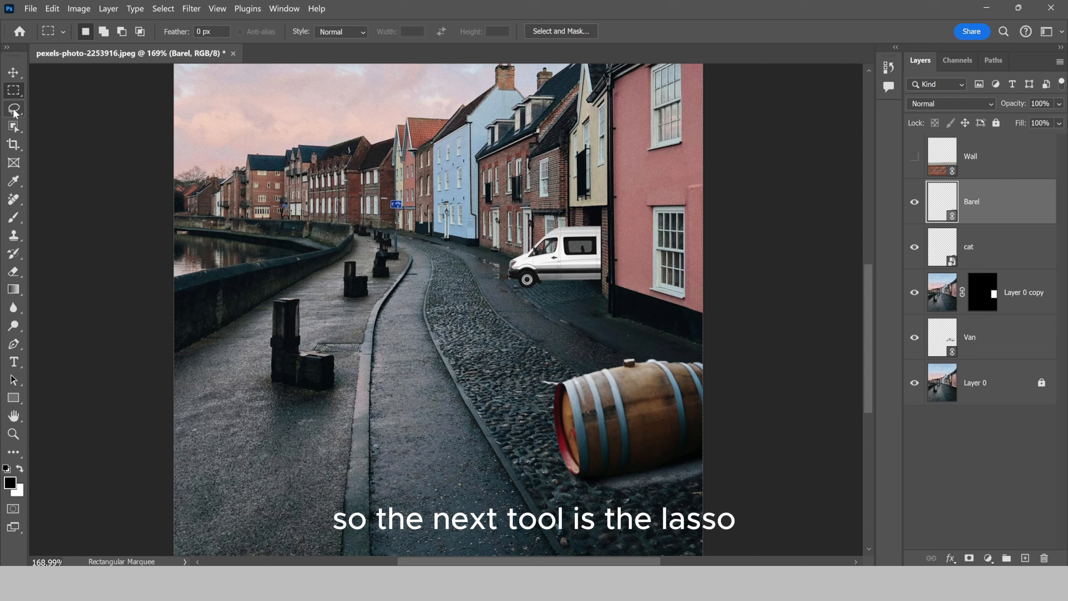
- Draw a freehand Lasso selection around the large wooden post on the walkway and make Layer 0 the active layer
click(14, 110)
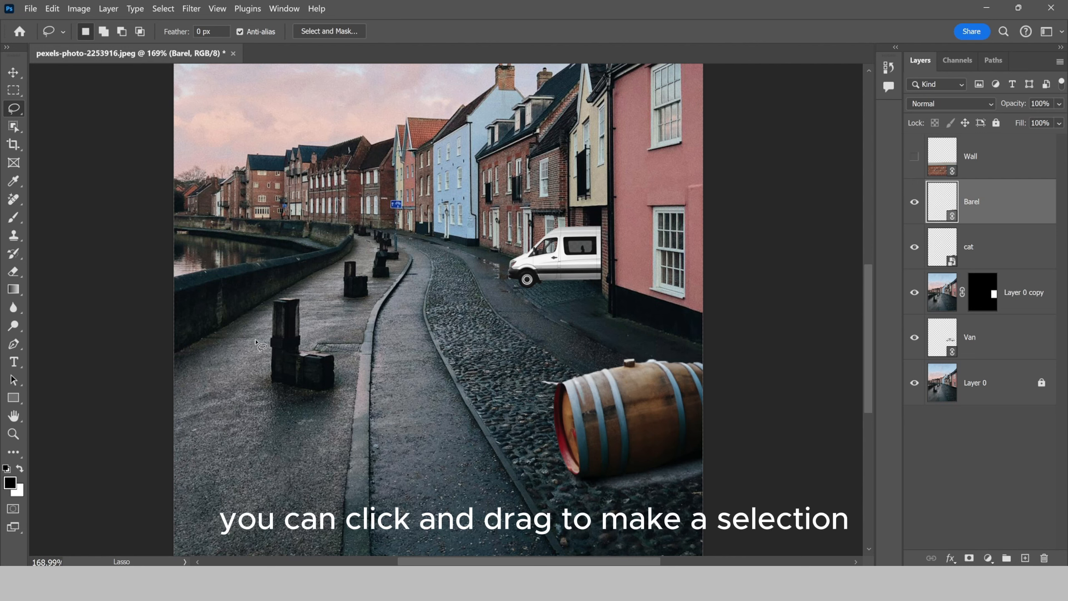
mouse_move(255, 340)
mouse_down()
mouse_move(266, 285)
mouse_move(321, 307)
mouse_move(353, 372)
mouse_move(290, 414)
mouse_move(258, 319)
mouse_move(257, 337)
mouse_up()
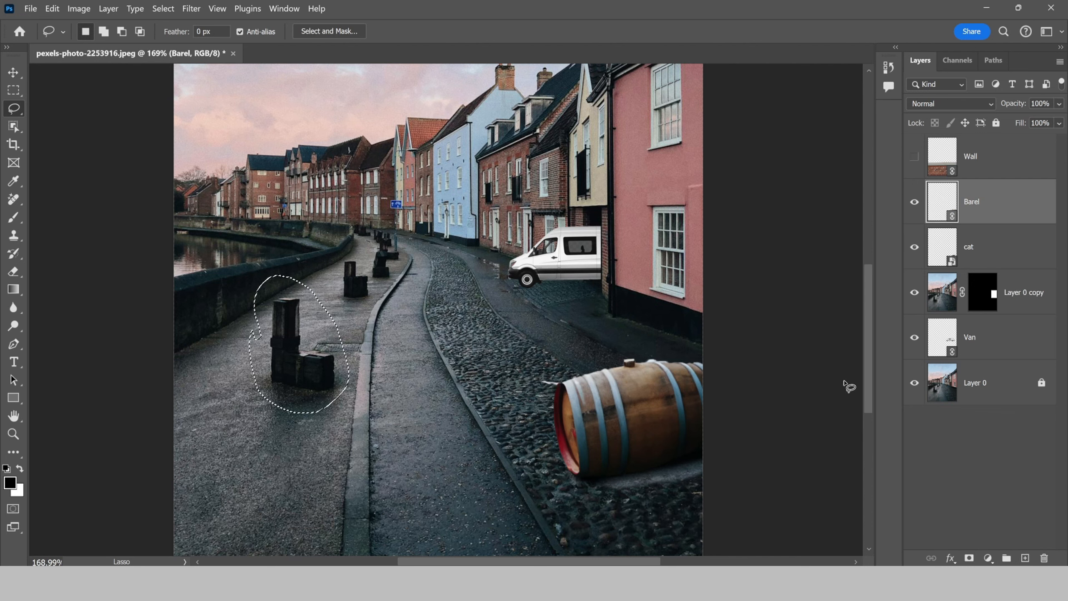
click(993, 379)
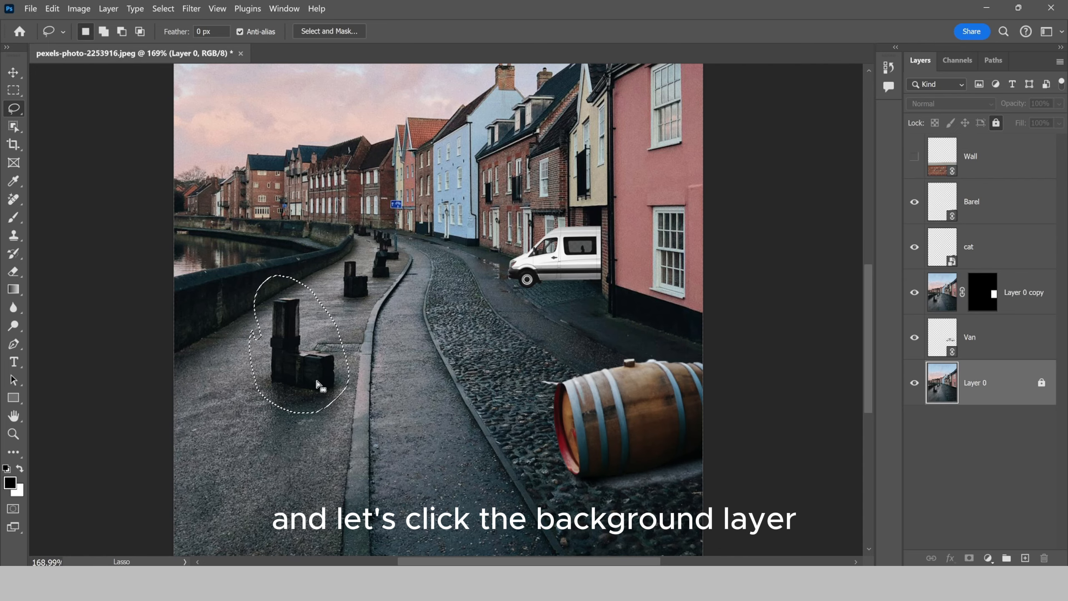
- Unlock Layer 0 and copy the lassoed wooden post to a new layer
scroll(326, 365, down, 2)
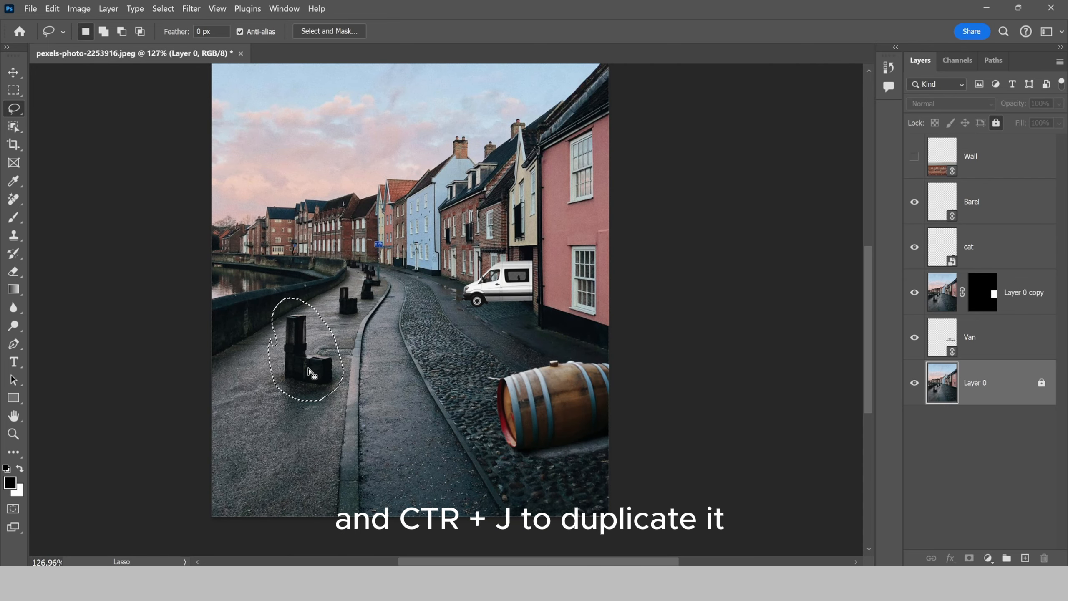
key(ctrl+j)
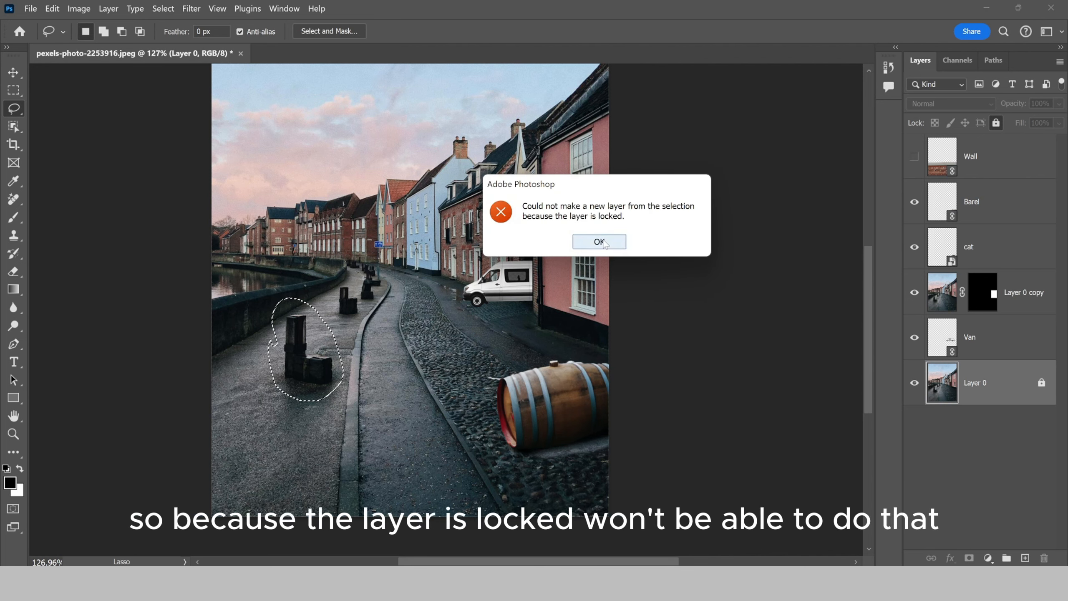
click(601, 242)
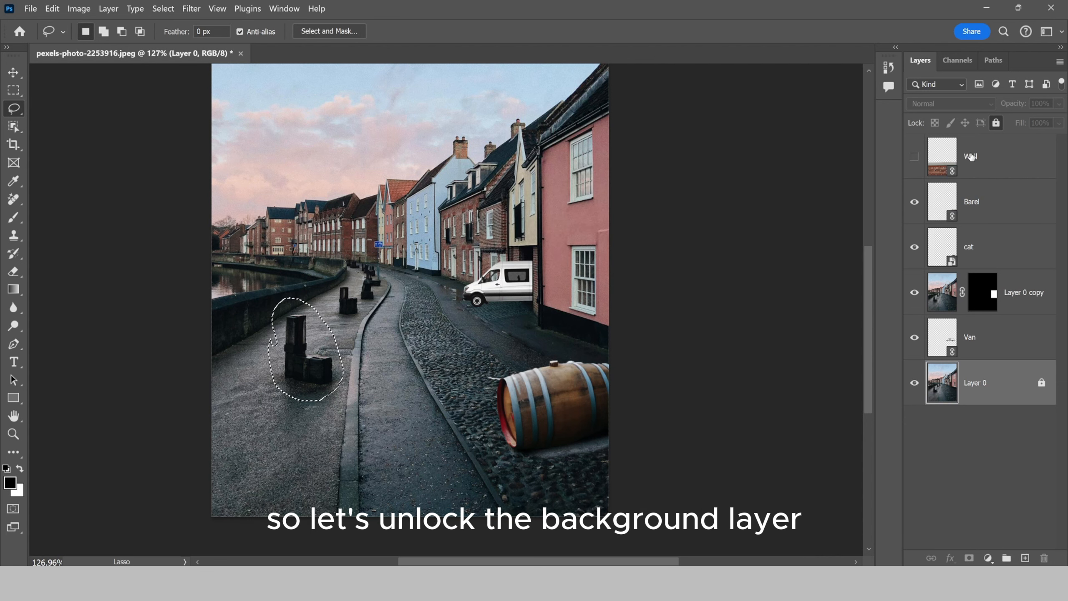
click(997, 124)
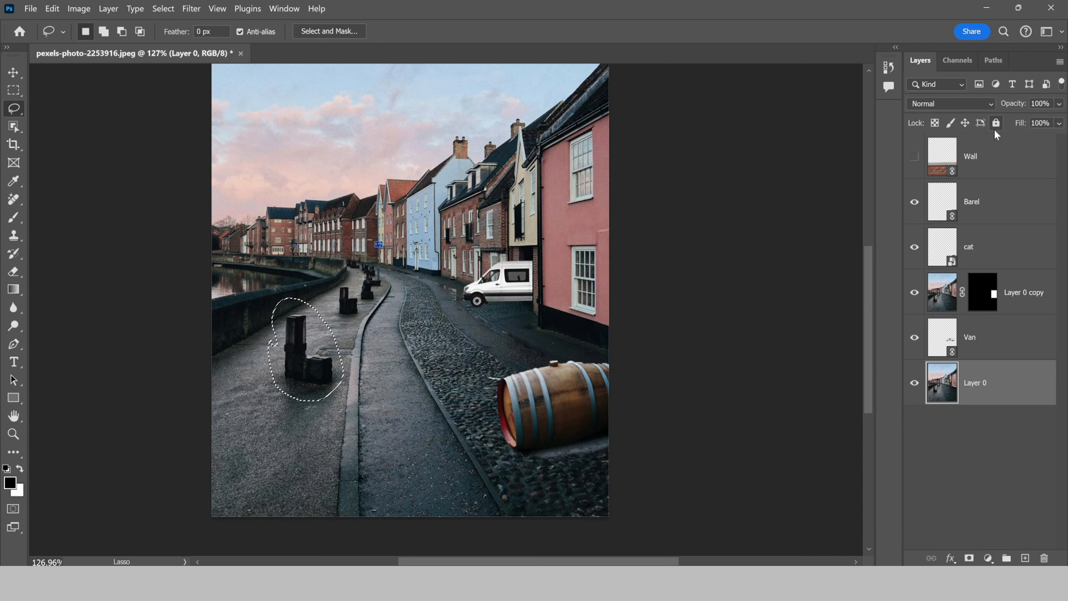
key(ctrl+j)
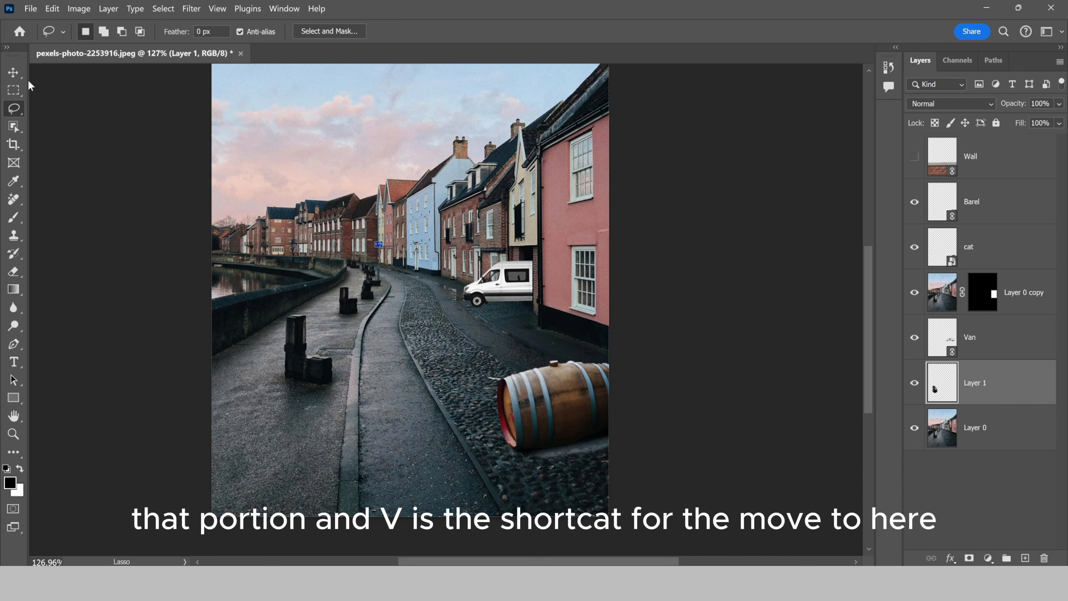
- Move the copied wooden post onto the street beside the van and place its layer above the Van layer
key(v)
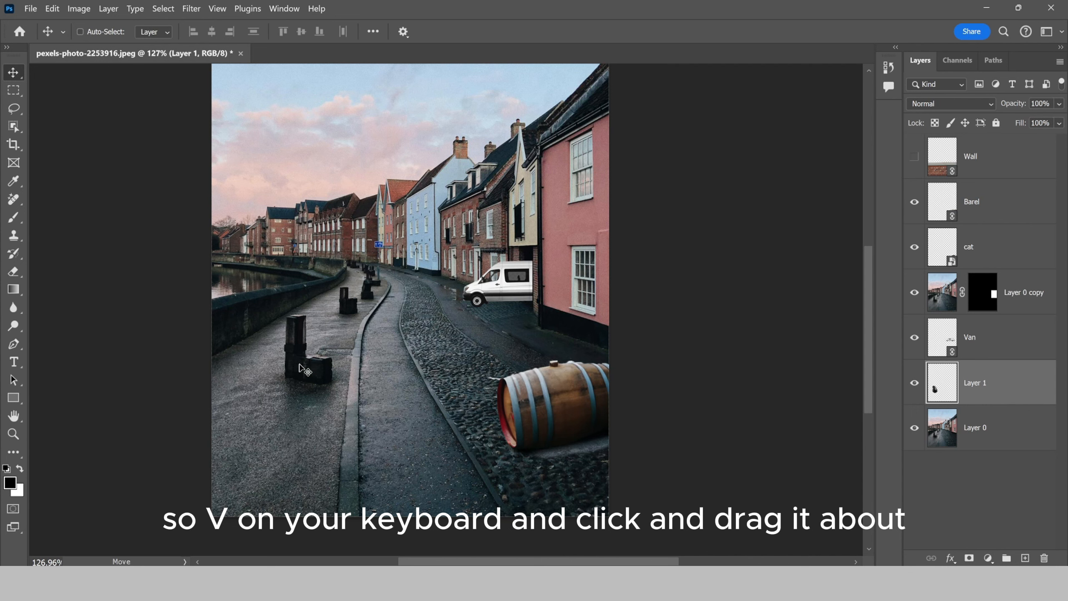
drag(306, 364, 437, 324)
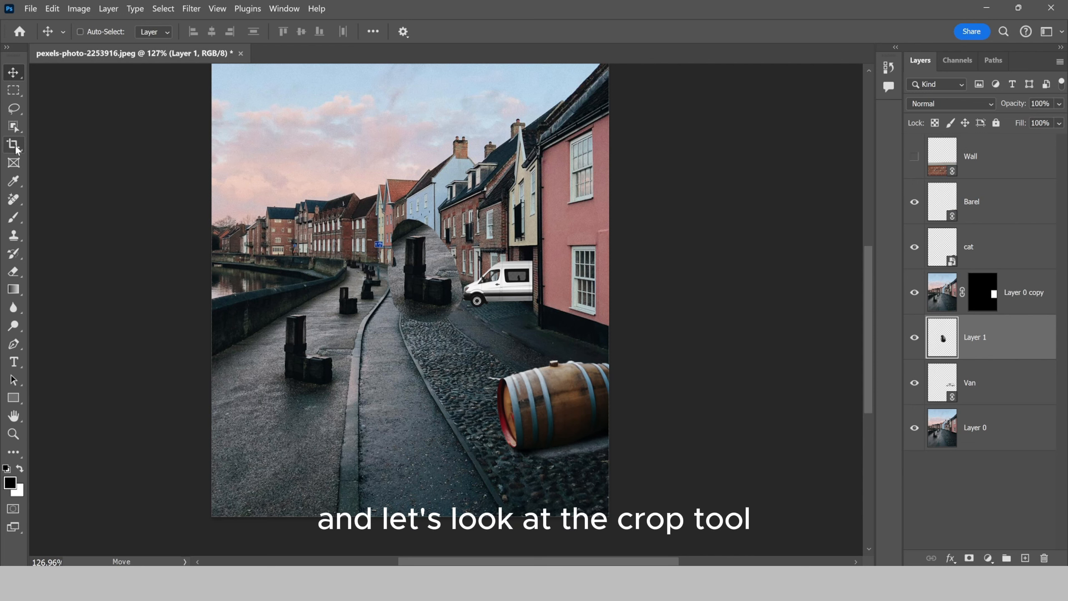
- Try adjusting the image boundary with the Crop tool, cancel the crop, and fit the image to the window
click(16, 149)
scroll(227, 312, down, 3)
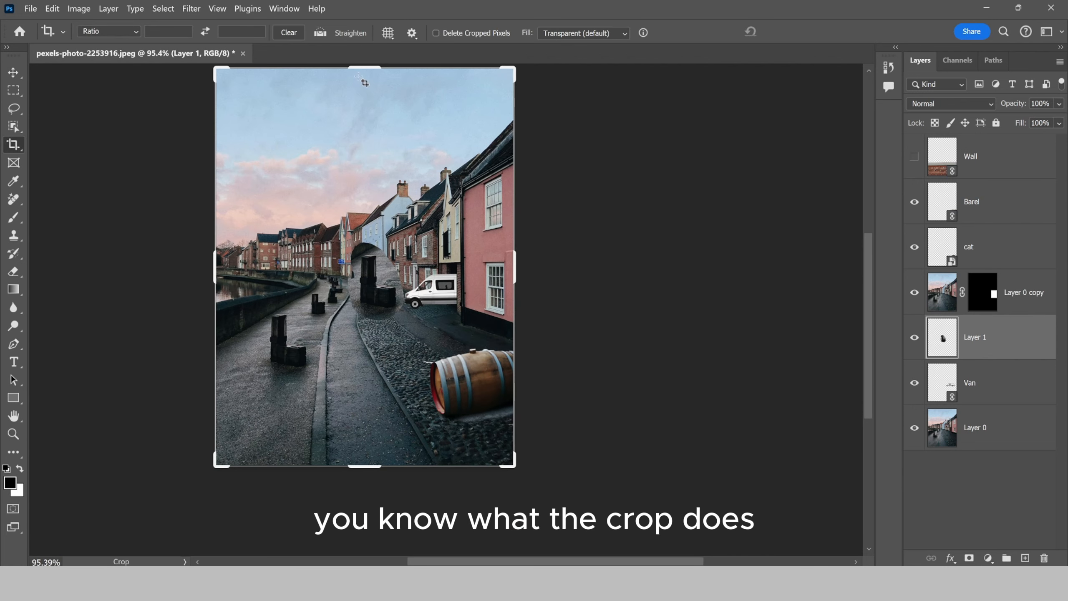
drag(365, 67, 419, 65)
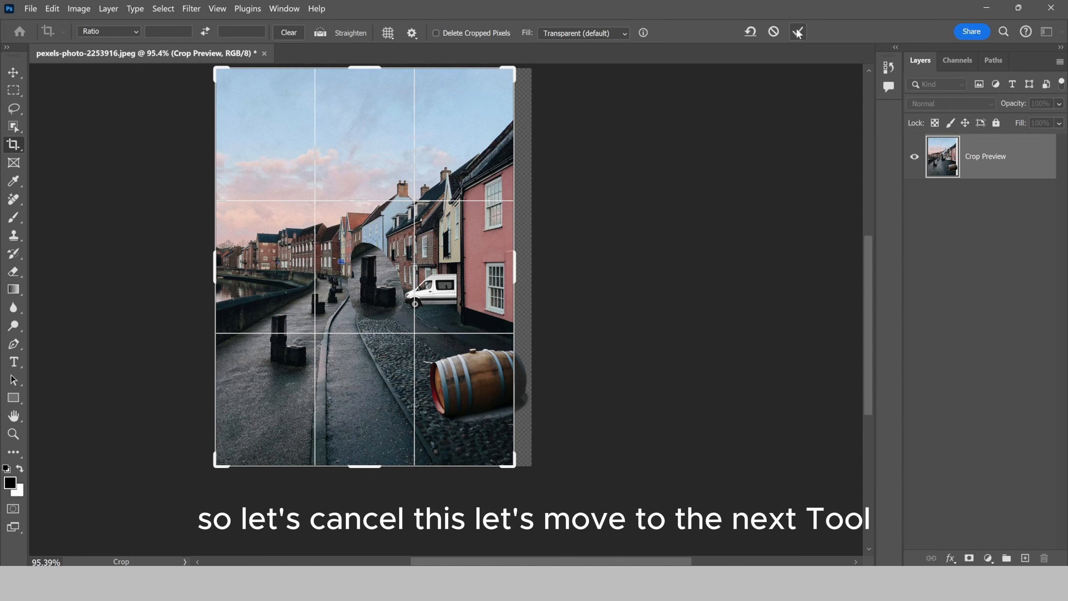
click(776, 33)
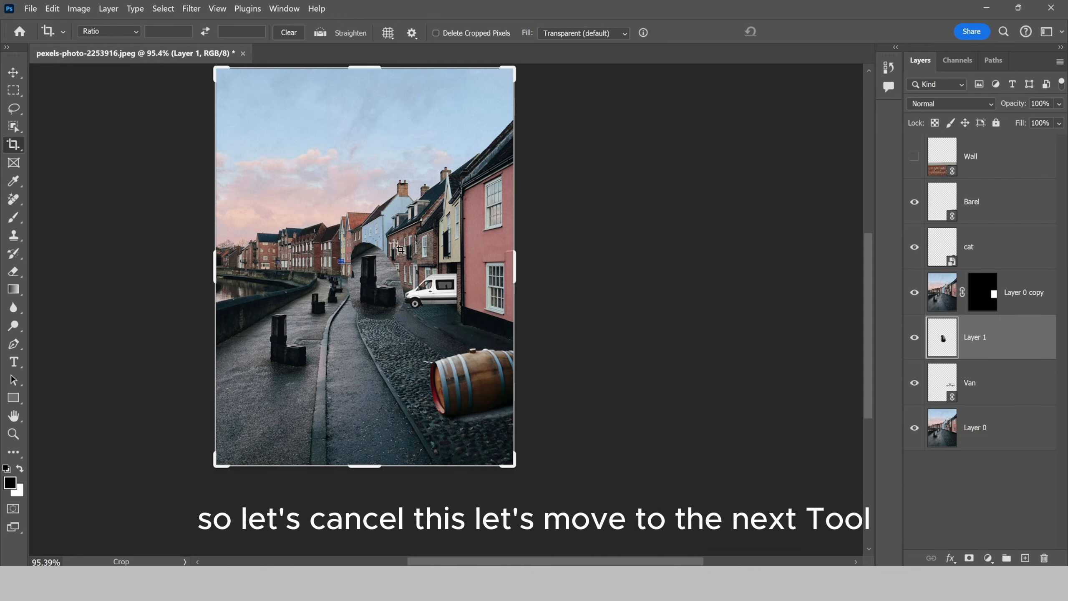
key(ctrl+0)
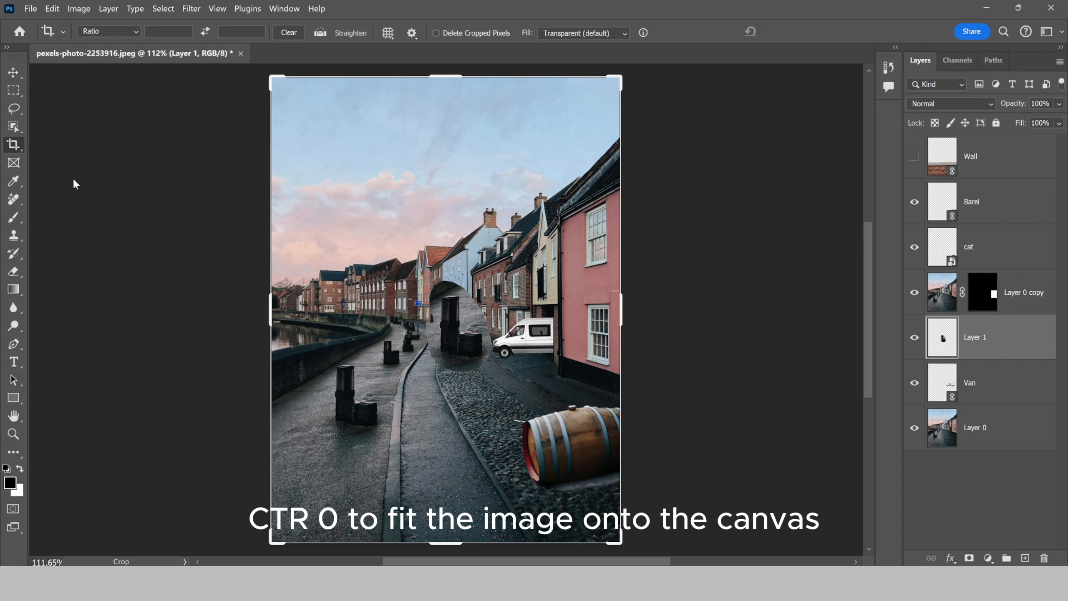
- Activate the Remove tool and delete Layer 1 containing the copied wooden post
click(13, 205)
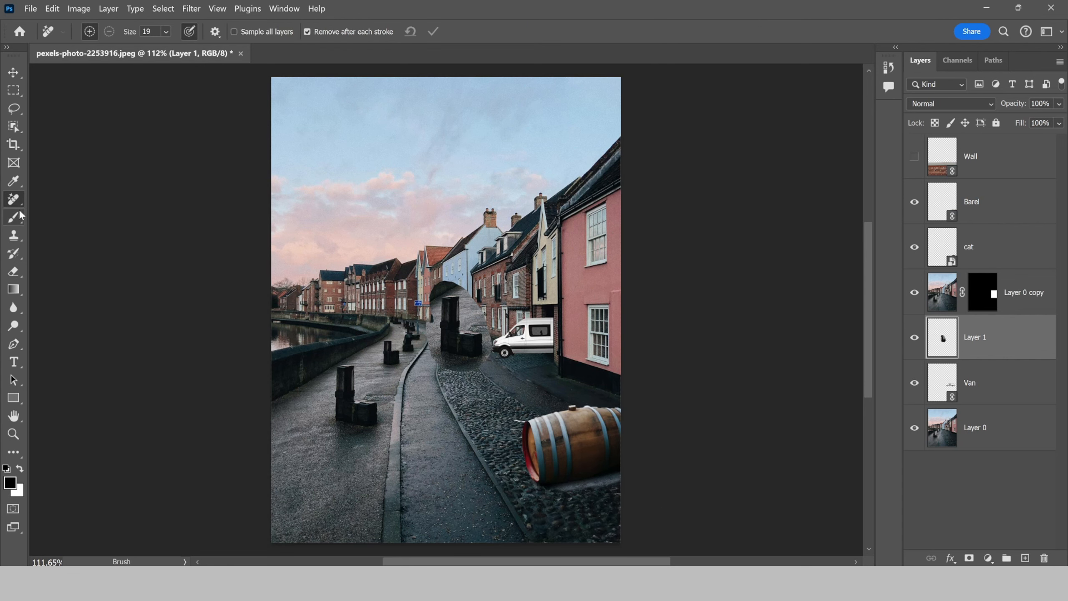
scroll(428, 375, up, 3)
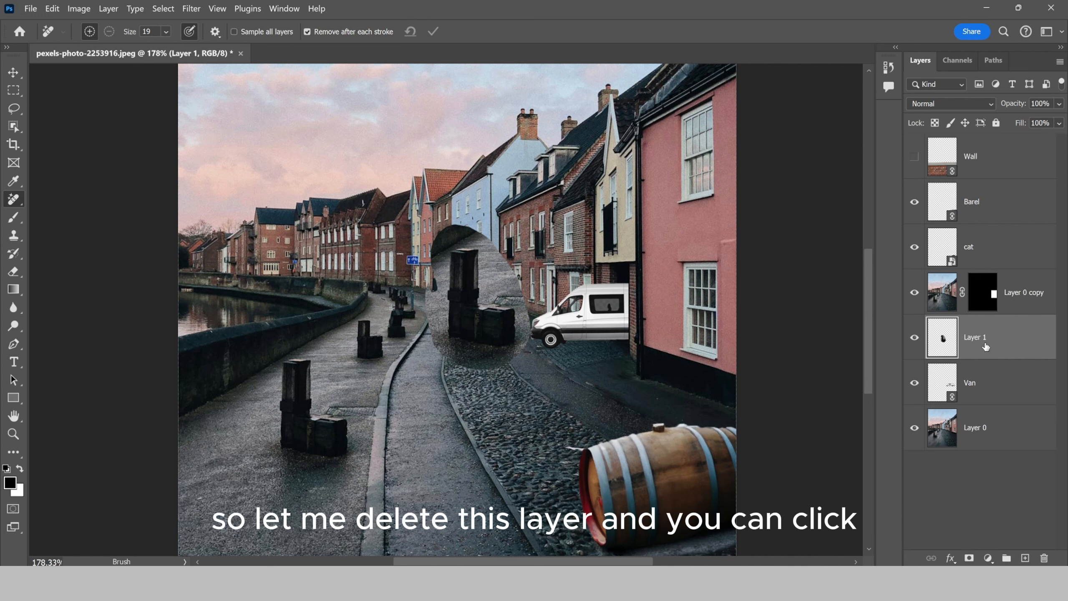
drag(1004, 349, 1046, 560)
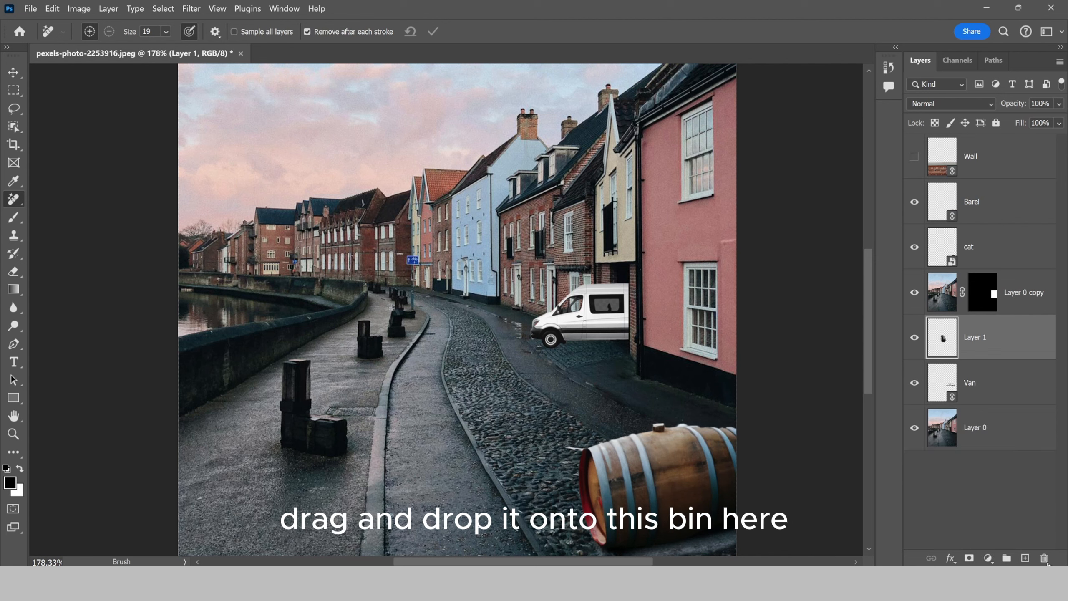
key(ctrl+z)
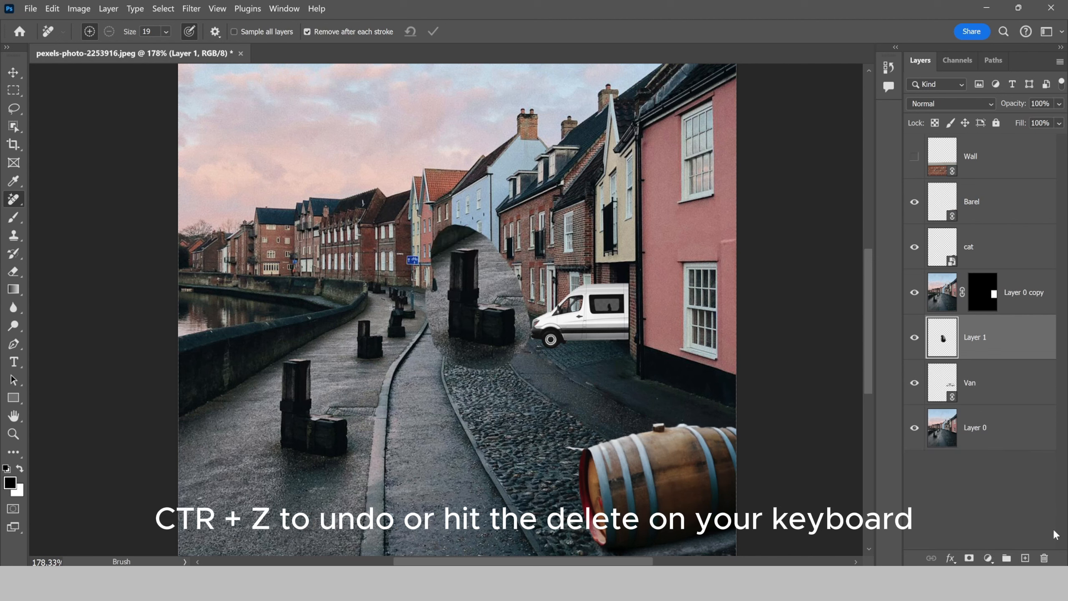
key(Delete)
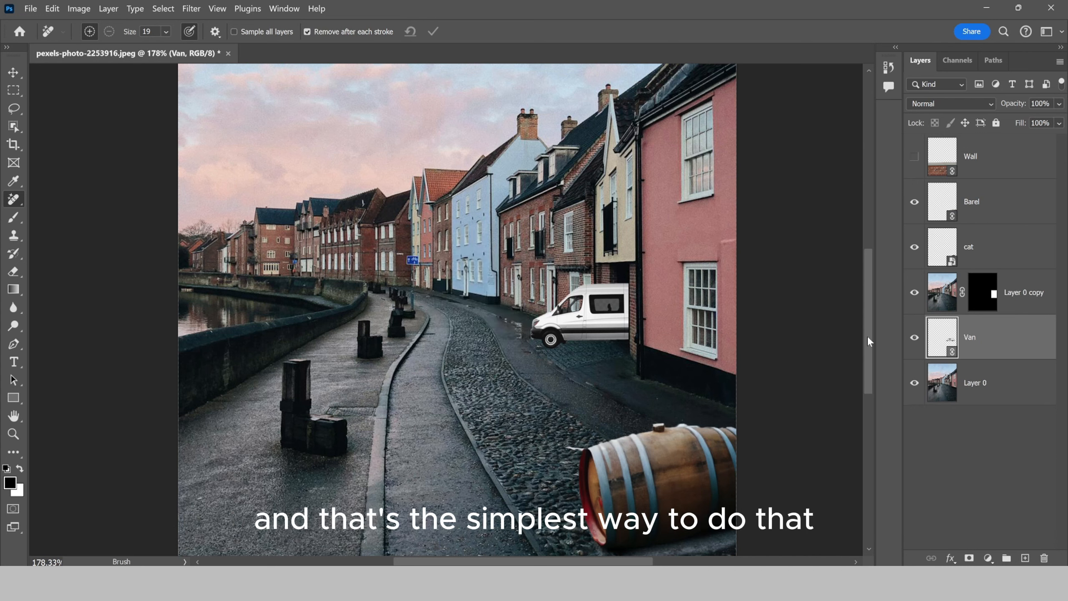
- Duplicate the background photo layer, Layer 0
click(981, 384)
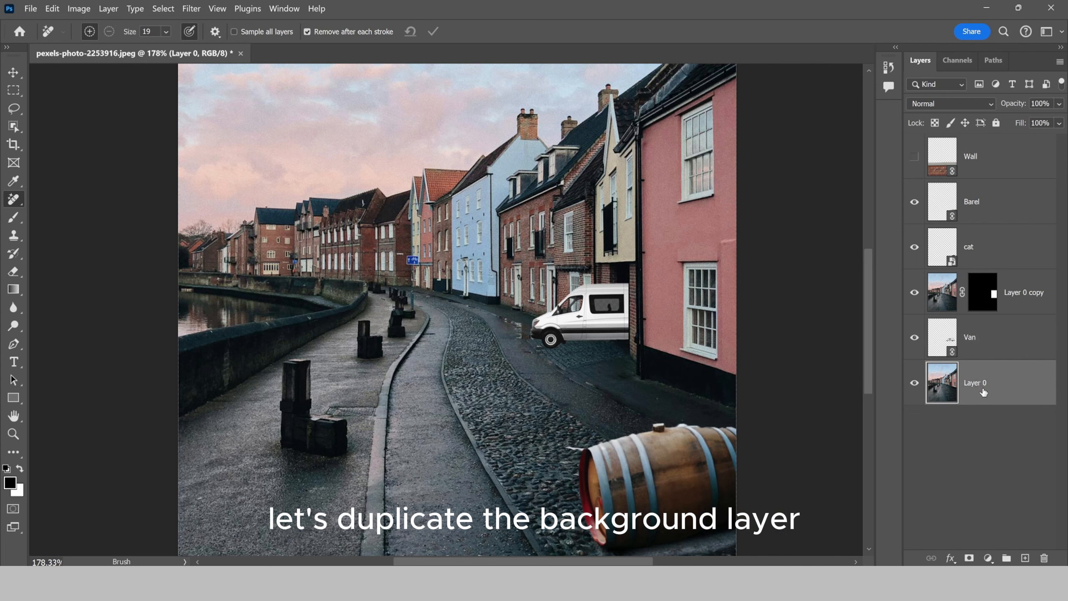
key(ctrl+j)
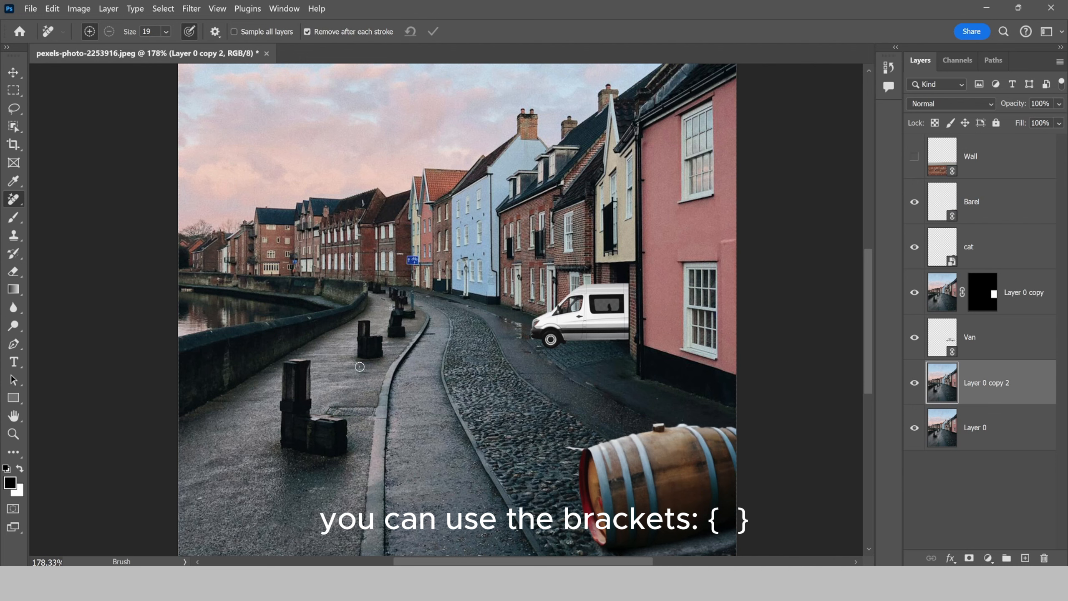
- Set the Remove tool's size to 150 and paint over the large wooden post on the walkway to erase it from the duplicated photo layer
key(bracketright)
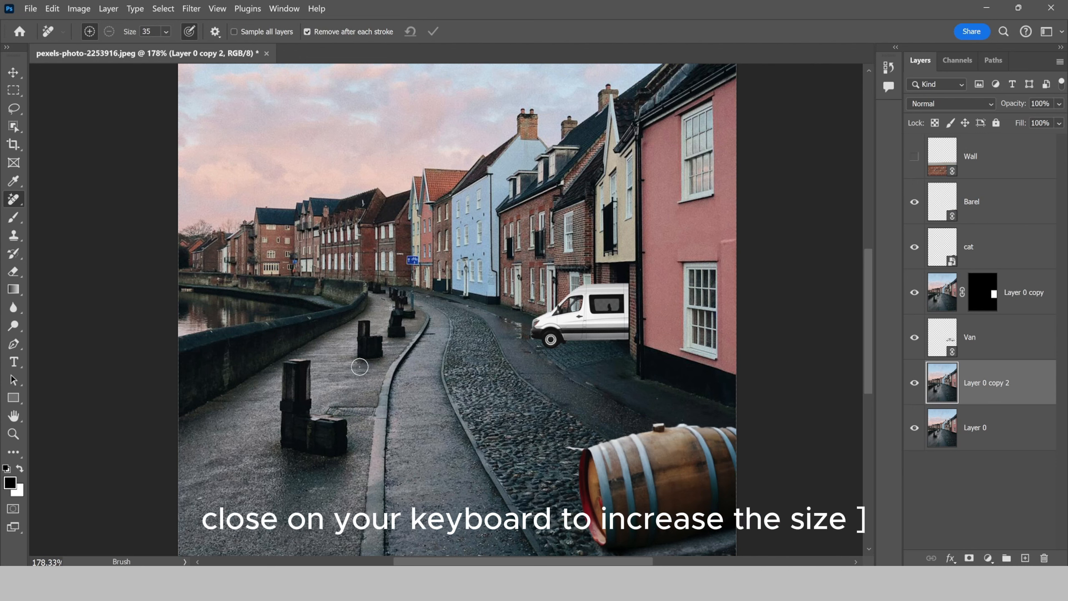
key(bracketright)
key(bracketright)
key(bracketright)
key(bracketright)
key(bracketright)
key(bracketright)
key(bracketright)
key(bracketright)
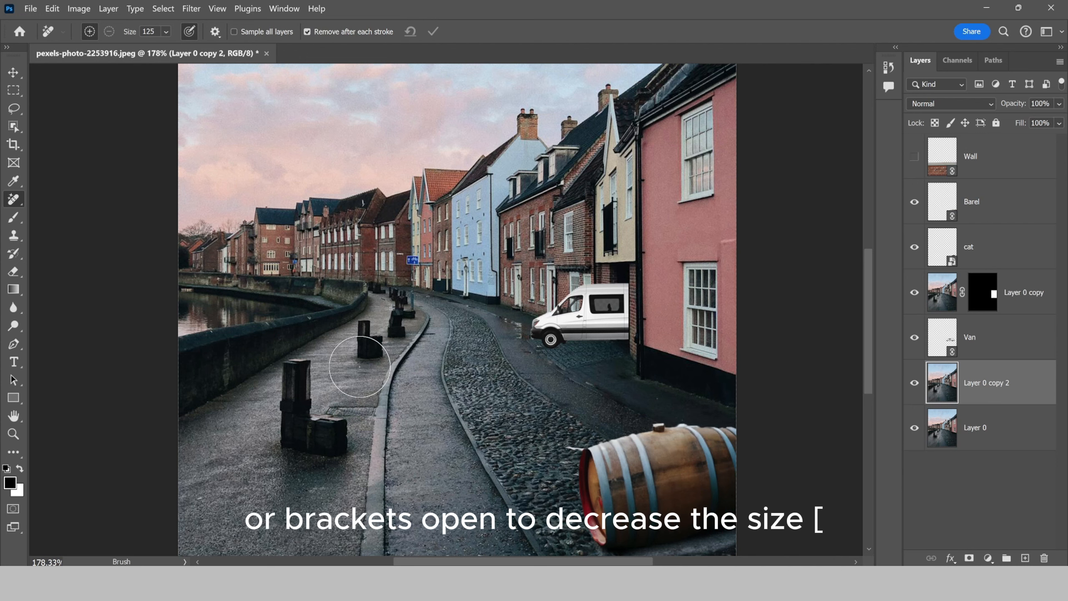
key(bracketleft)
key(bracketleft)
key(bracketleft)
key(bracketleft)
key(bracketleft)
key(bracketleft)
key(bracketleft)
key(bracketleft)
key(bracketright)
key(bracketright)
key(bracketright)
key(bracketright)
key(bracketright)
key(bracketright)
key(bracketright)
key(bracketright)
key(bracketright)
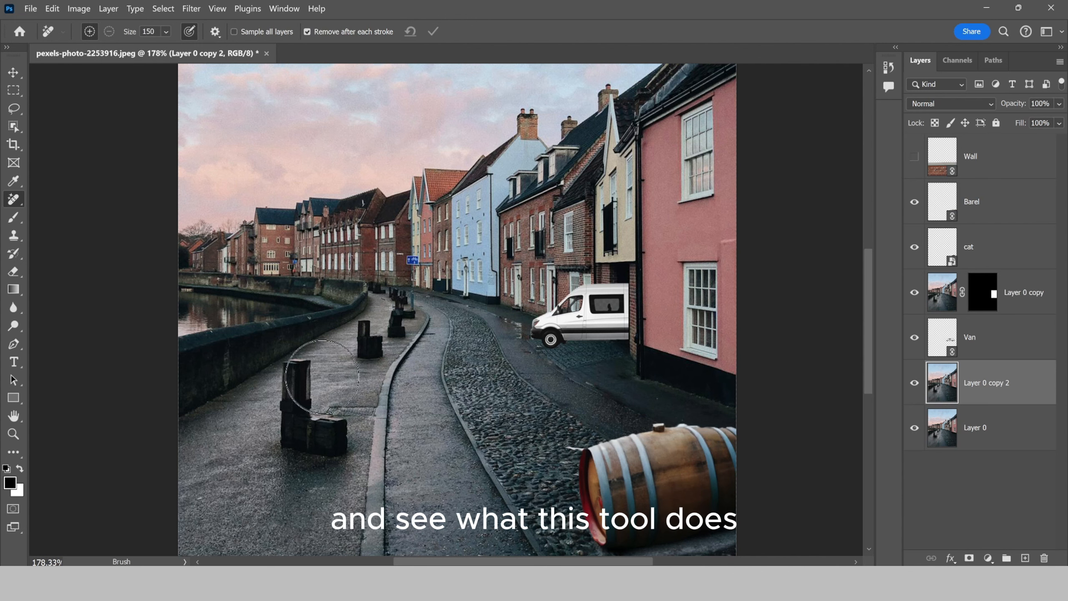
mouse_move(301, 369)
mouse_down()
mouse_move(297, 442)
mouse_move(331, 459)
mouse_up()
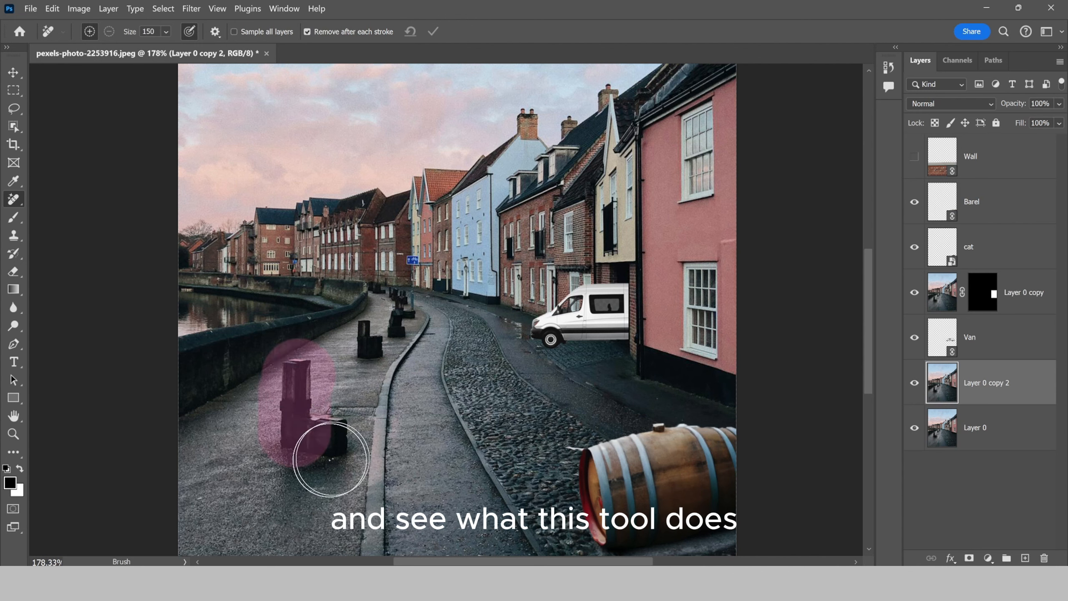
click(330, 427)
click(328, 426)
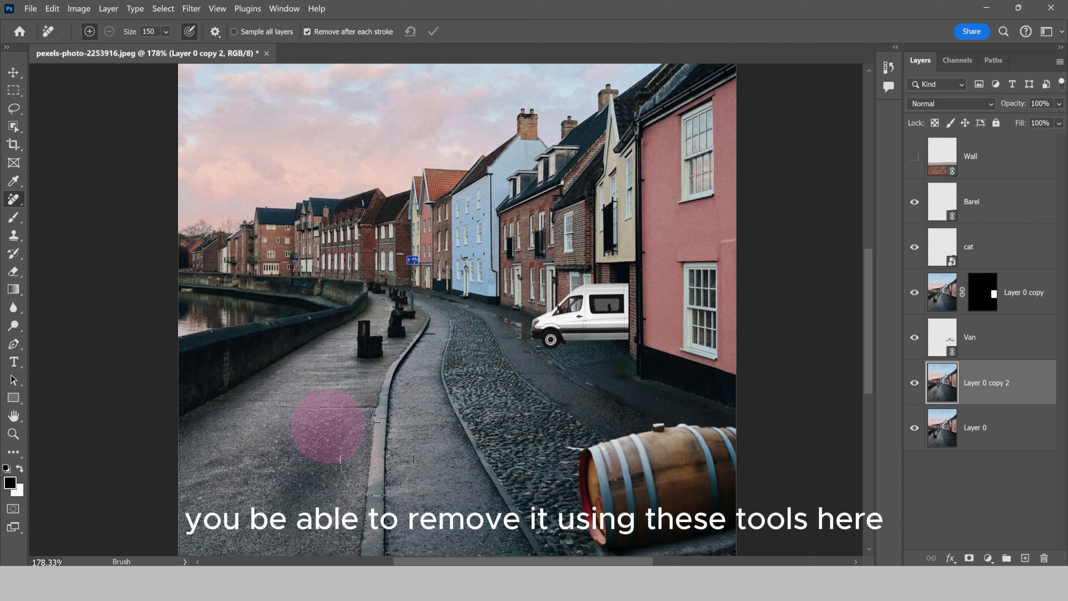
- Look through the healing and retouching tools grouped with the Remove tool, keeping the Remove tool active
click(13, 199)
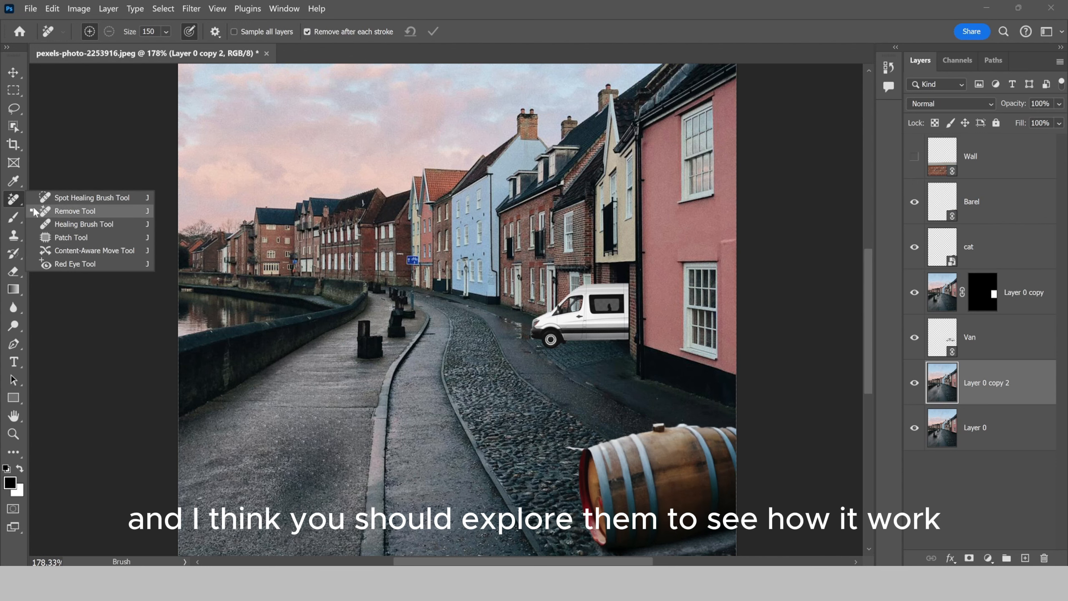
click(13, 201)
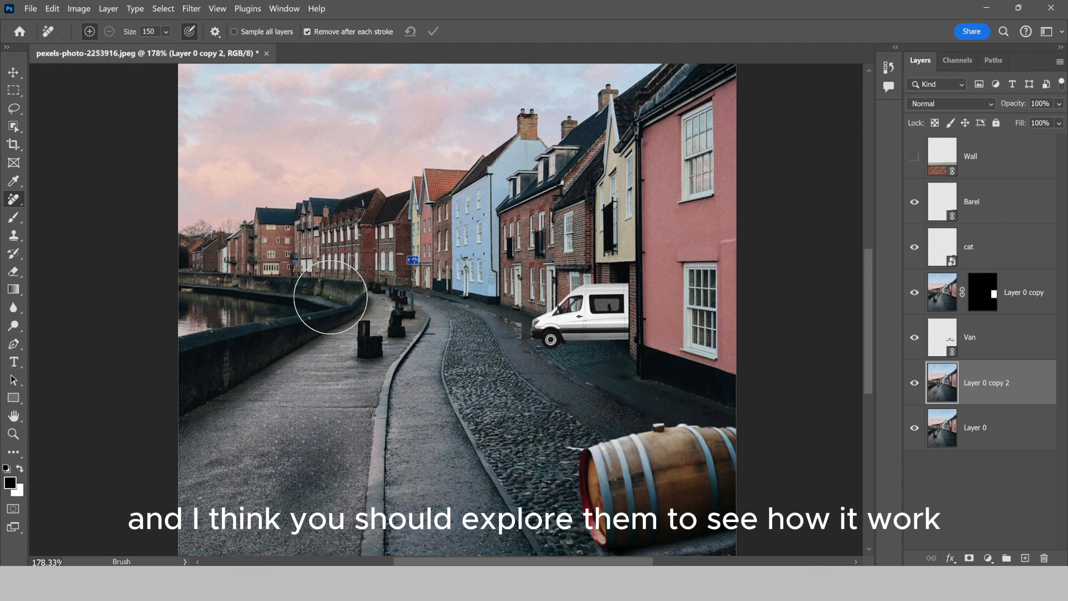
scroll(299, 310, down, 4)
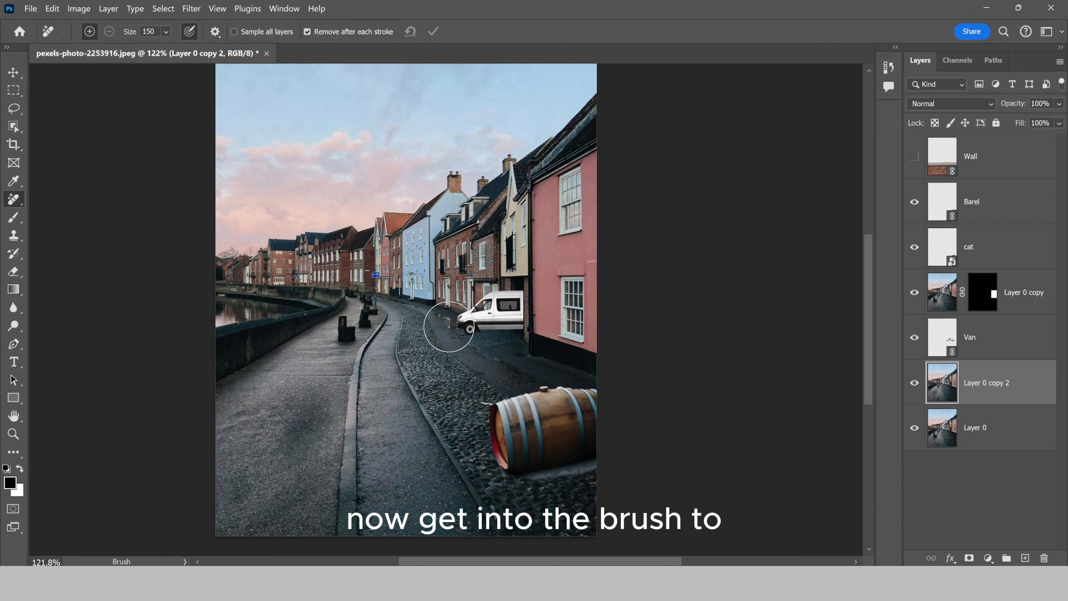
- Add a new empty layer above the Barel layer and activate the Brush tool
scroll(453, 327, down, 4)
click(994, 212)
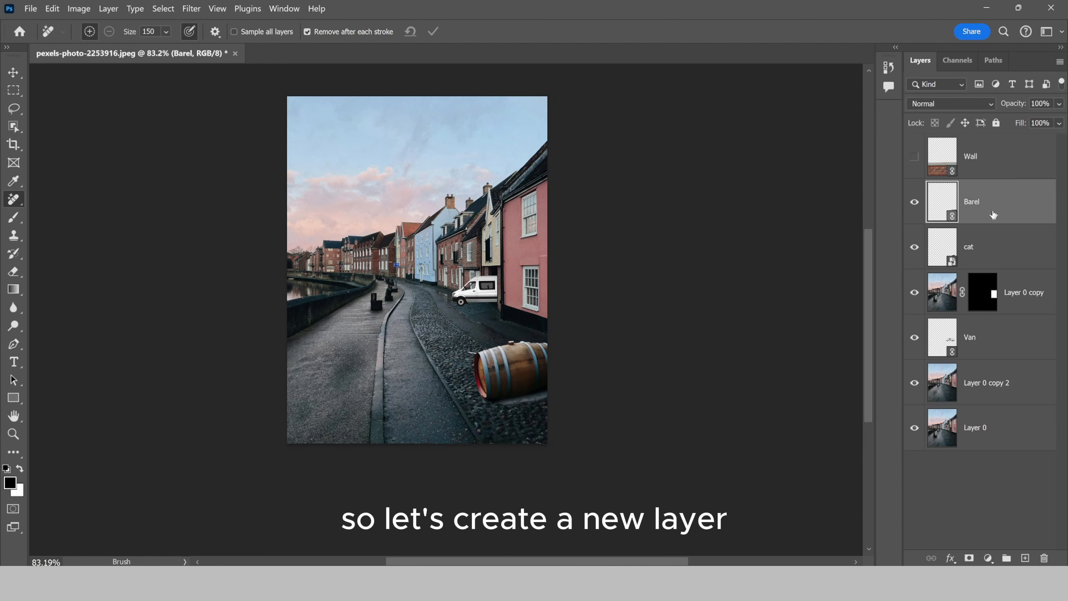
click(1027, 559)
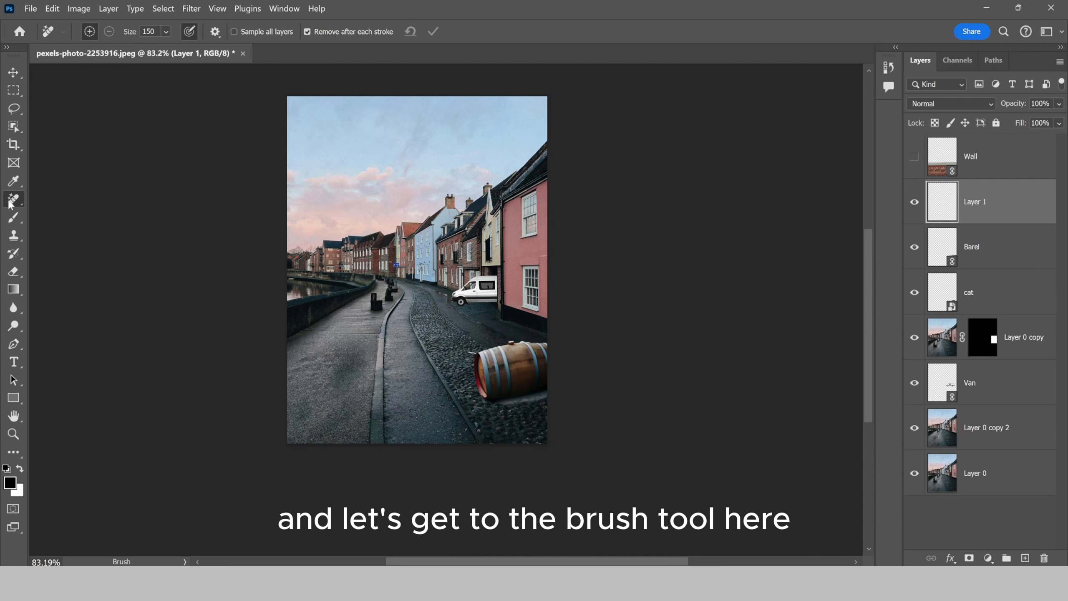
click(12, 220)
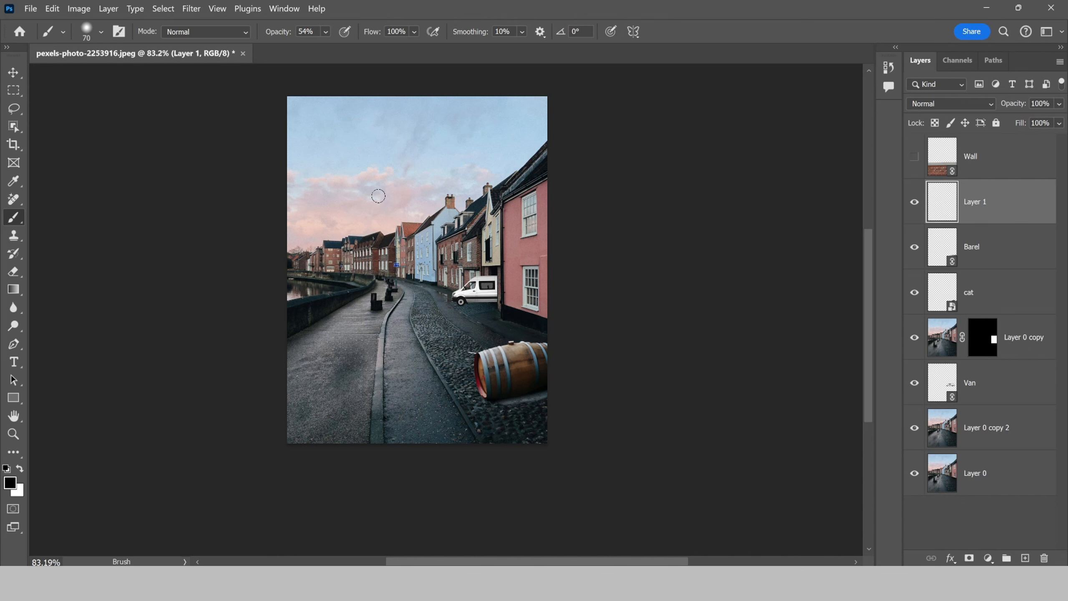
- Try painting a black patch over the sky with the 70 px brush at 54% opacity, and undo it
scroll(386, 165, up, 5)
mouse_move(349, 156)
mouse_down()
mouse_move(411, 160)
mouse_move(404, 243)
mouse_move(387, 169)
mouse_move(362, 218)
mouse_move(377, 139)
mouse_move(399, 163)
mouse_move(384, 239)
mouse_move(394, 216)
mouse_move(383, 176)
mouse_move(373, 172)
mouse_move(356, 210)
mouse_move(350, 172)
mouse_move(371, 250)
mouse_move(376, 199)
mouse_move(386, 242)
mouse_up()
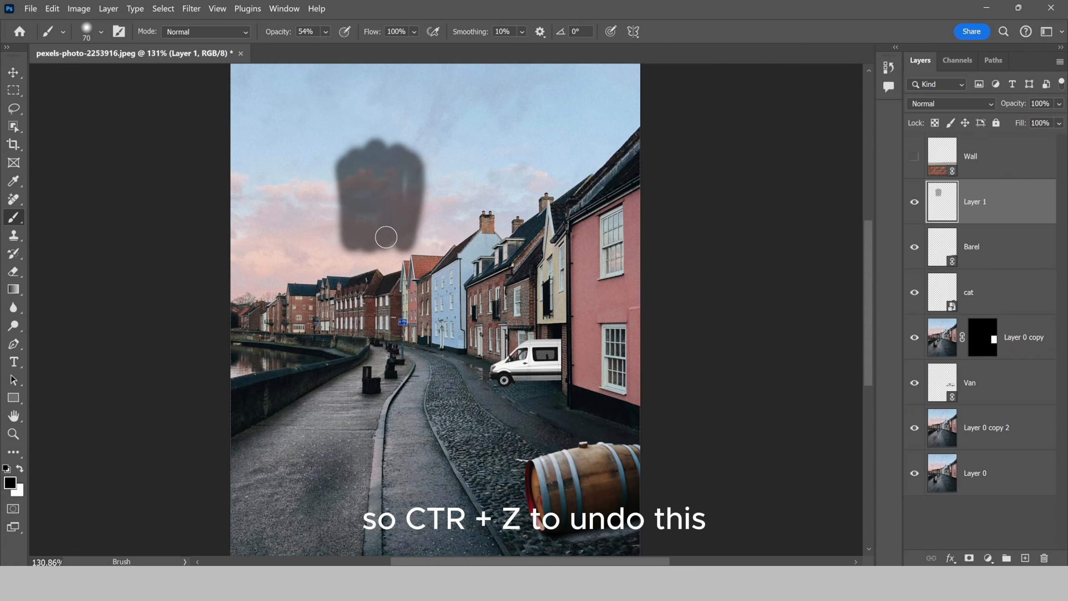
key(ctrl+z)
- Create a new empty layer between the Van layer and Layer 0 copy 2
scroll(446, 404, up, 6)
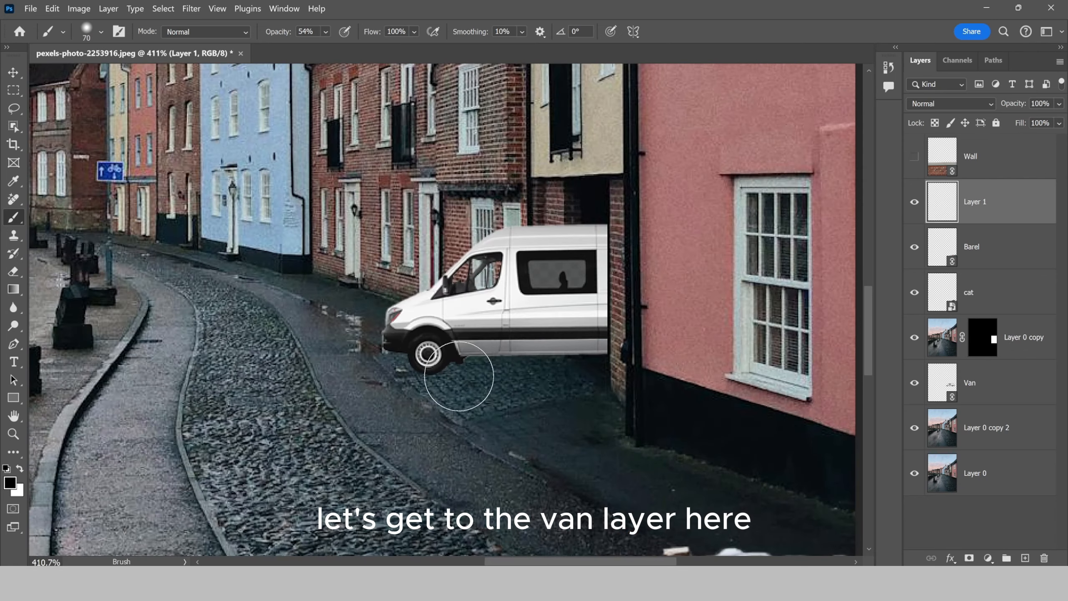
scroll(459, 376, up, 2)
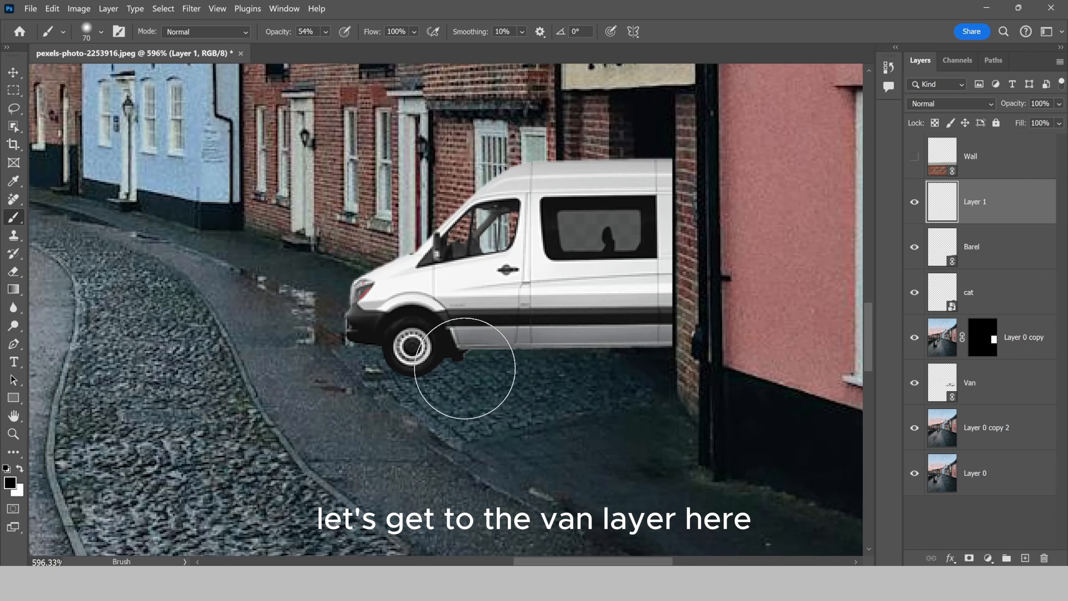
click(994, 390)
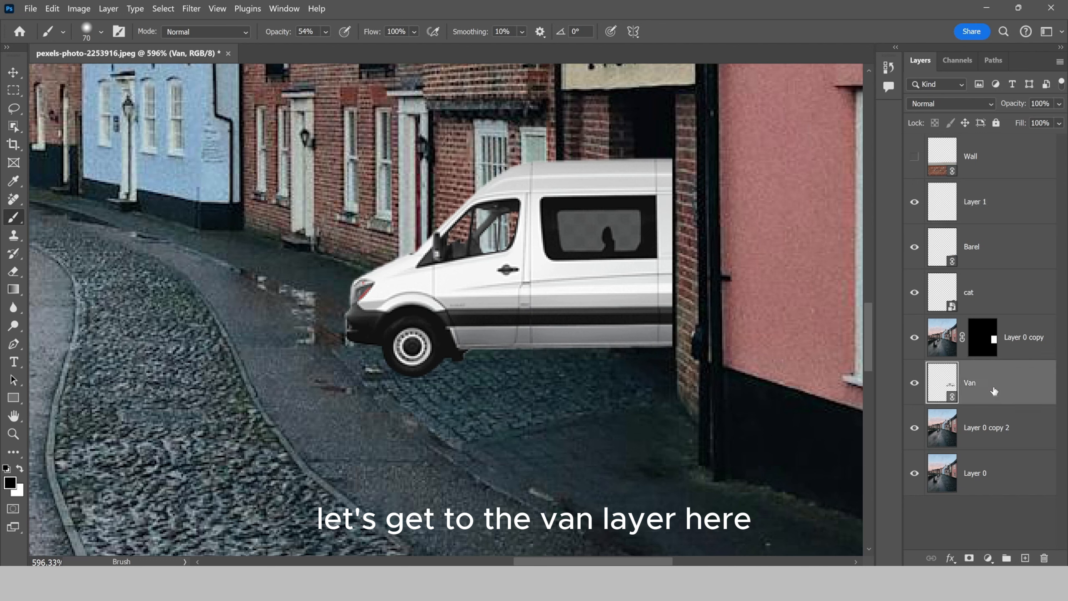
click(986, 430)
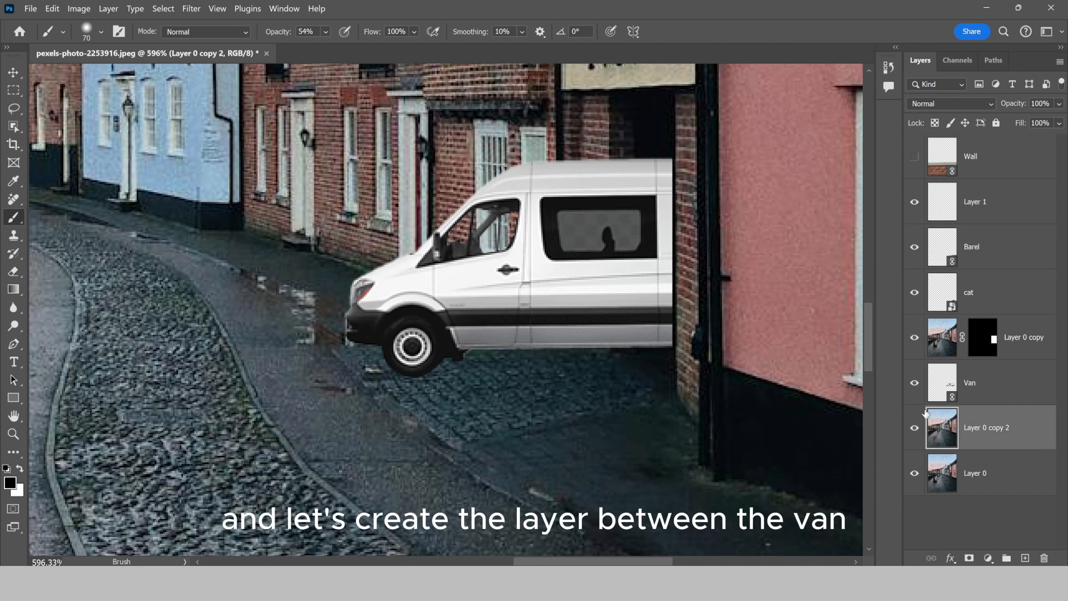
click(1026, 558)
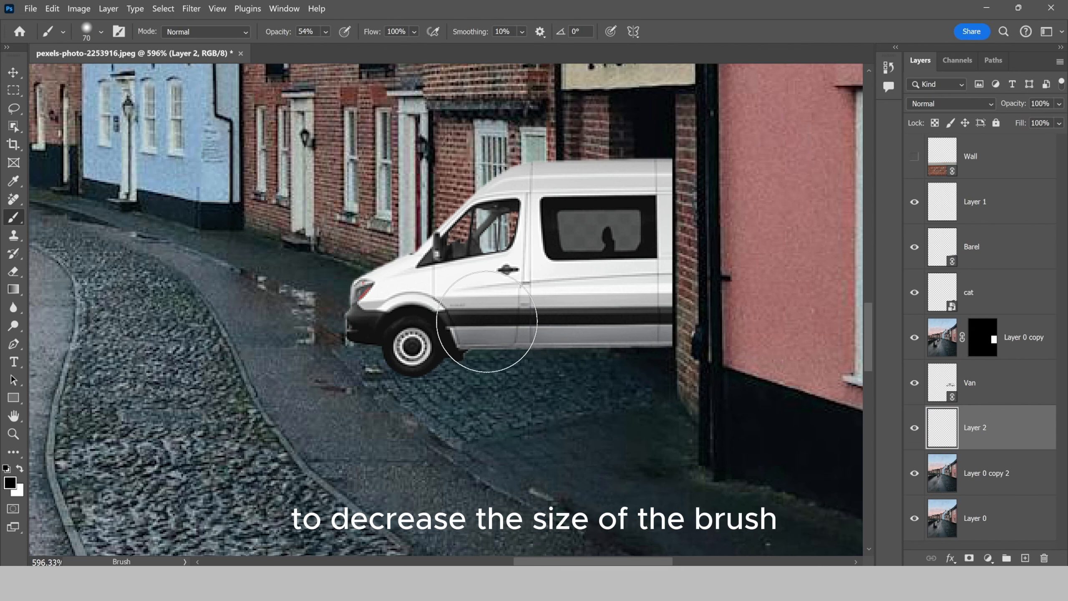
- Practise shrinking the brush and enlarging it again, ending at 70 px
key(bracketleft)
key(bracketleft)
key(bracketleft)
key(bracketleft)
key(bracketleft)
key(bracketleft)
key(bracketleft)
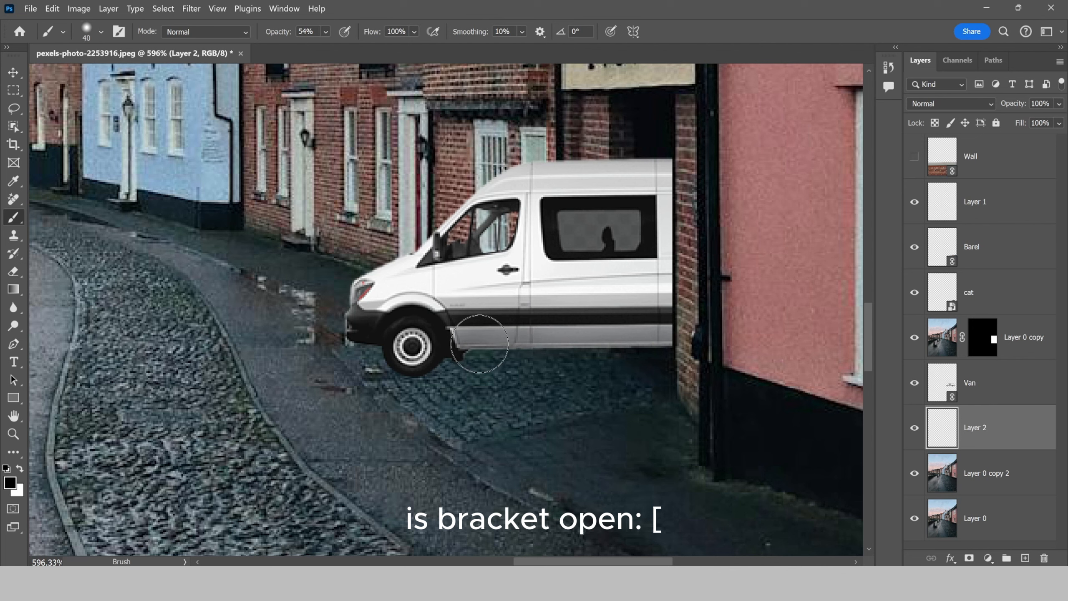
key(bracketright)
key(bracketright)
key(bracketright)
key(bracketright)
key(bracketright)
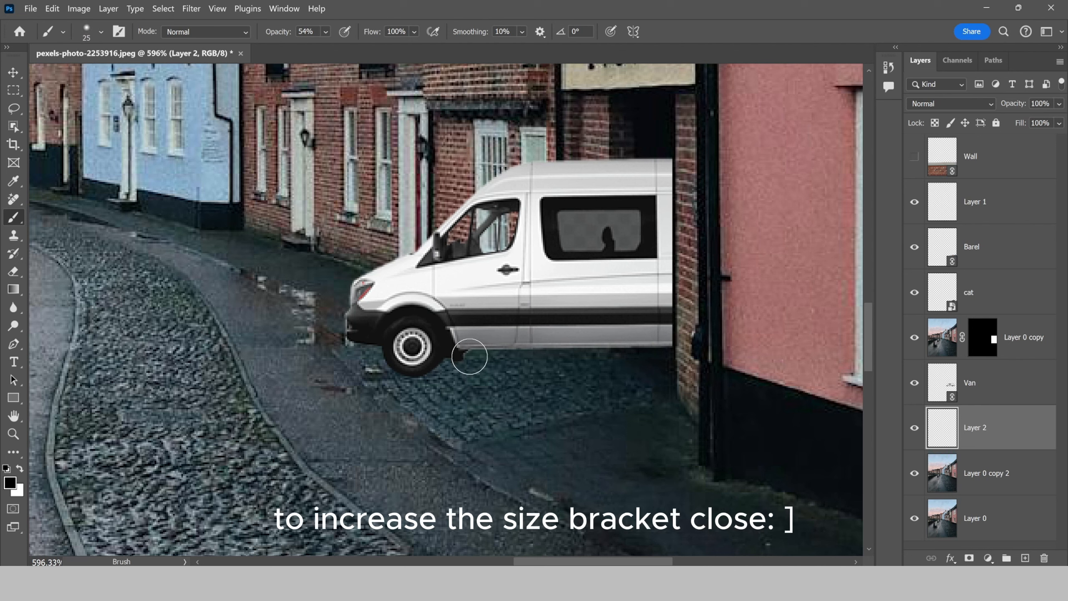
key(bracketright)
key(bracketright)
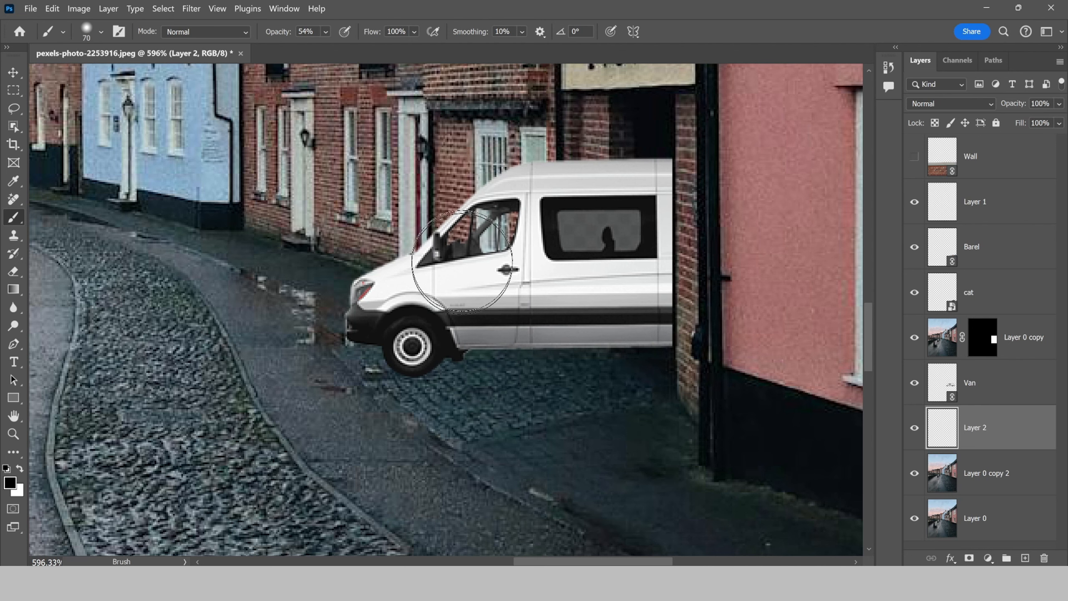
- Set the brush size to 40 px and its hardness to 76%
right_click(434, 231)
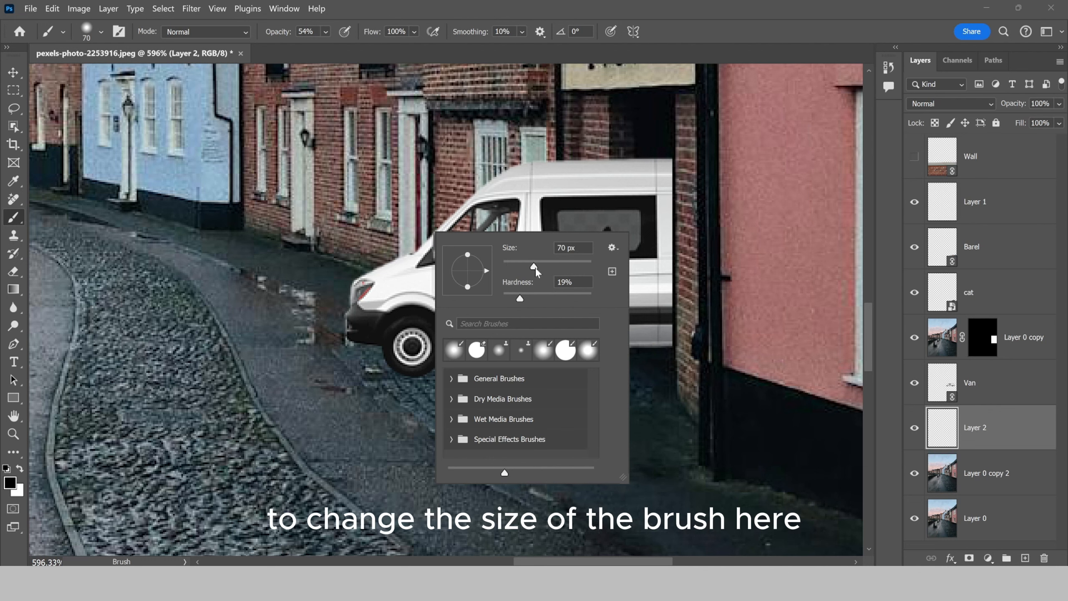
mouse_move(559, 267)
mouse_down()
mouse_move(535, 266)
mouse_move(524, 300)
mouse_move(532, 310)
mouse_move(576, 310)
mouse_up()
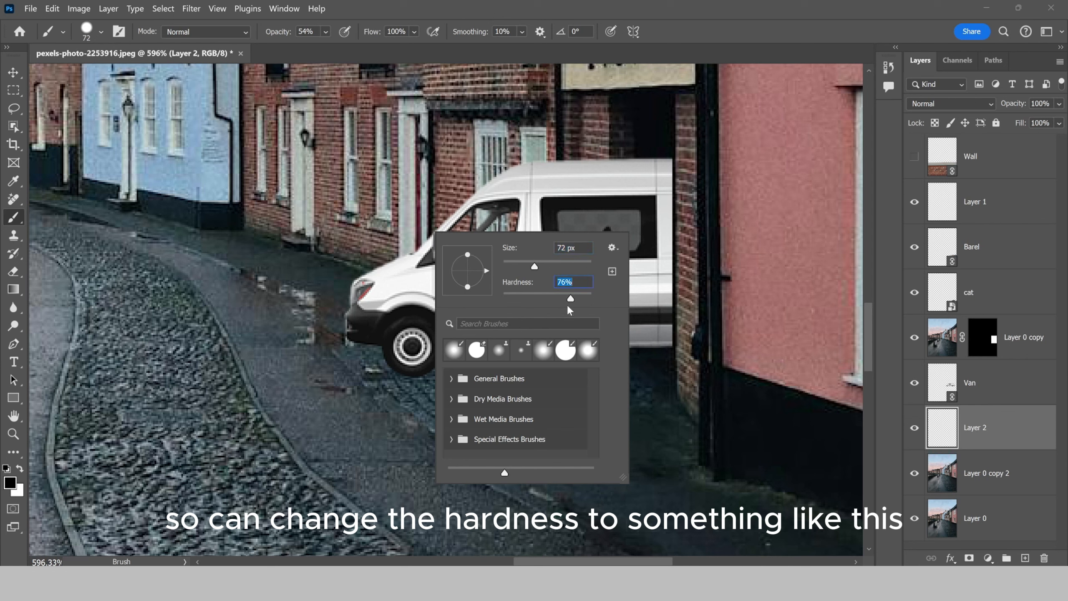
click(521, 266)
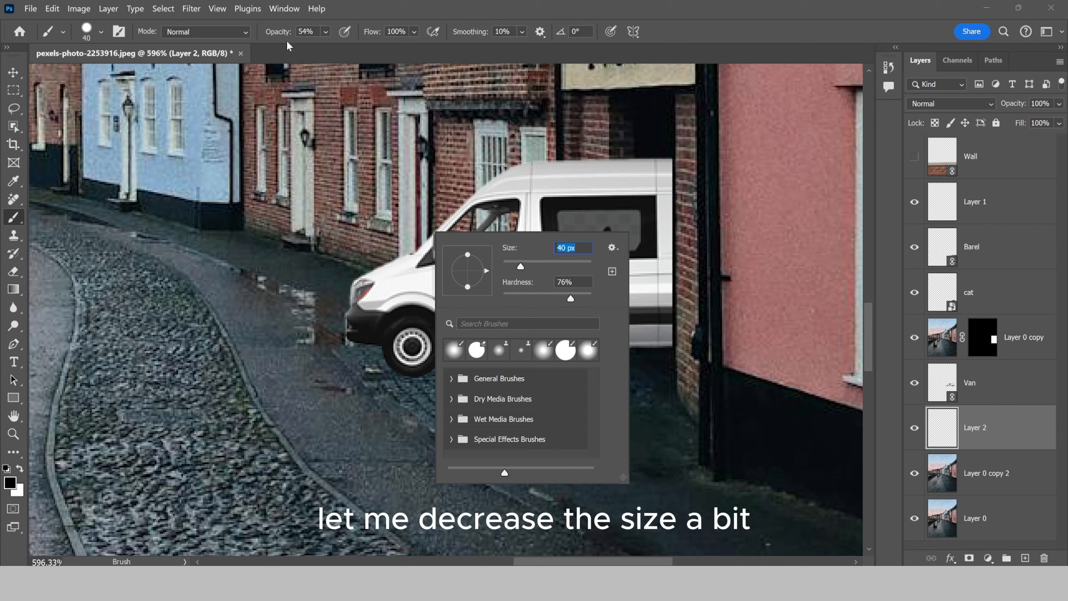
key(Return)
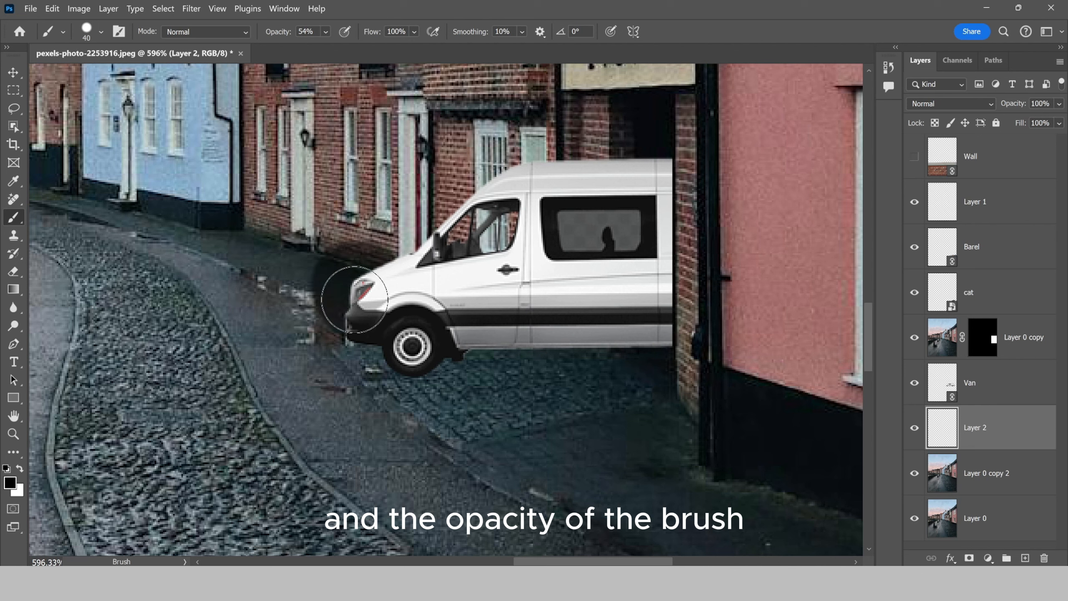
- Raise the brush opacity to 100%, testing a stroke in front of the van before and after the change, and undo both strokes
mouse_move(355, 300)
mouse_down()
mouse_move(277, 305)
mouse_move(303, 250)
mouse_move(285, 310)
mouse_up()
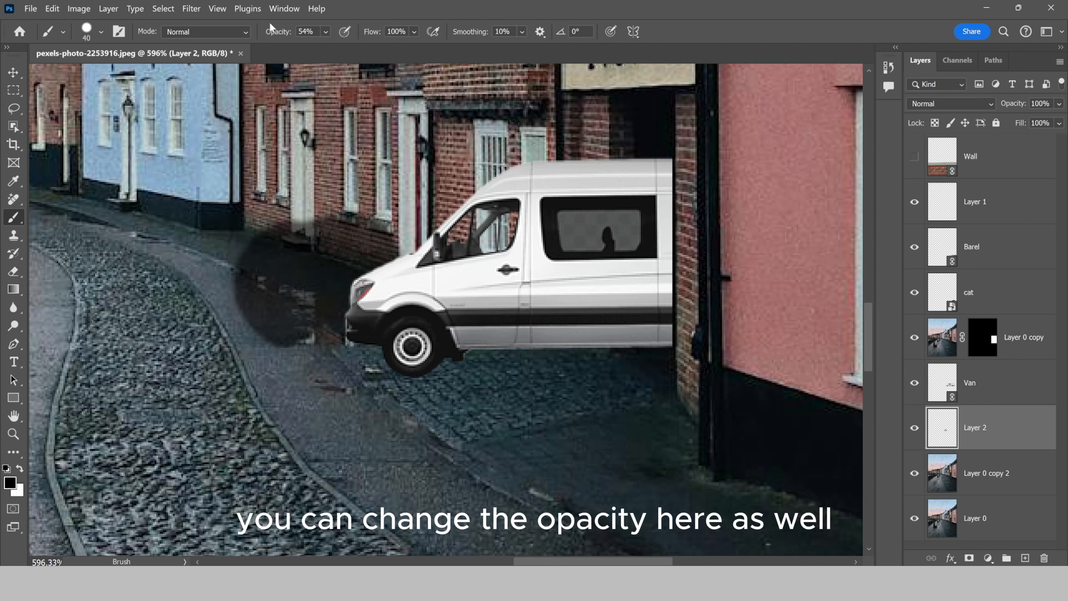
drag(270, 33, 385, 50)
mouse_move(329, 246)
mouse_down()
mouse_move(272, 338)
mouse_move(328, 333)
mouse_move(296, 467)
mouse_move(297, 433)
mouse_move(333, 421)
mouse_up()
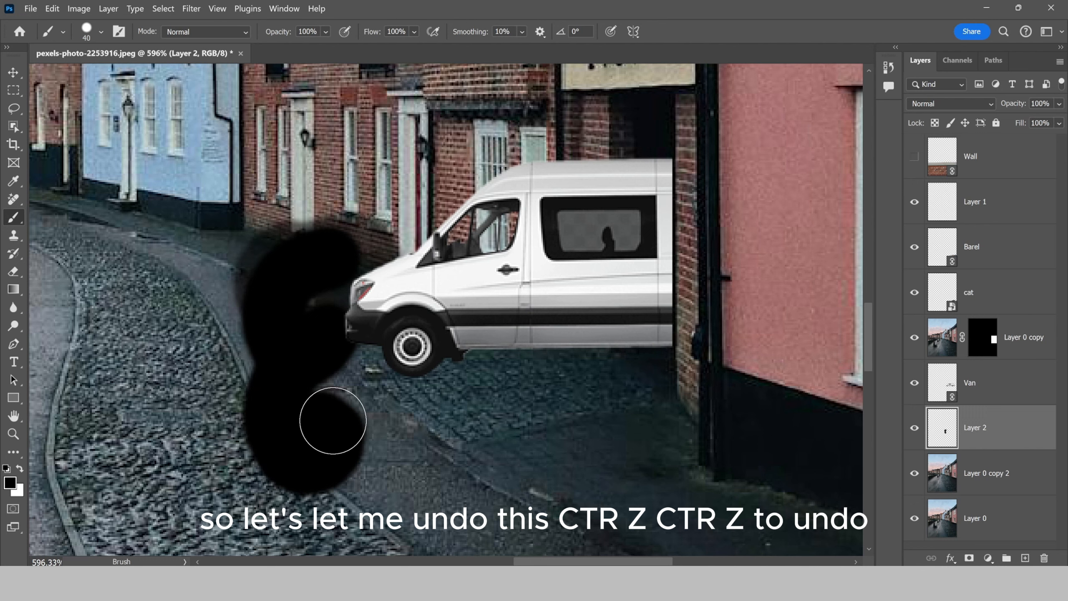
key(ctrl+z)
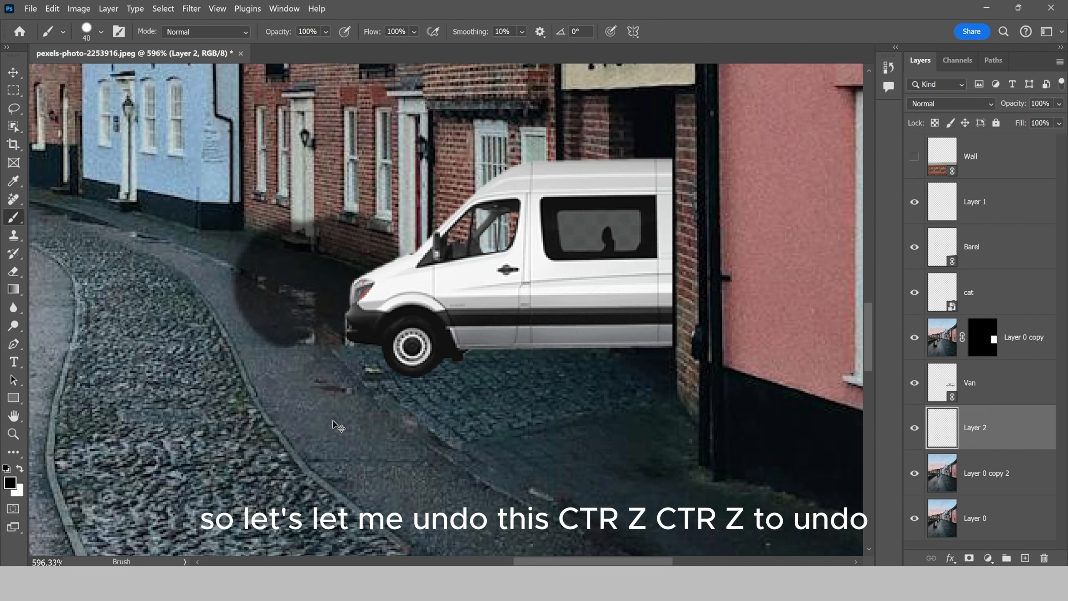
key(ctrl+z)
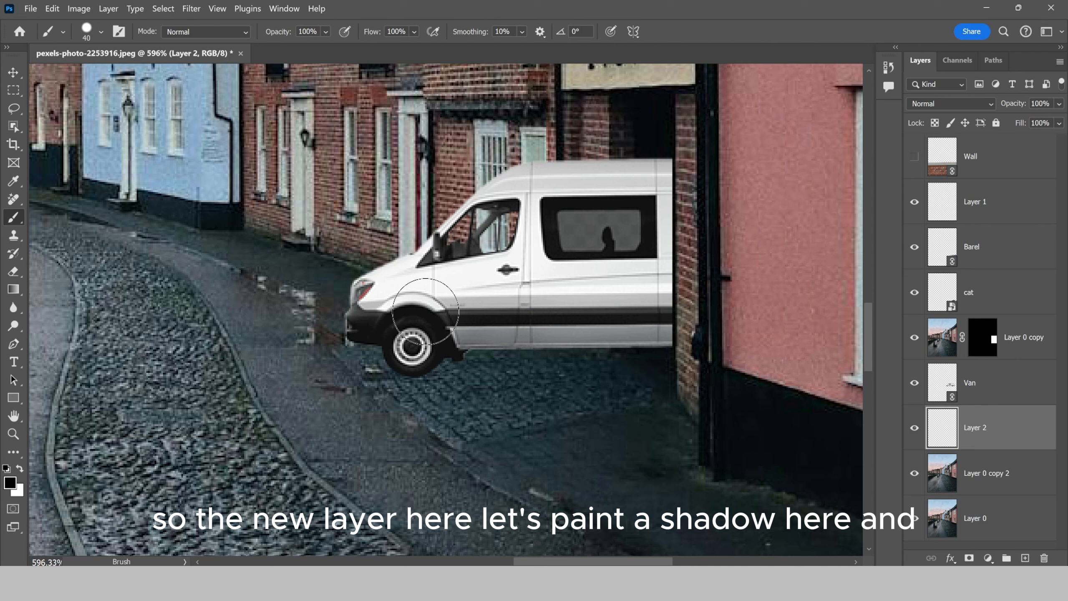
- Paint a black shadow on the ground beneath the van on Layer 2 and lower the layer's opacity to 52%
mouse_move(425, 344)
mouse_down()
mouse_move(390, 357)
mouse_move(648, 357)
mouse_up()
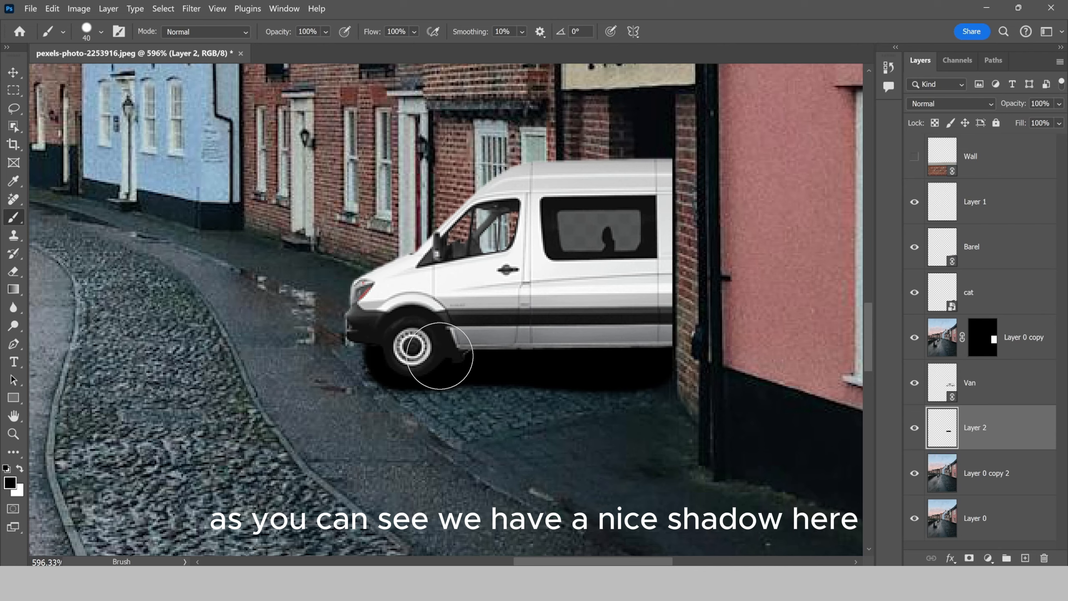
scroll(458, 358, down, 5)
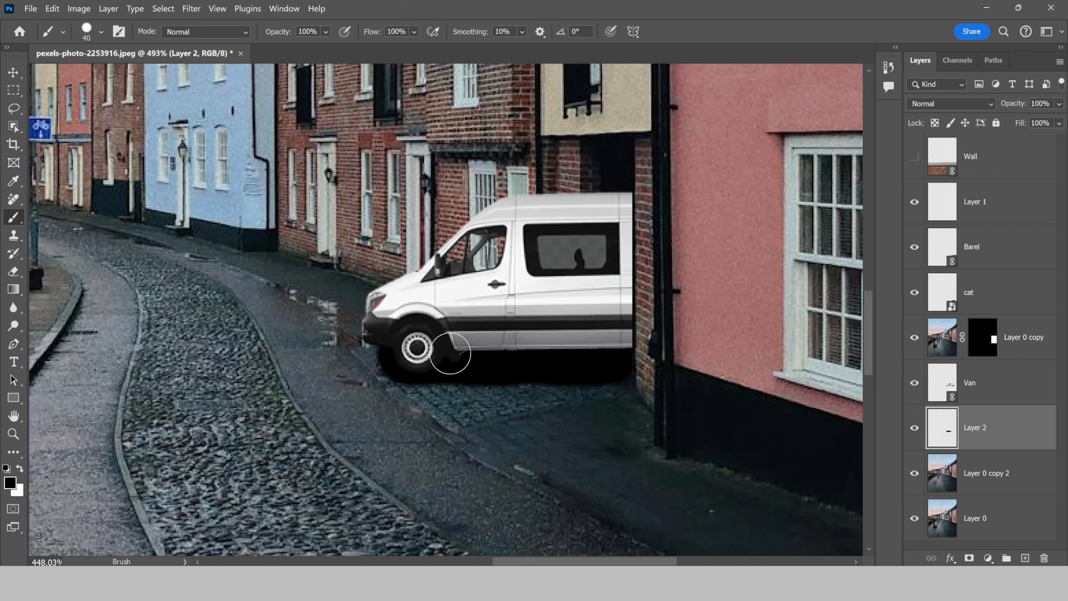
scroll(439, 363, up, 5)
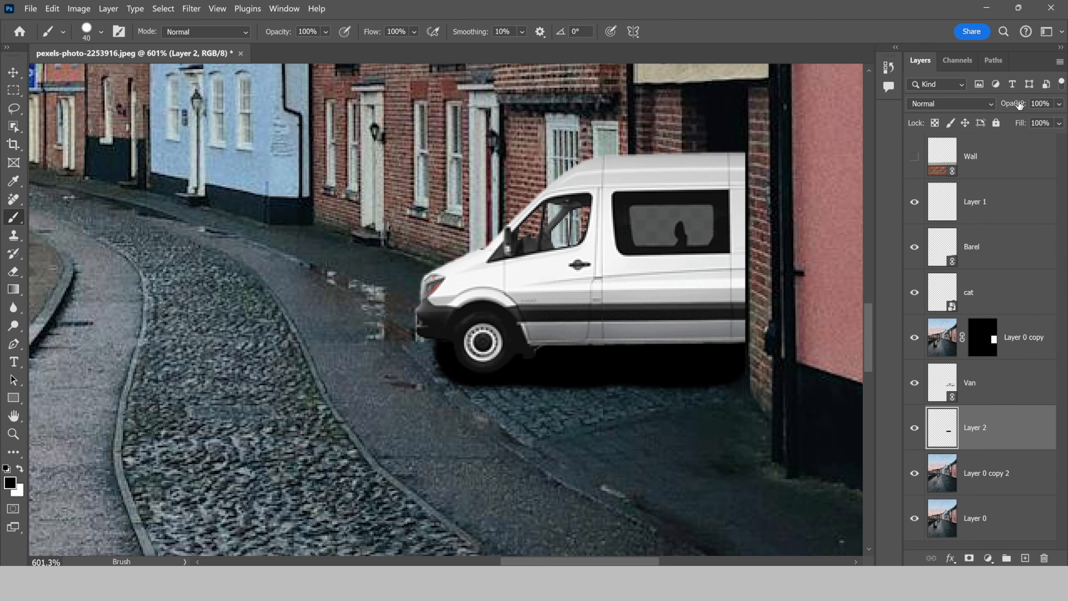
drag(1019, 105, 998, 107)
scroll(240, 223, down, 1)
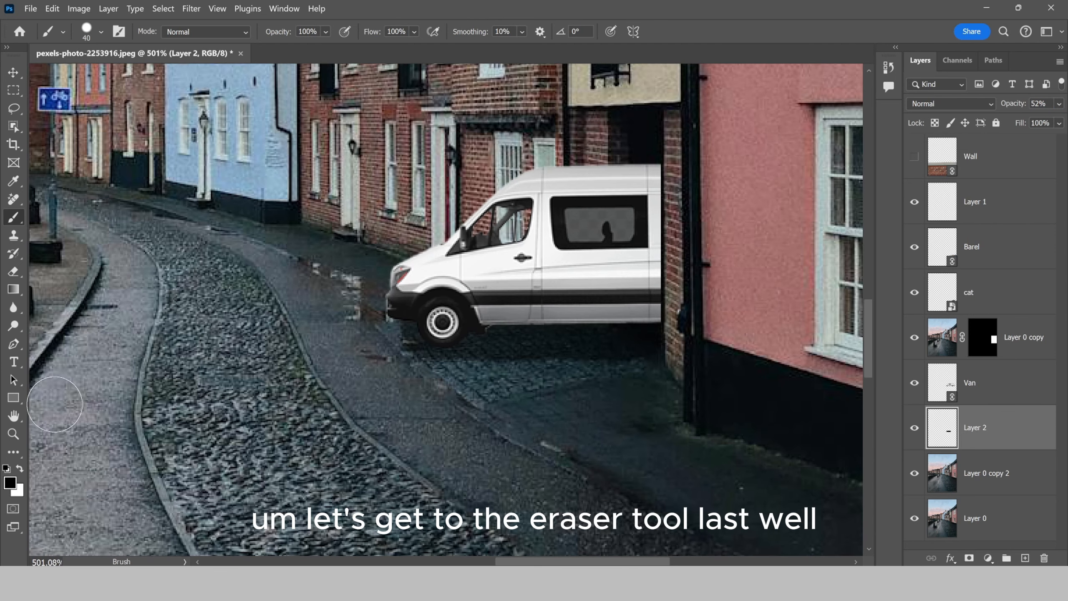
- Soften the Eraser's hardness at 60 px size and erase the outer edge of the shadow beneath the van
click(14, 274)
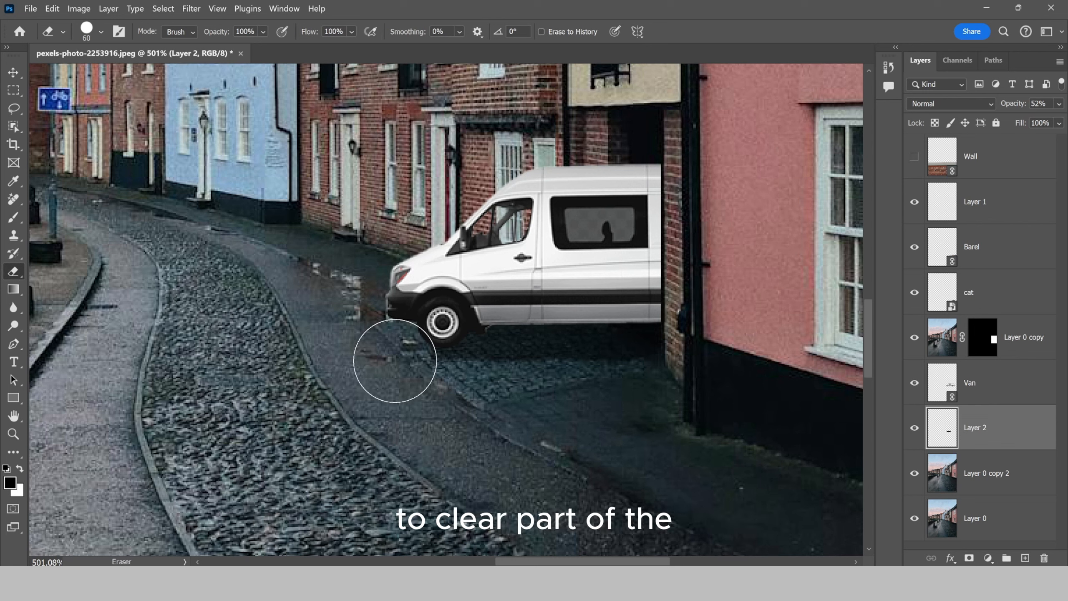
right_click(441, 398)
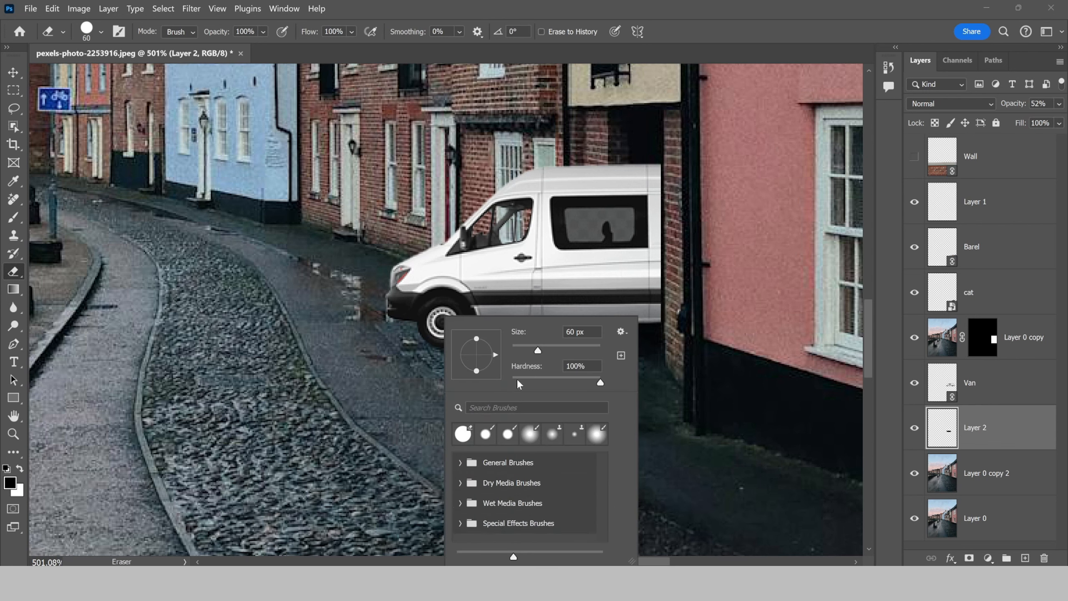
drag(518, 377, 509, 377)
click(371, 371)
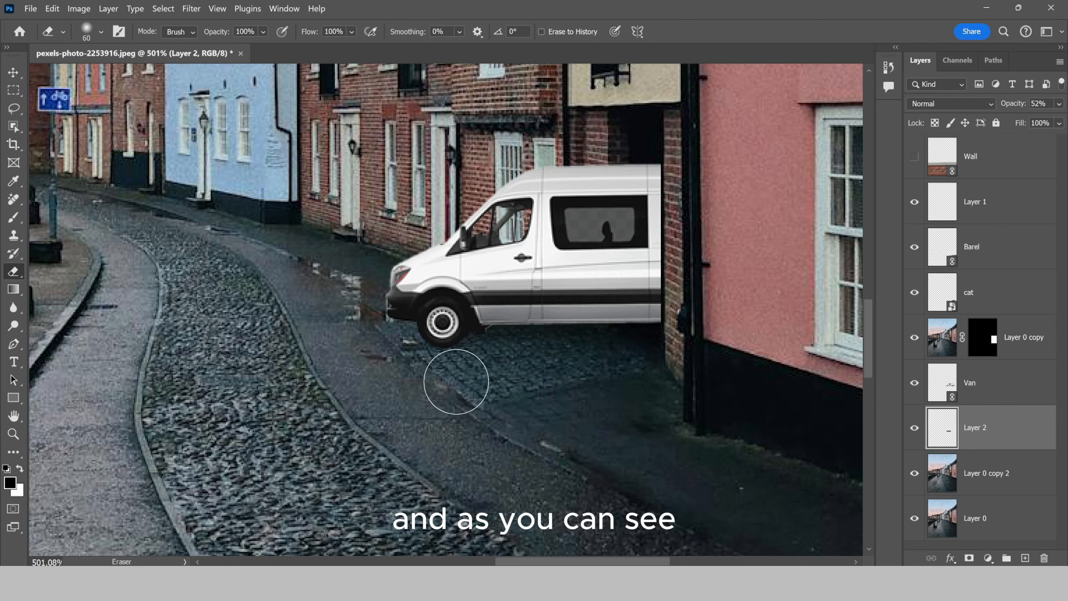
- Toggle the visibility of Layer 2 to compare the van with and without its painted shadow
scroll(452, 313, down, 5)
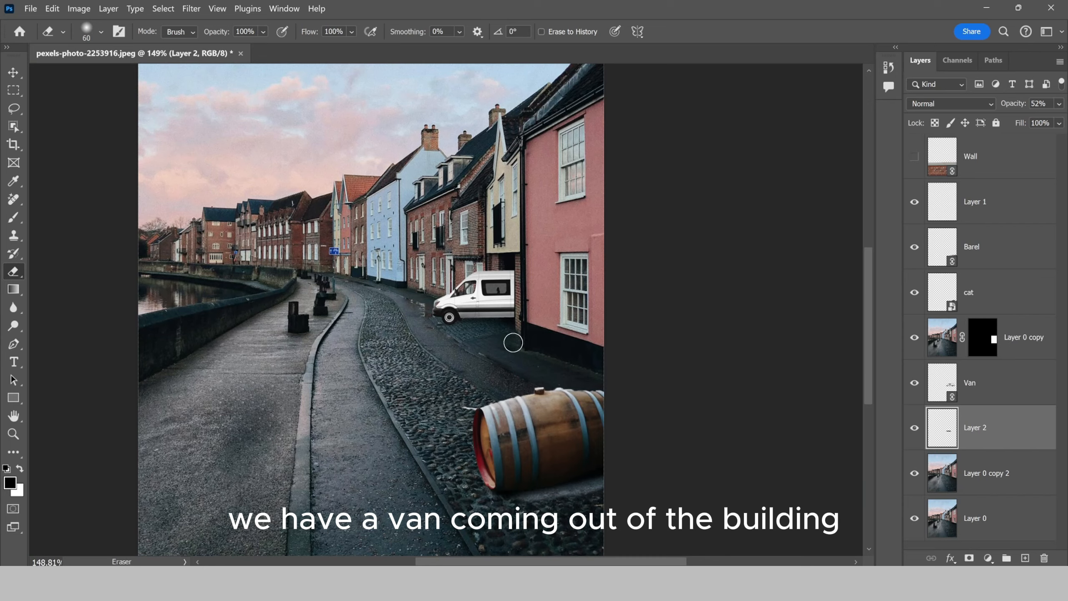
scroll(509, 337, down, 3)
scroll(498, 318, up, 5)
scroll(498, 319, up, 3)
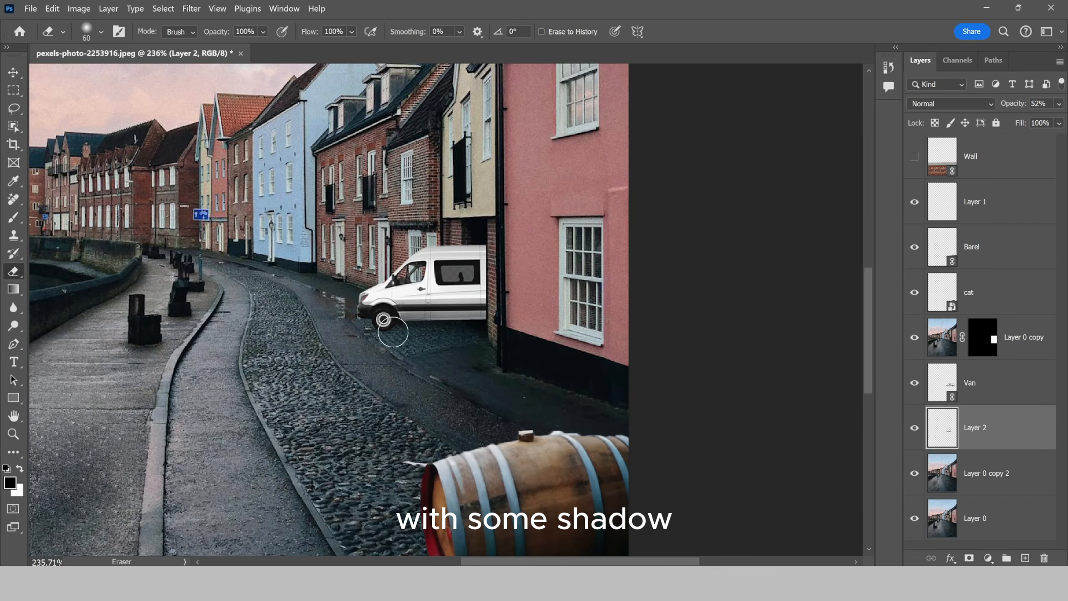
click(915, 428)
click(915, 429)
scroll(410, 337, down, 3)
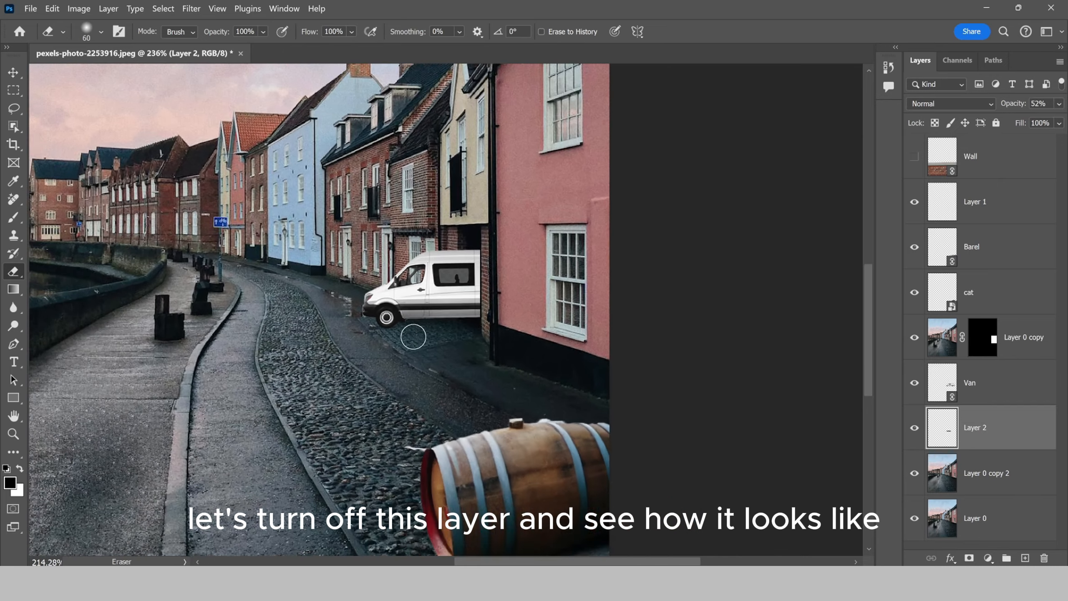
- Raise the opacity of the van's shadow layer, Layer 2, to 78%
drag(1012, 107, 1027, 114)
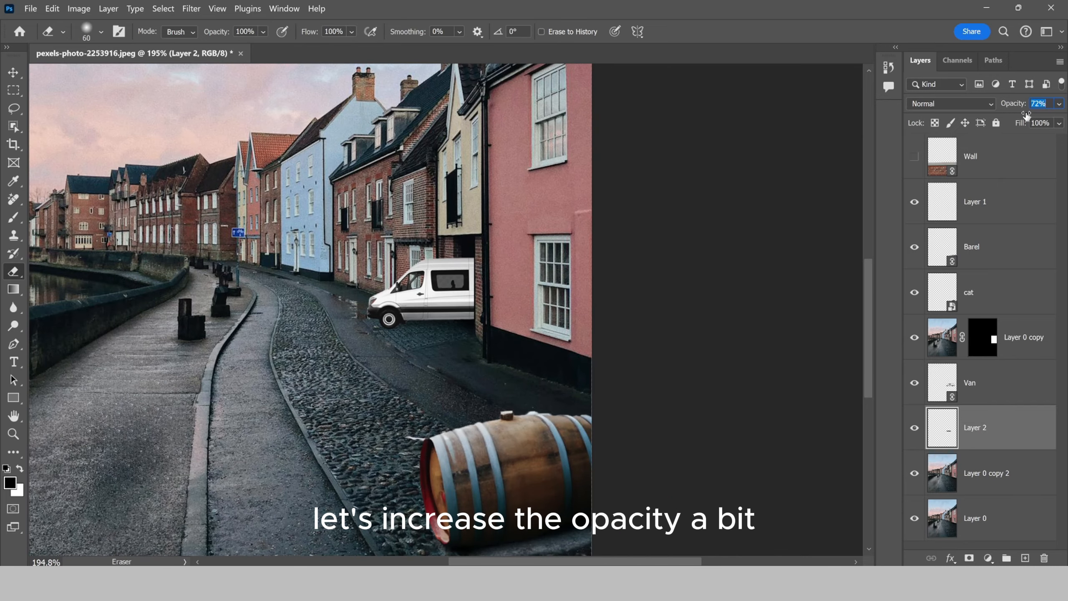
scroll(454, 329, down, 3)
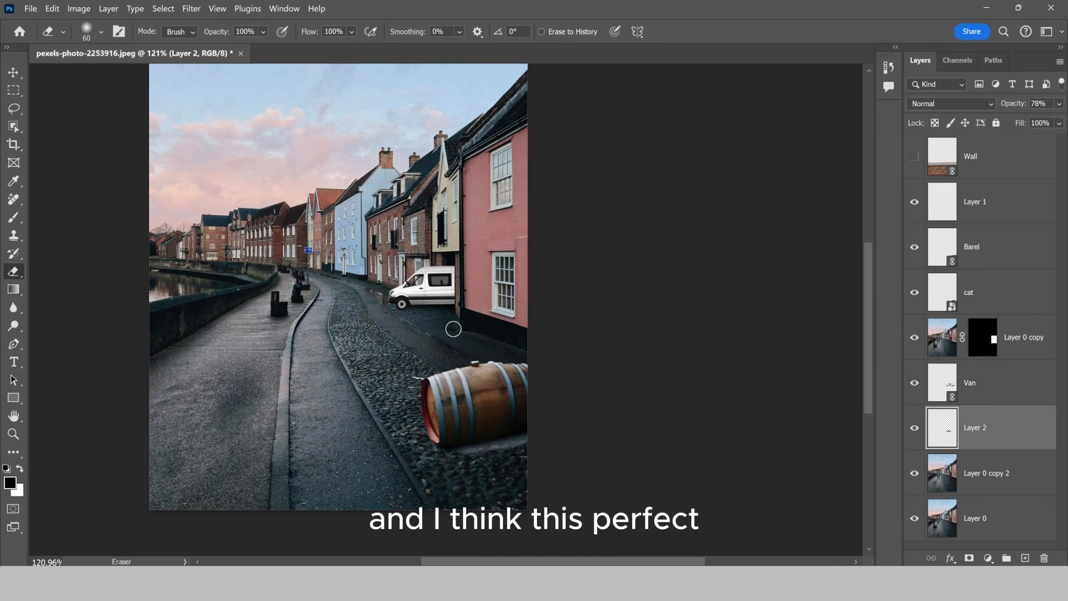
drag(396, 347, 503, 408)
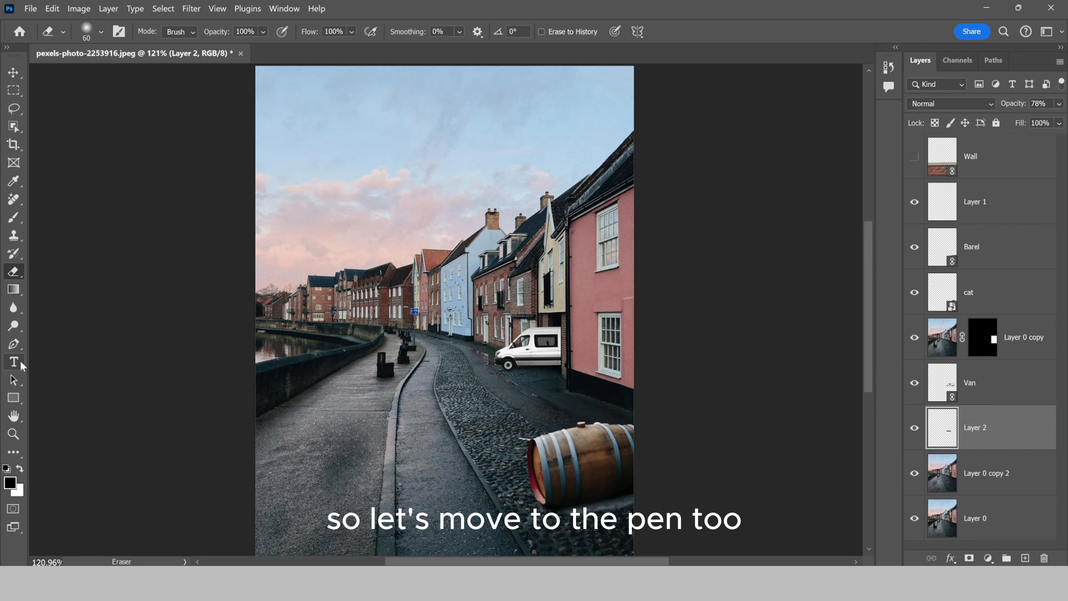
- Start a Pen tool path on the outer edge of the kerb near the black bollards and add a curved second anchor point
click(16, 346)
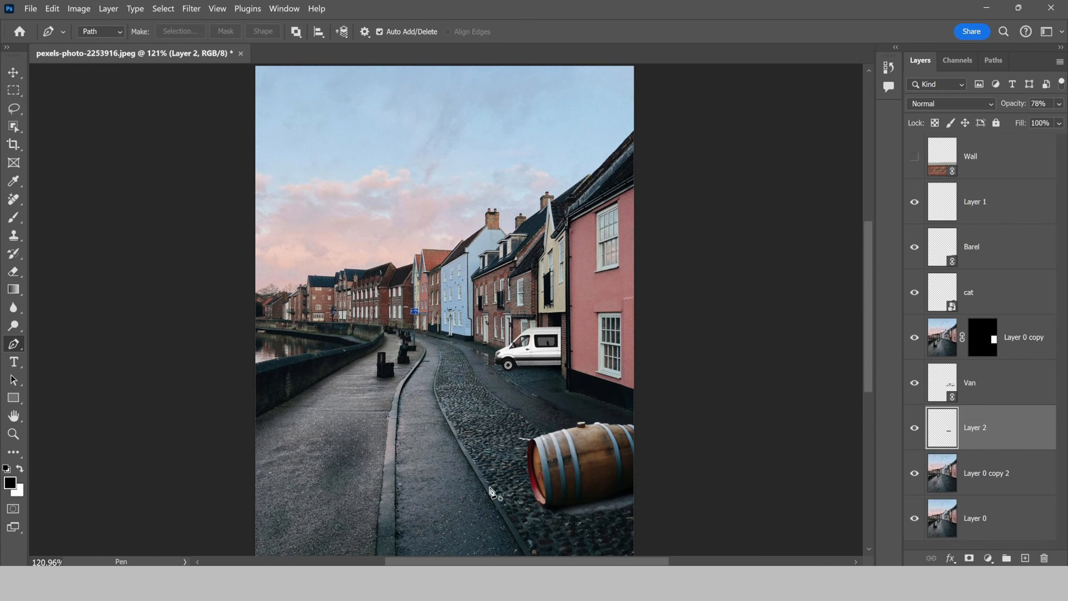
scroll(419, 457, up, 5)
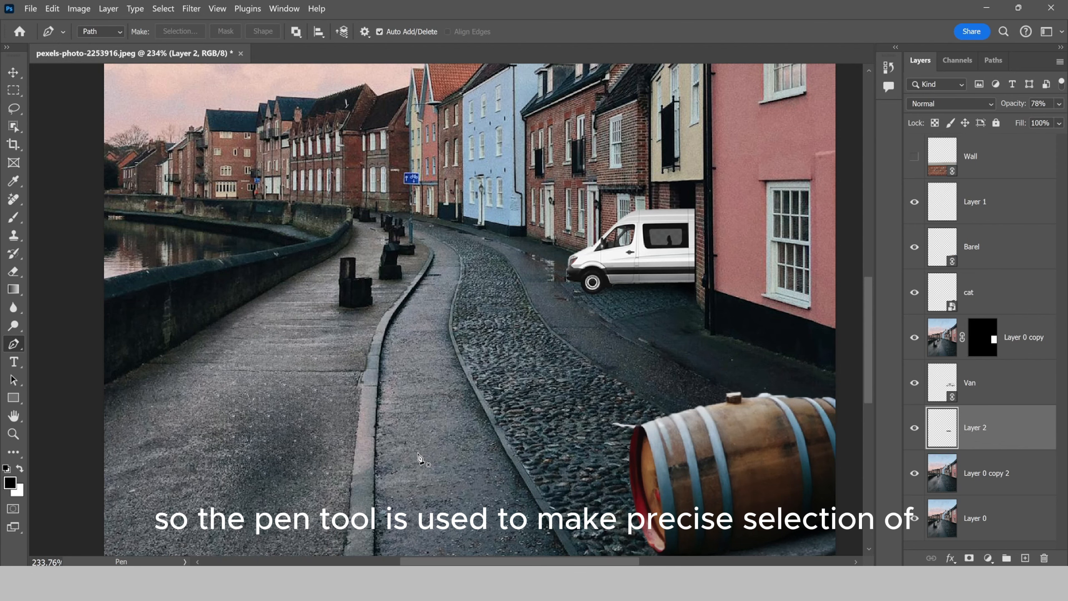
scroll(420, 458, down, 3)
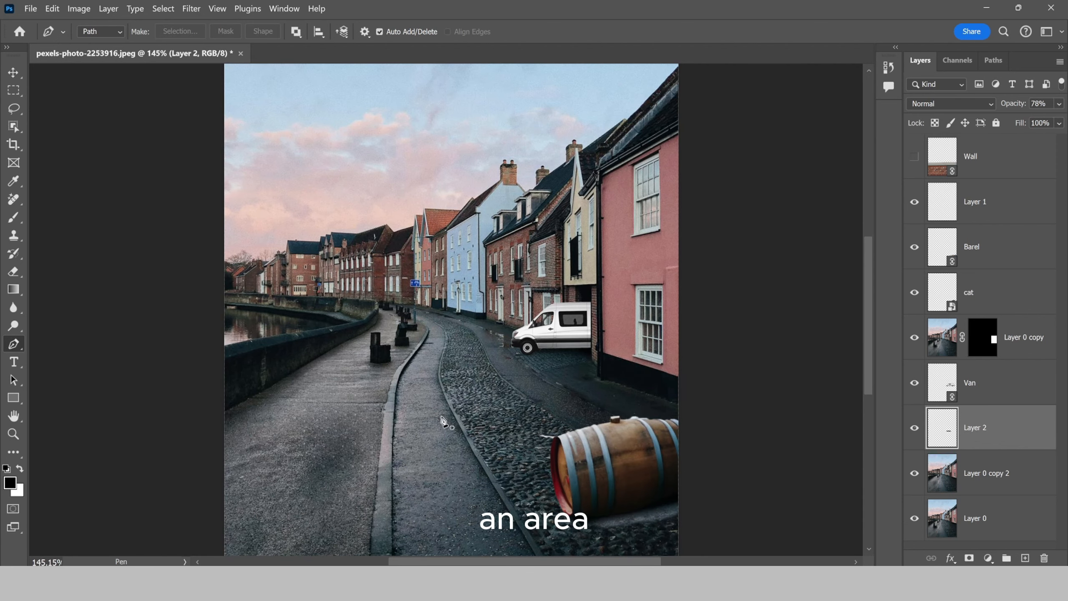
scroll(448, 424, down, 2)
scroll(414, 442, up, 2)
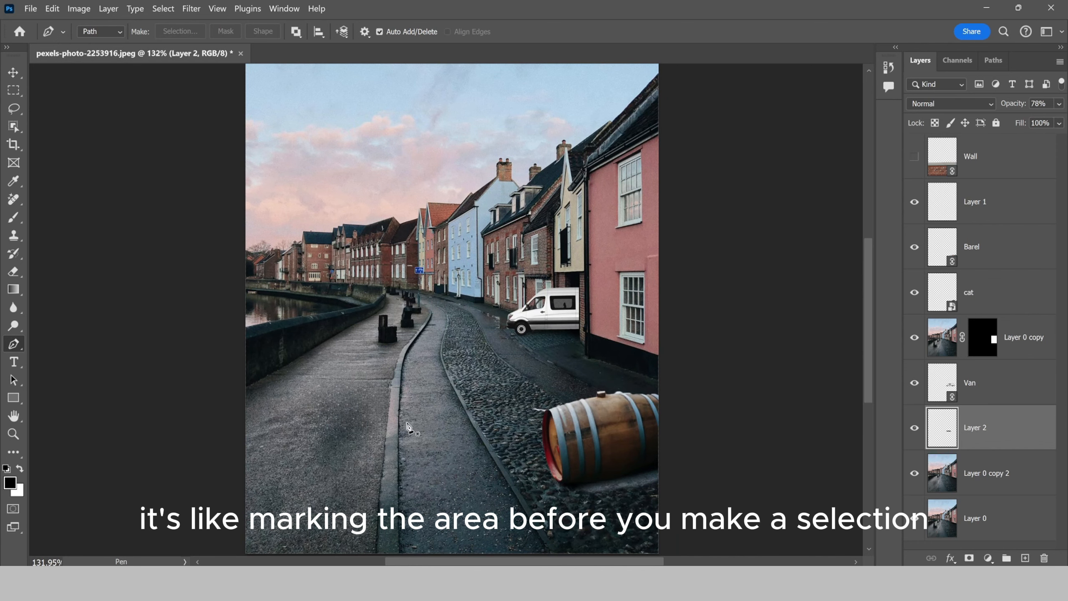
scroll(409, 410, up, 4)
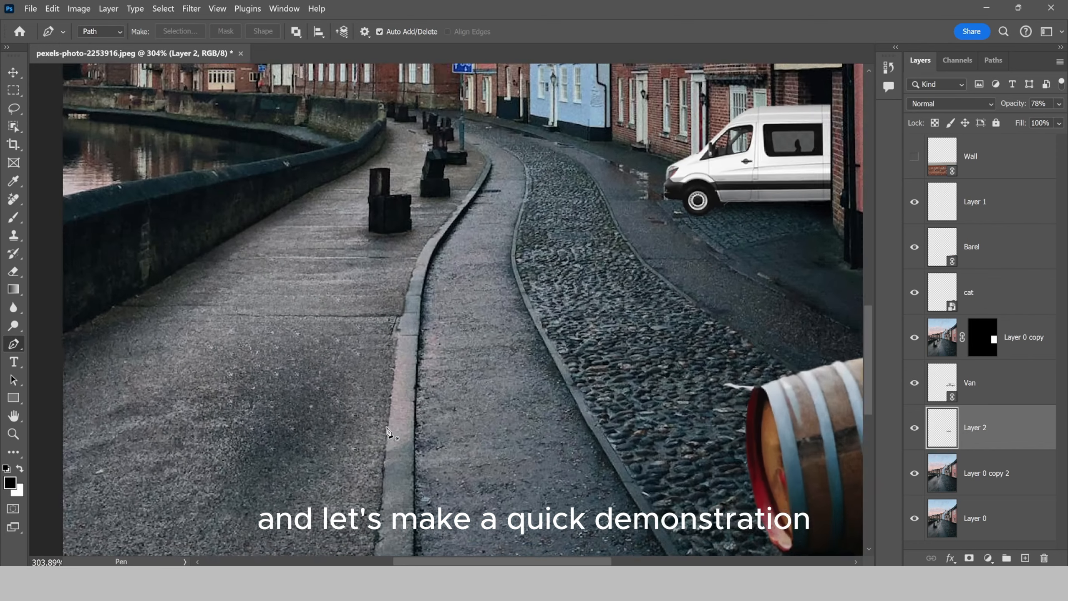
scroll(420, 375, down, 3)
scroll(509, 309, up, 2)
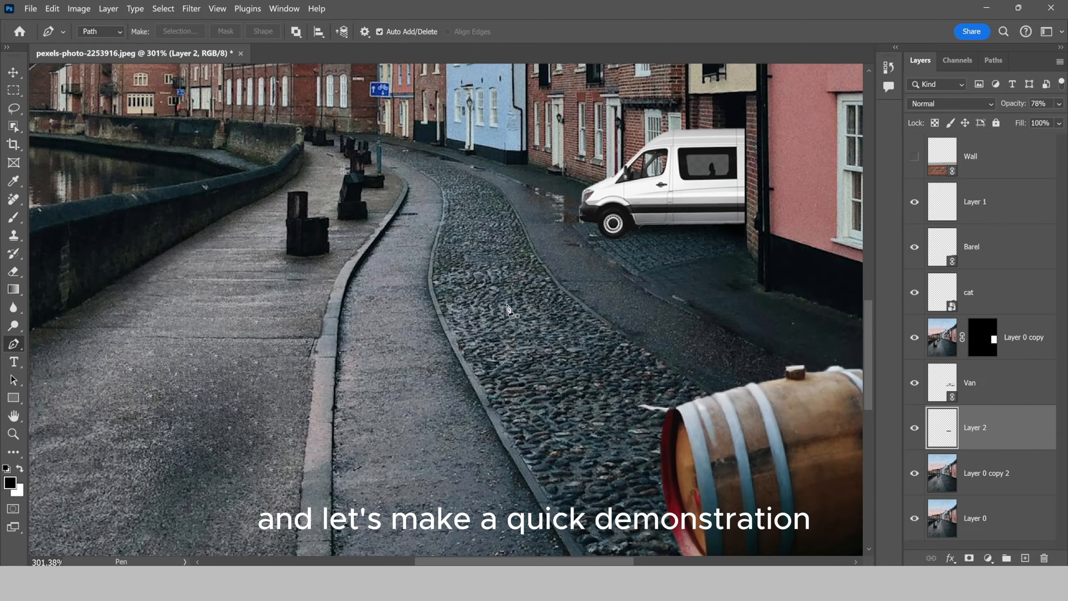
scroll(429, 292, up, 2)
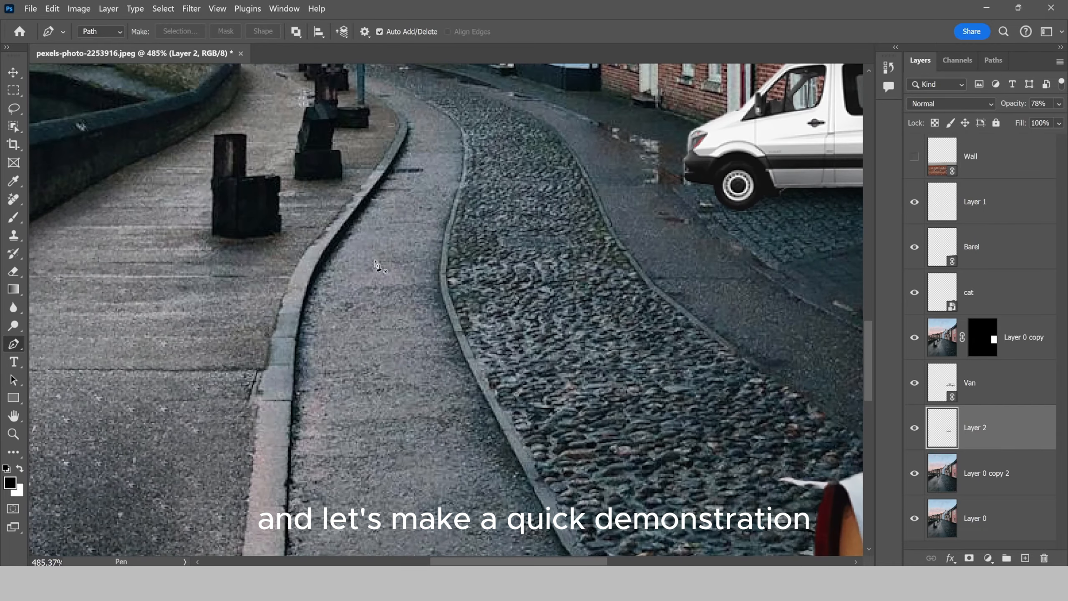
click(364, 184)
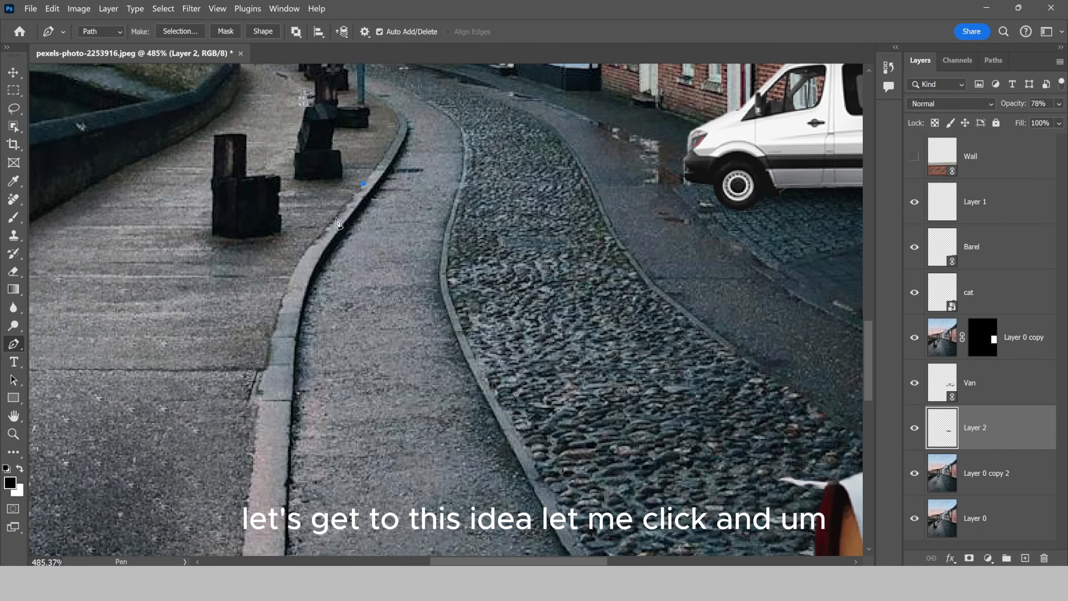
click(307, 249)
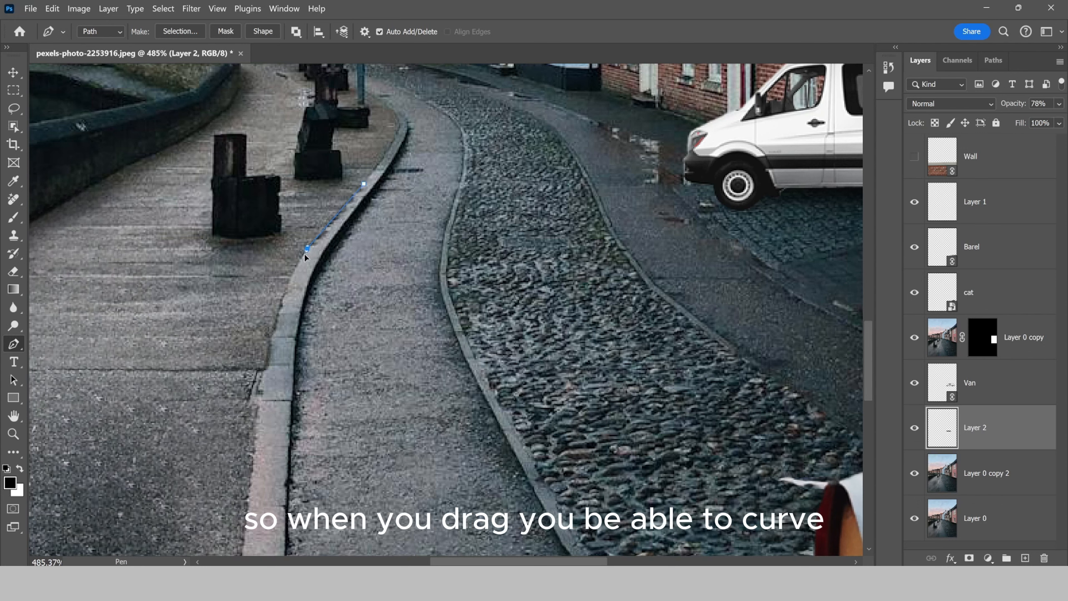
drag(296, 266, 275, 323)
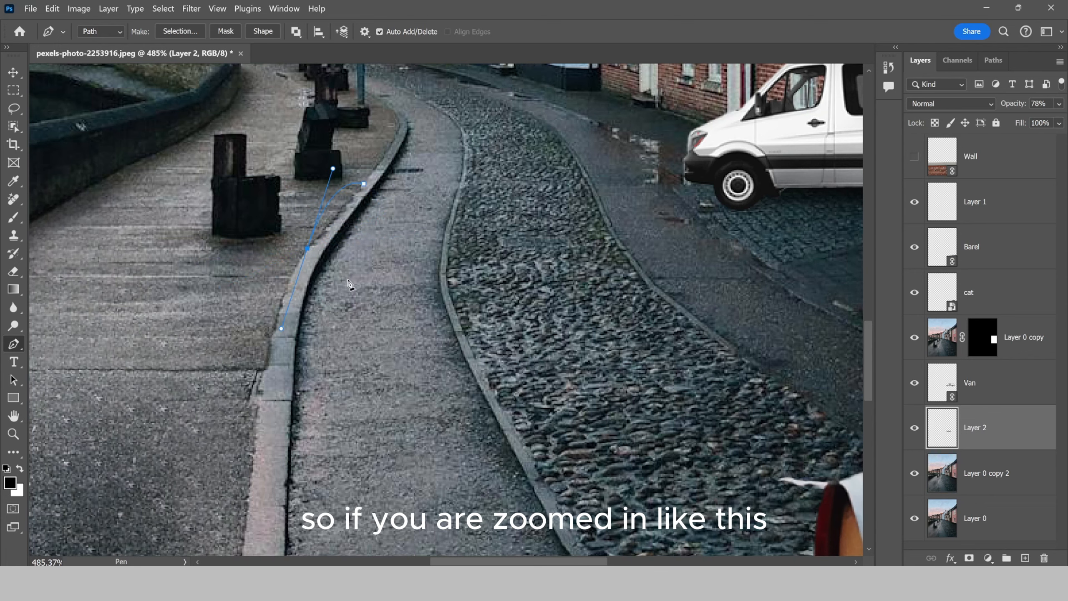
- Look around the enlarged street photo from the kerb to the buildings and back to the unfinished path
scroll(506, 318, up, 1)
scroll(506, 317, down, 2)
scroll(505, 317, up, 2)
scroll(506, 317, down, 2)
scroll(506, 317, up, 2)
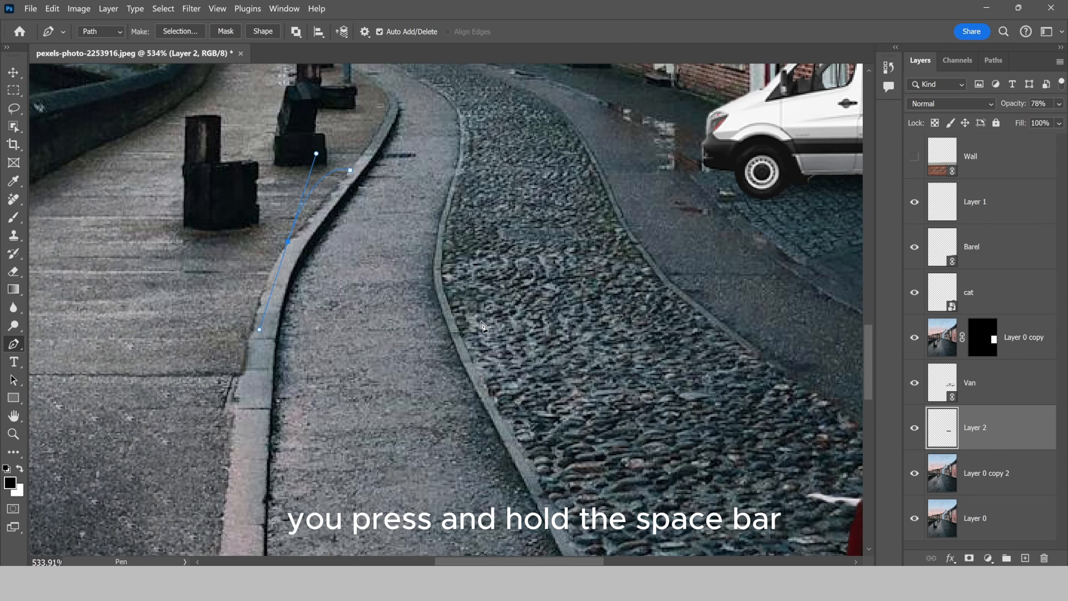
key(space)
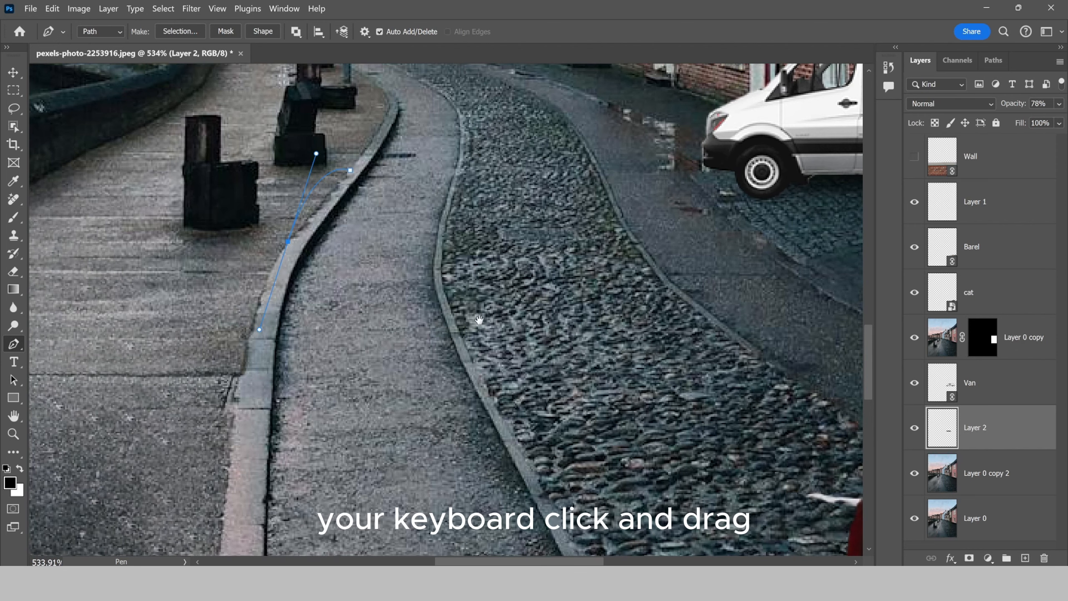
drag(379, 270, 460, 434)
drag(649, 246, 487, 328)
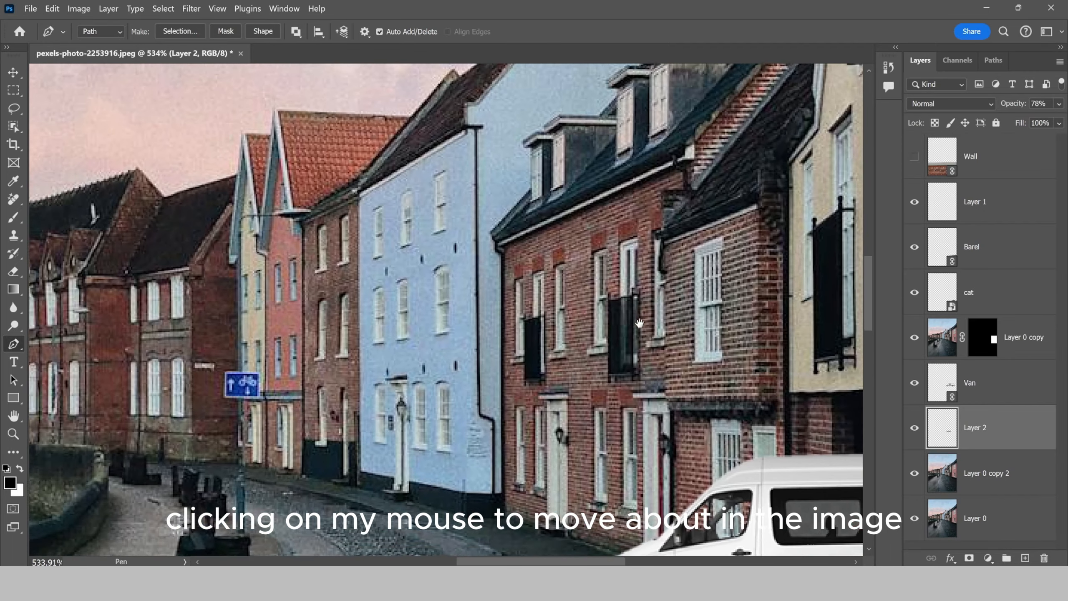
drag(640, 323, 646, 342)
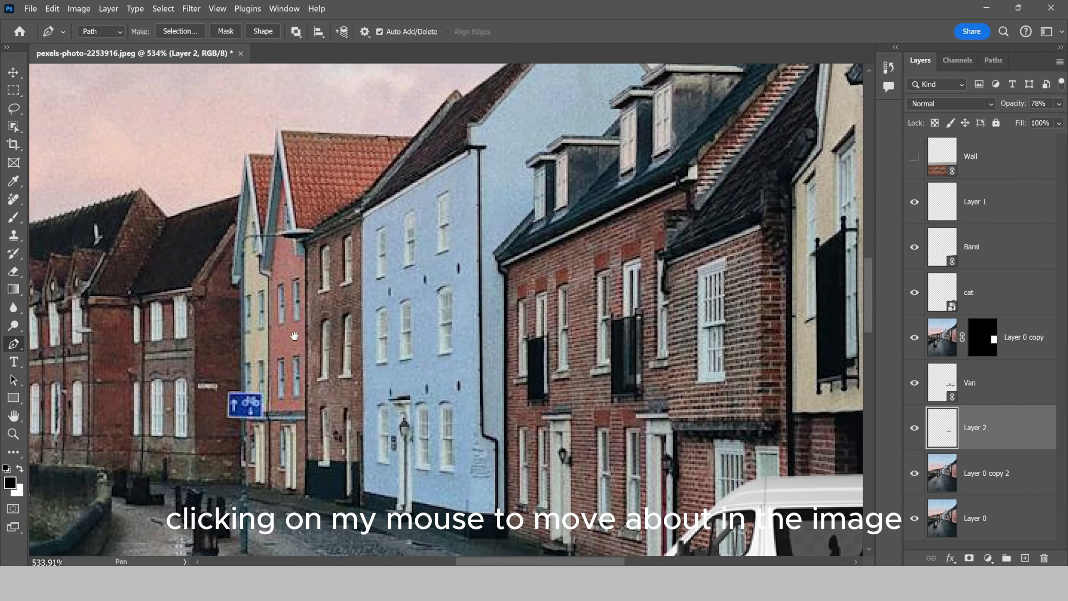
drag(298, 330, 476, 189)
drag(325, 388, 421, 210)
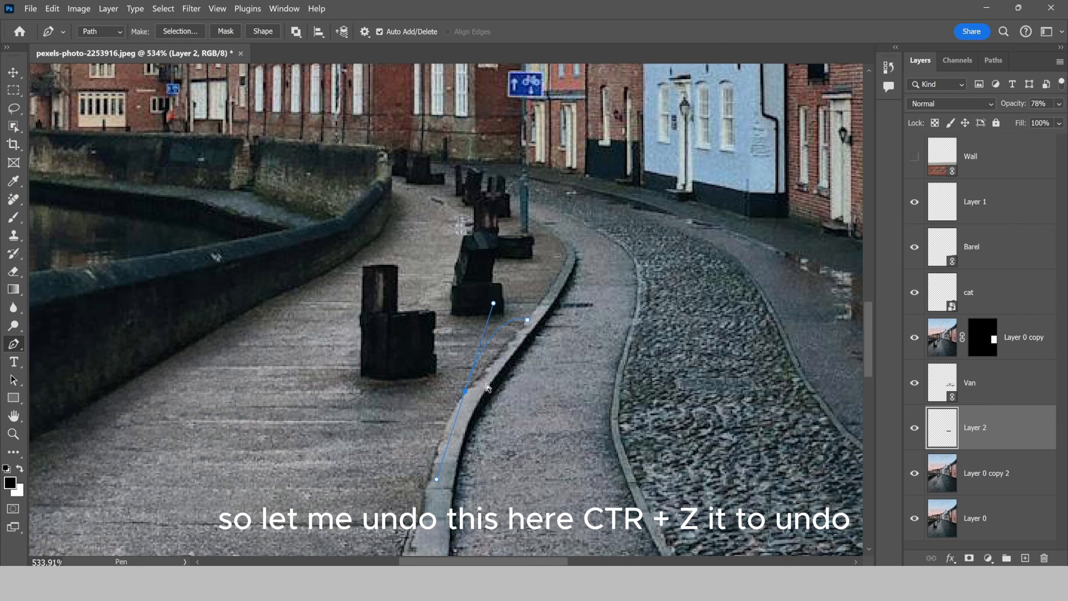
- Redraw the curve along the kerb, continue the path across the walkway and up the cobblestone edge, and close it at its first anchor
scroll(496, 390, up, 4)
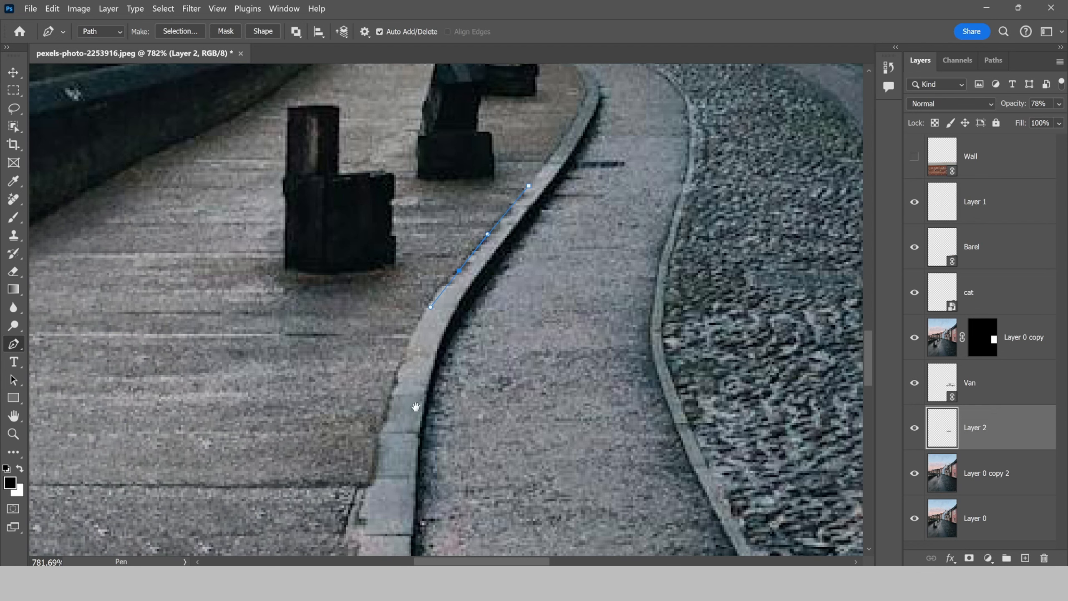
drag(416, 405, 373, 388)
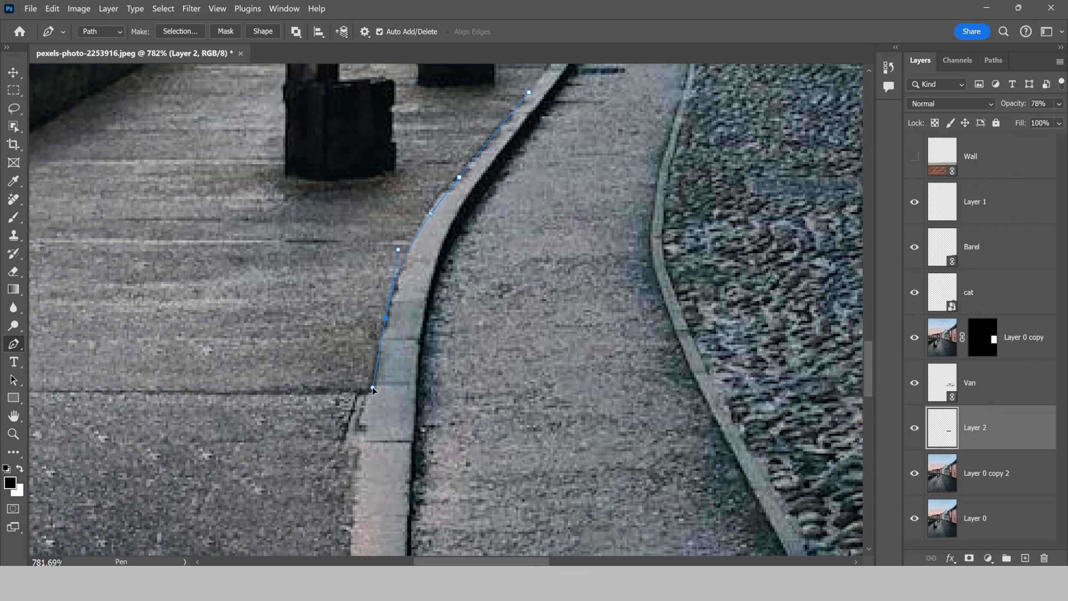
click(372, 388)
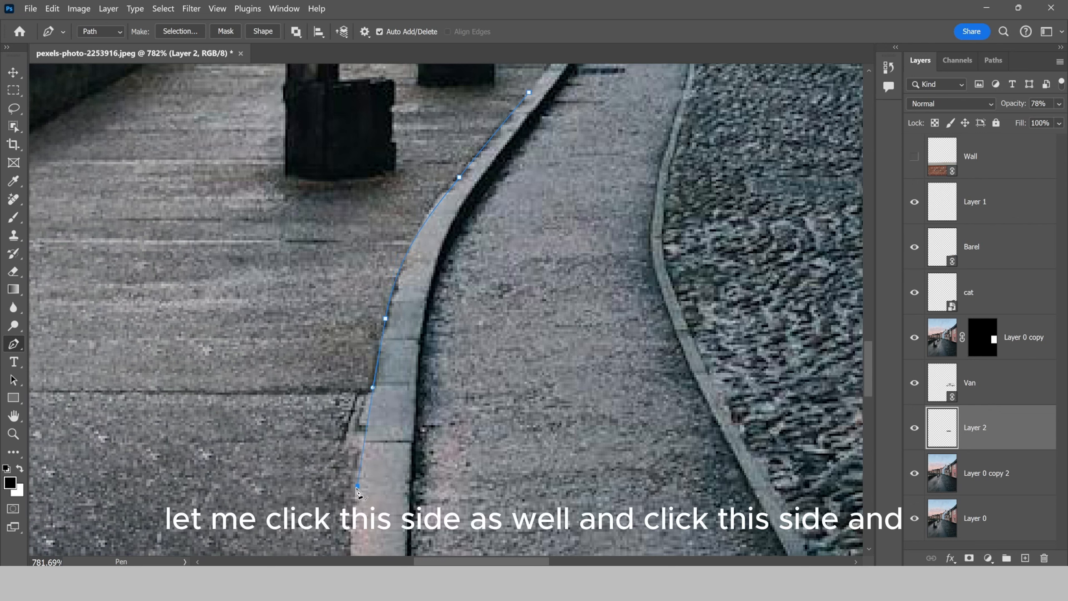
click(762, 468)
drag(682, 308, 457, 416)
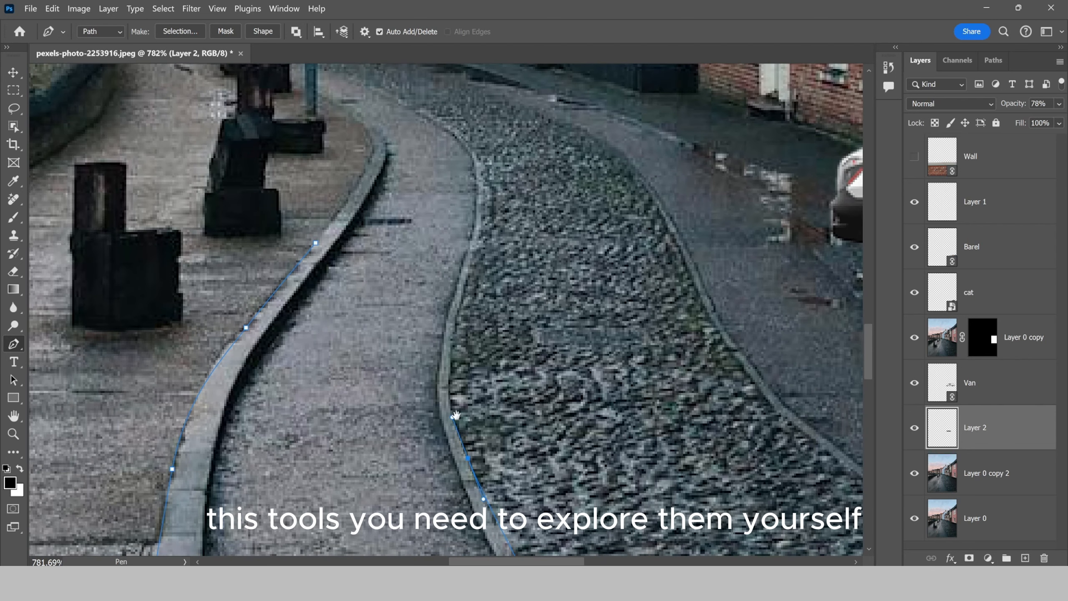
drag(460, 304, 479, 241)
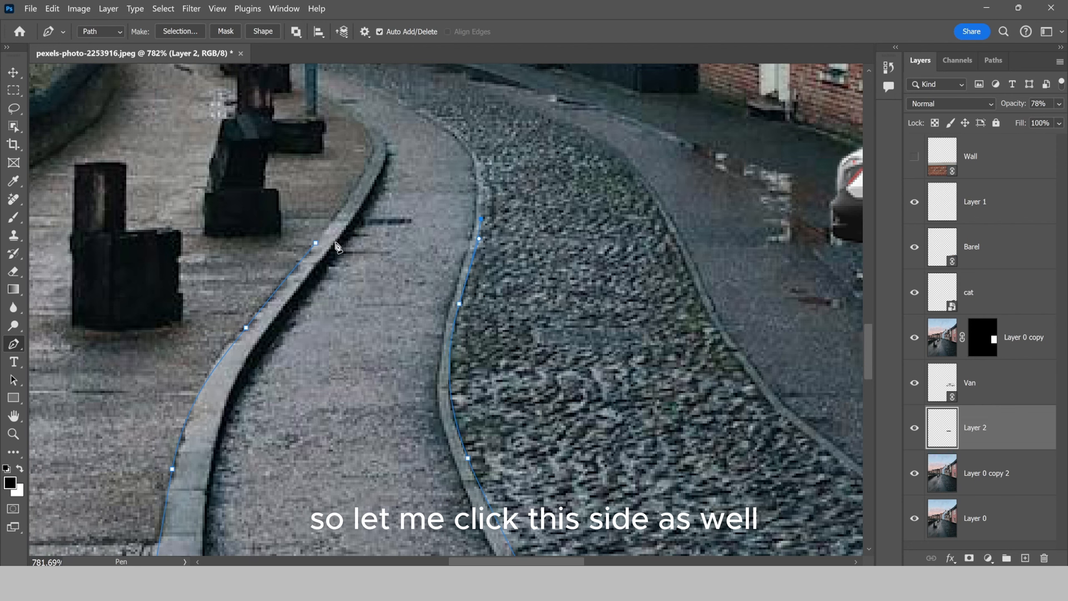
click(317, 244)
- Convert the closed walkway path into a new anti-aliased selection with a feather radius of 0 pixels
scroll(354, 233, down, 3)
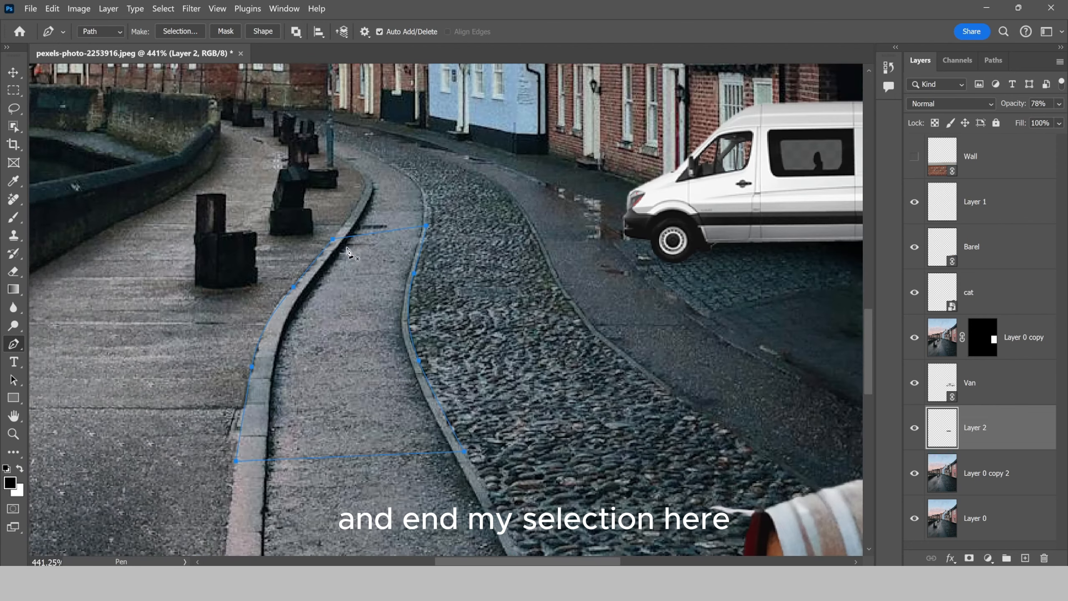
scroll(337, 304, down, 2)
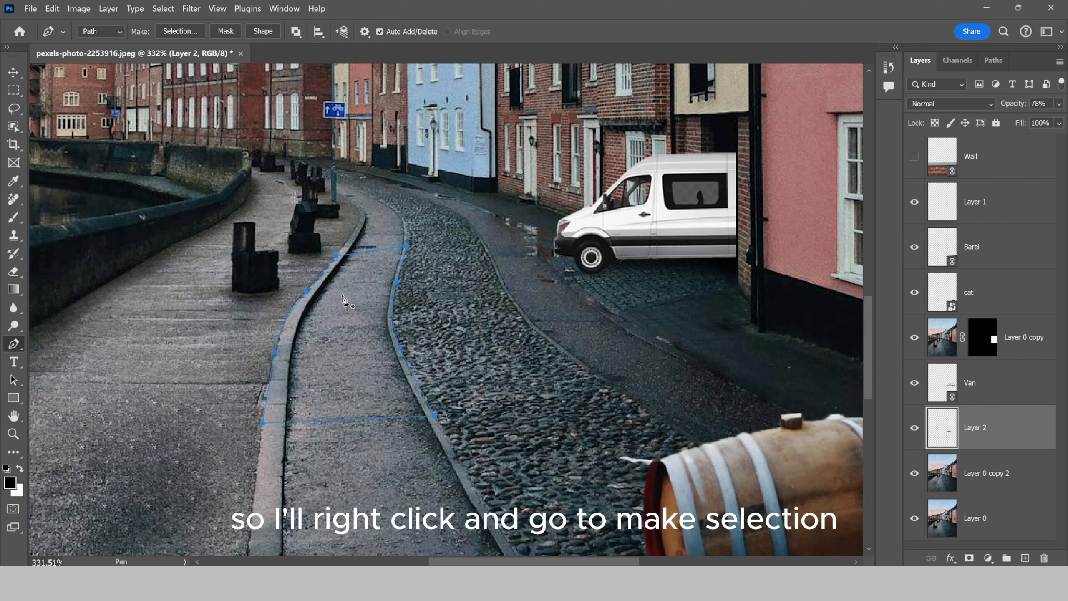
right_click(340, 294)
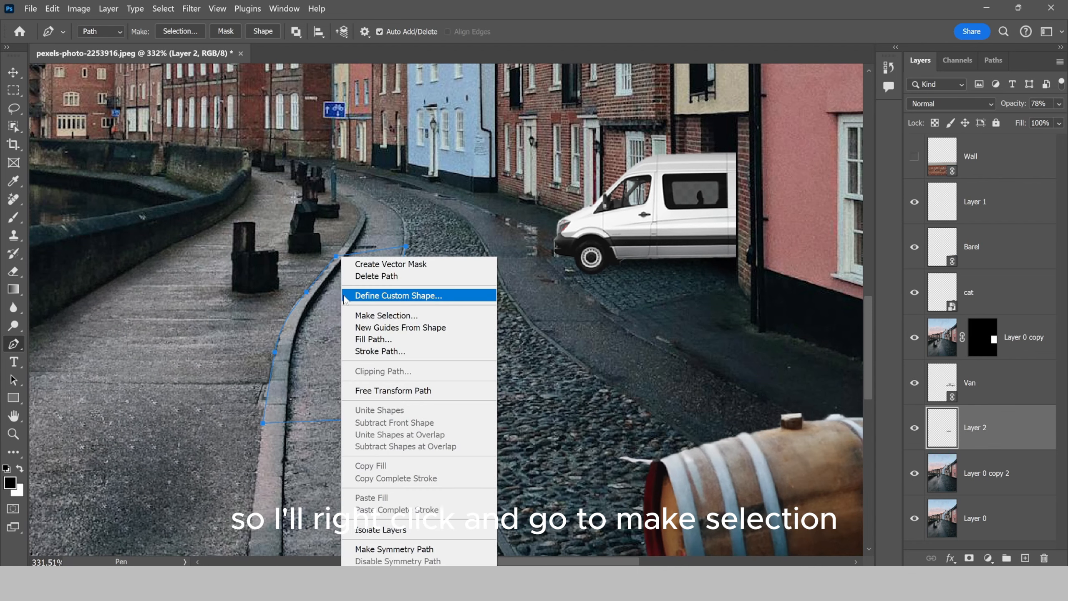
click(386, 315)
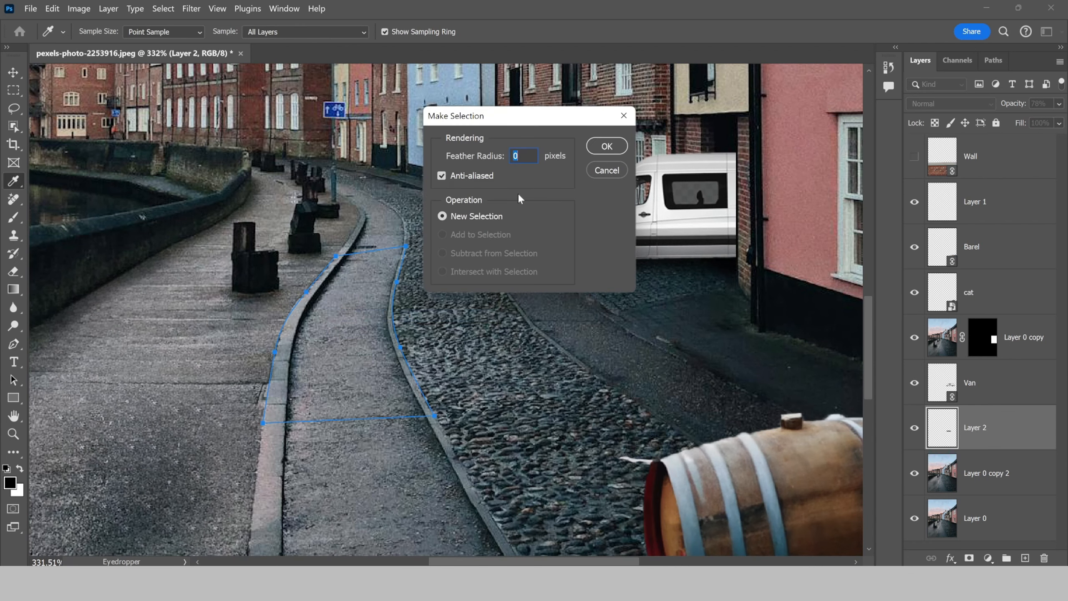
click(607, 146)
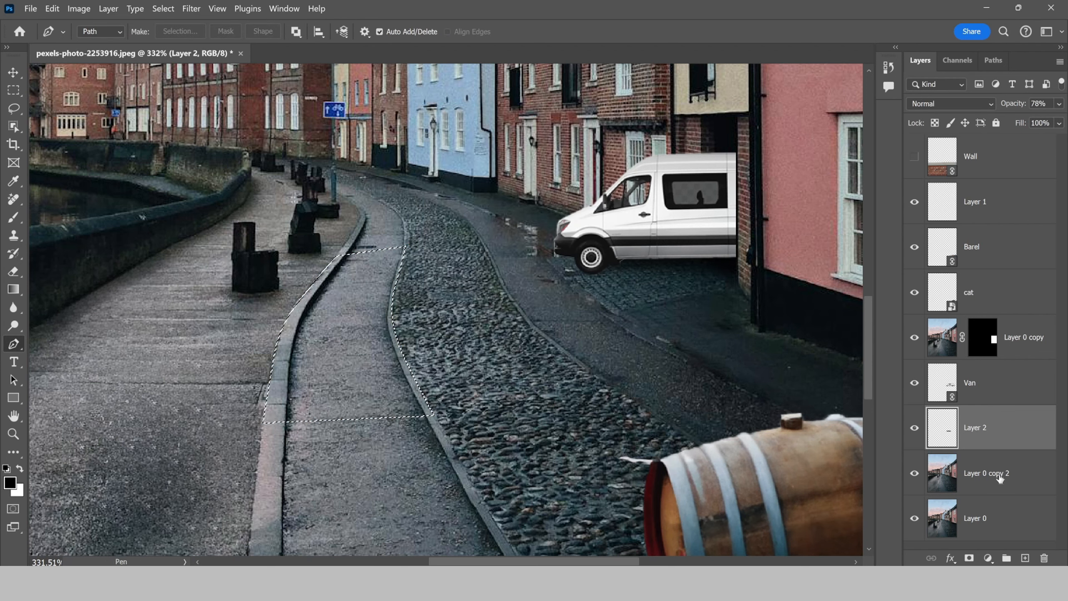
- Duplicate the selected walkway area from Layer 0 copy 2 onto a new layer and show only that layer
click(979, 478)
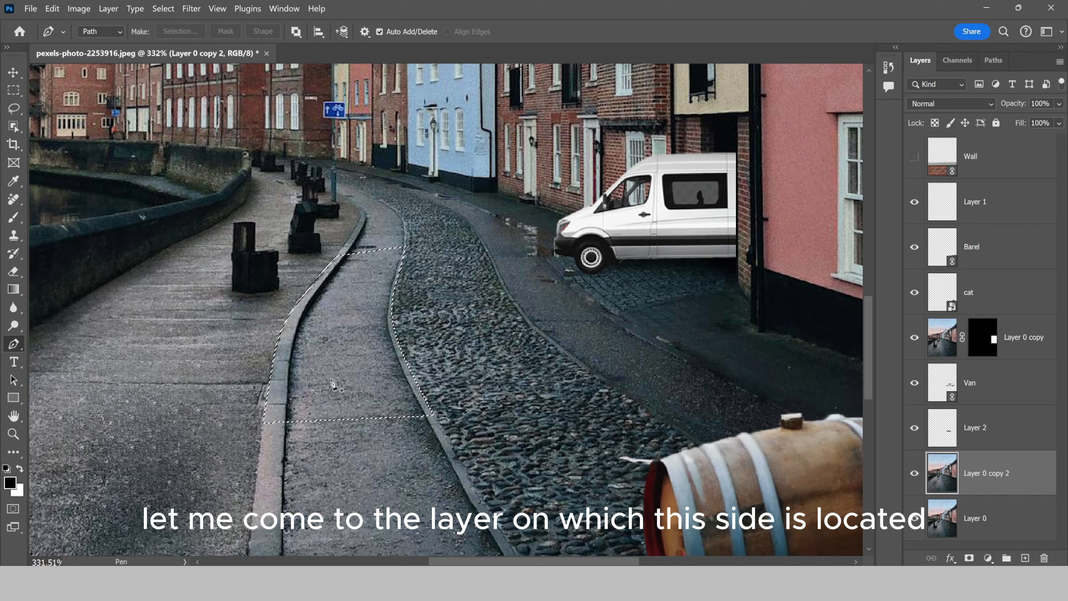
key(ctrl+j)
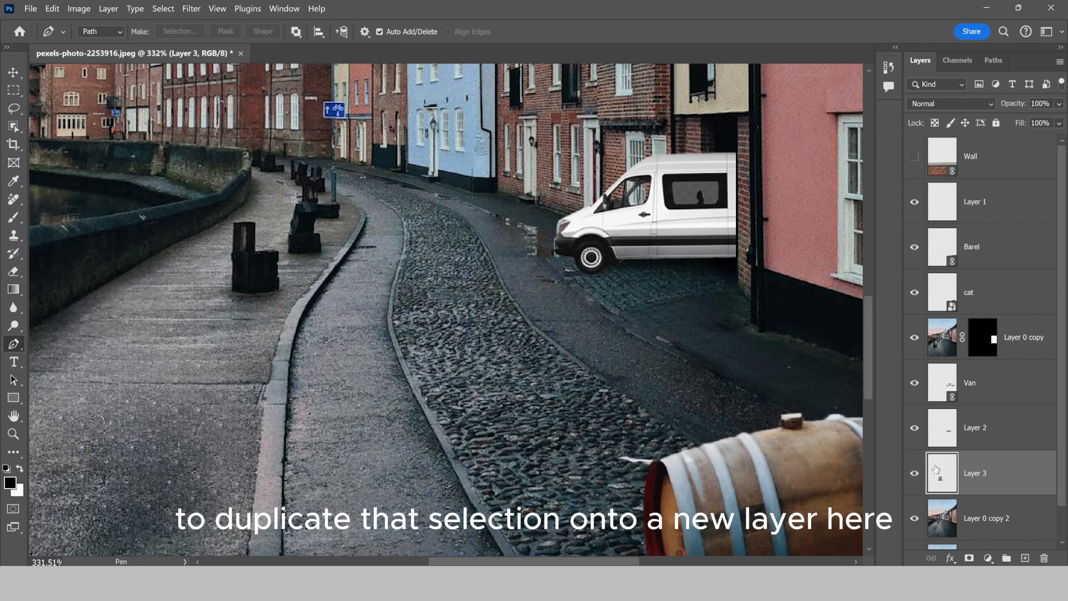
alt+click(915, 474)
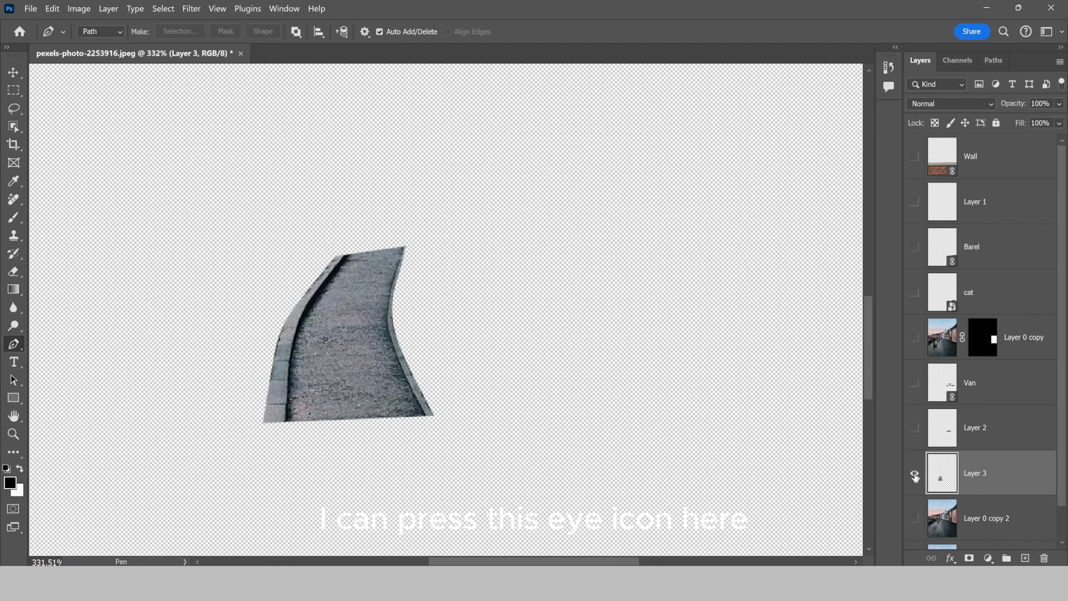
scroll(395, 314, down, 4)
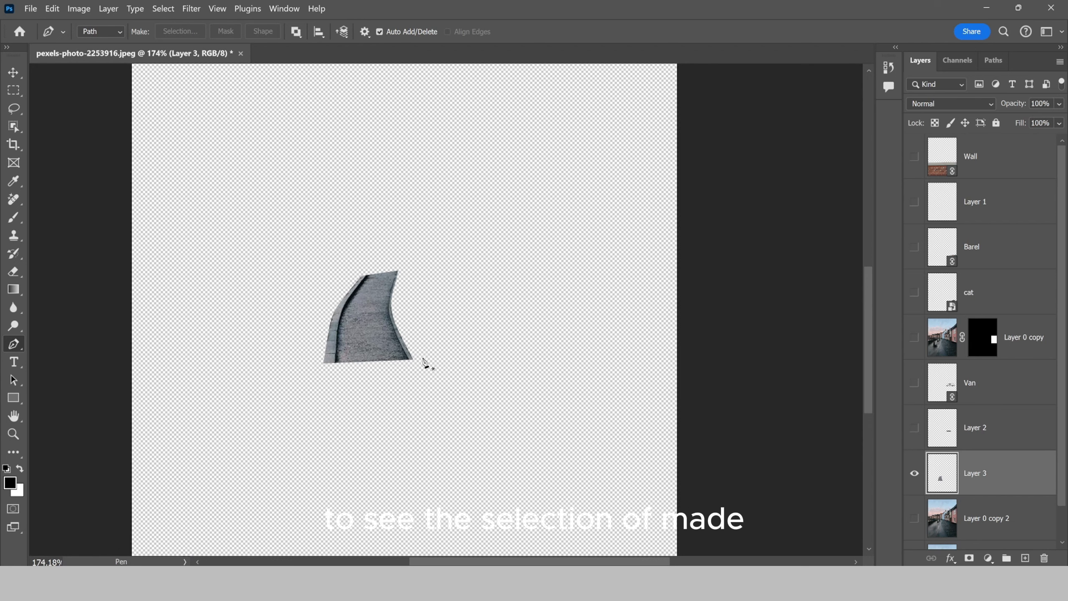
drag(406, 328, 469, 345)
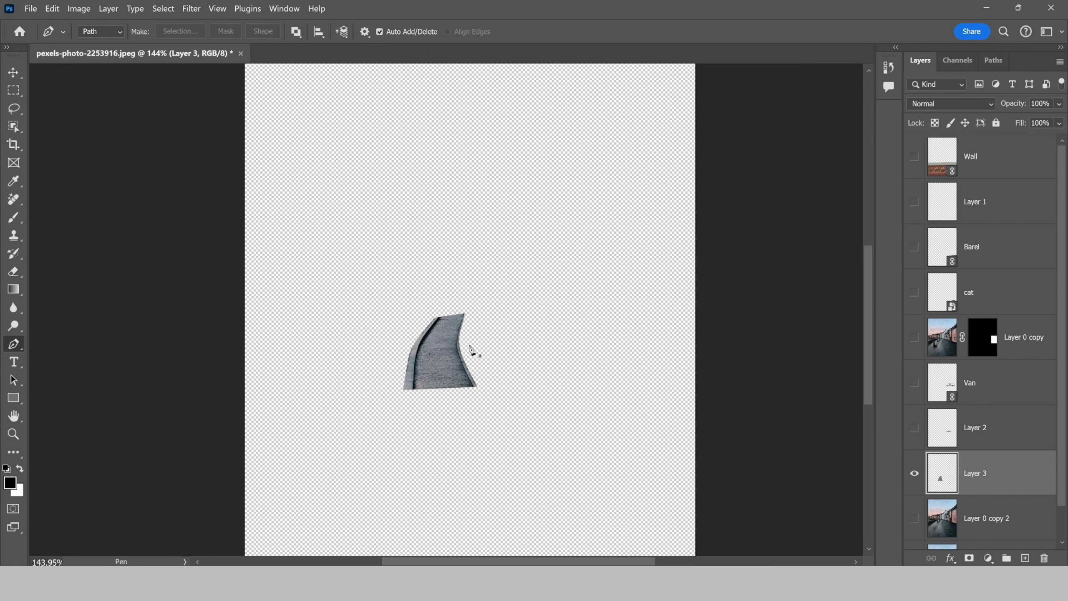
- Open the Background image from the For PS Tutorial folder as a separate document
click(33, 11)
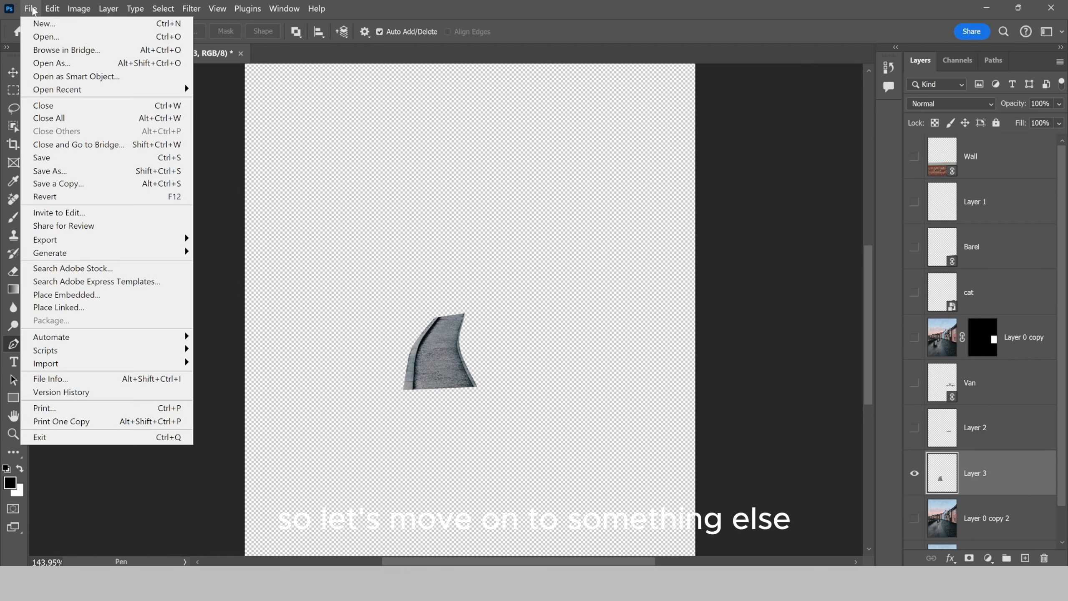
click(37, 38)
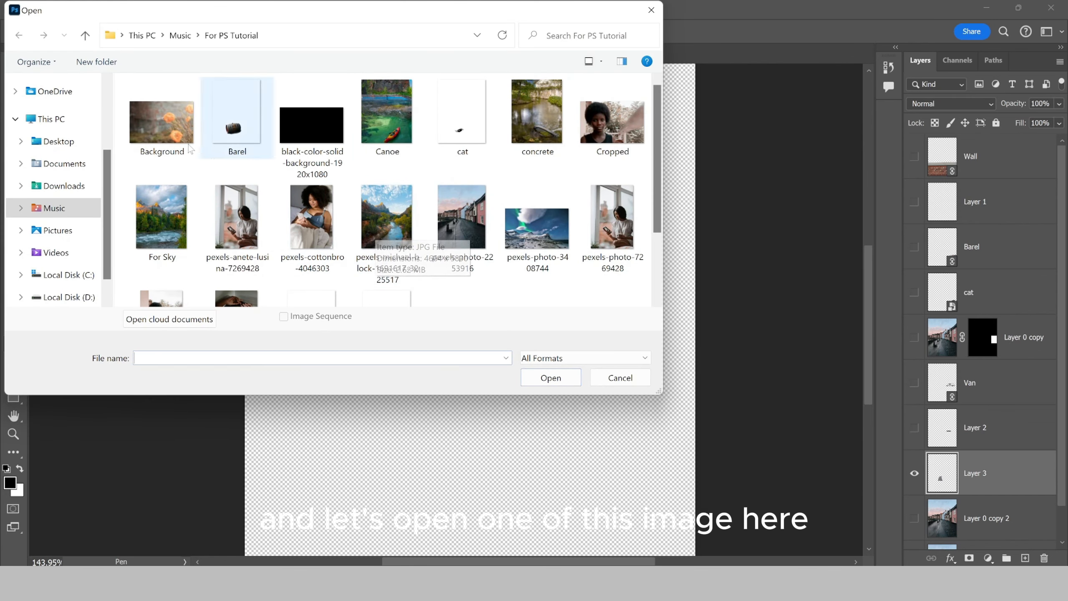
click(174, 137)
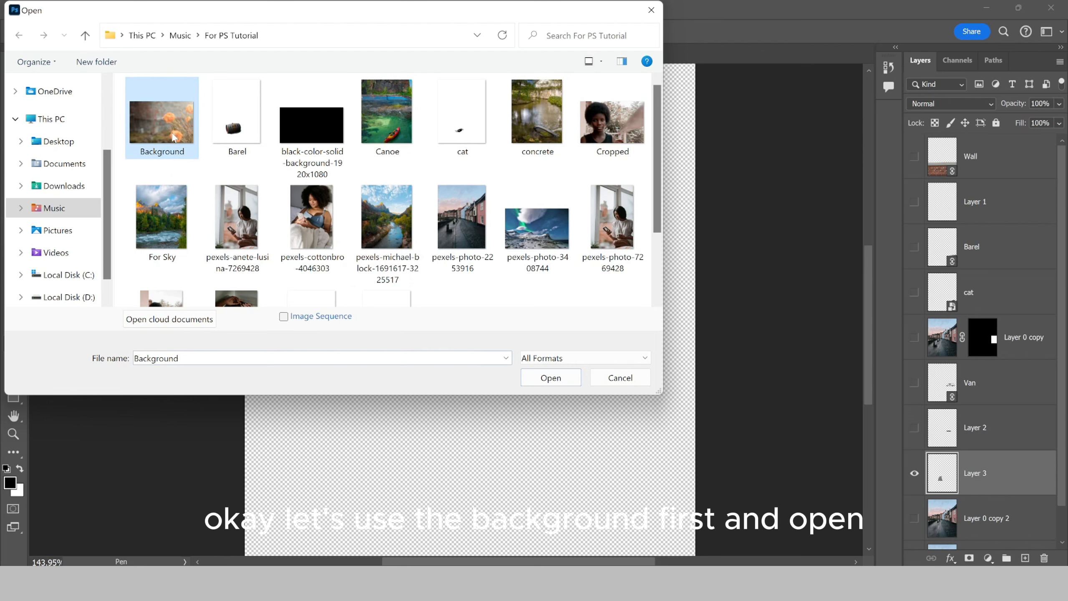
click(550, 378)
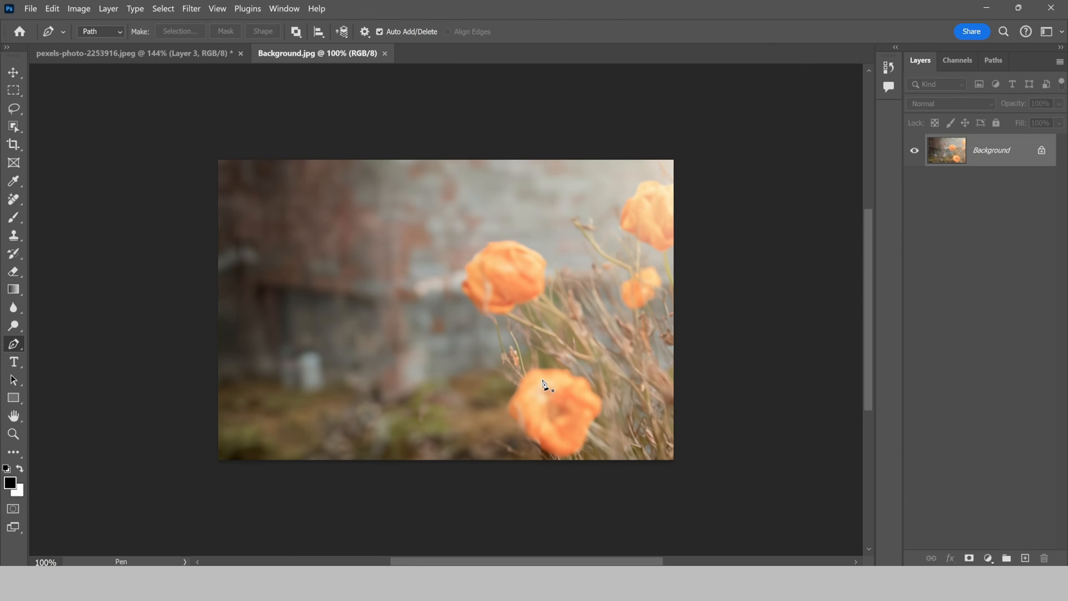
scroll(496, 355, up, 4)
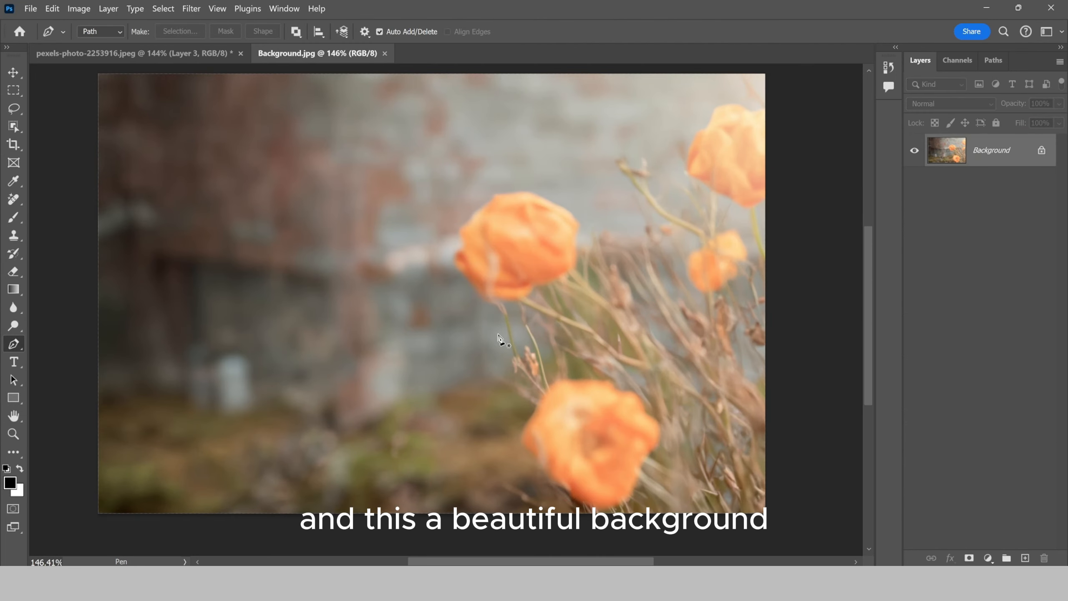
- Place the Cropped image from the For PS Tutorial folder as a linked layer over the flower background and commit its placement
scroll(484, 337, up, 1)
scroll(349, 314, down, 4)
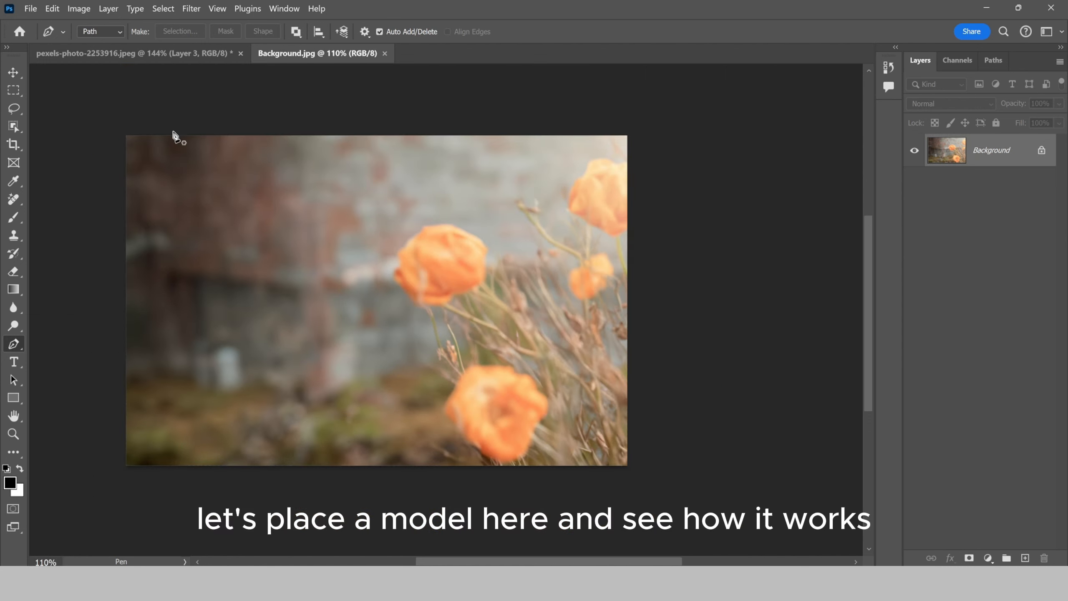
click(32, 9)
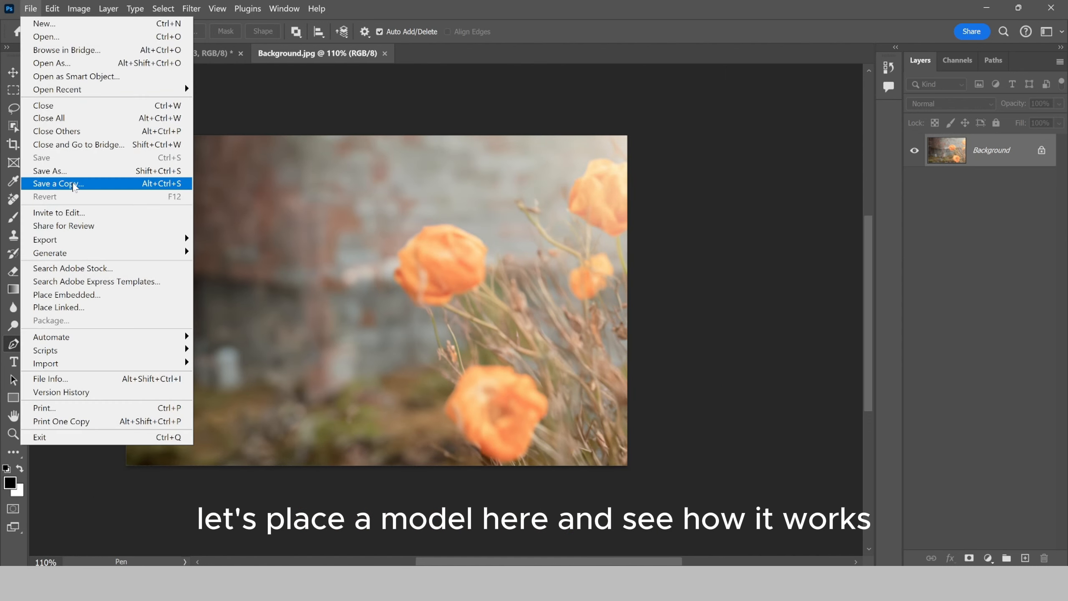
mouse_move(73, 251)
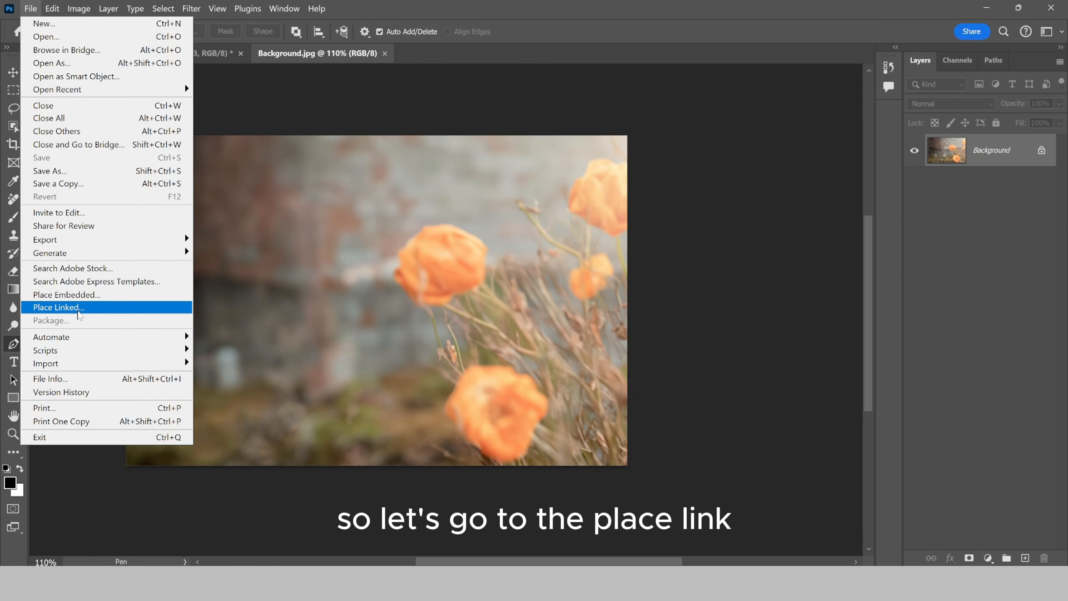
click(77, 309)
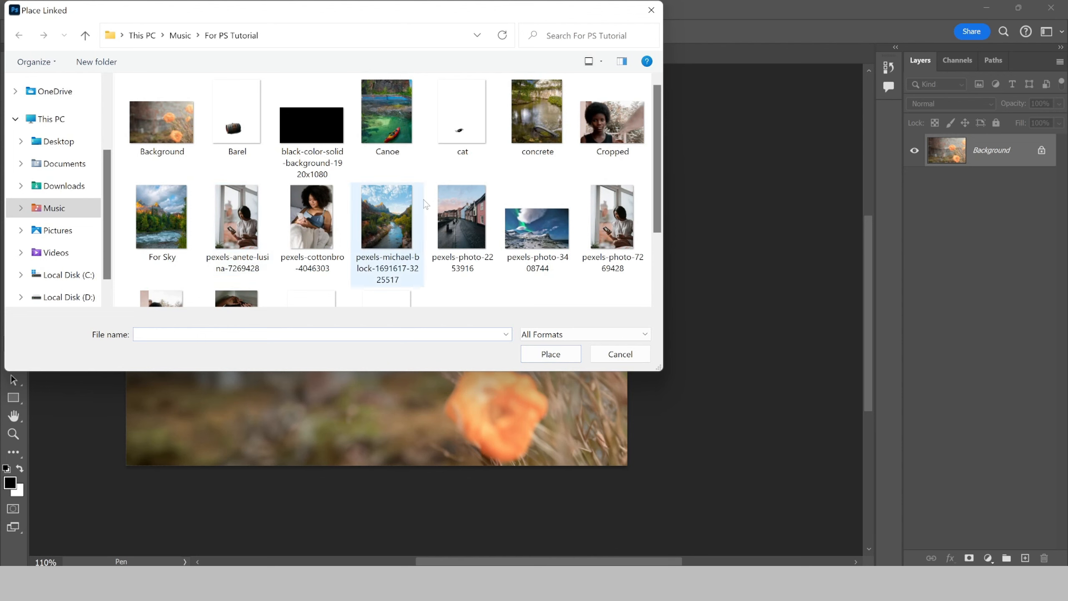
click(590, 132)
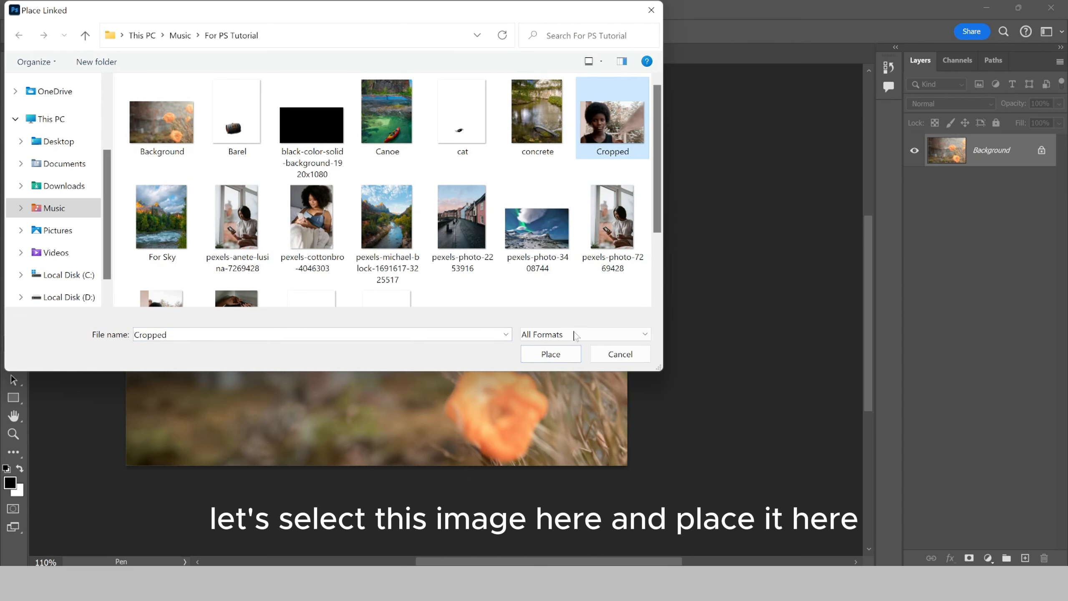
click(559, 355)
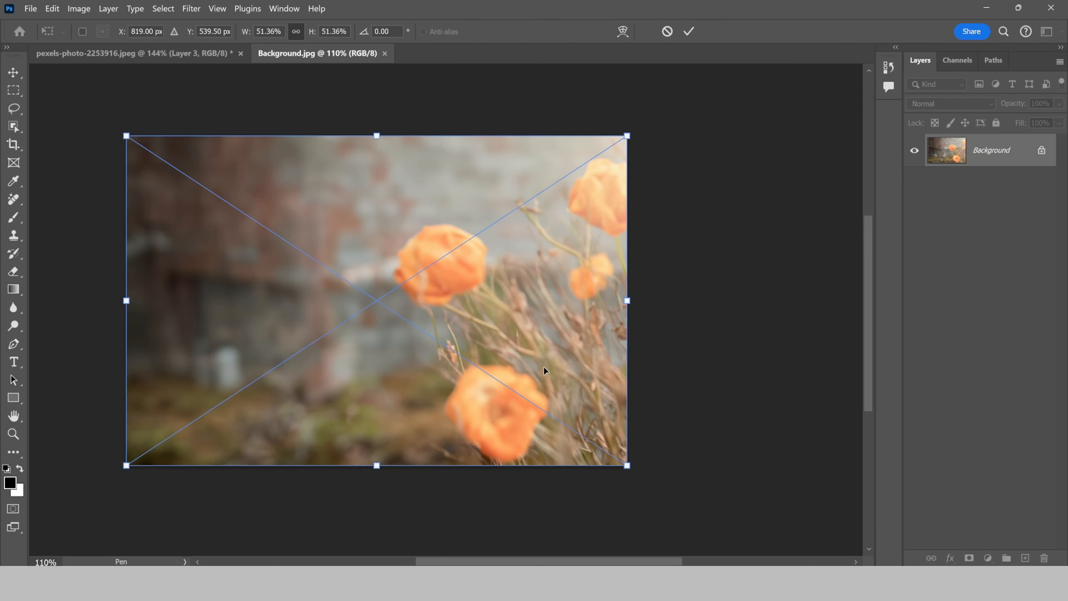
scroll(543, 372, down, 2)
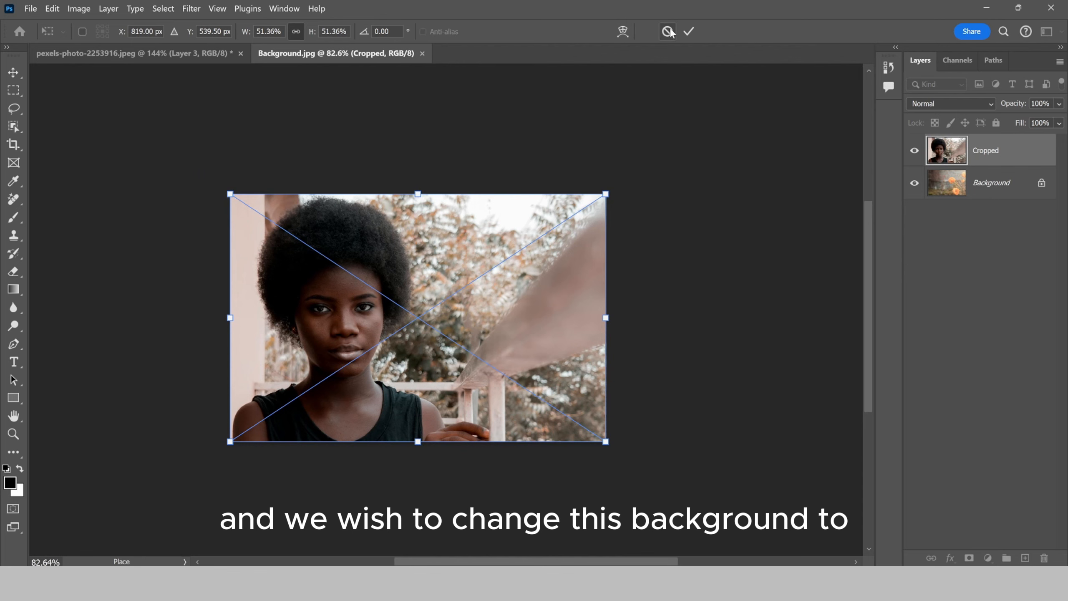
click(689, 31)
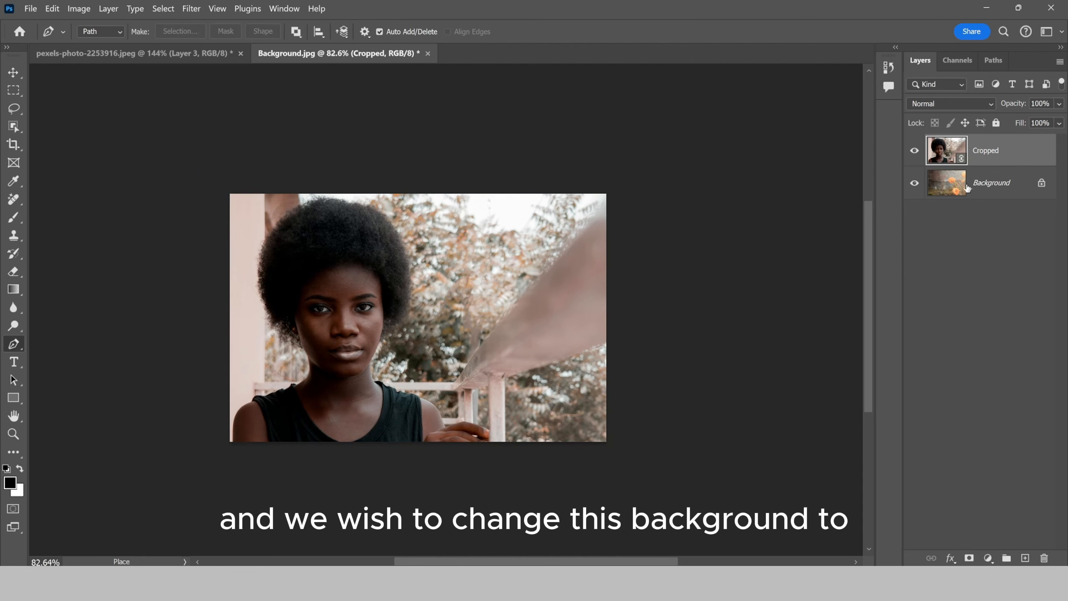
- Hide and reshow the Cropped layer to compare backgrounds, and select the woman on it with the Object Selection tool
click(915, 150)
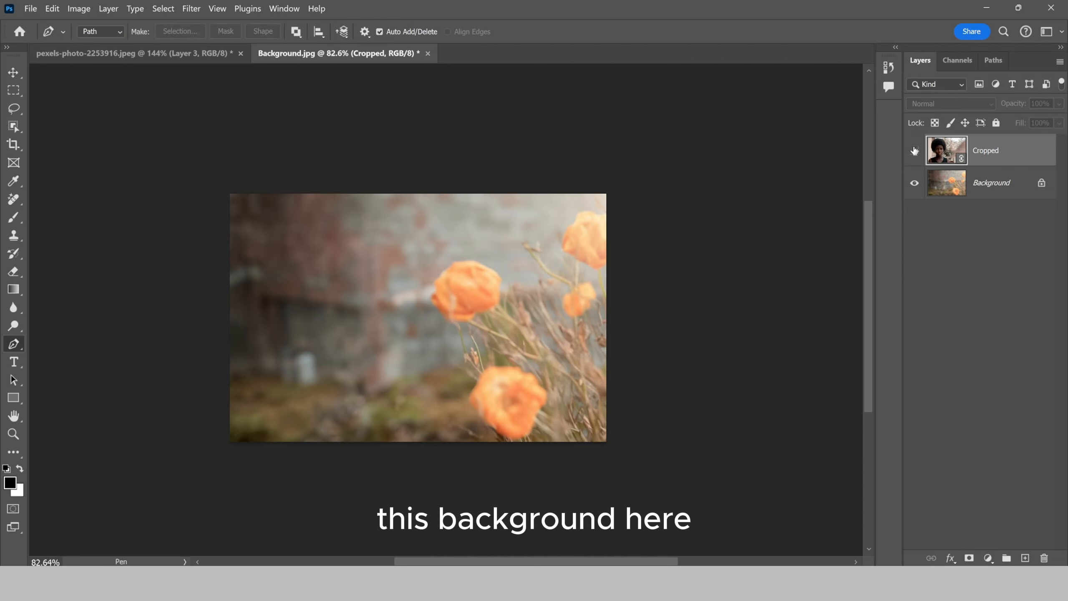
click(915, 150)
scroll(333, 232, up, 4)
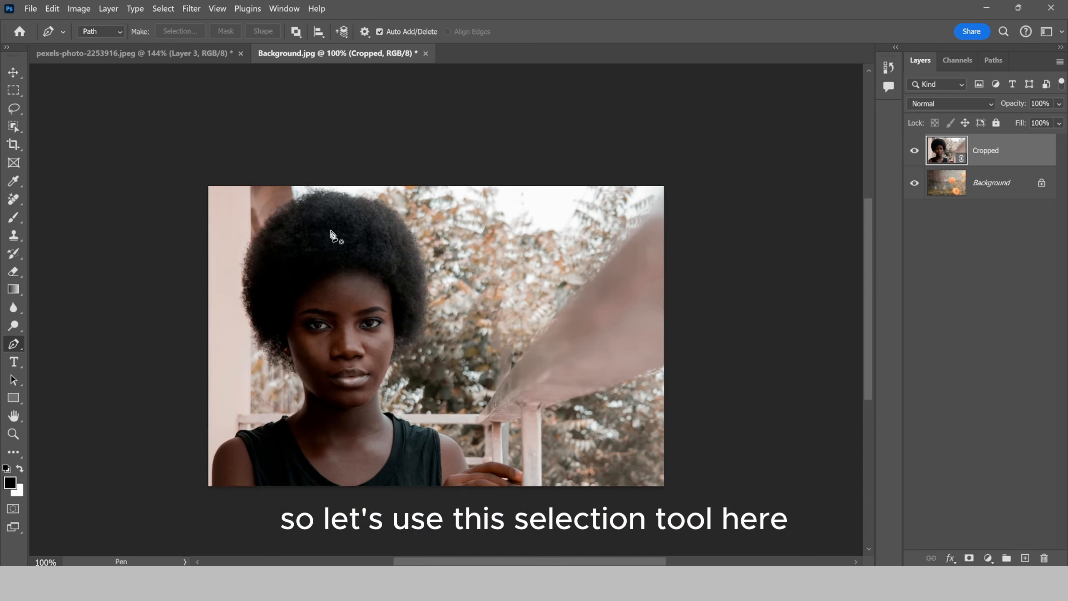
click(14, 128)
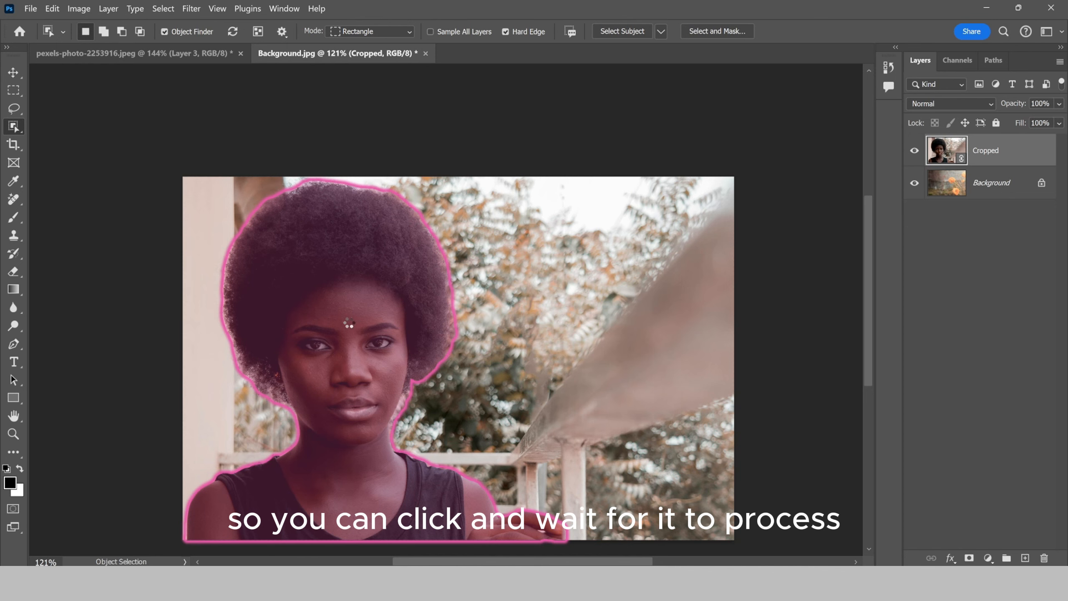
click(347, 321)
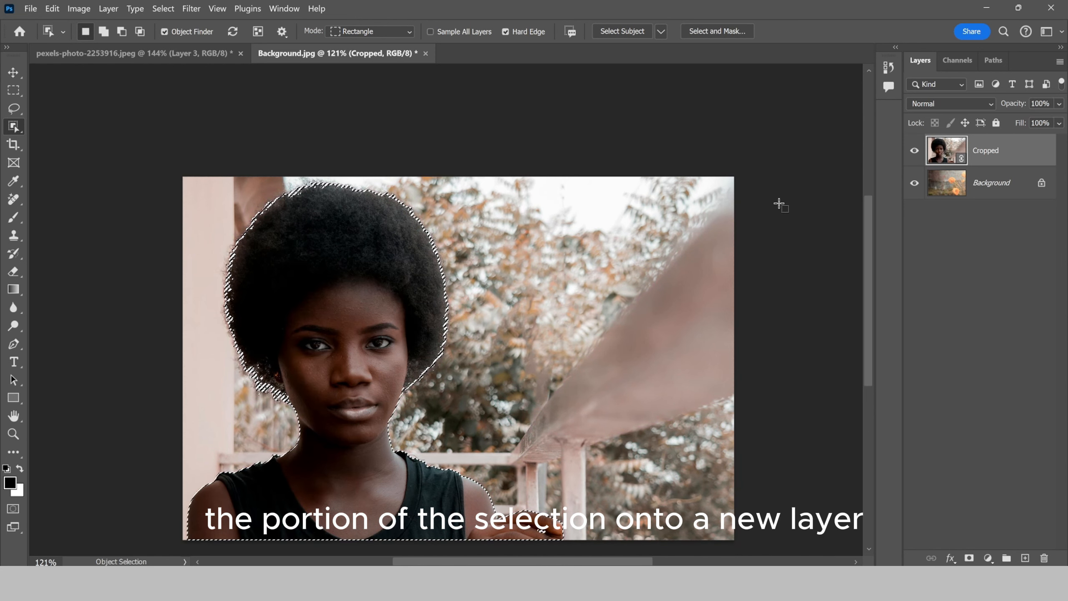
- Copy the selected woman onto a new layer and hide the Cropped layer to reveal the flower background behind her
key(ctrl+j)
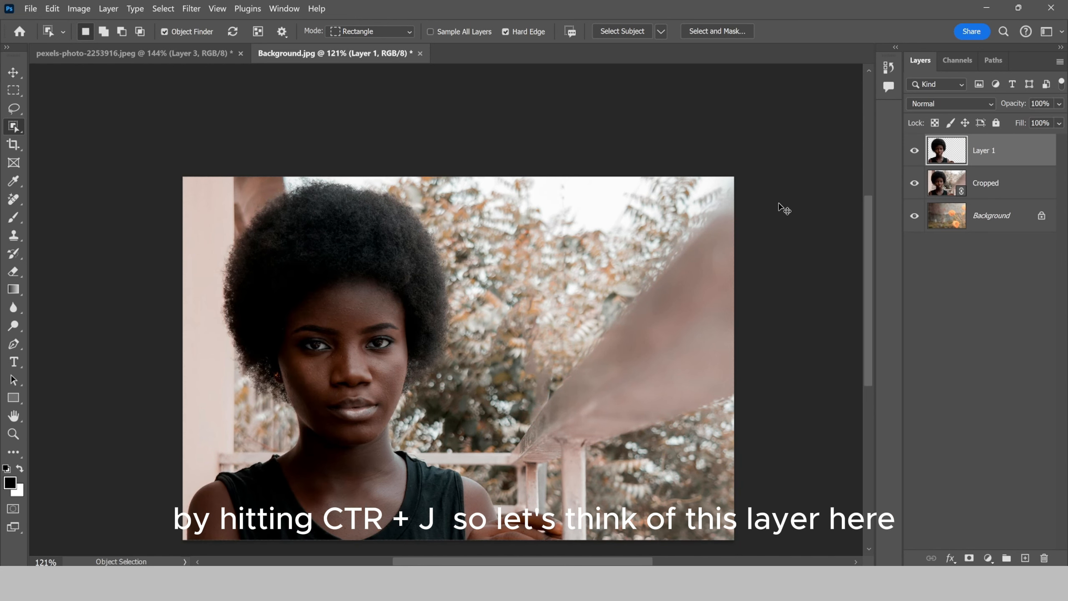
key(ctrl+minus)
click(914, 184)
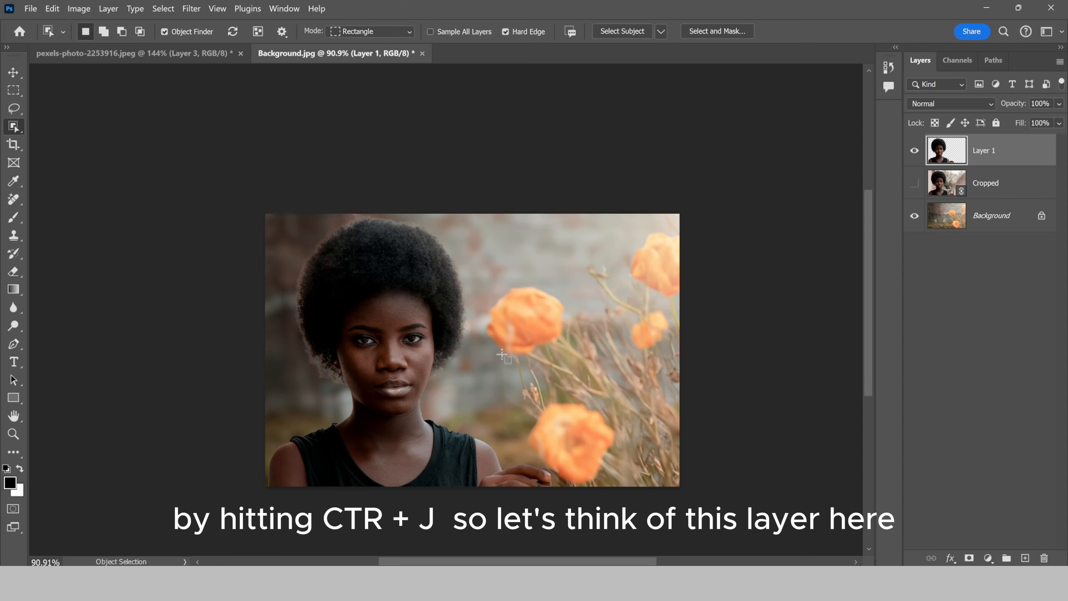
scroll(451, 370, up, 5)
scroll(669, 238, down, 4)
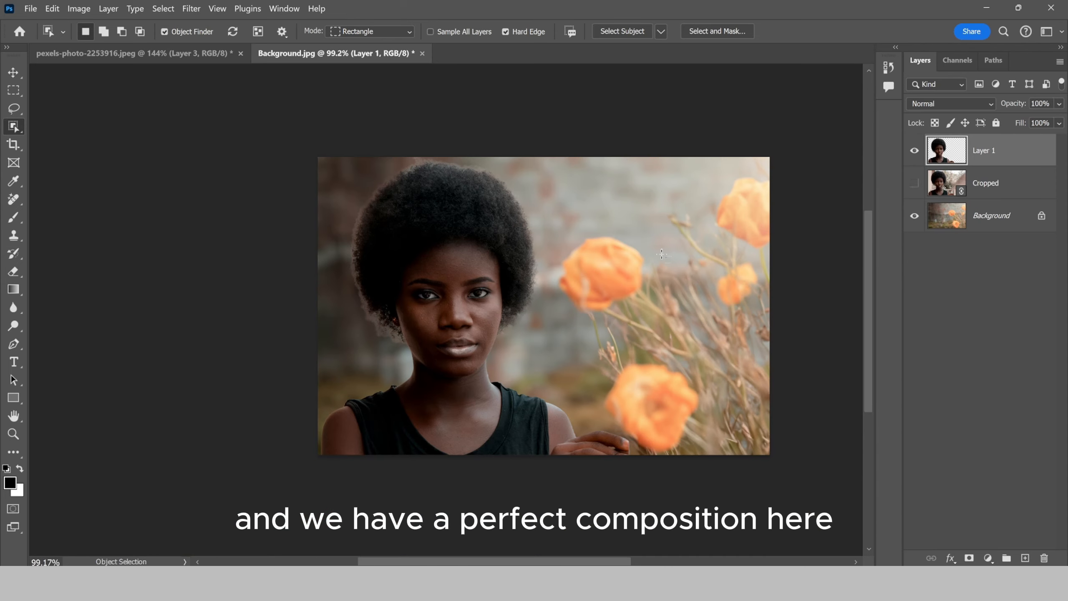
- Shift the cut-out woman on Layer 1 slightly left with the Move tool and check the composition
click(13, 73)
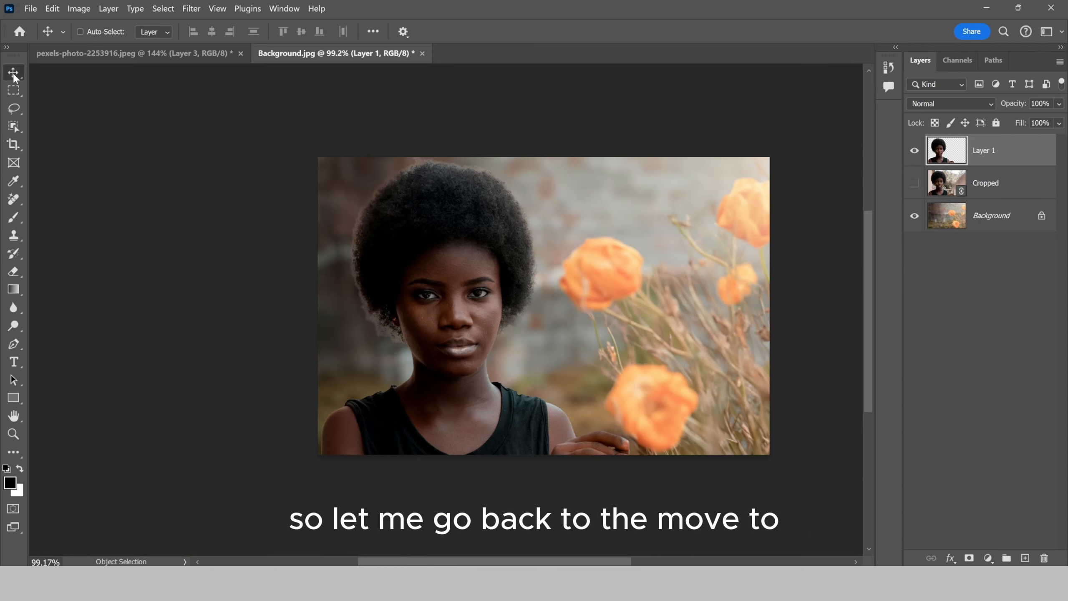
drag(478, 335, 474, 333)
scroll(388, 351, down, 3)
scroll(294, 355, up, 5)
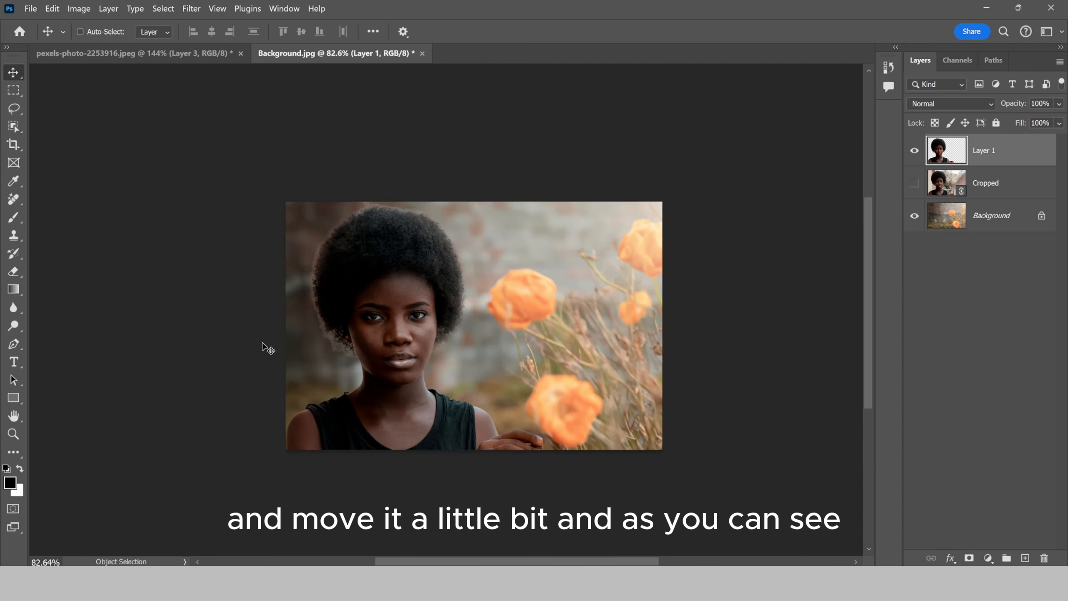
scroll(279, 361, up, 1)
scroll(279, 362, down, 3)
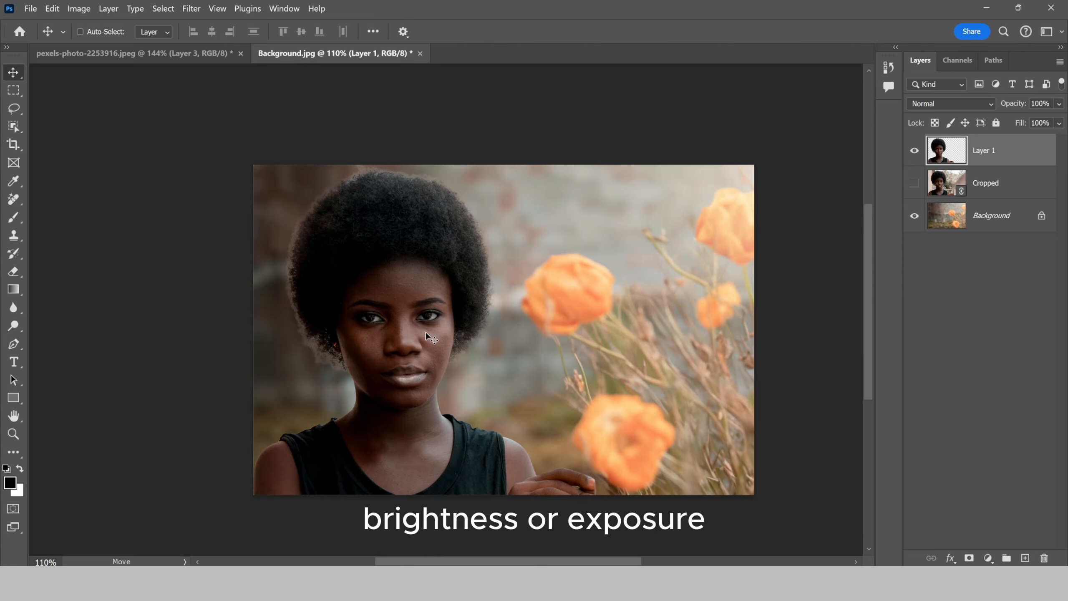
- Add a Hue/Saturation adjustment layer above Layer 1 and set its hue to +22
click(989, 559)
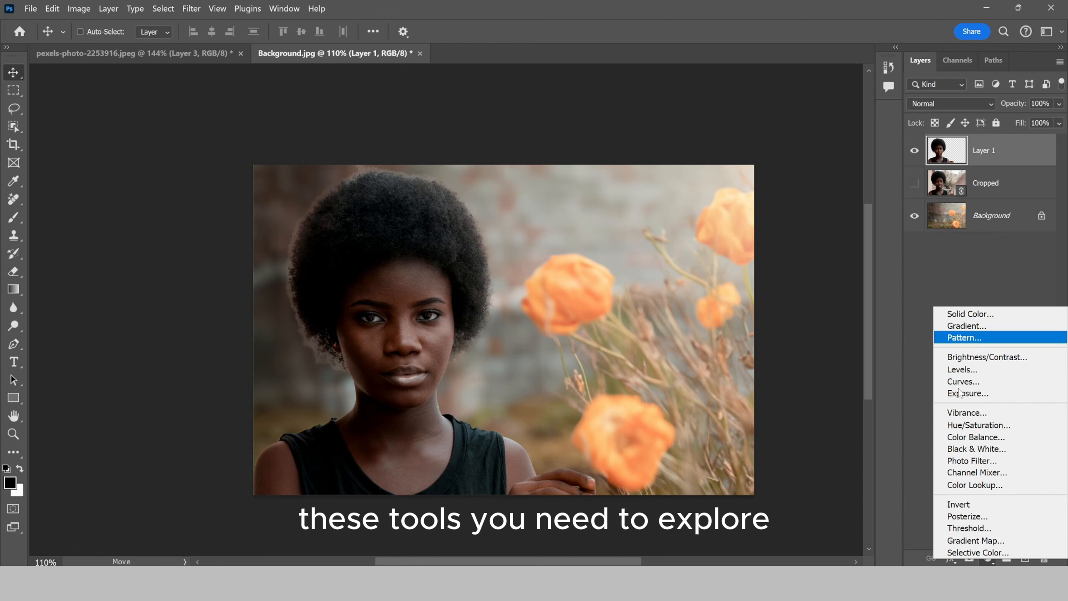
click(964, 426)
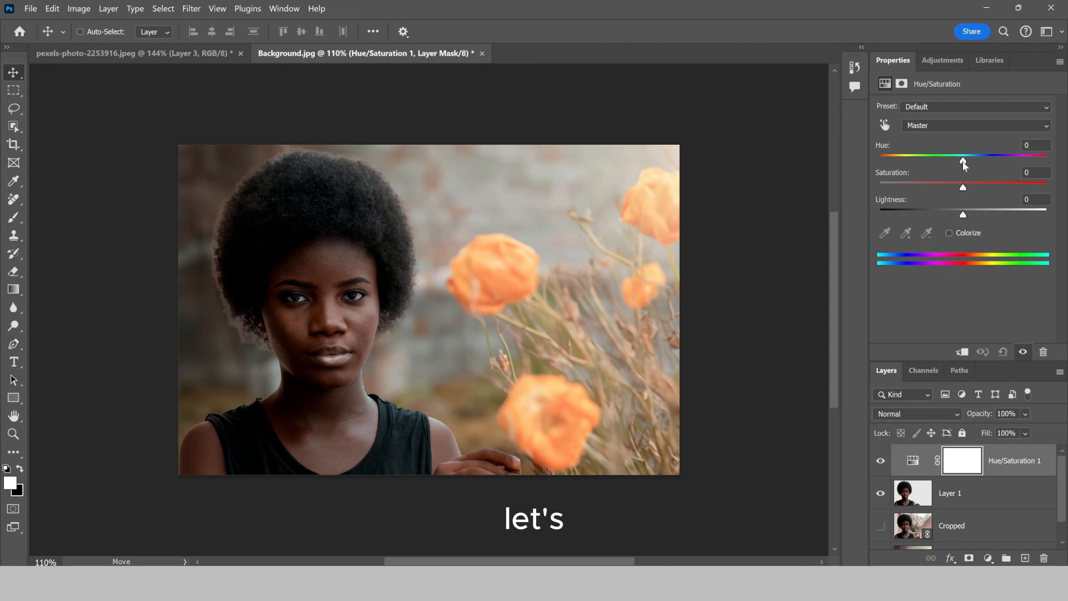
drag(963, 162, 981, 162)
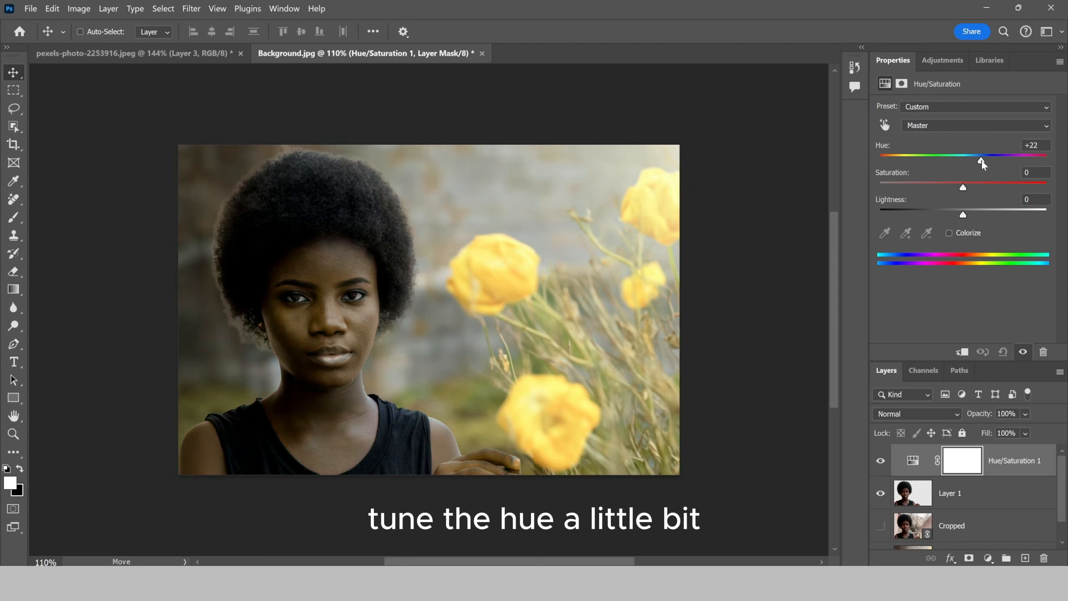
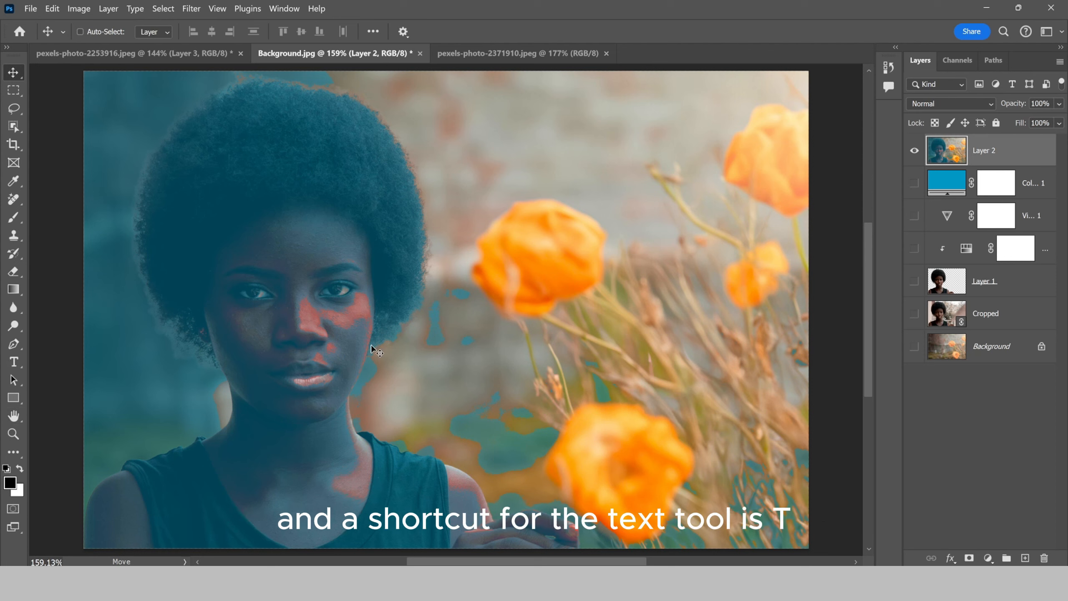
- Add the white text "FASHION" over the upper flowers and enlarge it to 179 pt
key(t)
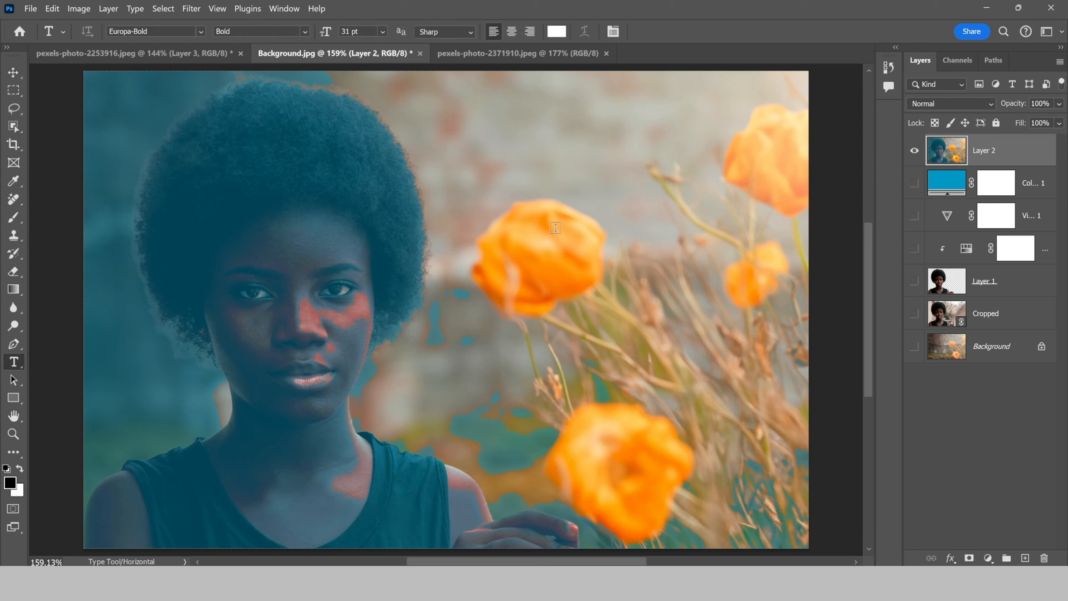
click(497, 204)
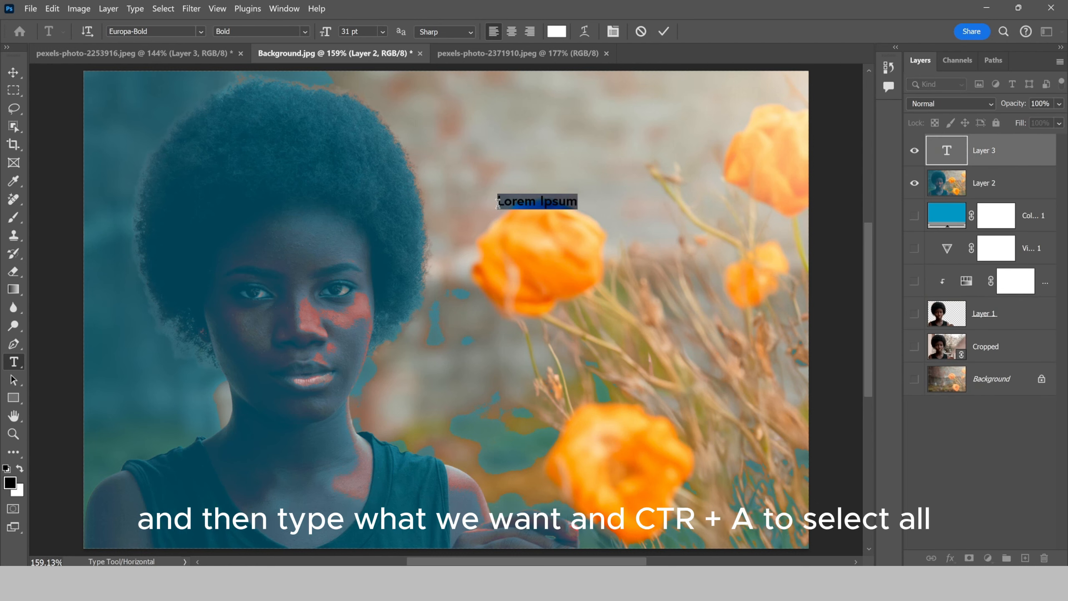
text(FASHION)
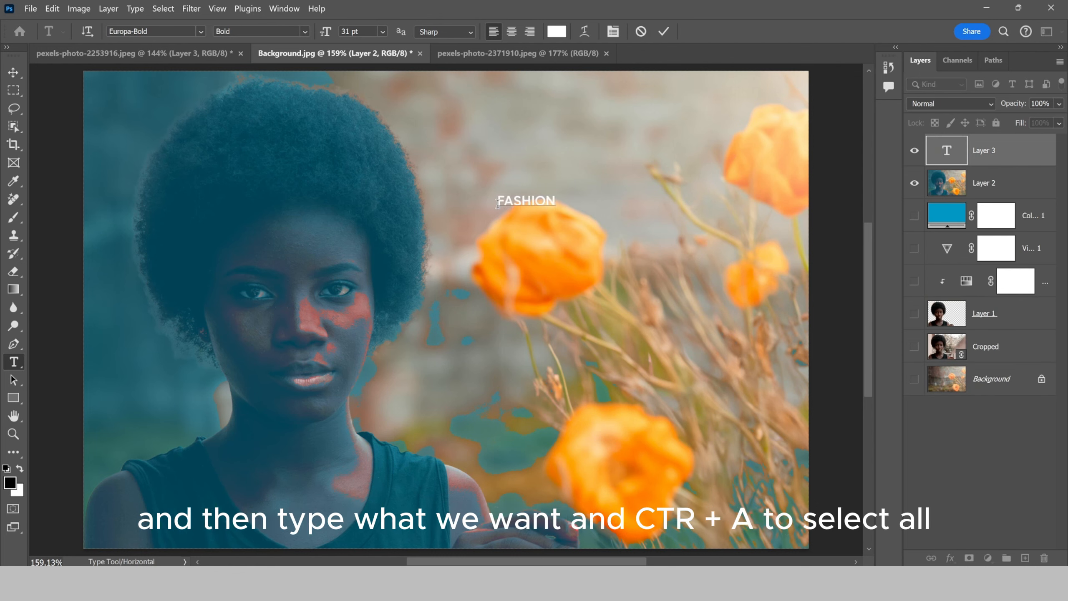
key(ctrl+a)
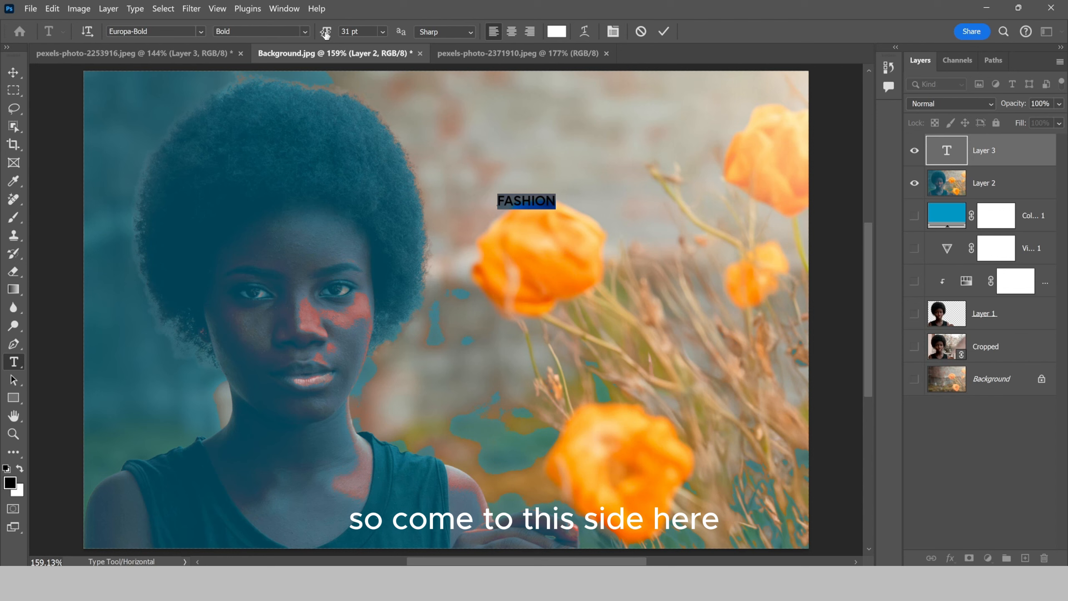
drag(326, 34, 428, 63)
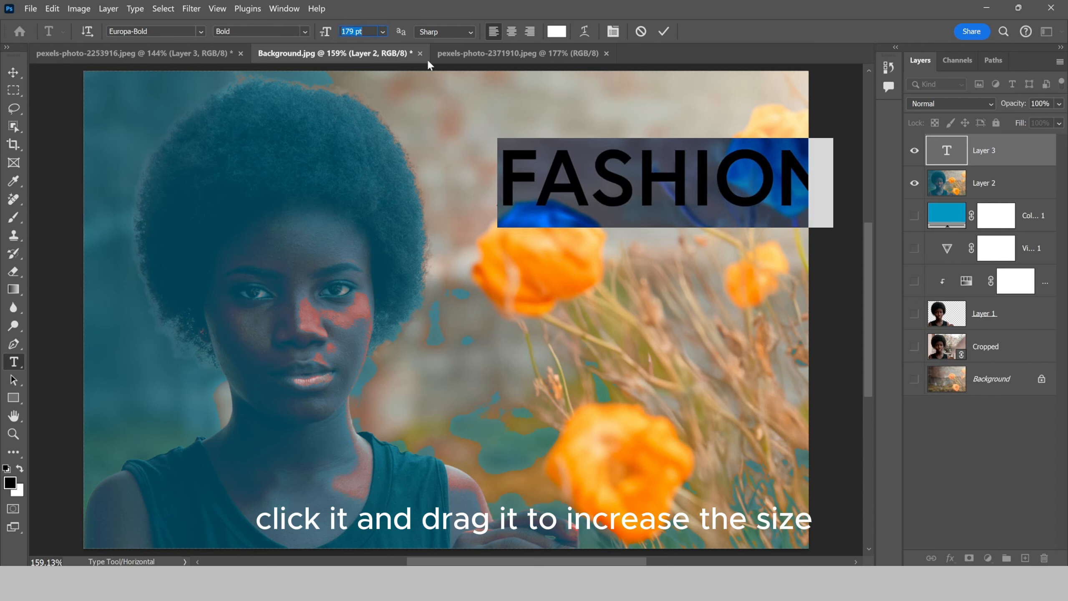
click(664, 31)
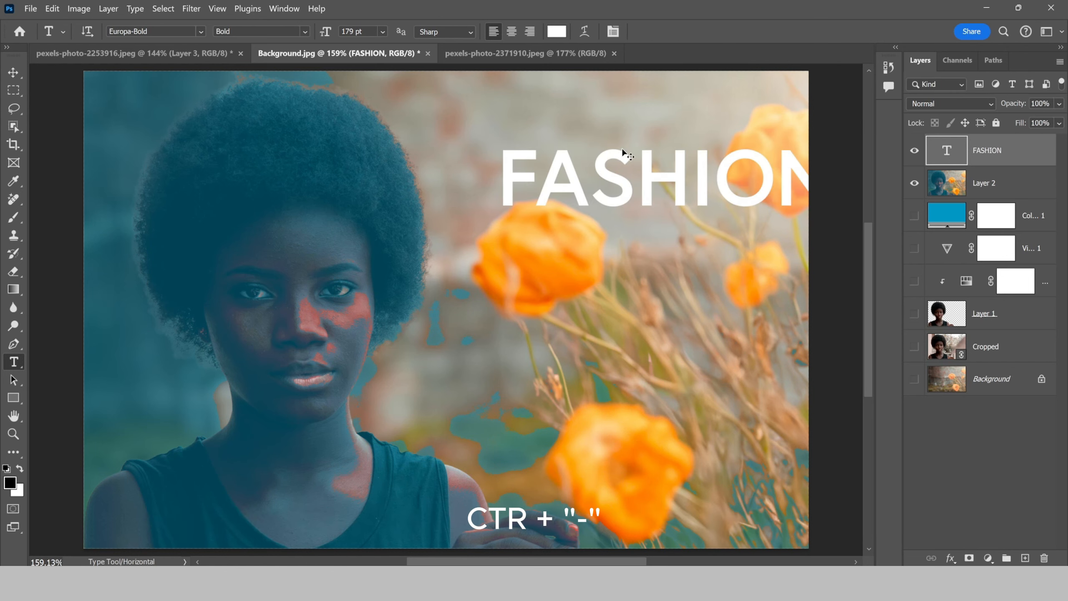
- Move the FASHION text left so that the whole word fits inside the image beside the woman's head
key(ctrl+minus)
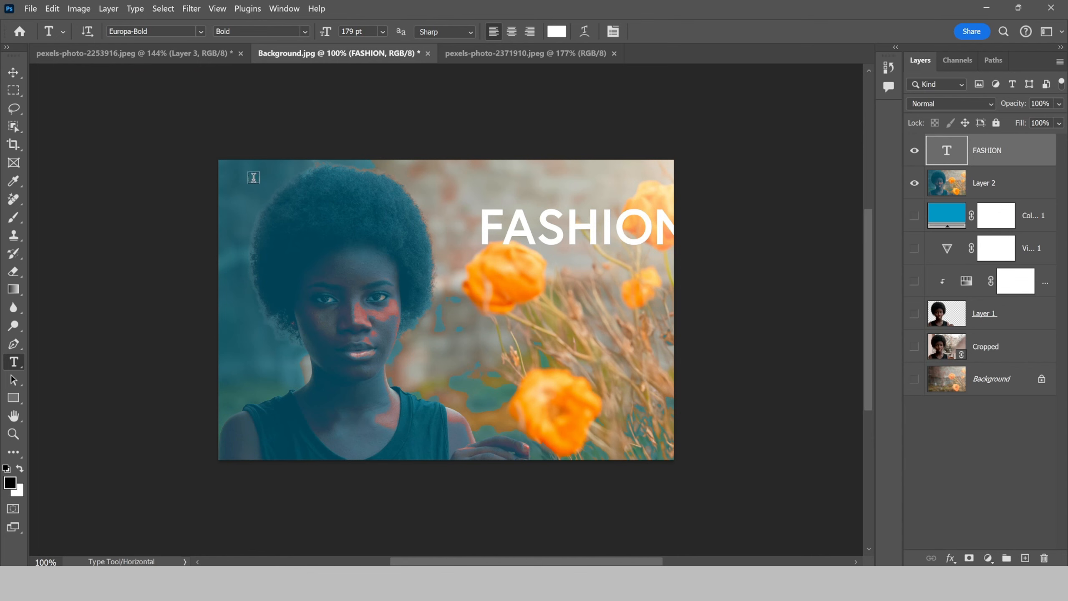
click(16, 73)
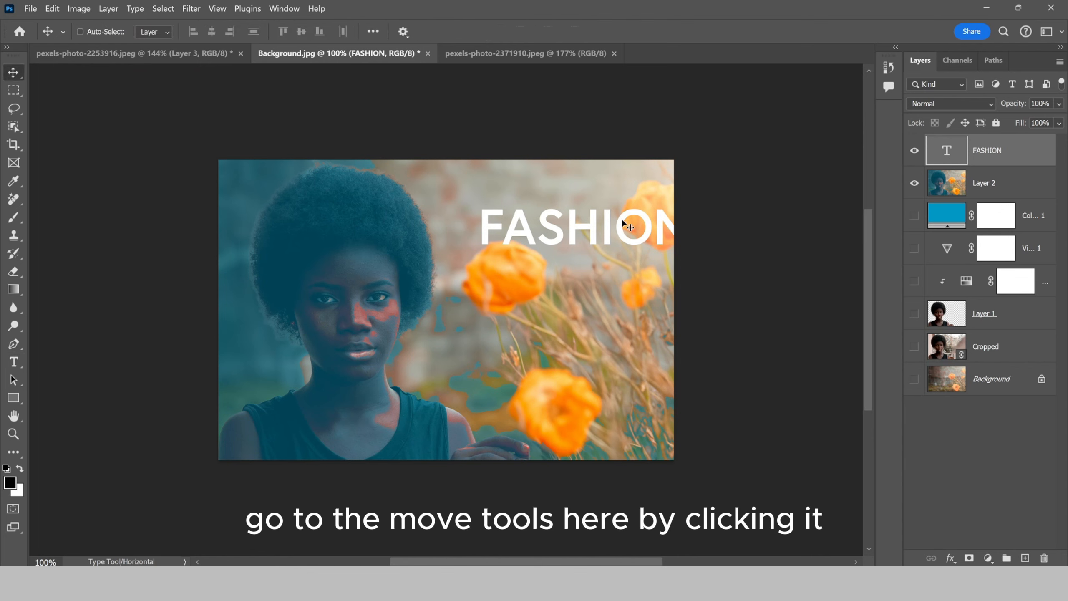
drag(618, 238, 564, 249)
scroll(513, 306, up, 3)
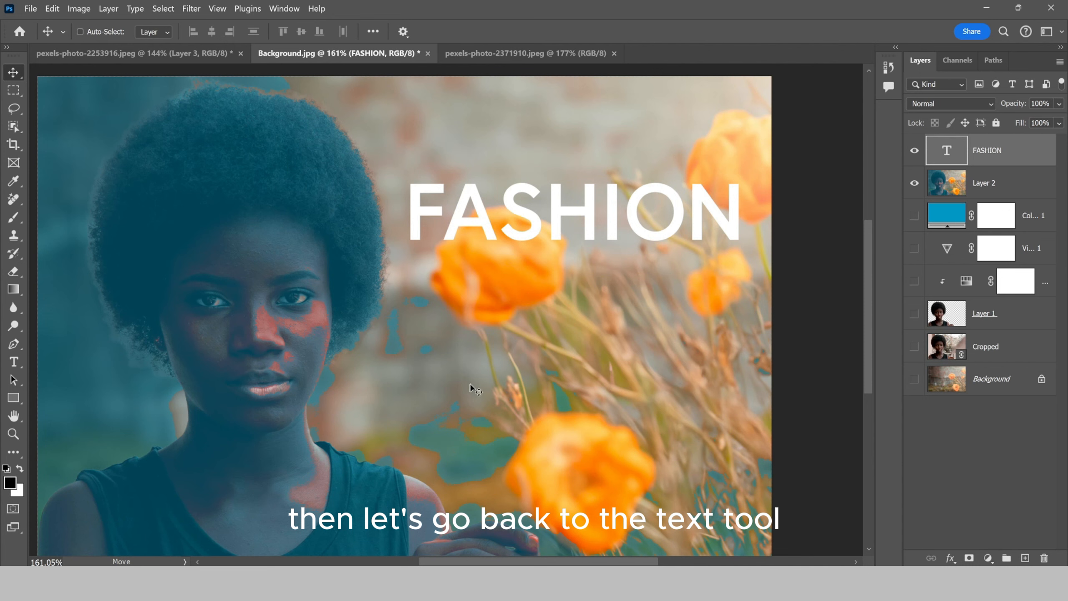
- Add a new text layer below FASHION reading "Afro Hair" with "Love" on a second line
key(t)
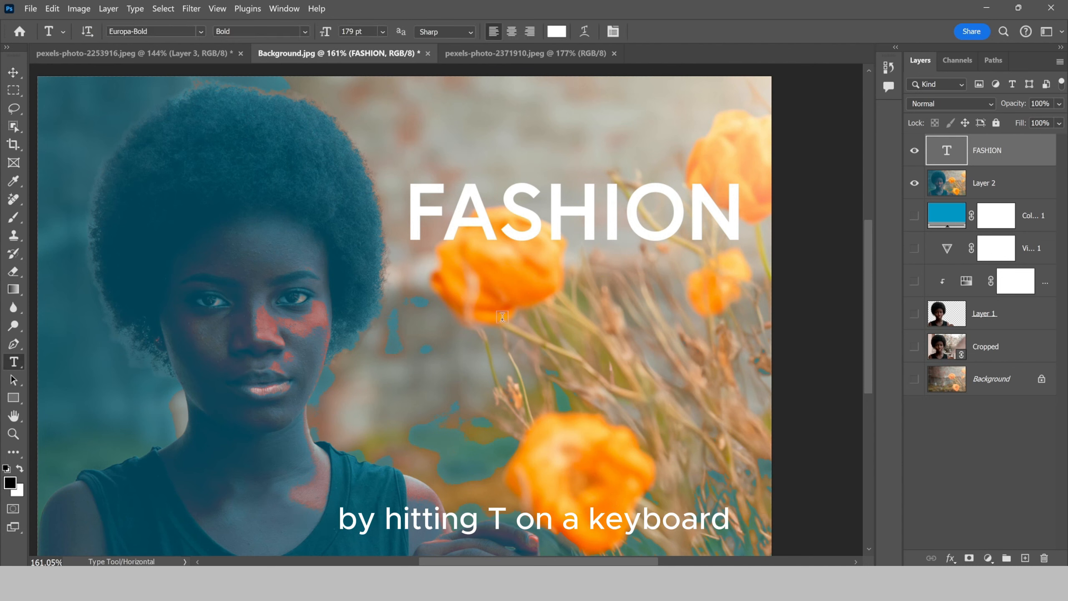
click(500, 316)
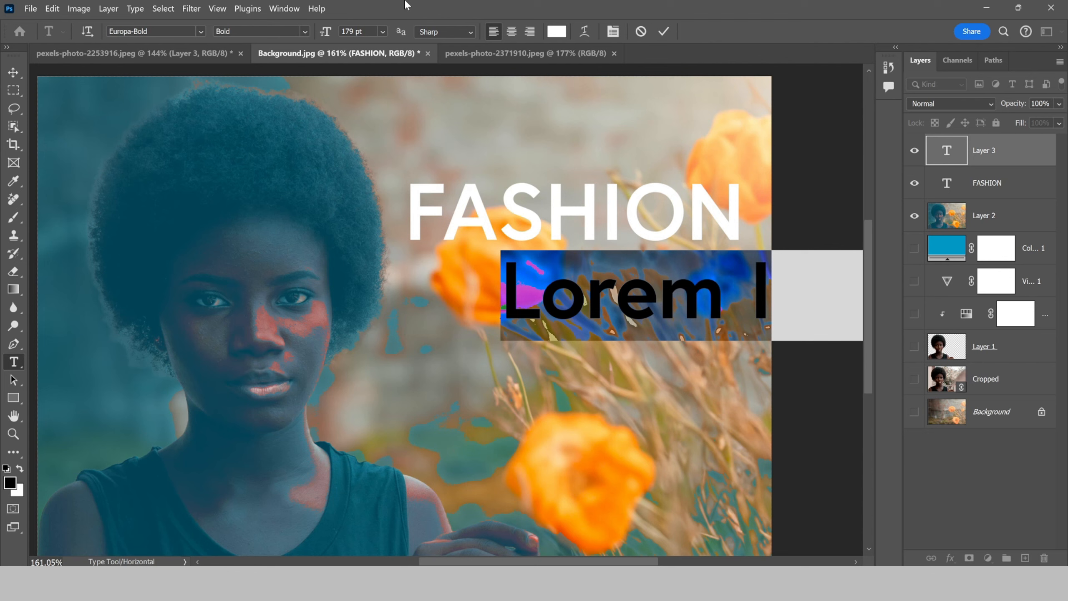
text(Afr)
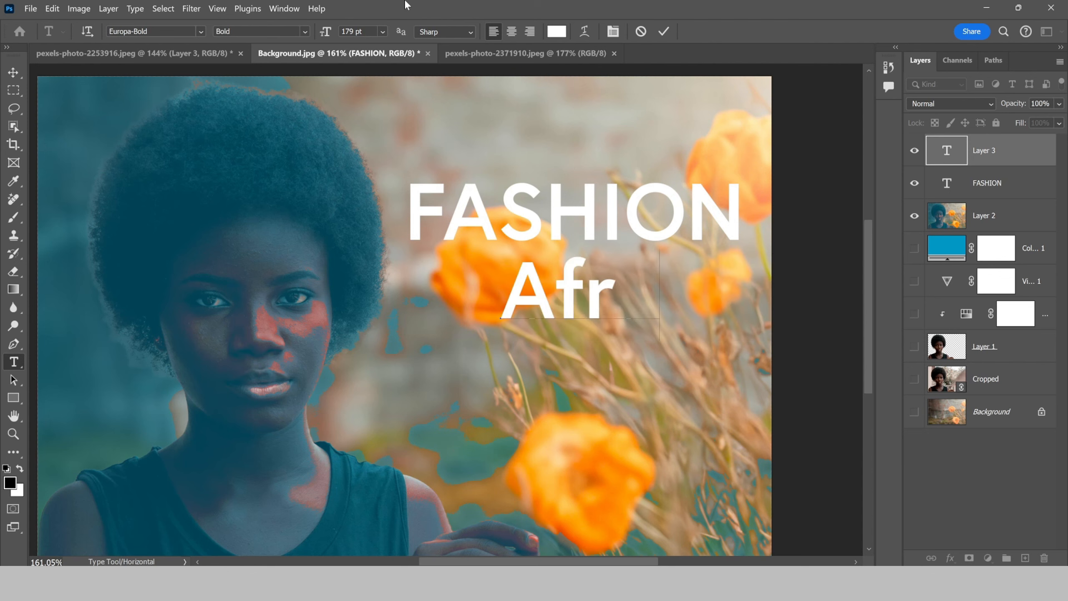
text(o Ha)
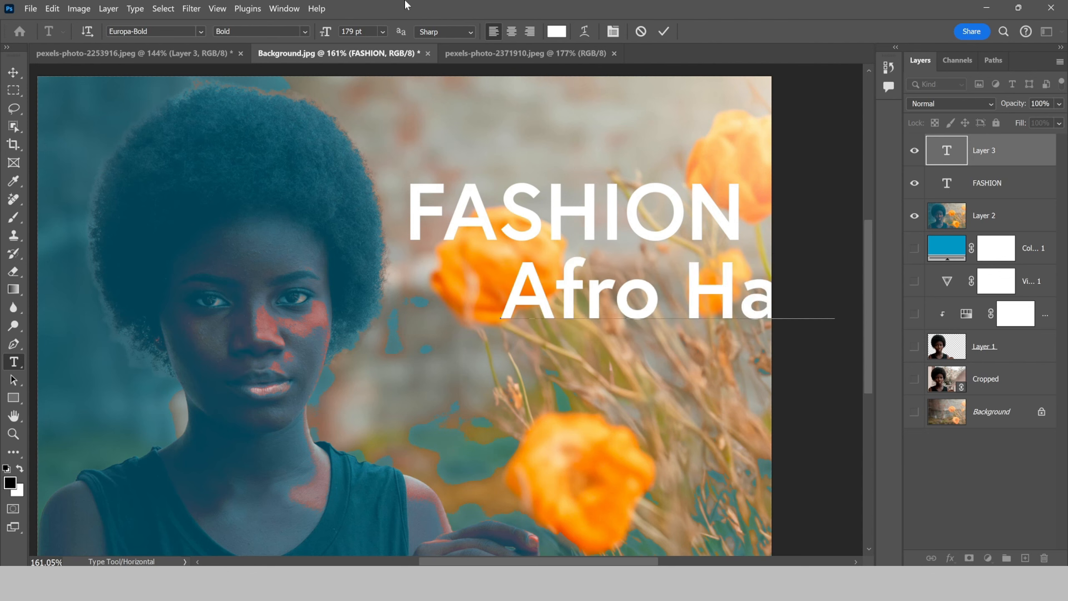
text(irH)
key(BackSpace)
text(Love)
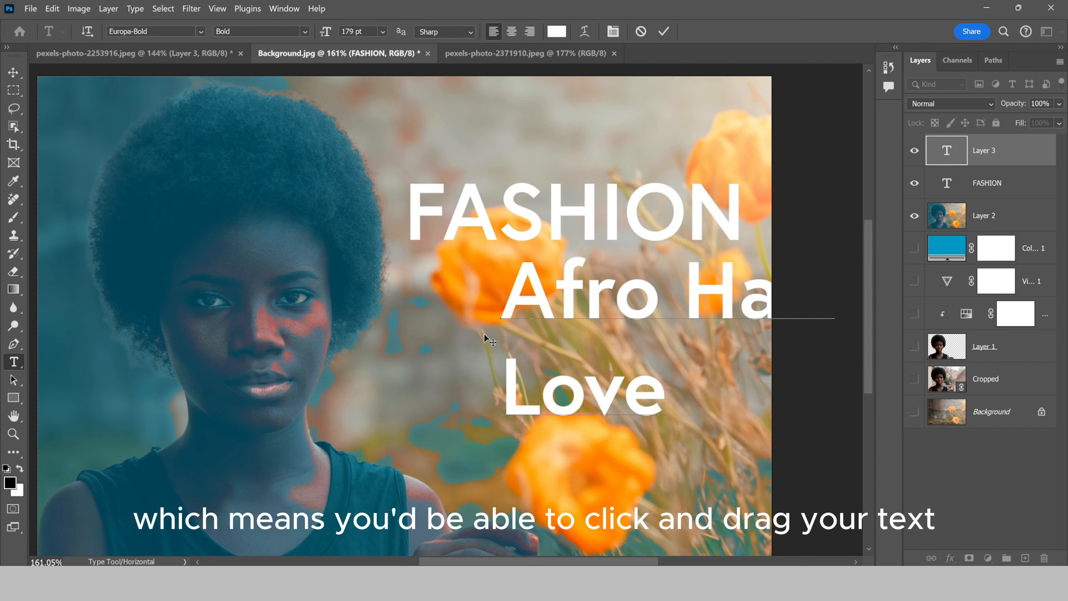
- Center-align the "Afro Hair Love" text and place it just beneath FASHION at a size of 100 pt
drag(484, 335, 405, 332)
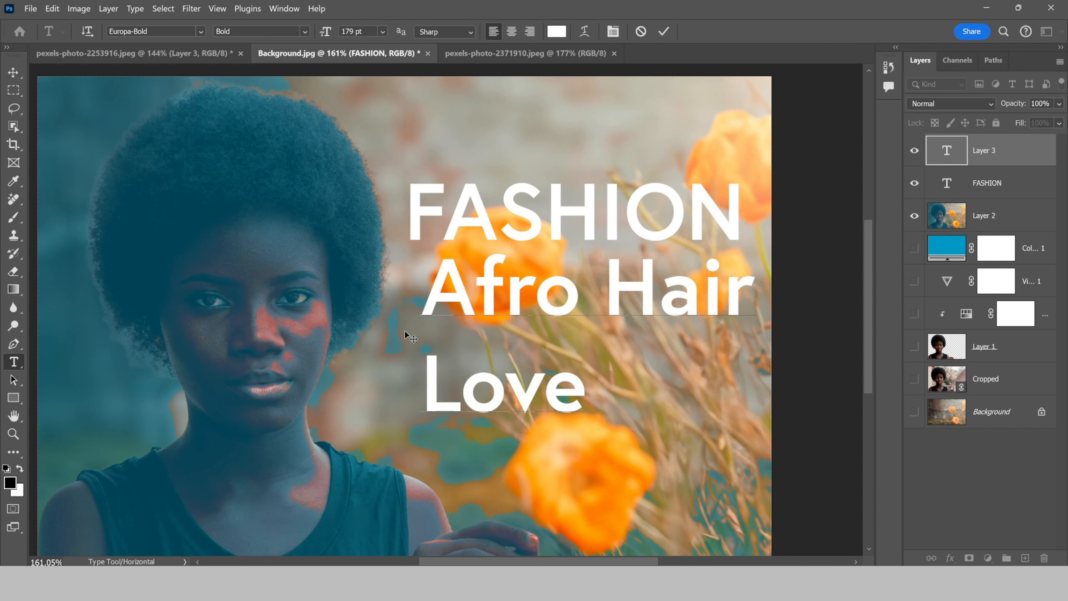
key(ctrl+a)
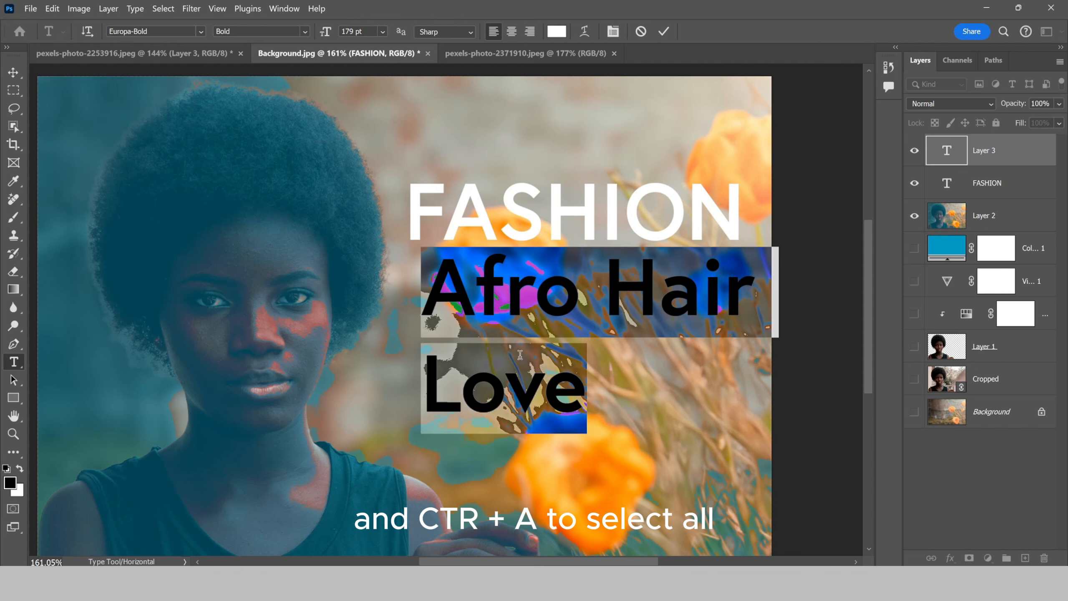
click(512, 36)
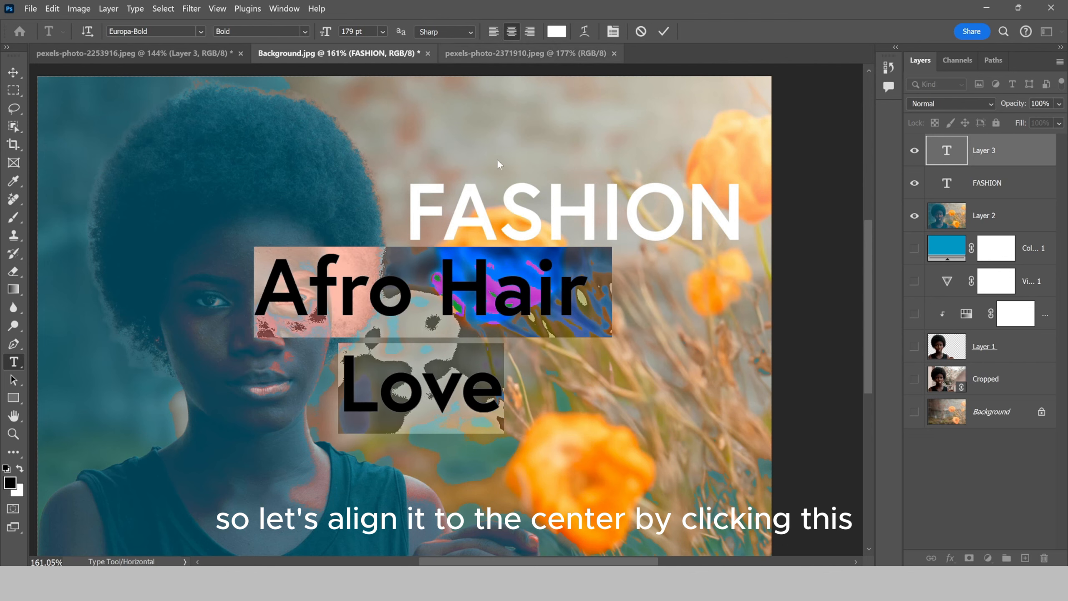
drag(422, 236, 569, 248)
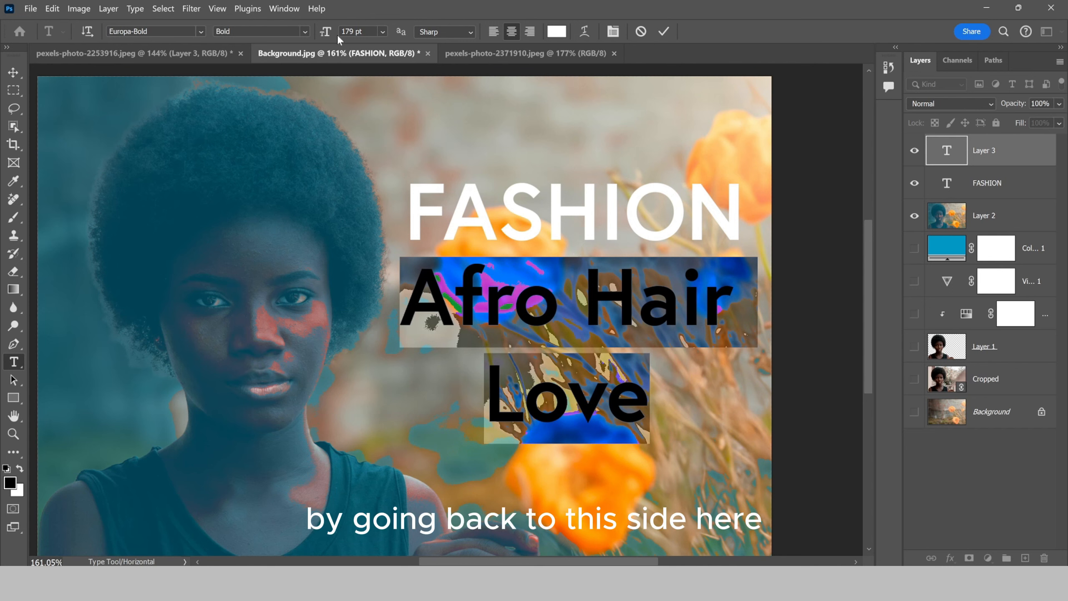
drag(326, 32, 266, 45)
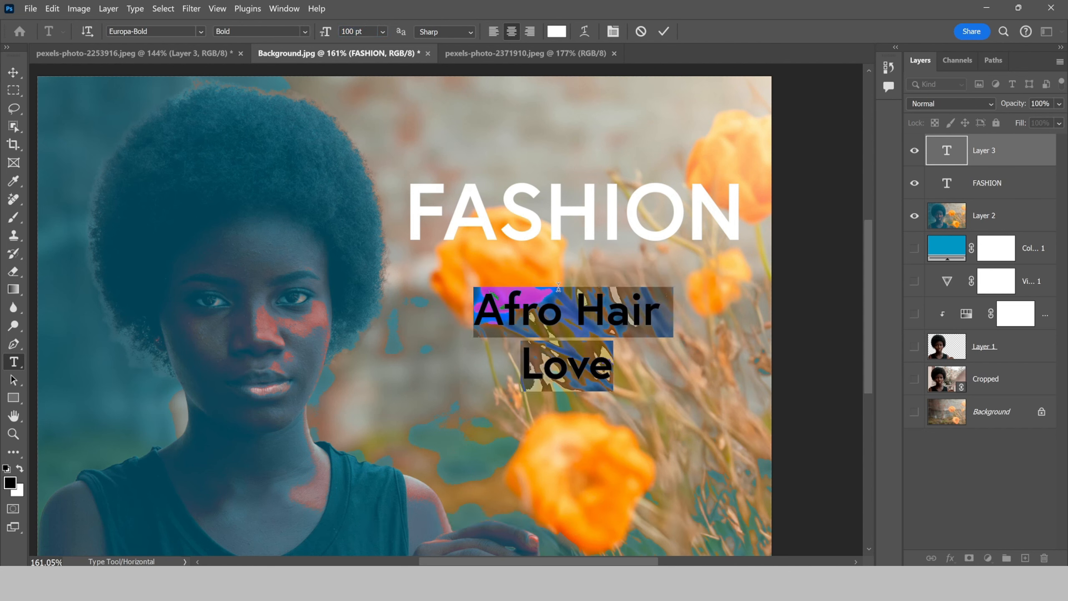
drag(558, 288, 570, 258)
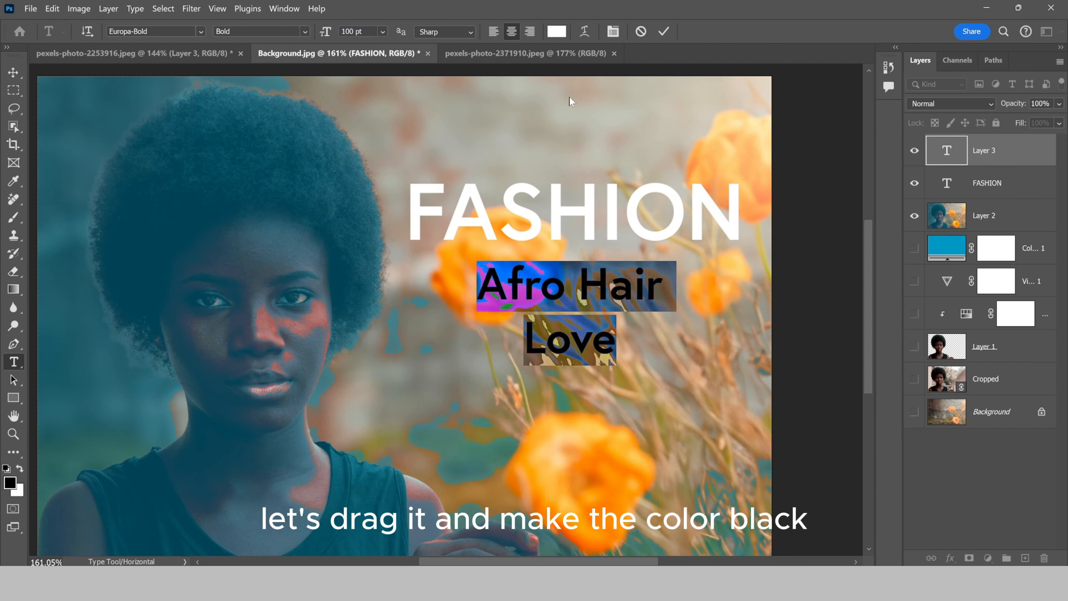
- Change the color of the "Afro Hair Love" text to black (000000)
click(557, 32)
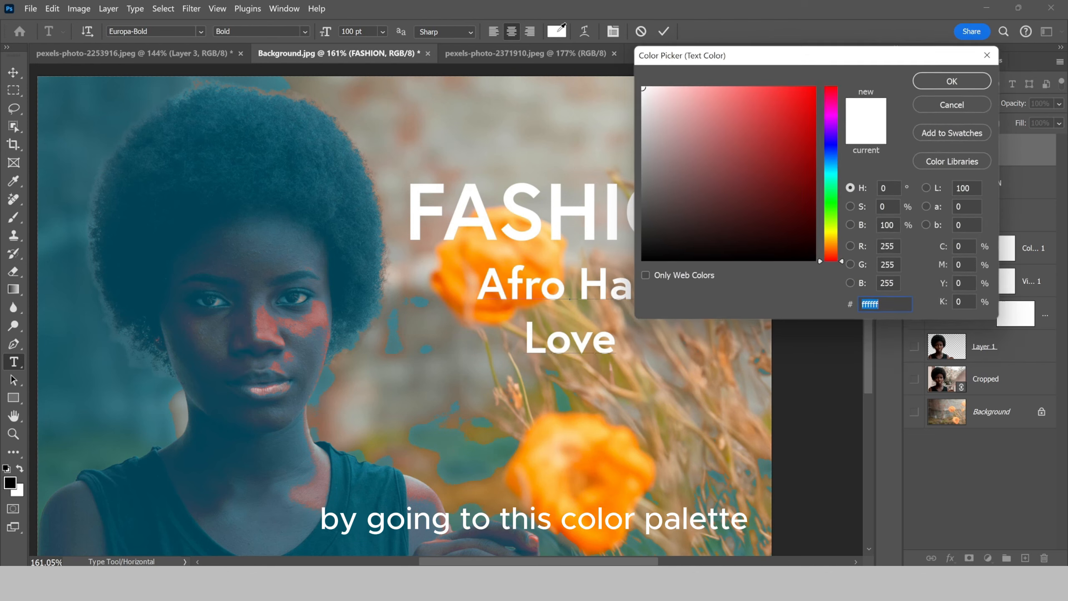
click(673, 144)
click(597, 269)
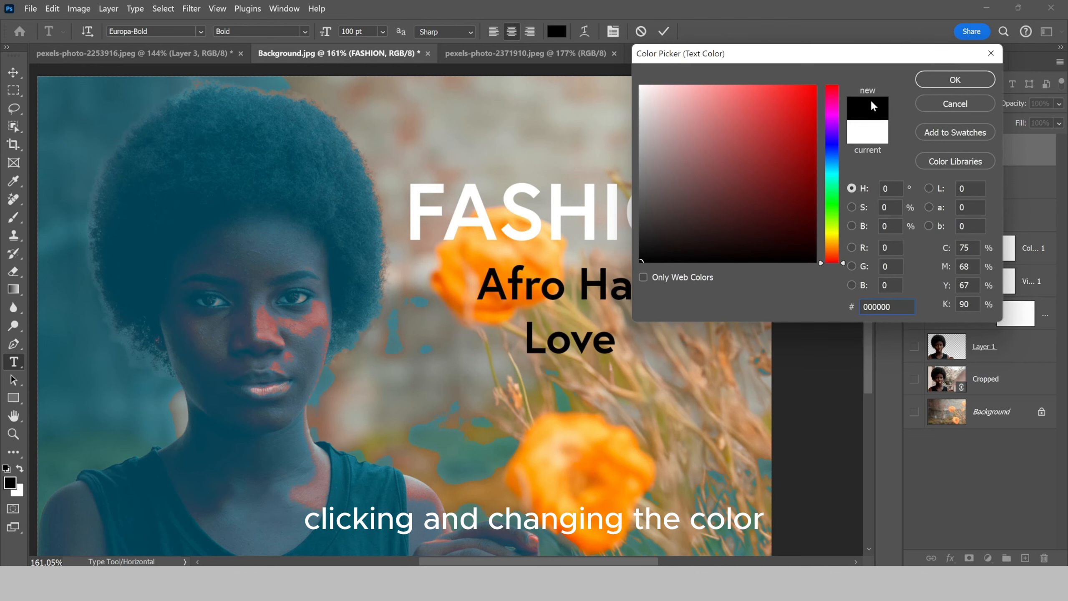
click(955, 80)
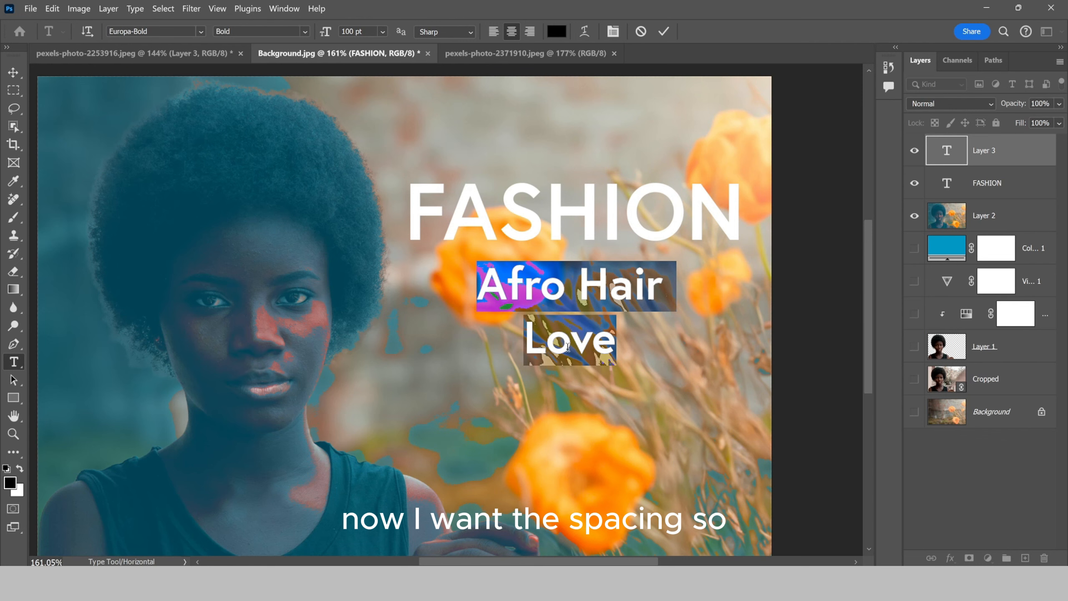
- Tighten the leading of the "Afro Hair Love" text to 85 pt and move it up closer to FASHION
click(540, 304)
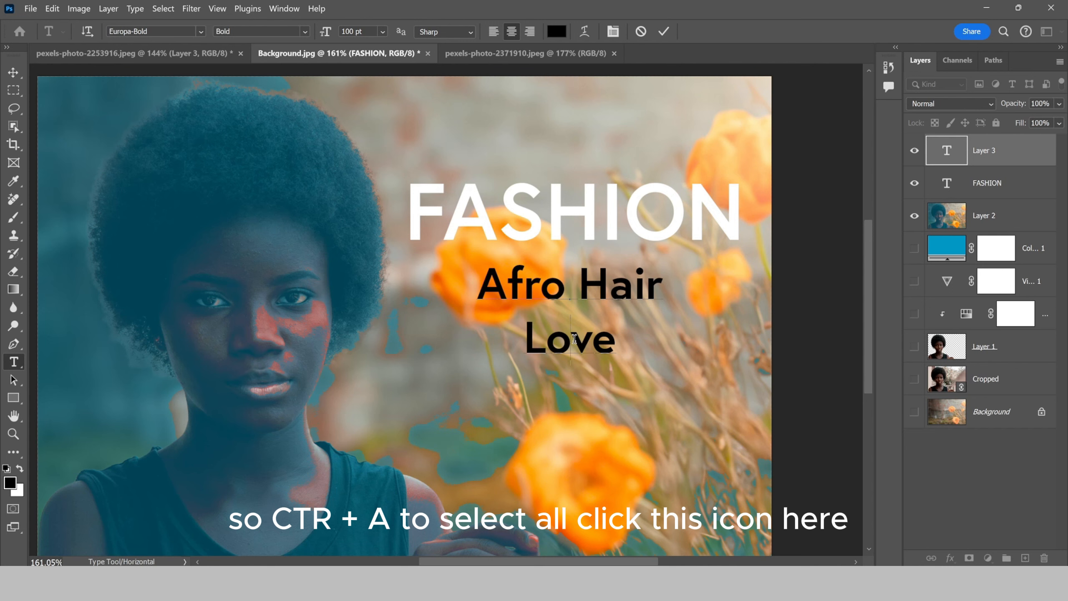
key(ctrl+a)
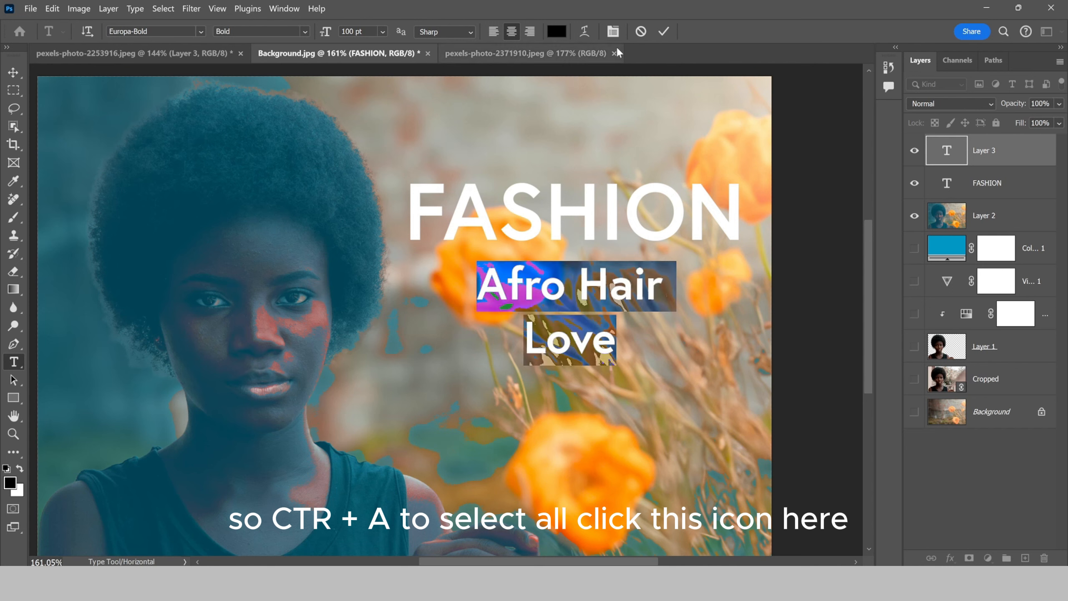
click(613, 33)
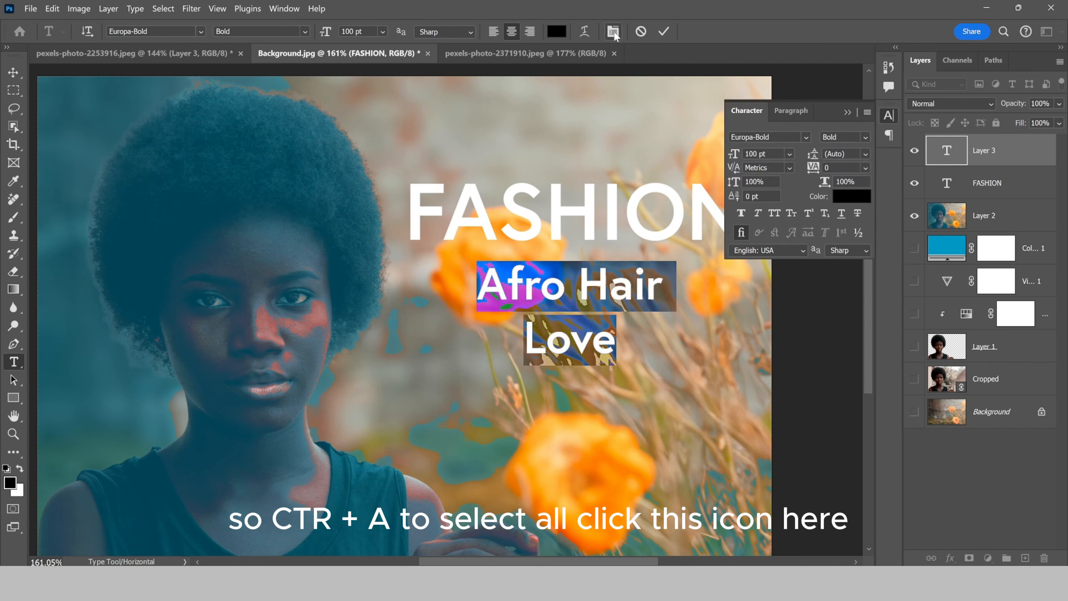
drag(814, 157, 789, 167)
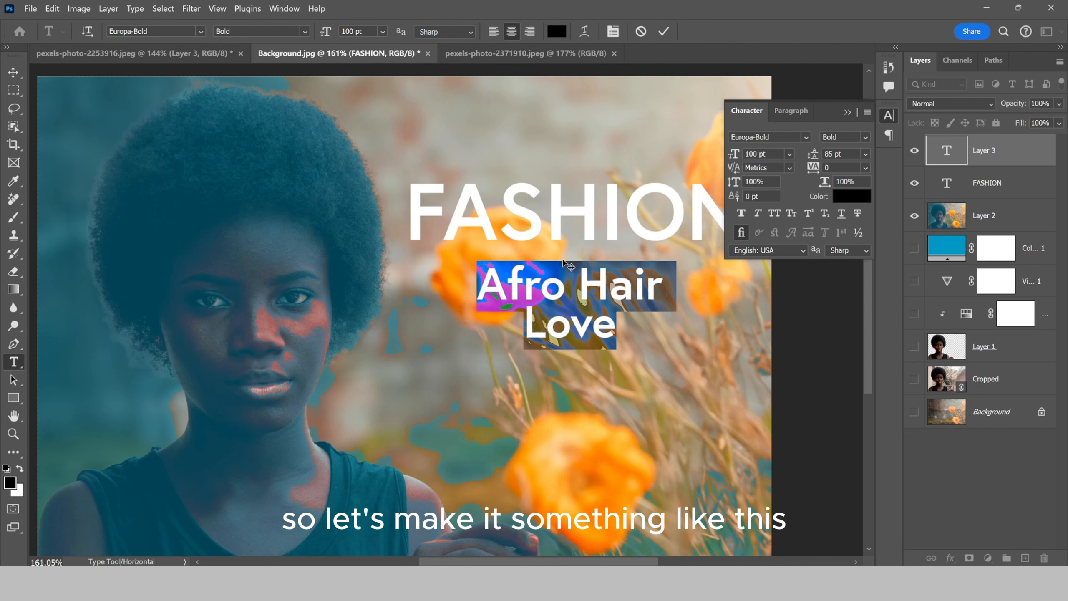
drag(565, 259, 562, 246)
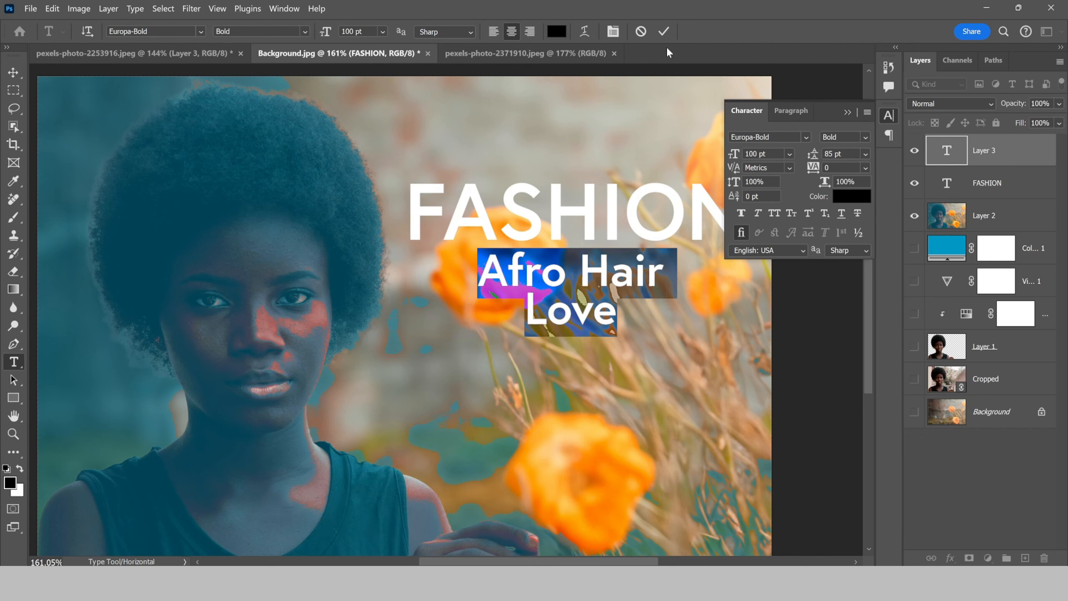
click(663, 31)
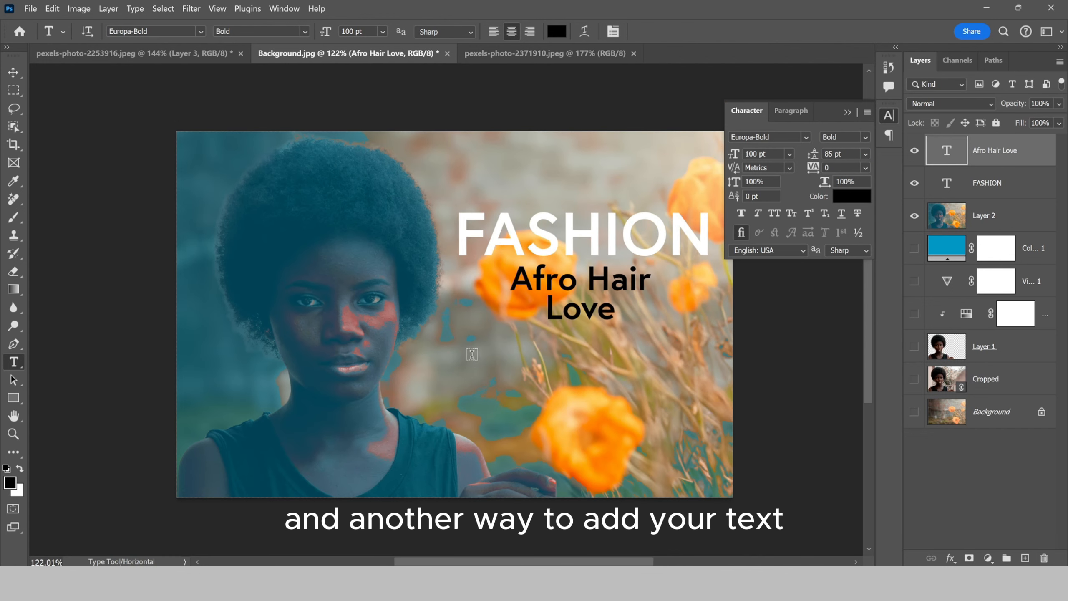
- Add a paragraph text box of Lorem ipsum placeholder text below "Afro Hair Love", left-aligned at 24 pt with 33 pt leading
drag(466, 342, 738, 498)
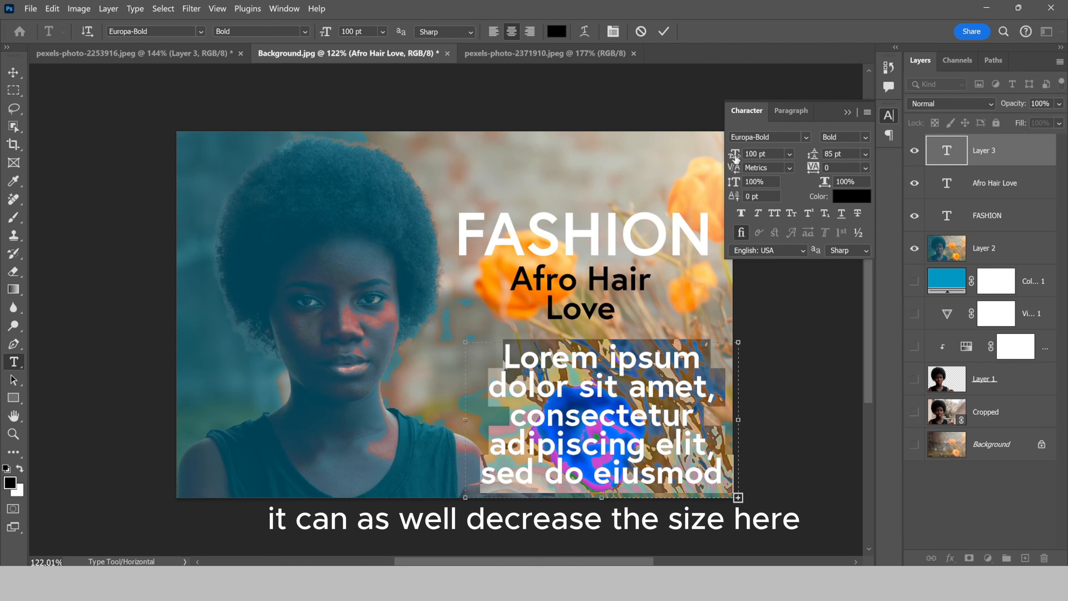
drag(736, 157, 682, 170)
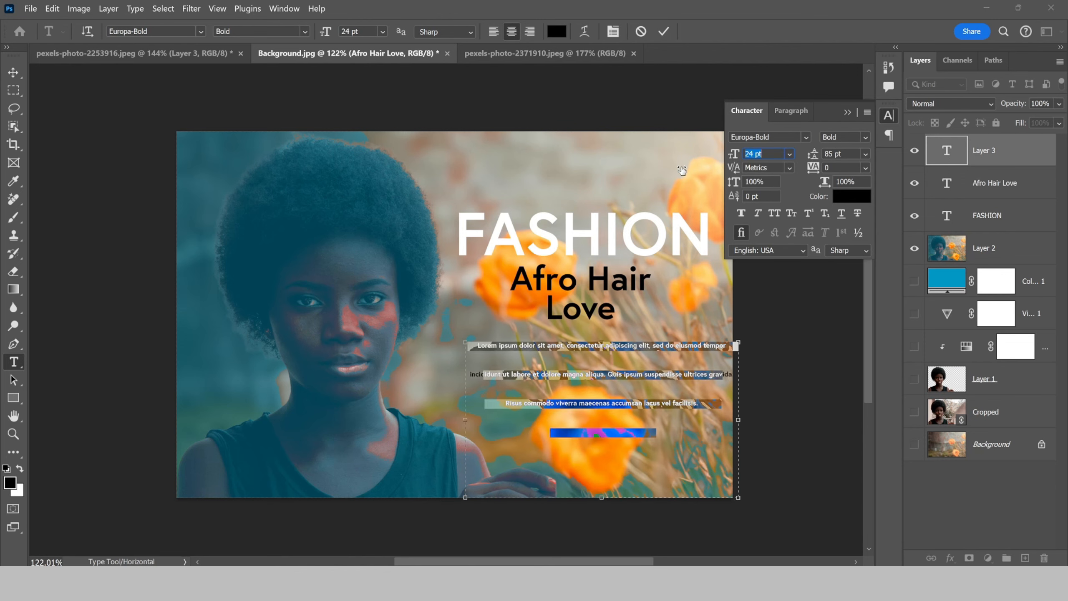
click(494, 32)
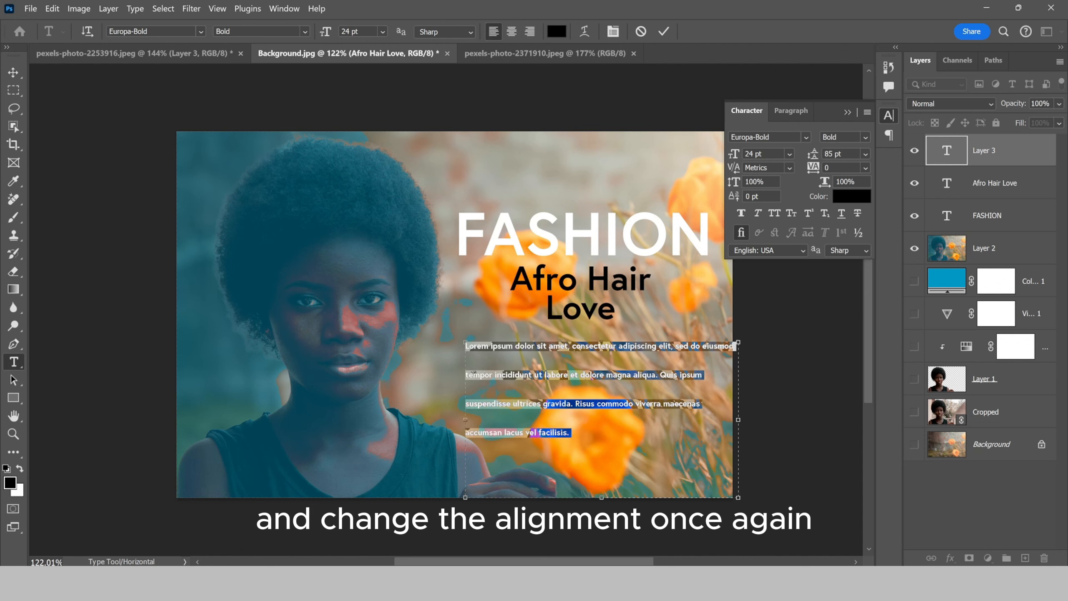
drag(813, 157, 771, 143)
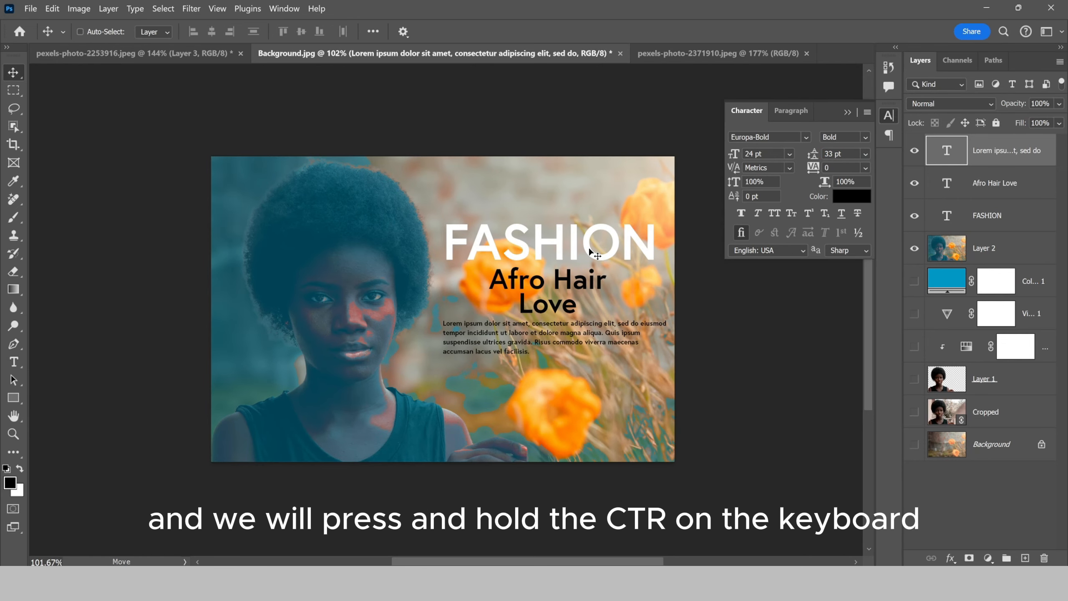
- Apply faux bold to the FASHION text and nudge it slightly up and to the left
key(ctrl)
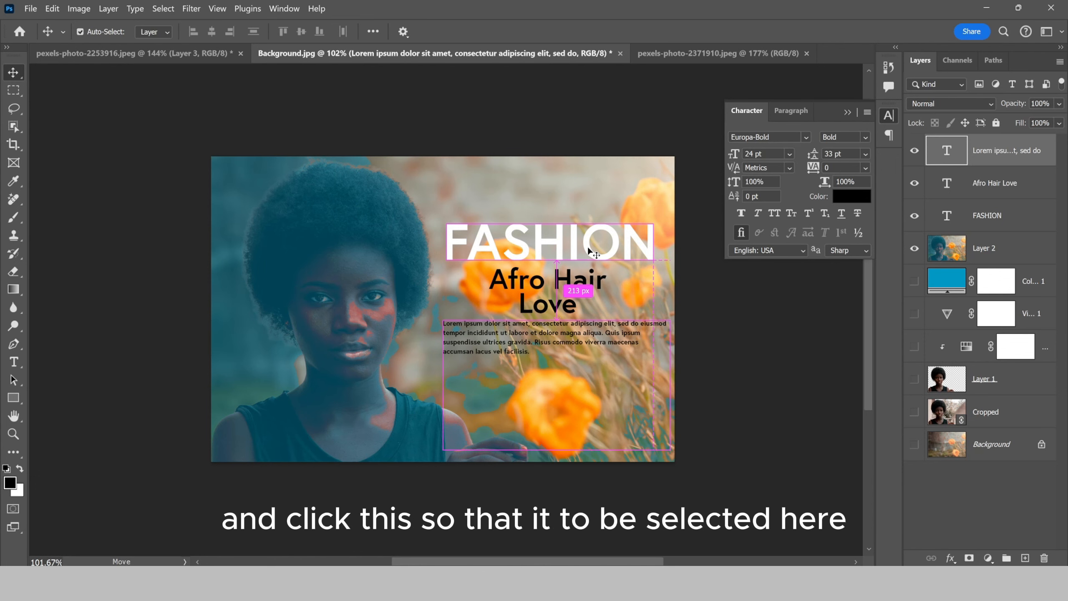
ctrl+click(594, 252)
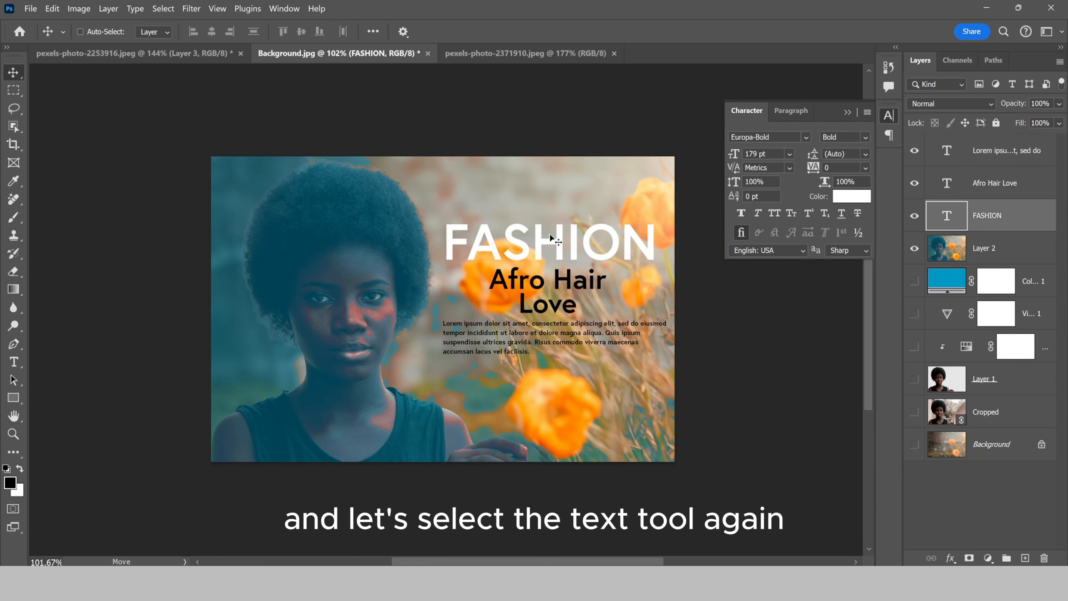
click(14, 362)
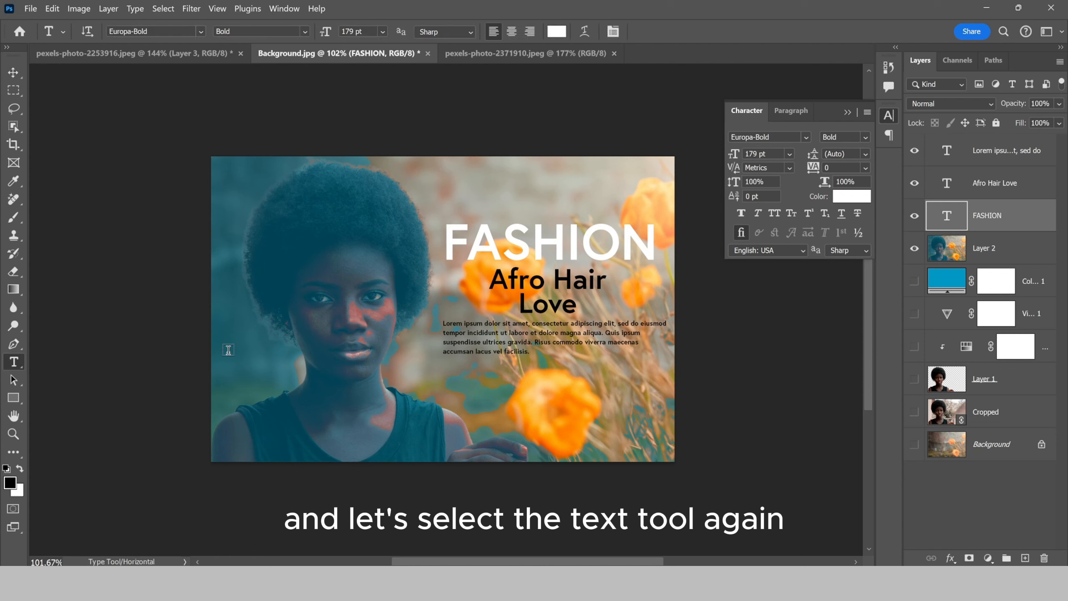
click(562, 243)
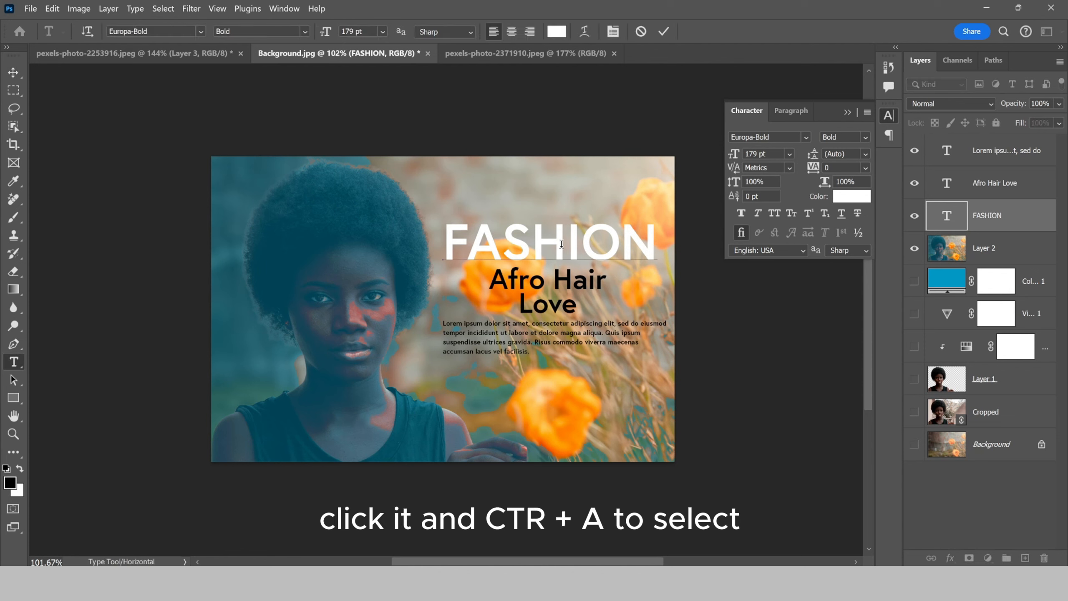
key(ctrl+a)
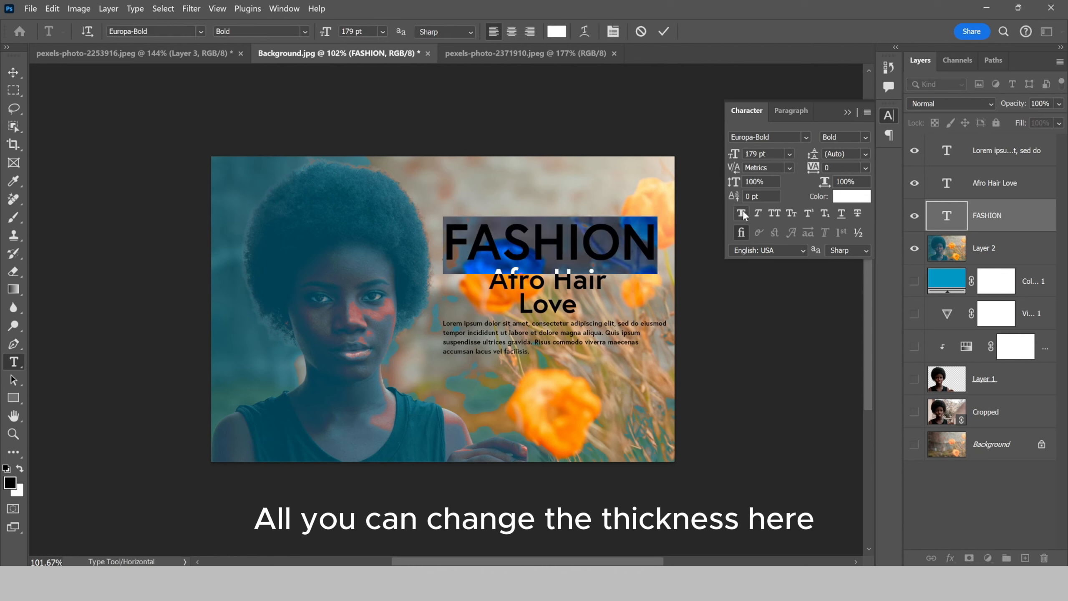
click(742, 213)
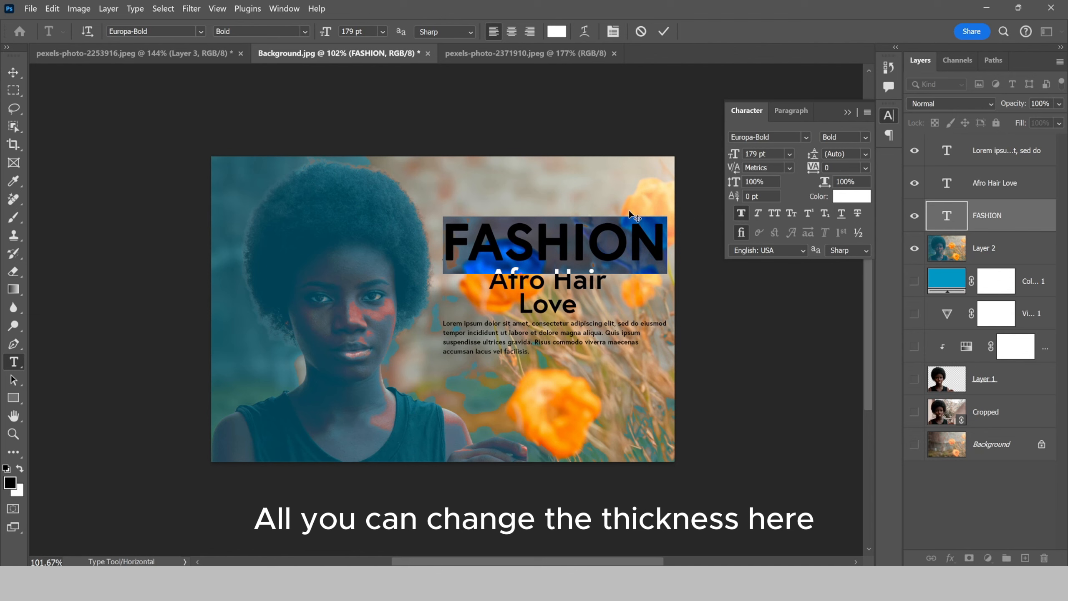
drag(589, 212, 582, 209)
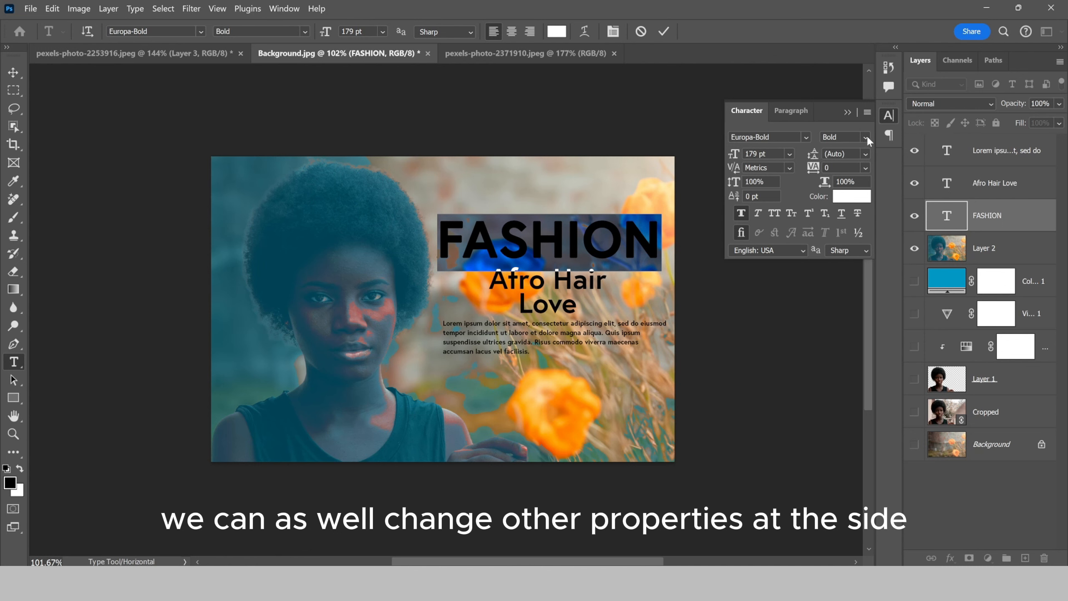
click(663, 31)
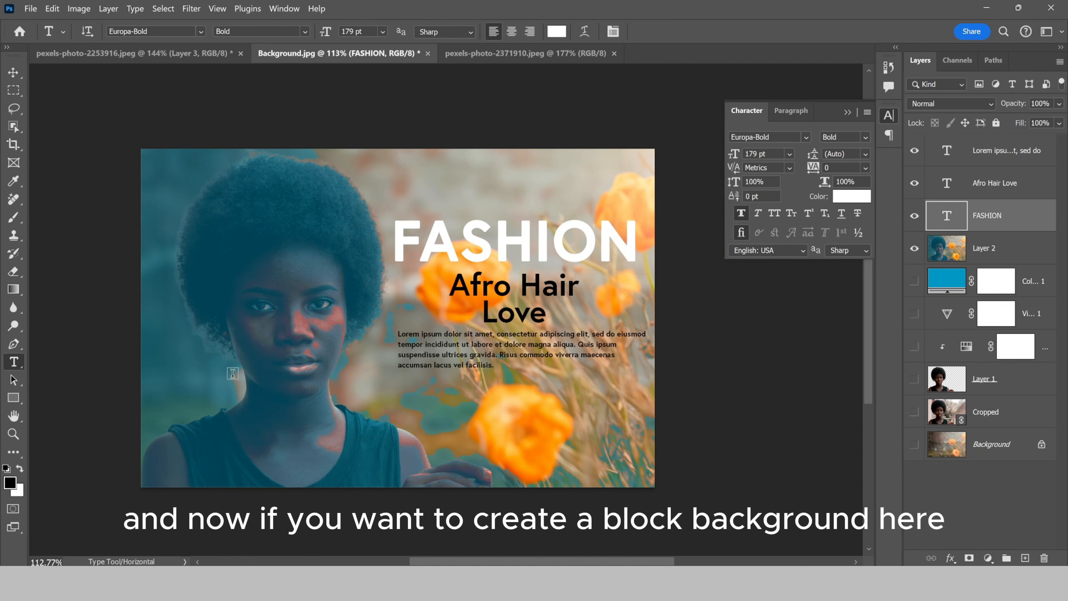
- Draw a black rectangle about 825 by 161 px over the FASHION title and place its layer directly beneath the FASHION layer
click(13, 399)
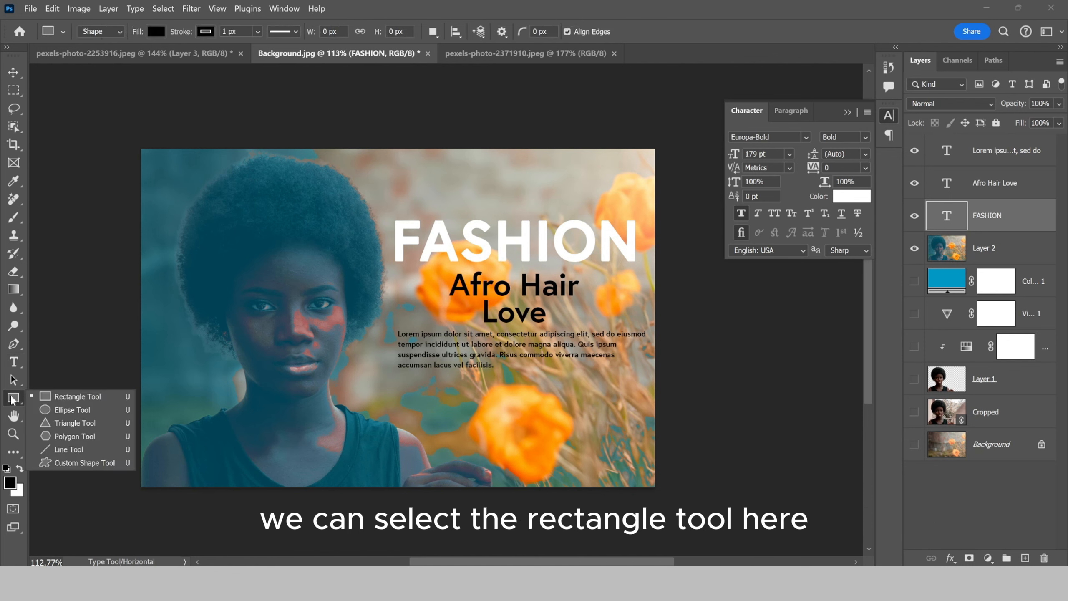
click(72, 398)
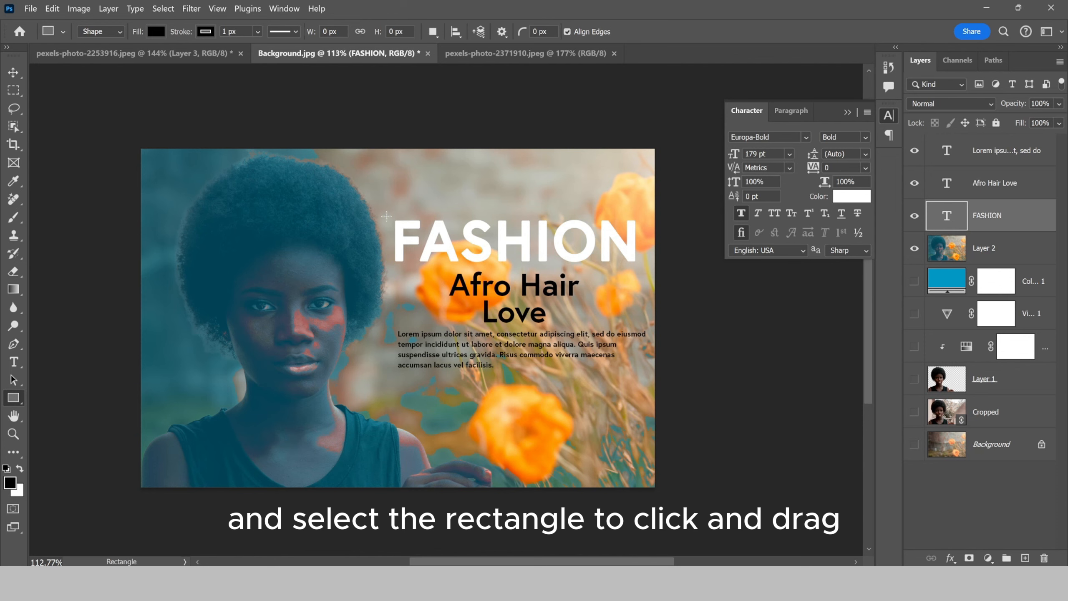
drag(386, 216, 645, 260)
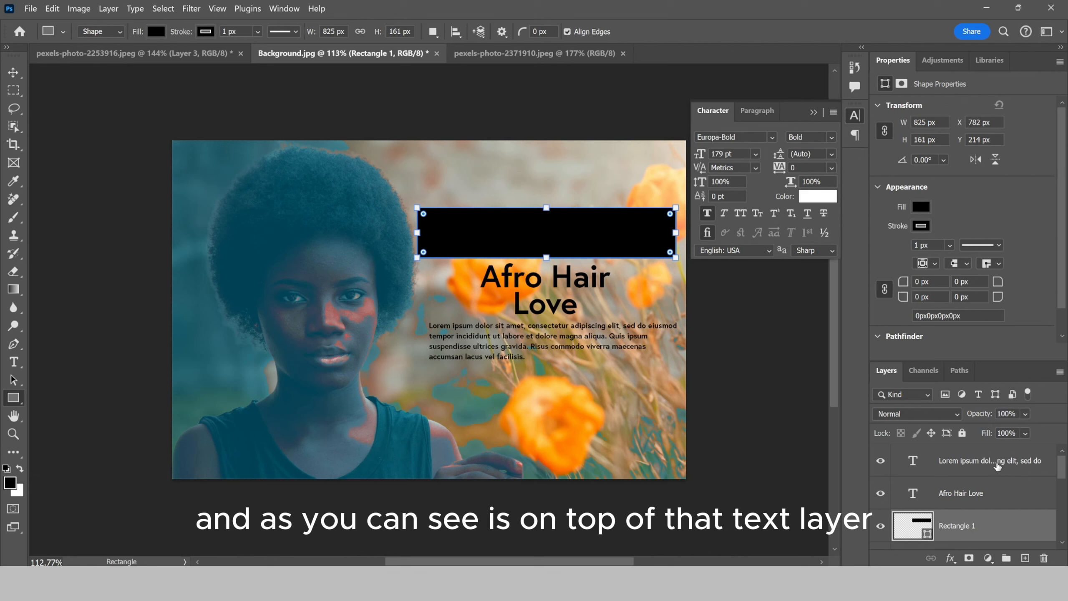
scroll(998, 466, down, 2)
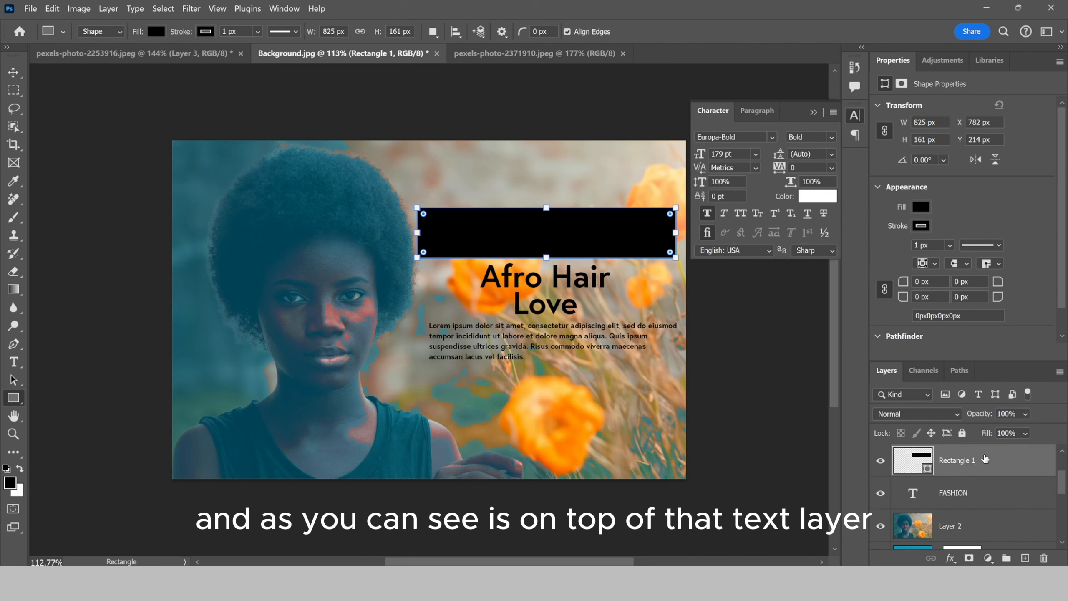
drag(1001, 460, 1004, 503)
scroll(393, 285, down, 3)
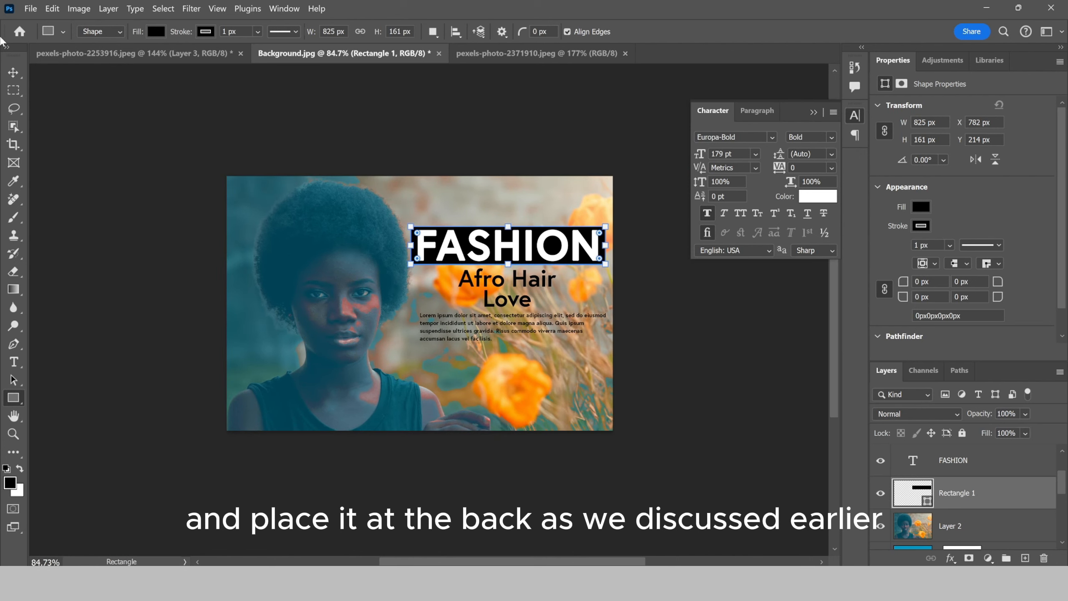
click(13, 72)
scroll(365, 252, down, 3)
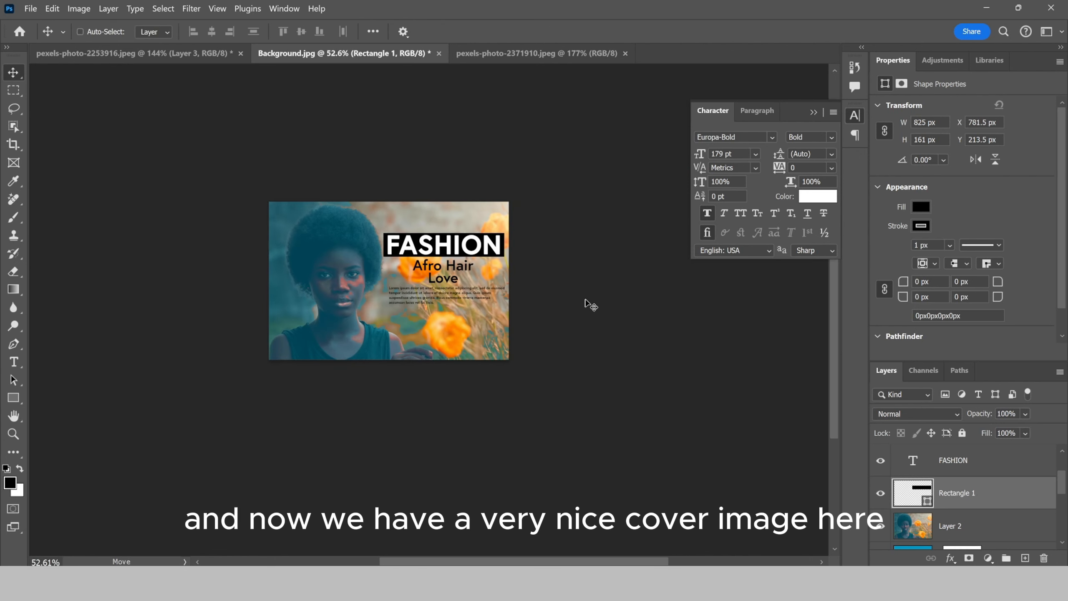
scroll(591, 305, up, 3)
scroll(544, 234, up, 3)
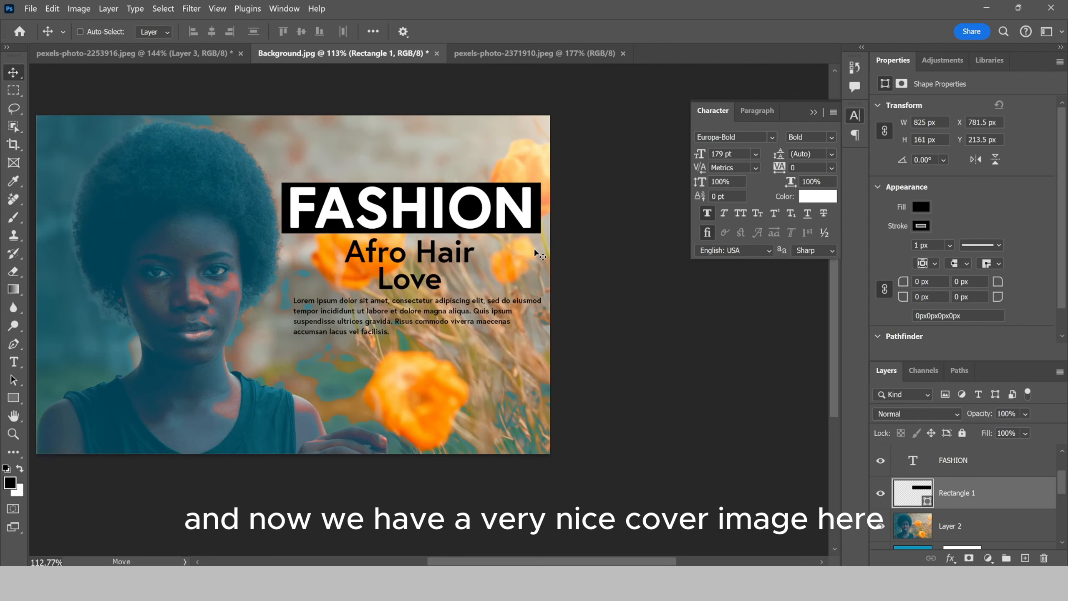
scroll(540, 256, down, 1)
- Make the Lorem ipsum text layer active and close the Properties tab group
scroll(957, 481, up, 2)
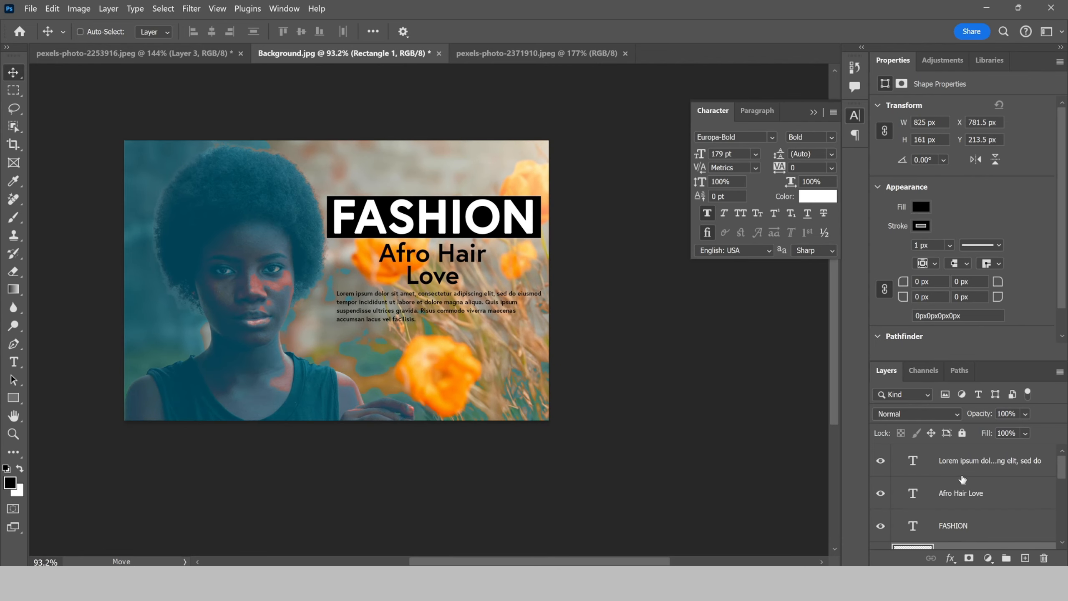
click(969, 466)
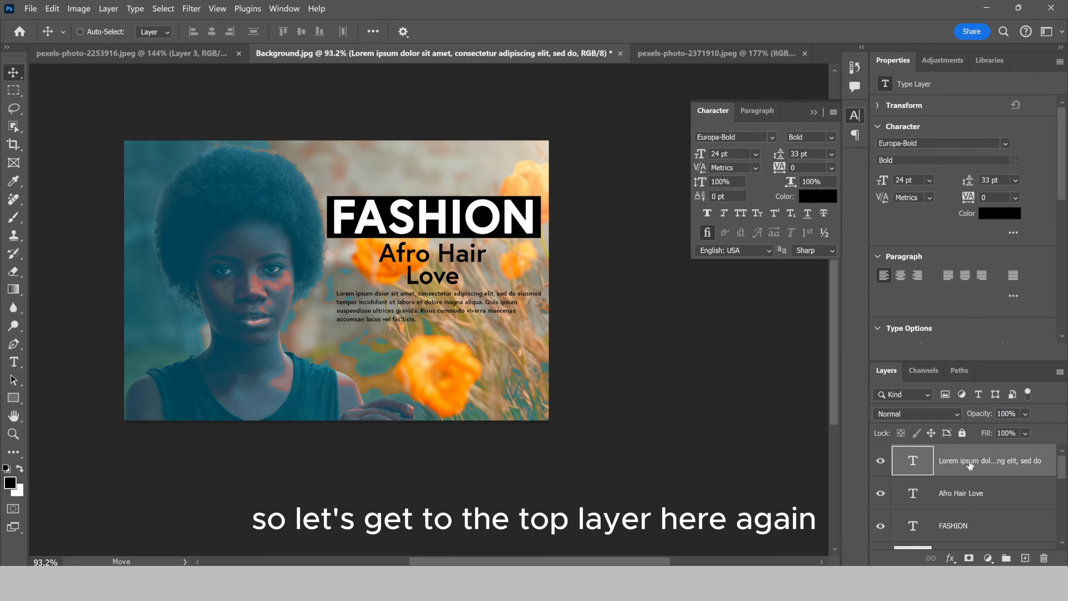
click(1060, 62)
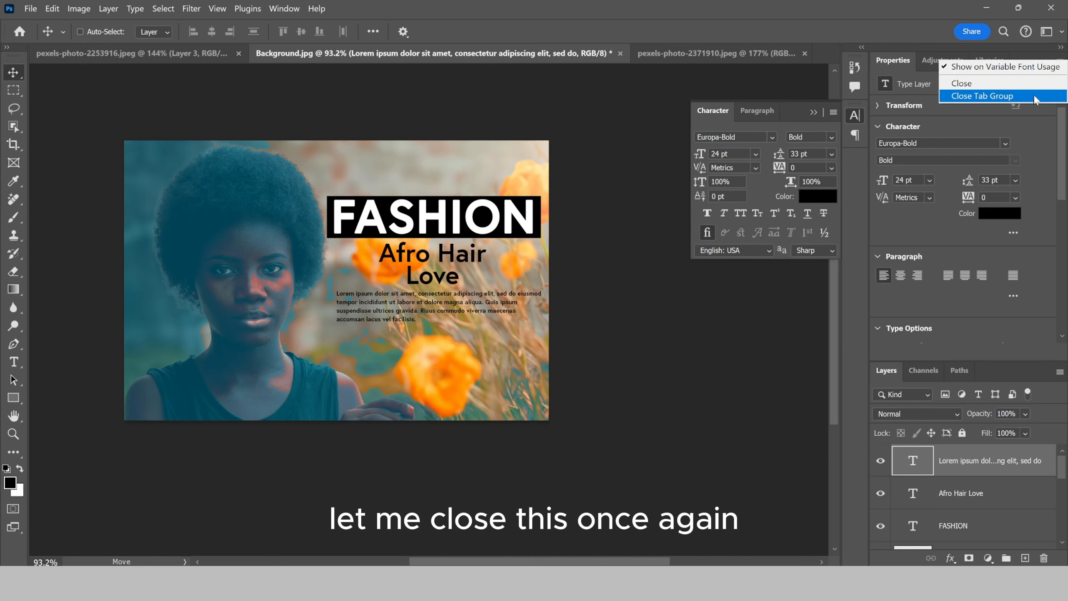
click(1018, 96)
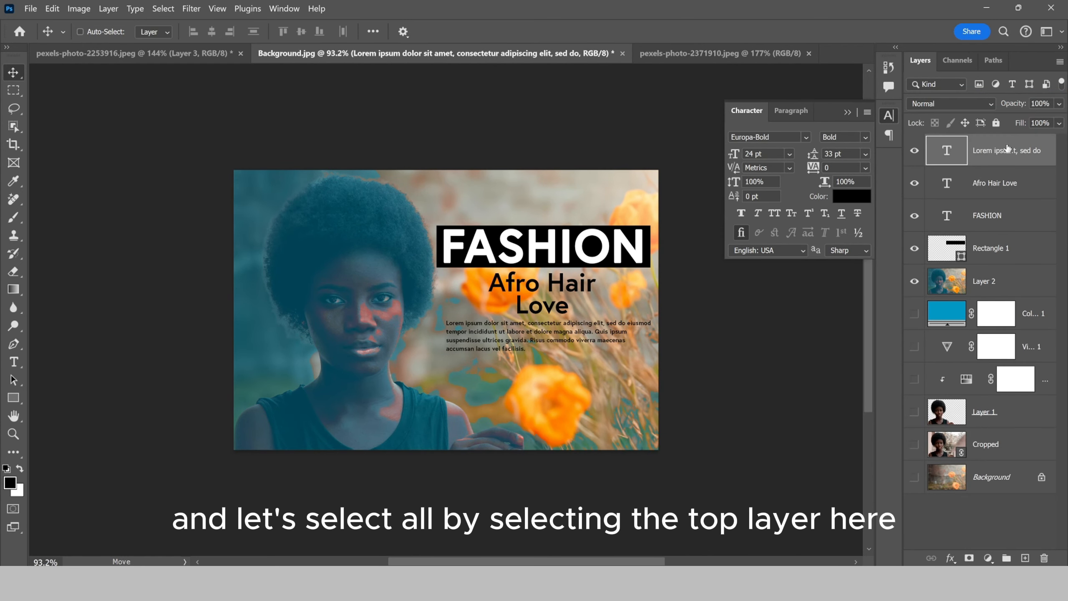
- Group all the layers from the Lorem ipsum text down to Layer 2
key(ctrl+0)
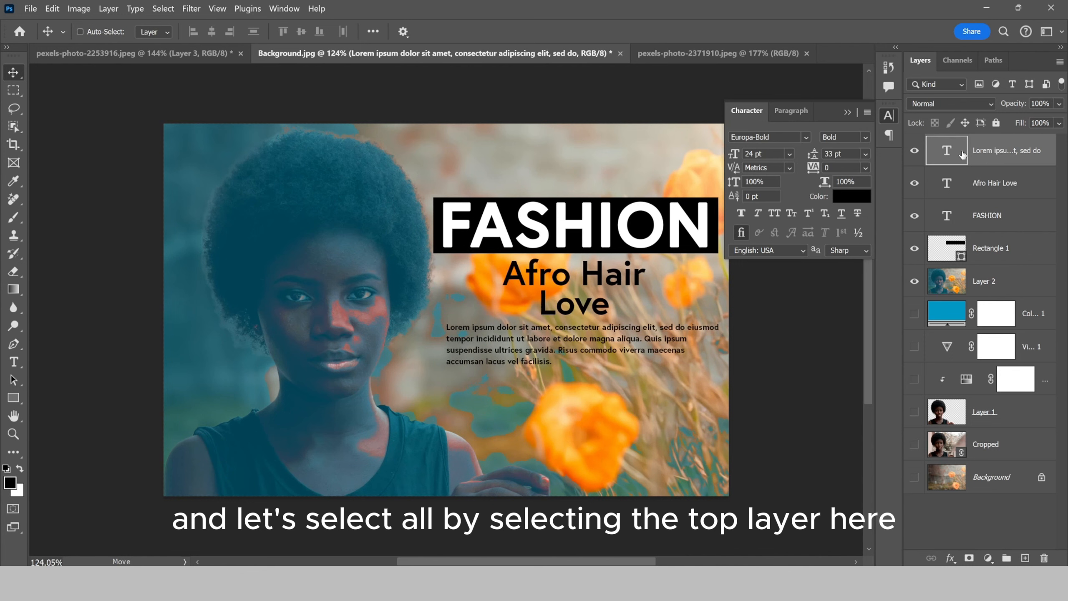
shift+click(993, 281)
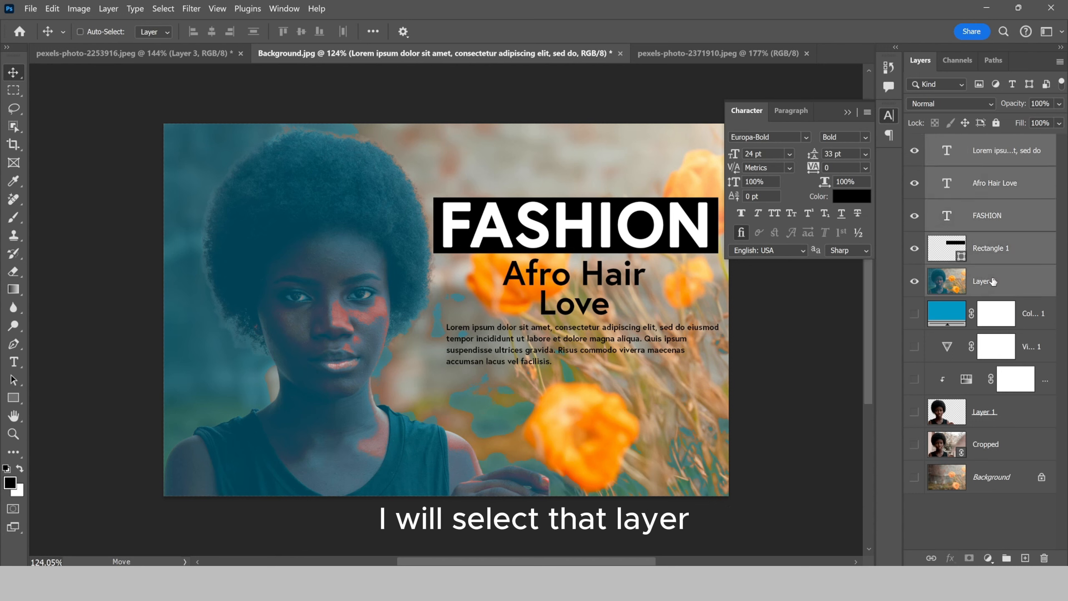
click(1008, 559)
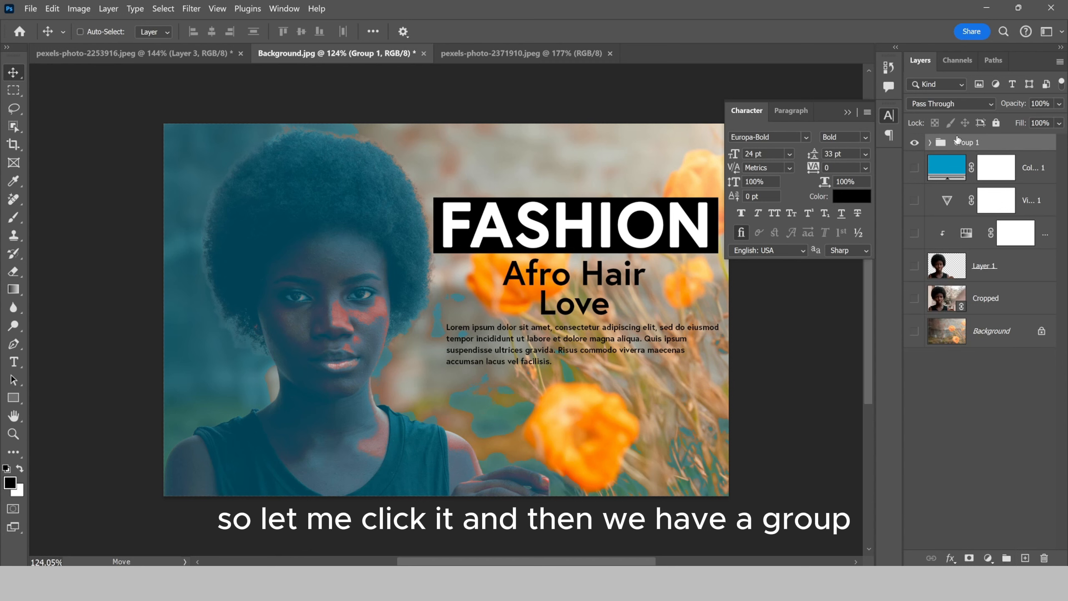
- Check the new group by hiding and showing it, and by expanding and collapsing its contents
click(915, 143)
click(915, 143)
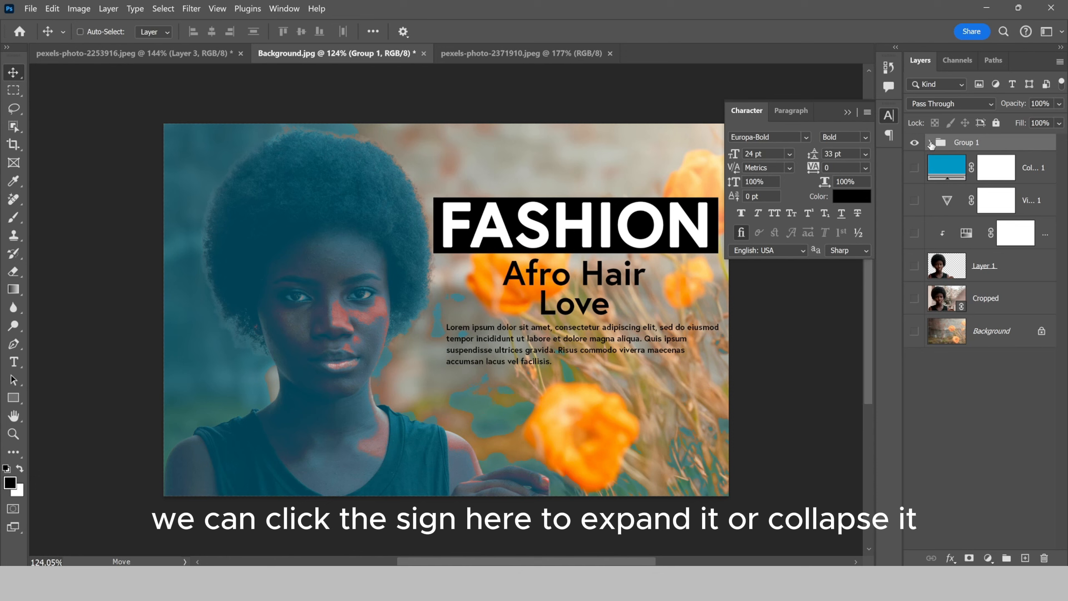
click(931, 143)
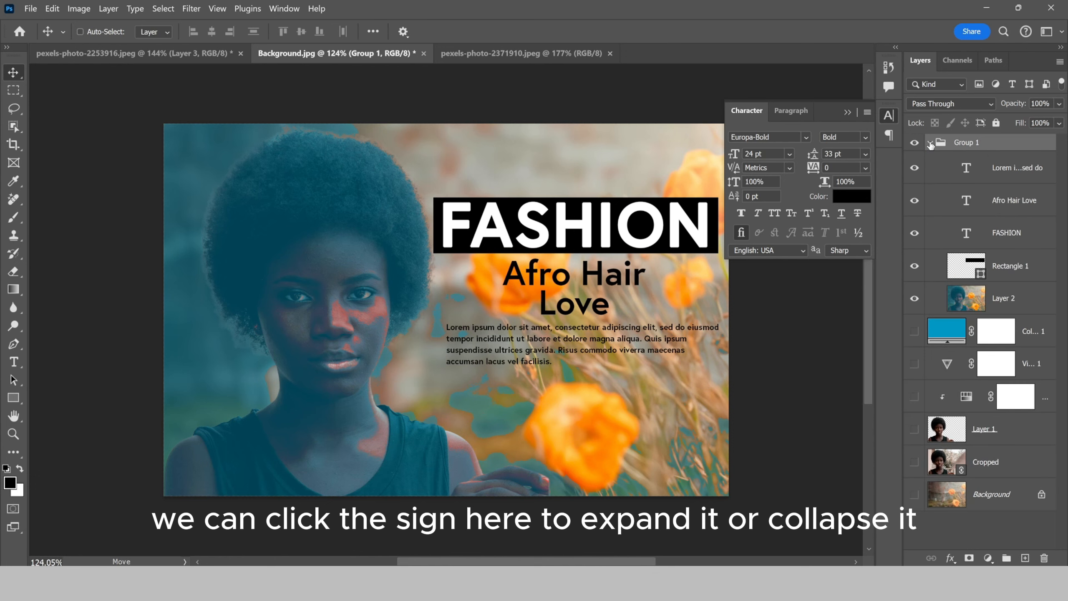
click(930, 144)
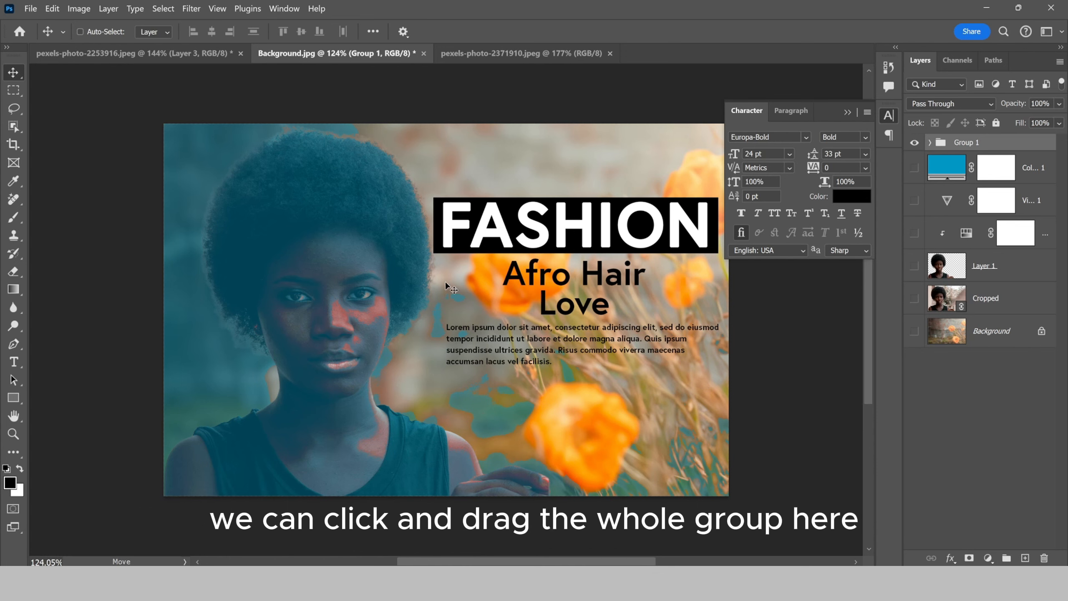
- Try moving the whole group downward on the canvas, and undo the move
drag(446, 287, 458, 324)
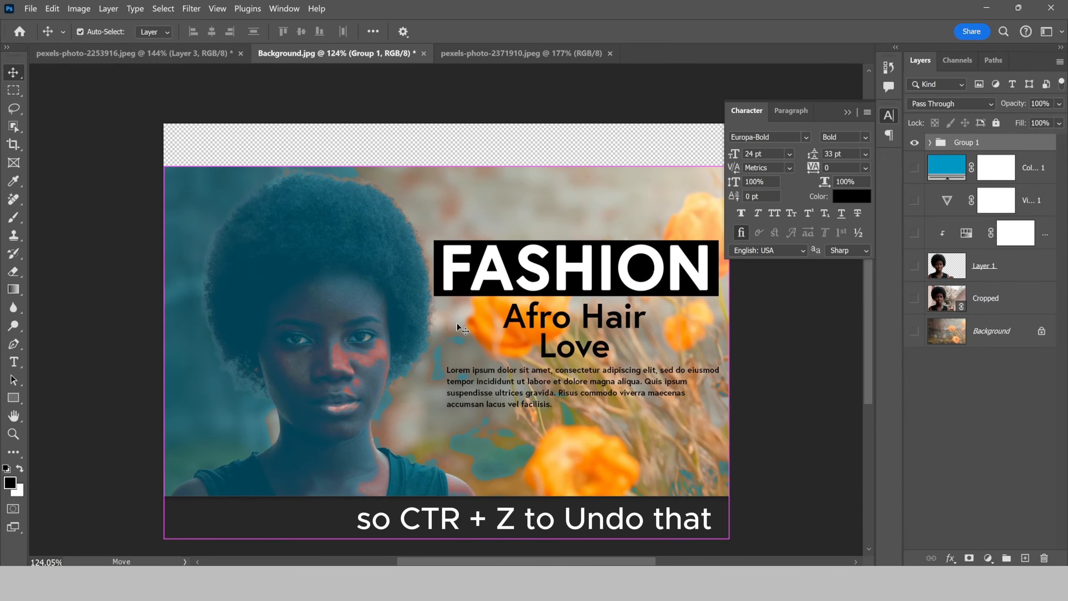
key(ctrl+z)
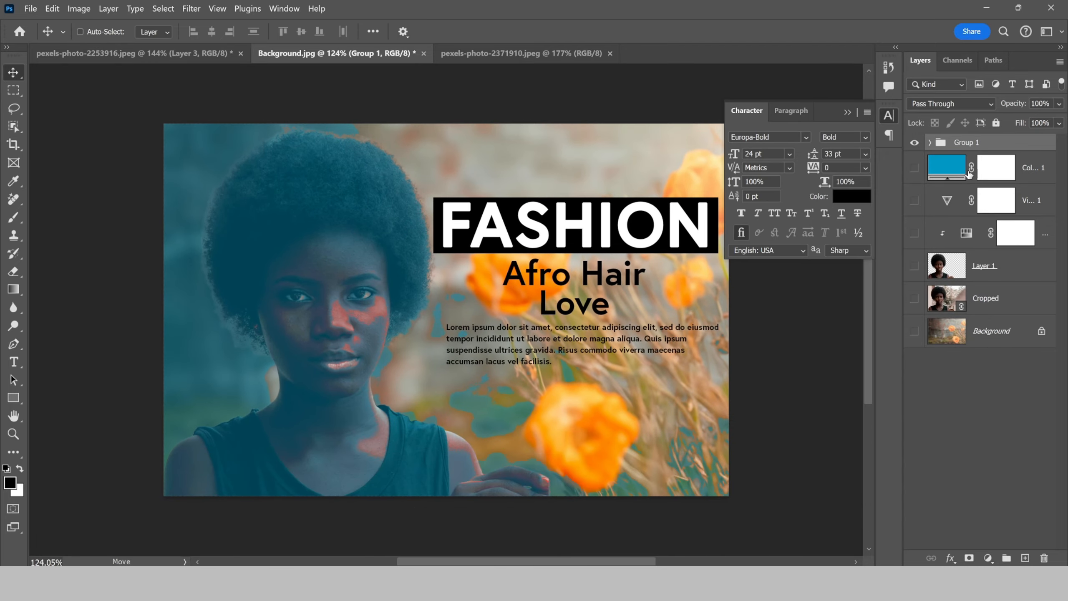
- Switch between the billboard photo and the cover design to compare the two images
click(533, 52)
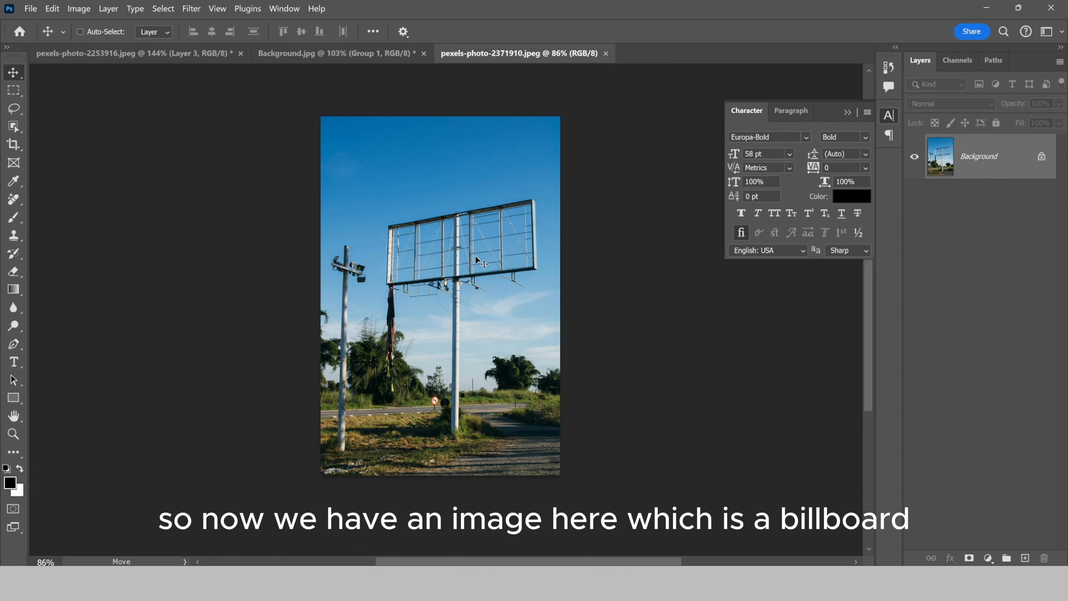
scroll(454, 273, up, 2)
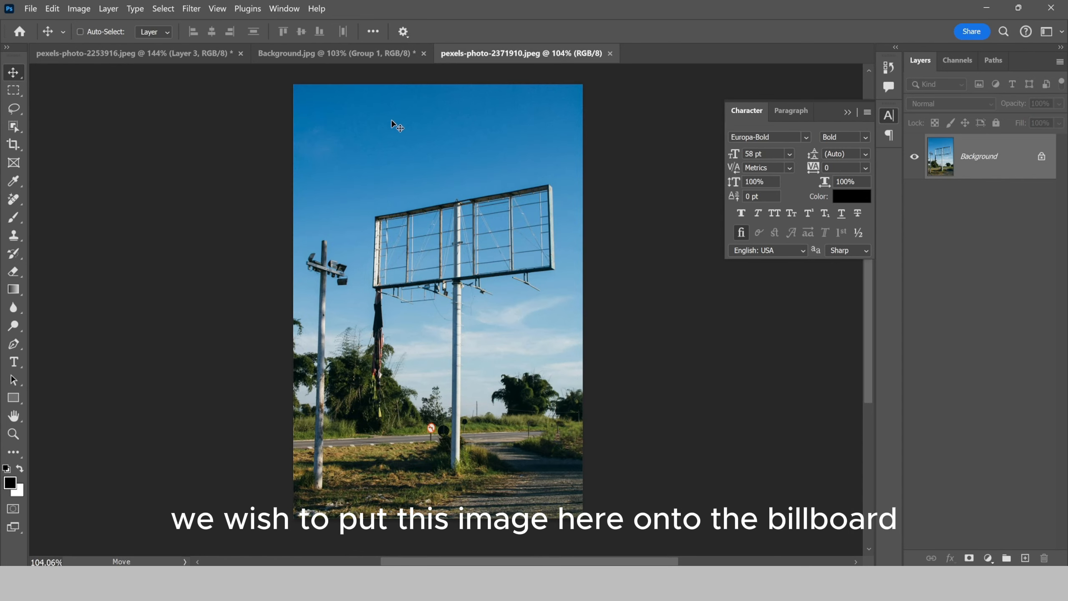
click(358, 63)
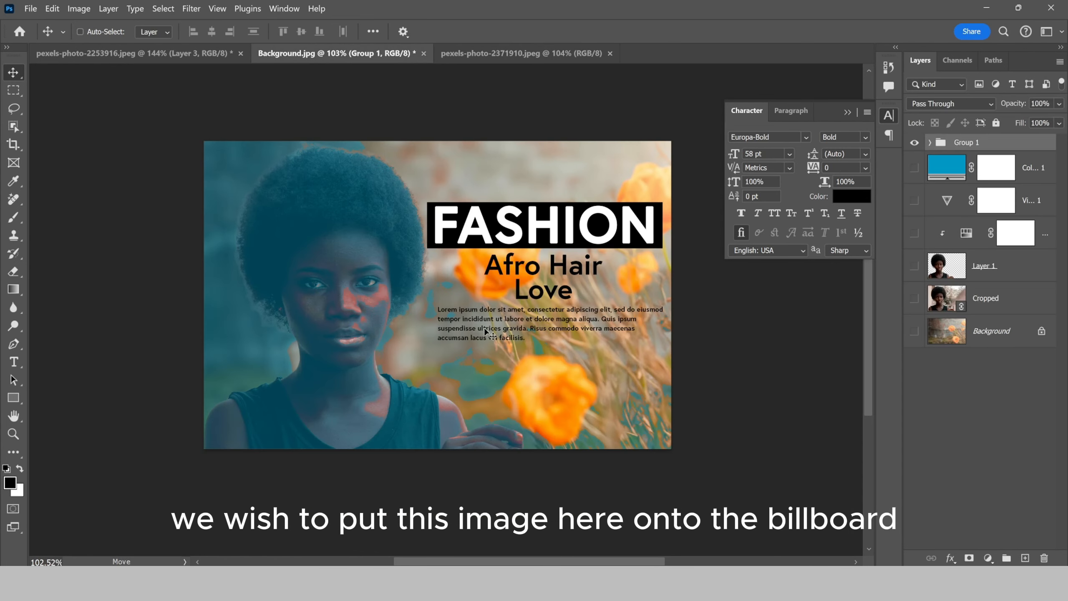
click(504, 54)
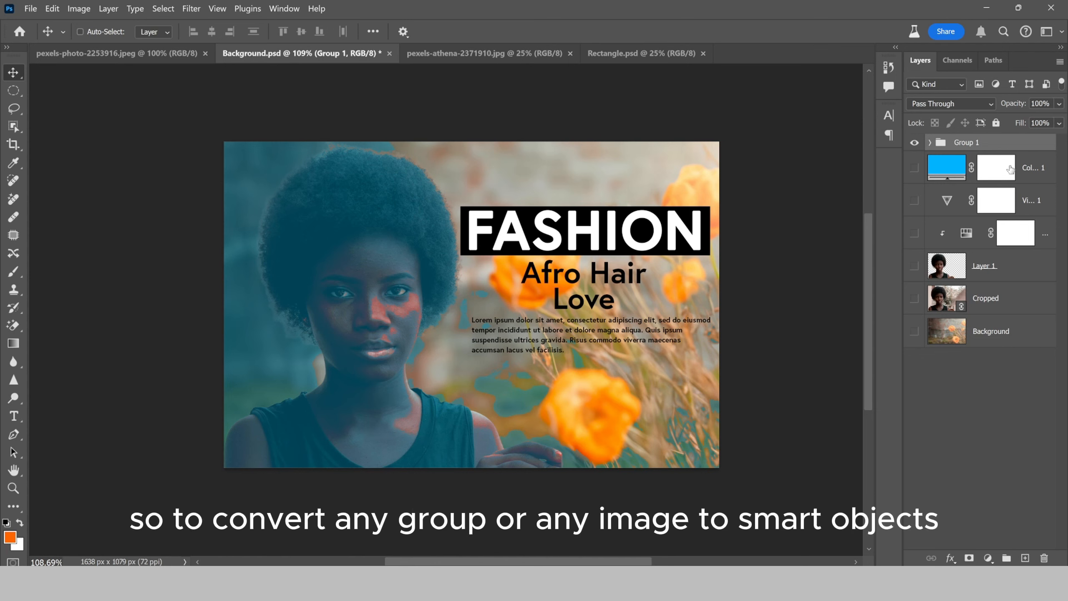
- Convert Group 1 to a smart object, and try moving it down the canvas before undoing the move
right_click(1040, 147)
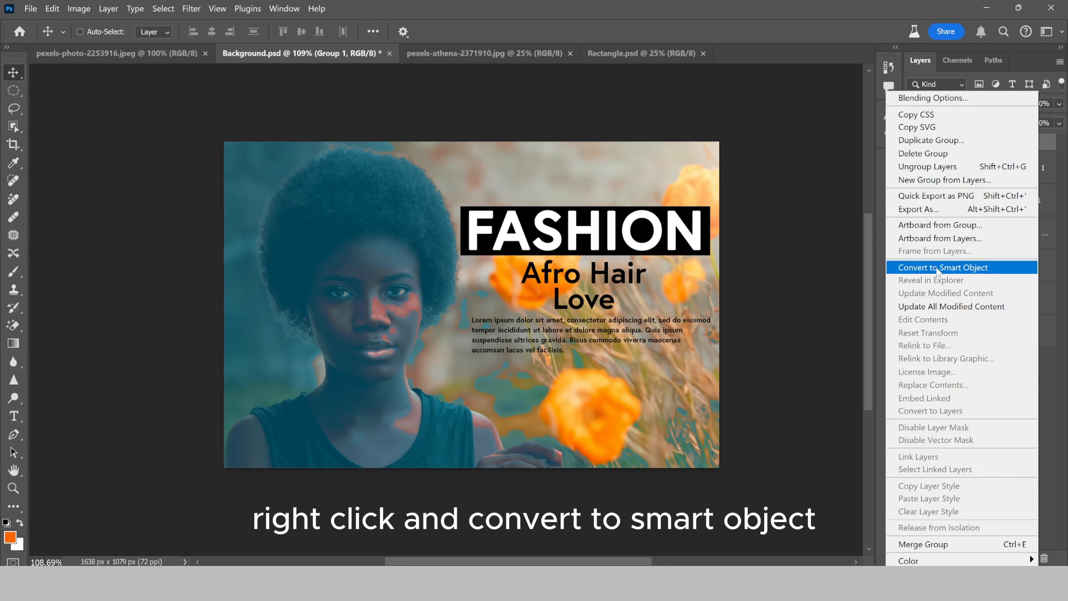
click(957, 269)
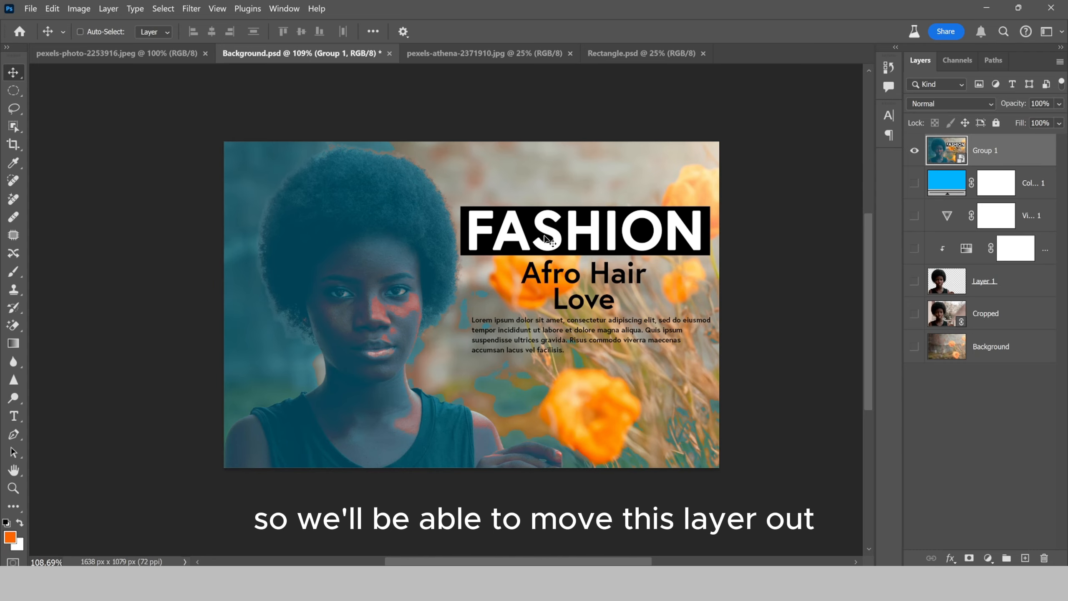
drag(577, 245, 572, 301)
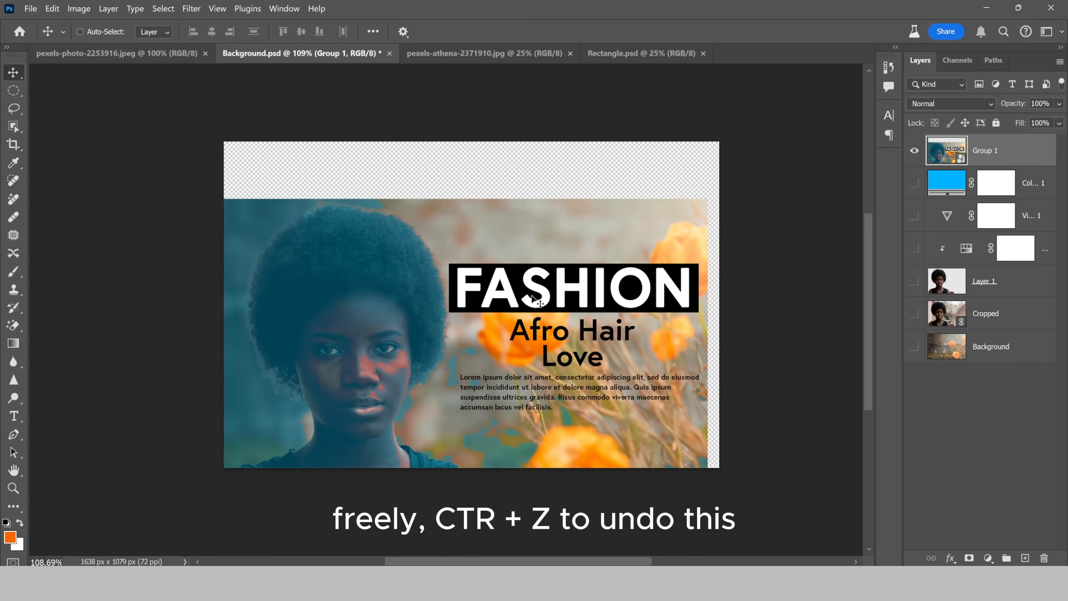
key(ctrl+z)
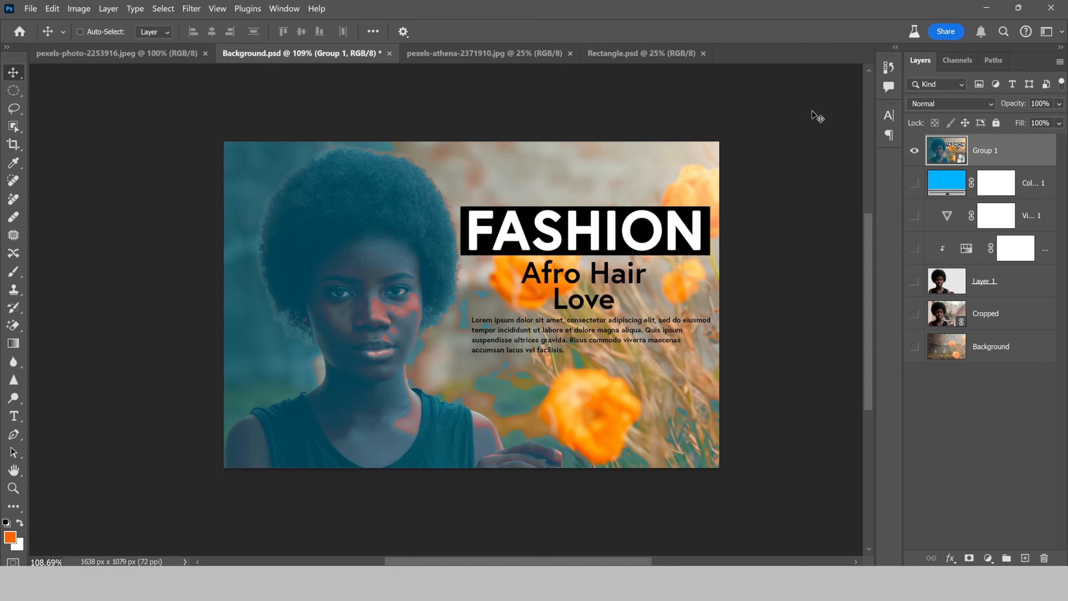
- Open the contents of the Group 1 smart object and change the FASHION headline to AFRO
double_click(950, 154)
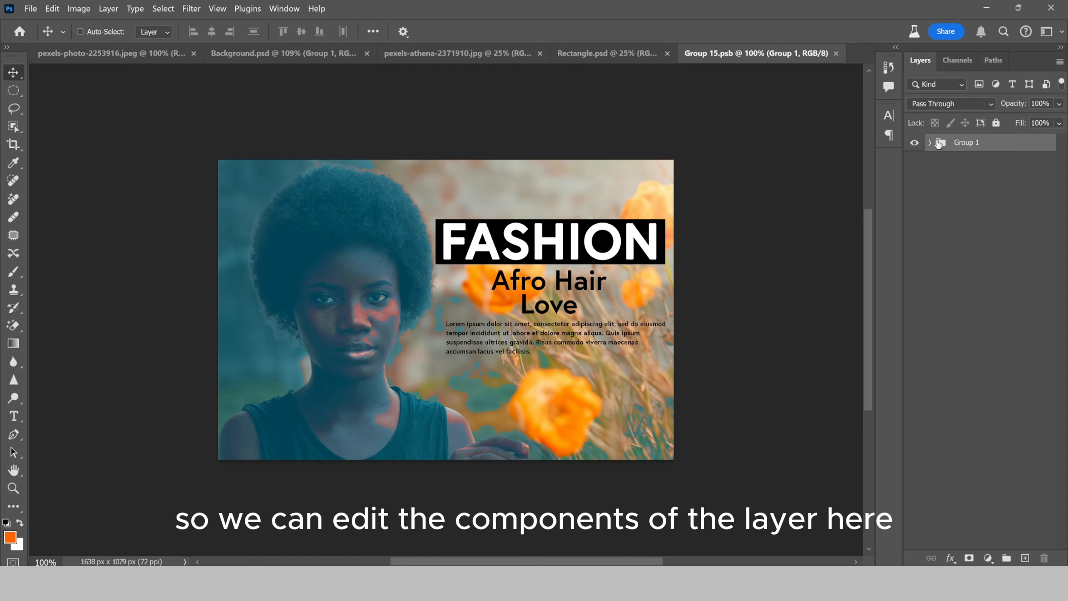
click(929, 143)
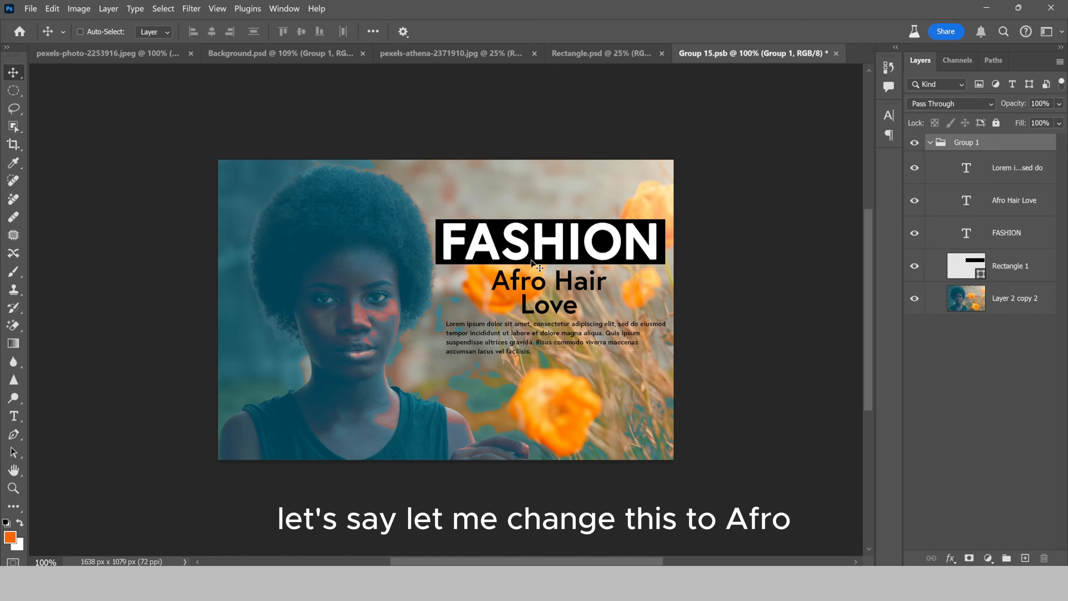
key(t)
double_click(509, 235)
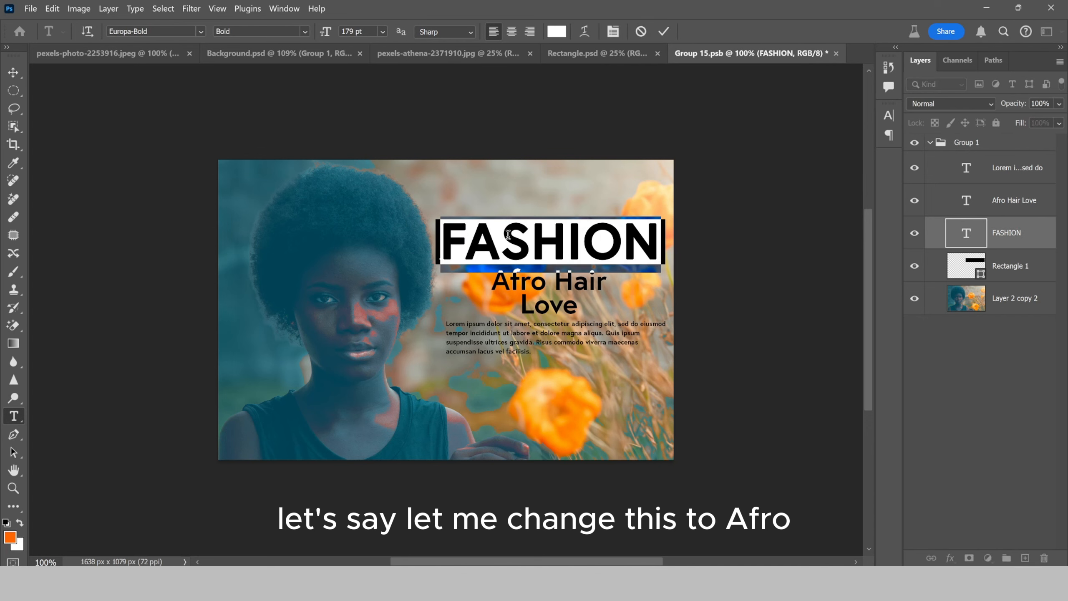
text(AF)
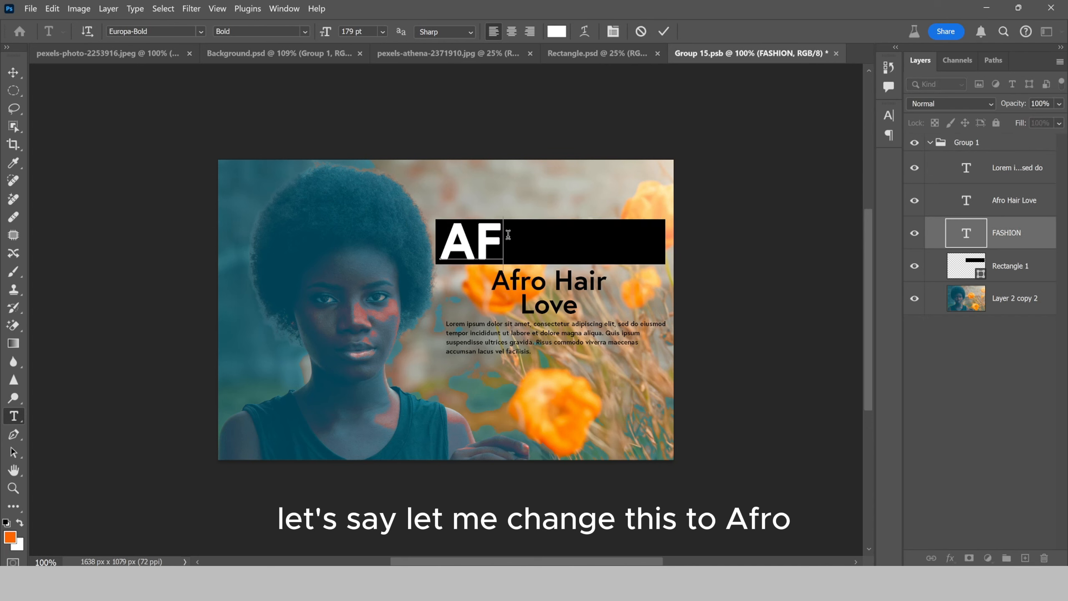
text(RO)
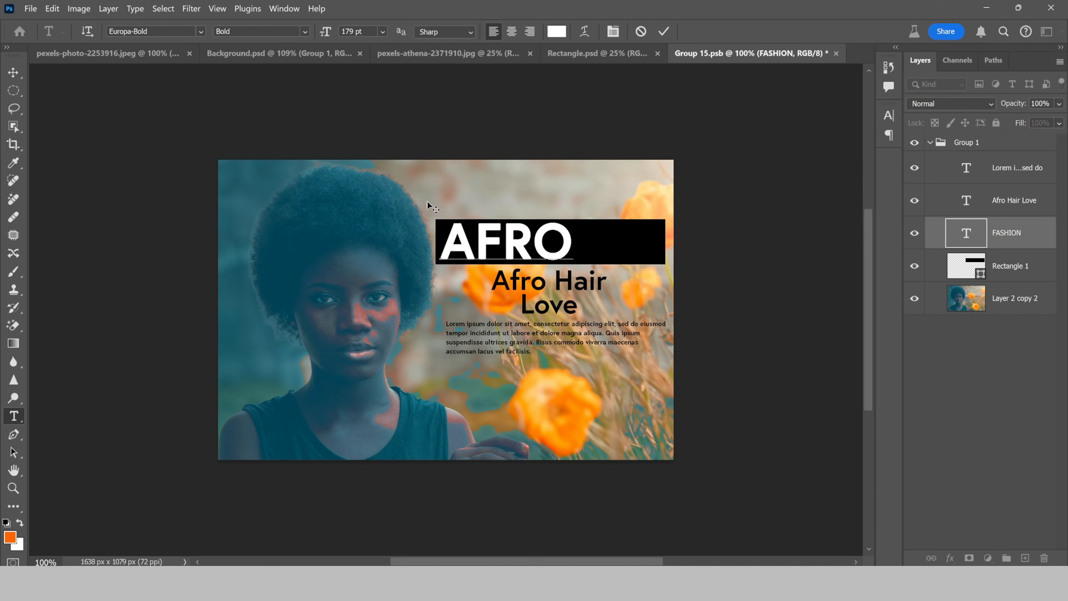
- Center the AFRO headline on the black bar, commit the text and save the smart object contents
drag(469, 203, 527, 204)
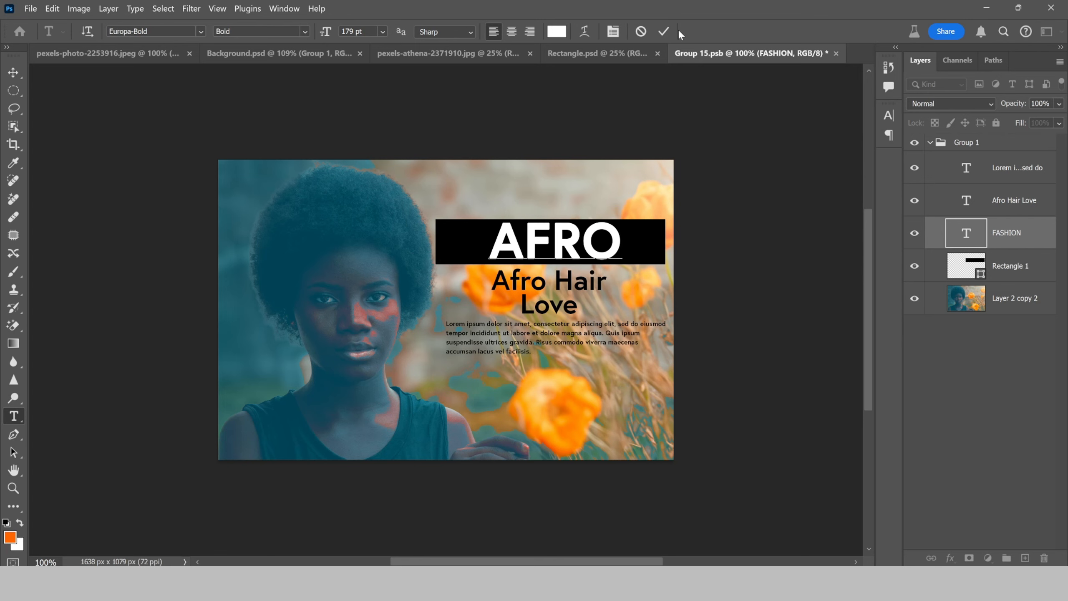
click(664, 32)
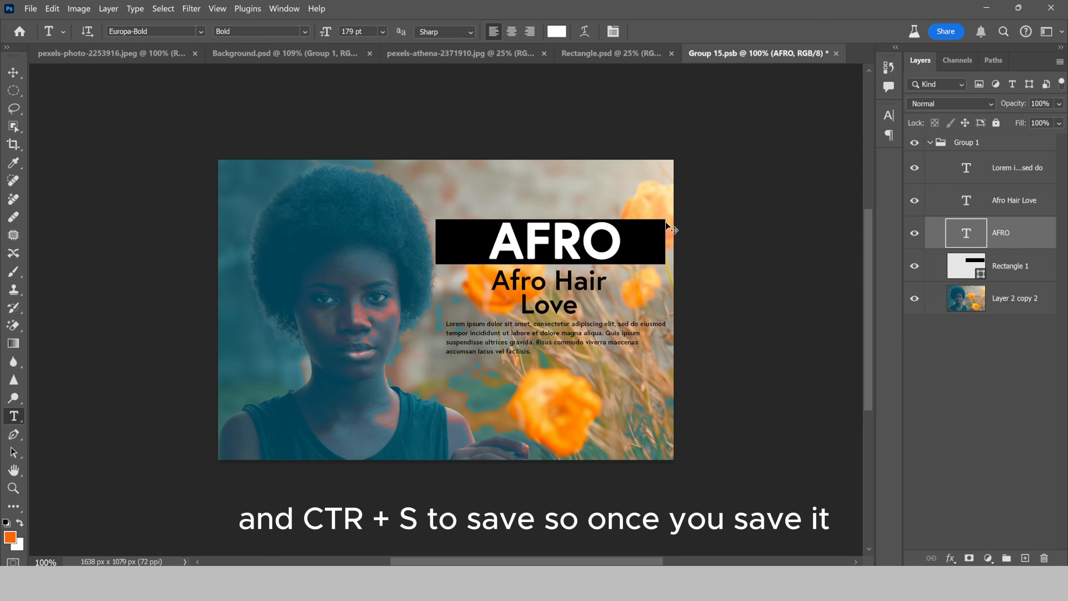
key(ctrl+s)
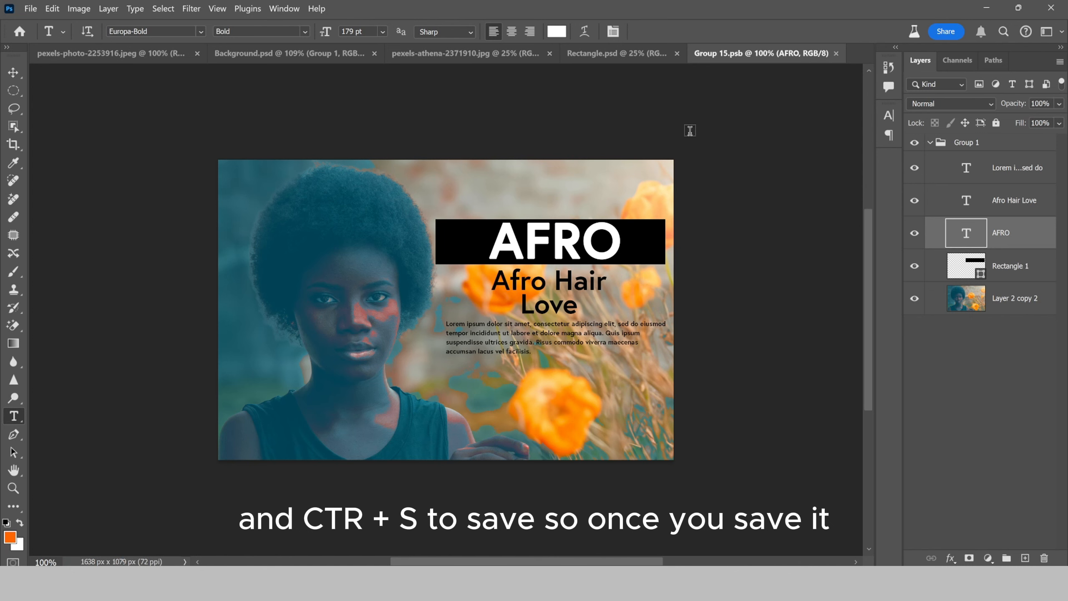
- Return to Background.psd to check the updated headline, and undo the smart object change
click(281, 57)
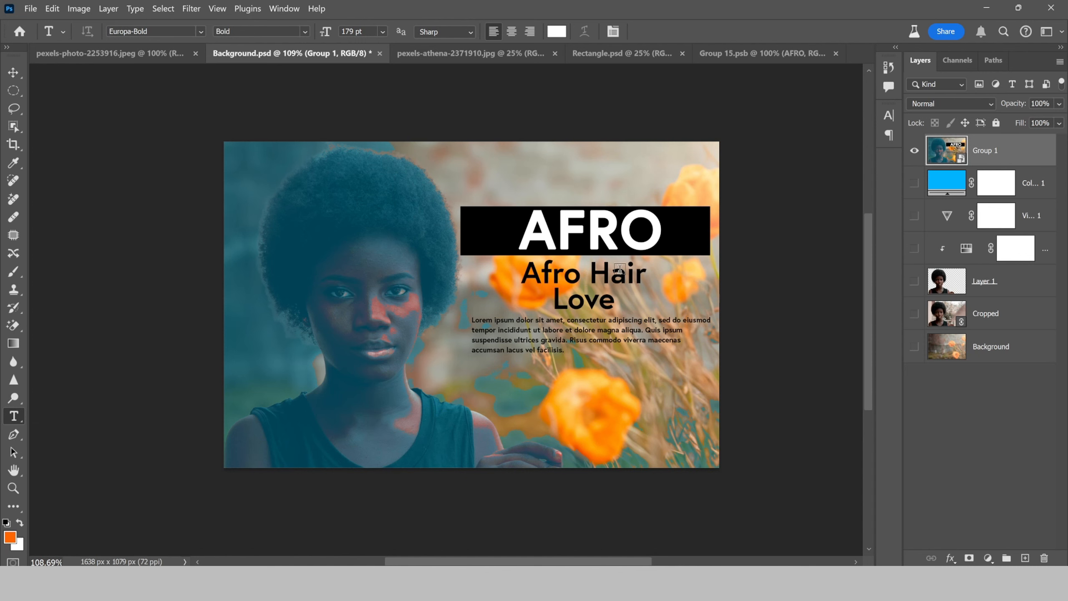
scroll(614, 255, up, 1)
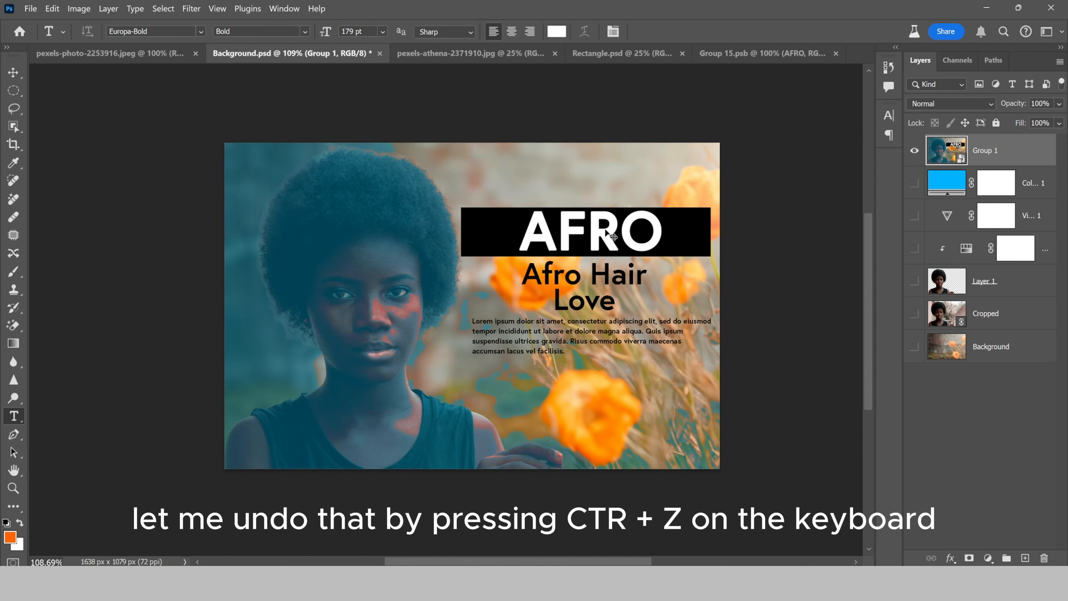
key(ctrl+z)
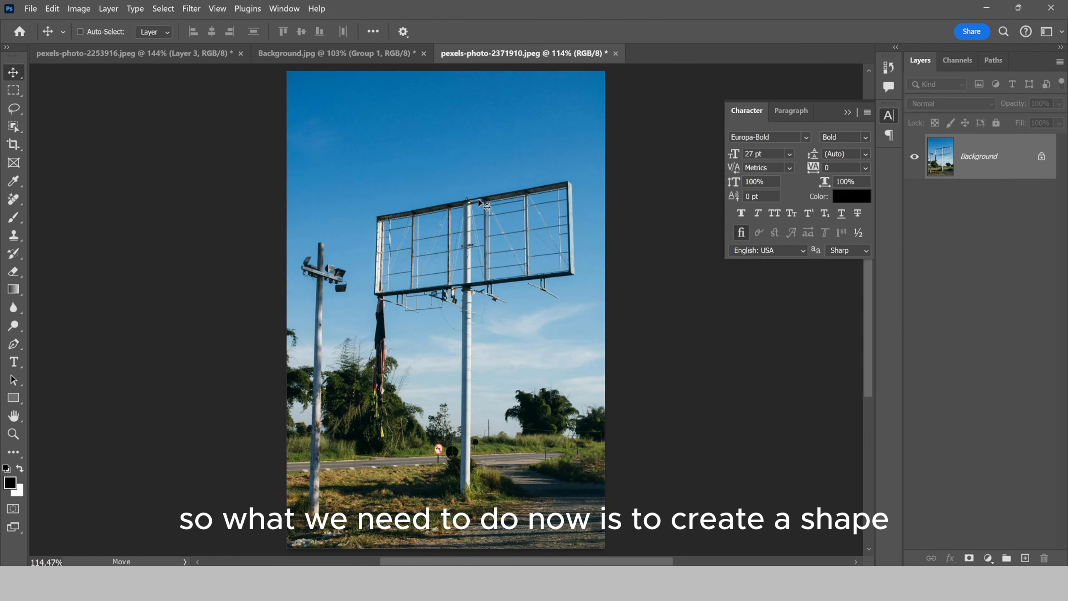
- Draw a black rectangle about 635 × 283 px over the empty billboard frame in the billboard photo
scroll(476, 203, up, 3)
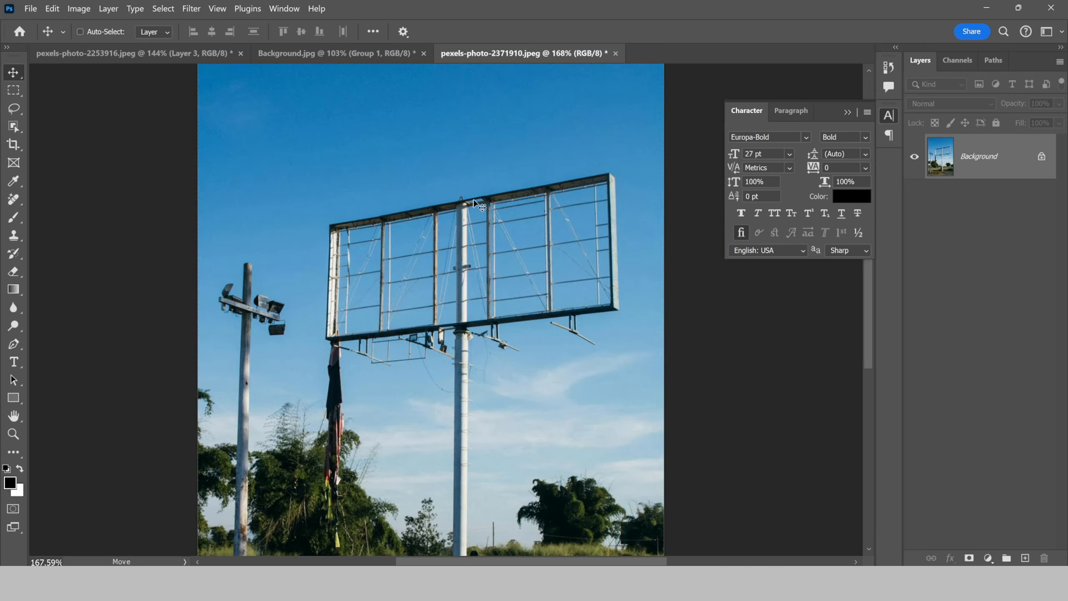
scroll(476, 203, up, 2)
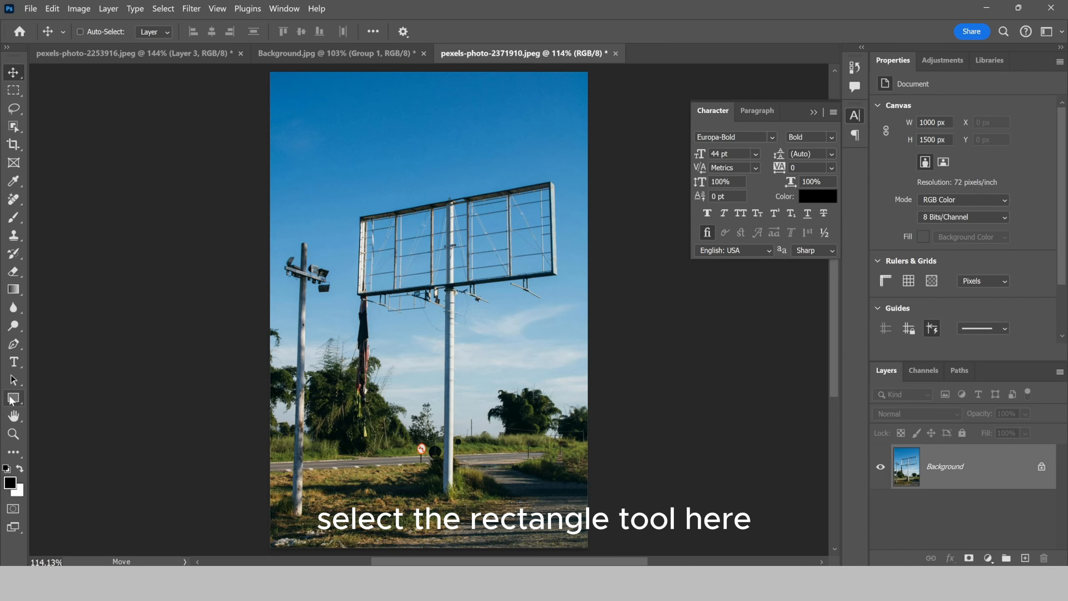
click(13, 398)
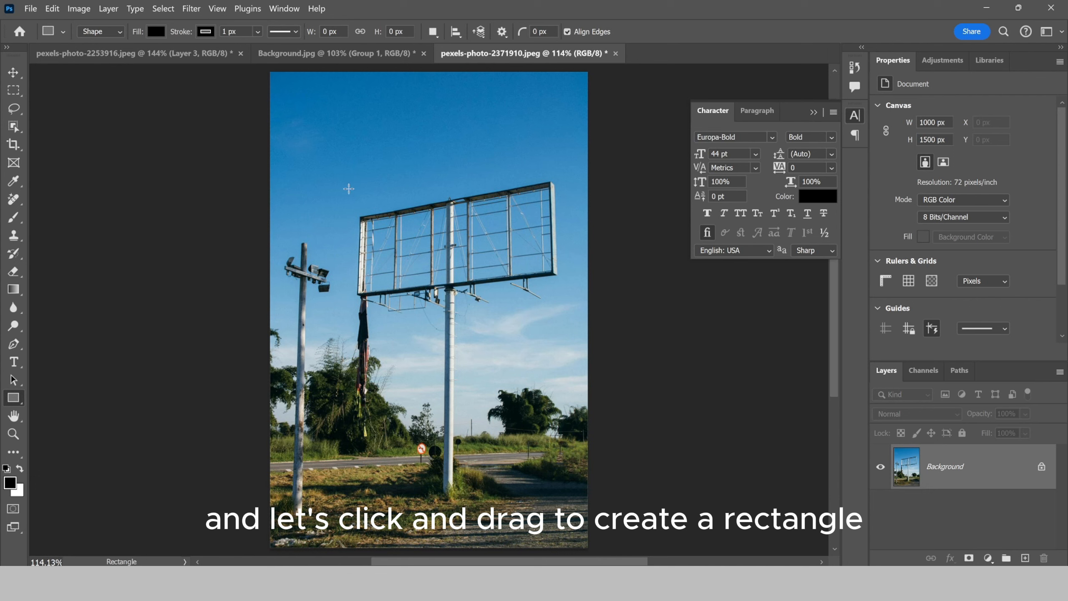
drag(357, 194, 557, 283)
scroll(559, 221, up, 8)
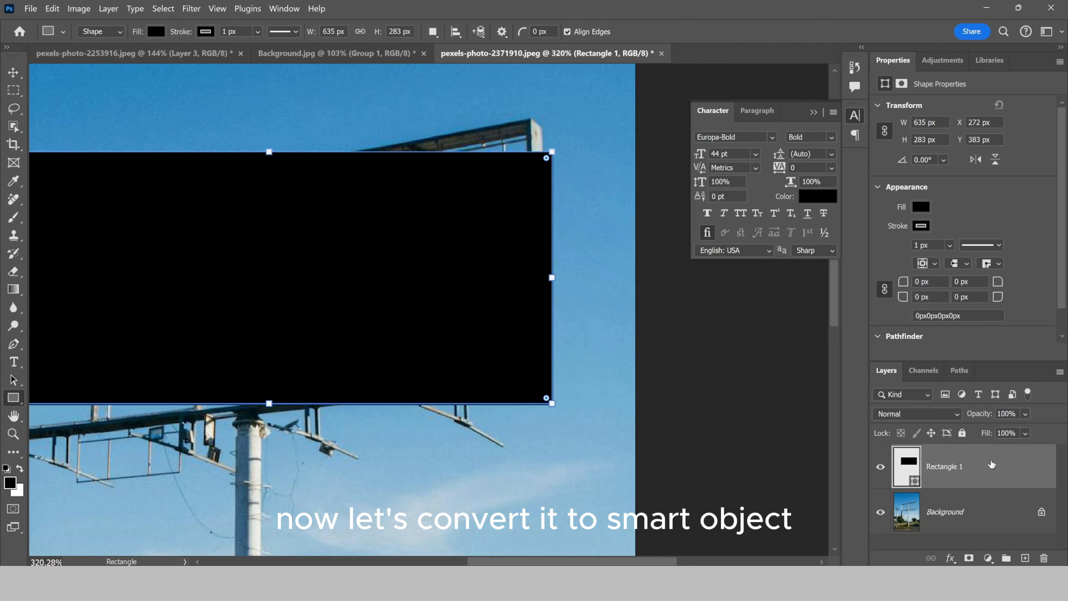
- Close the Properties panel group and convert the Rectangle 1 layer to a smart object
click(1060, 61)
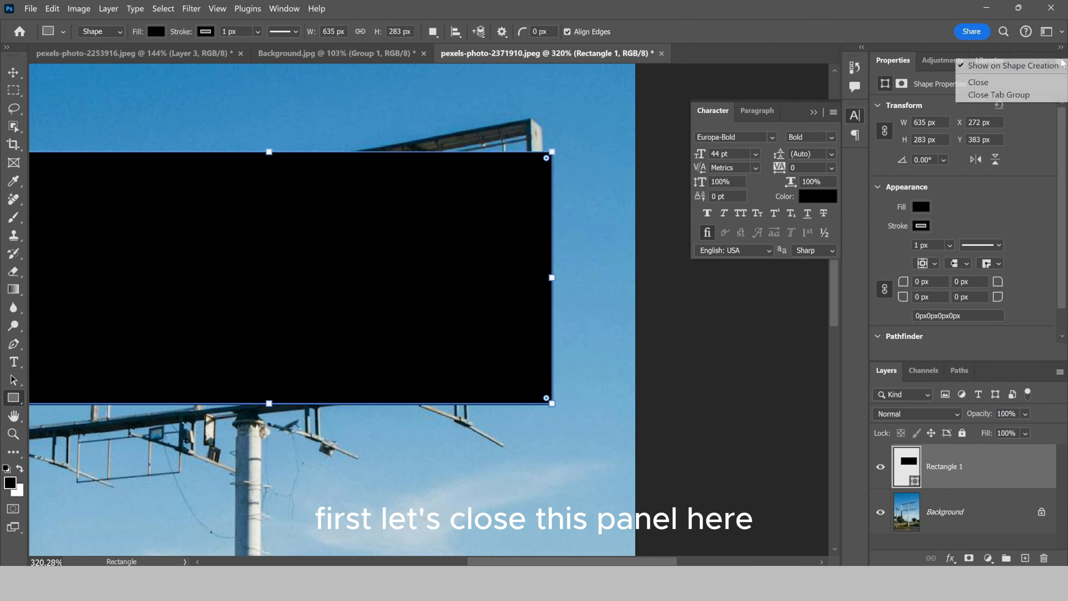
click(1017, 96)
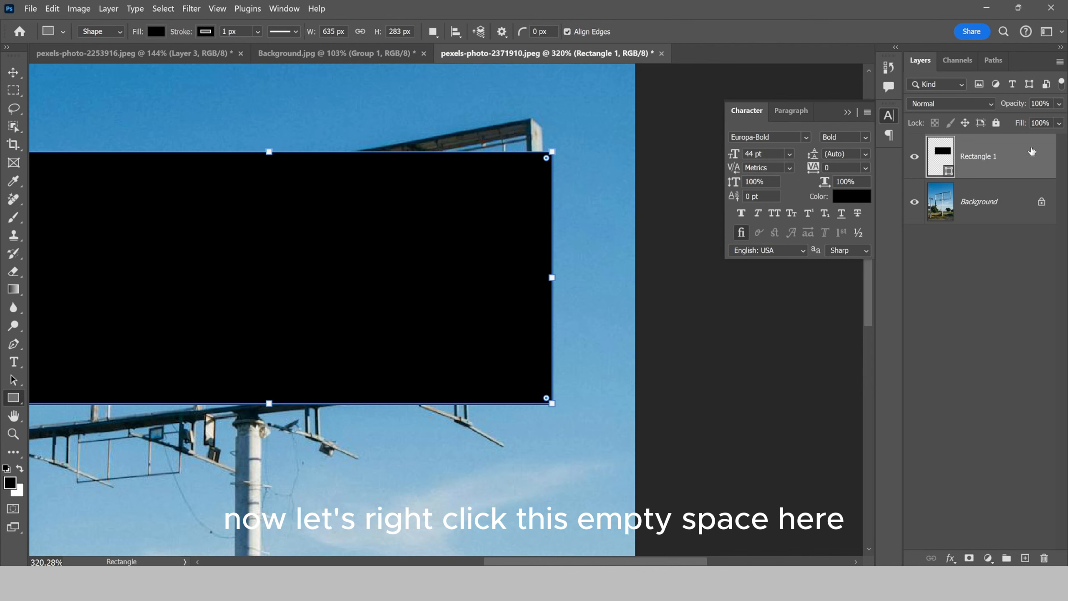
right_click(1031, 151)
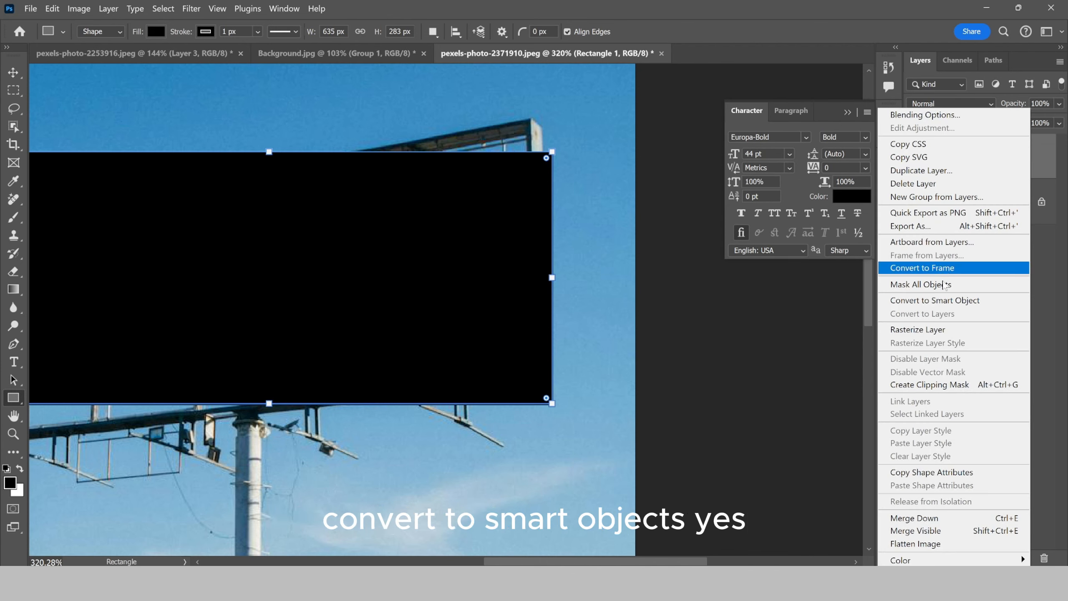
click(930, 302)
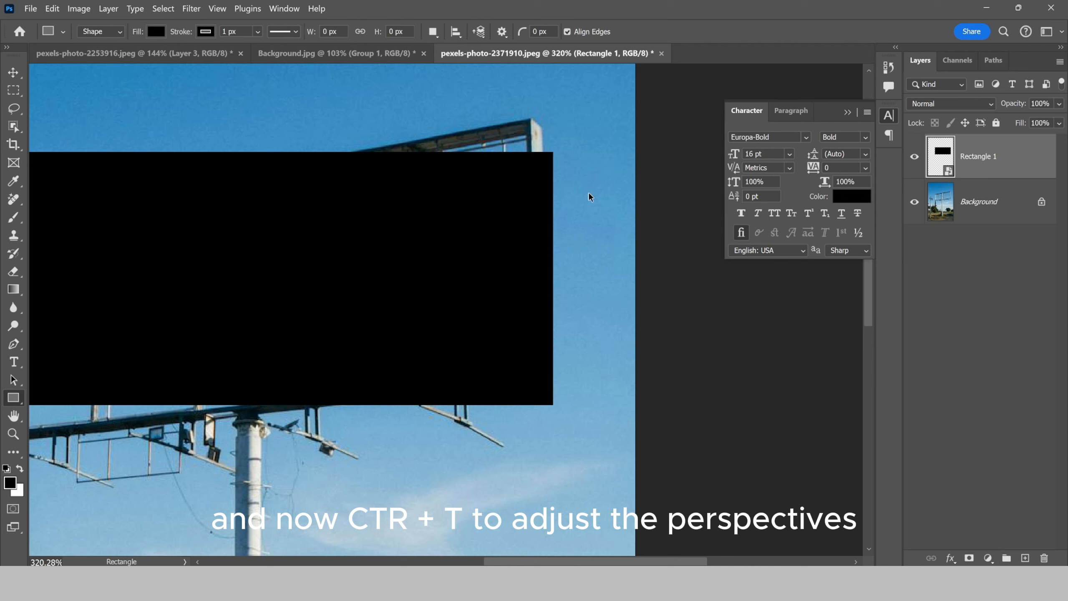
- Start a free transform on the rectangle and distort its two right corners onto the billboard frame's right corners
key(ctrl+t)
alt+scroll(555, 152, down, 3)
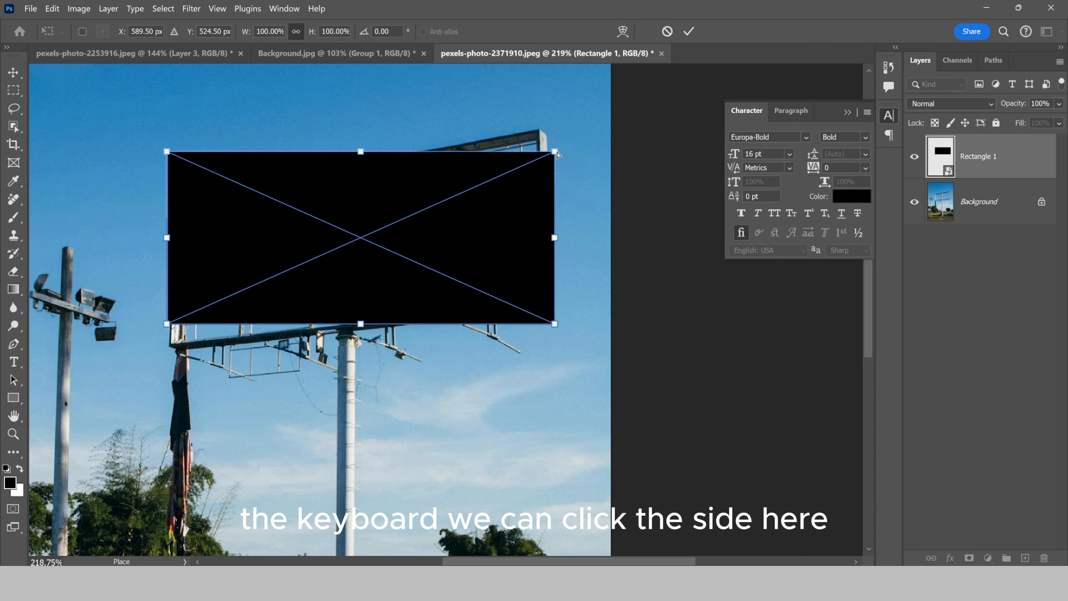
drag(557, 154, 540, 133)
drag(556, 324, 545, 304)
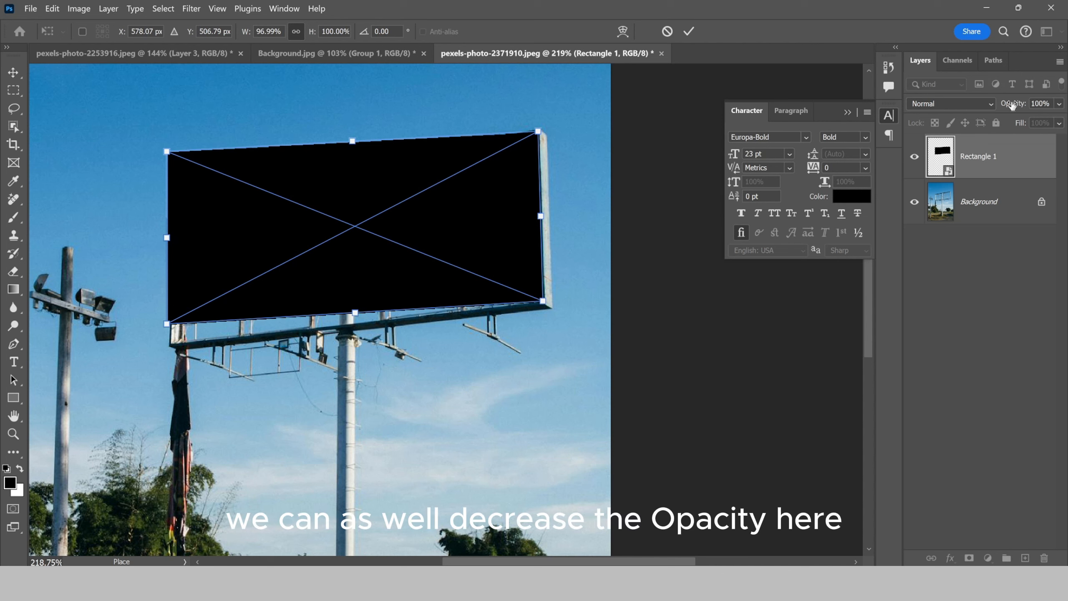
- Lower the rectangle's opacity to 62% and finish fitting its corners to the billboard frame, committing the transform
drag(1012, 103, 986, 99)
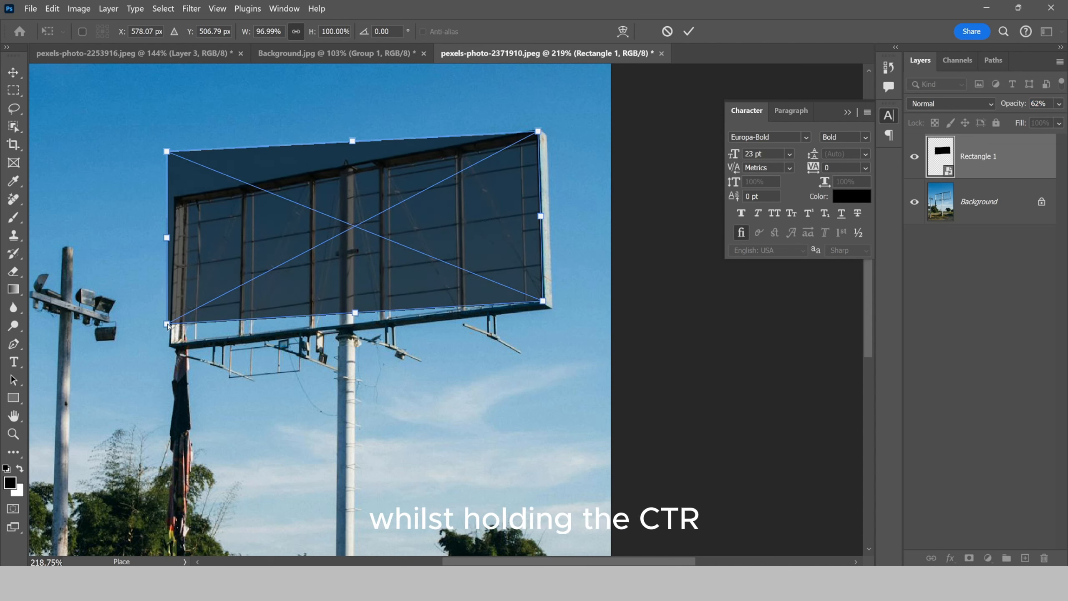
drag(166, 328, 171, 346)
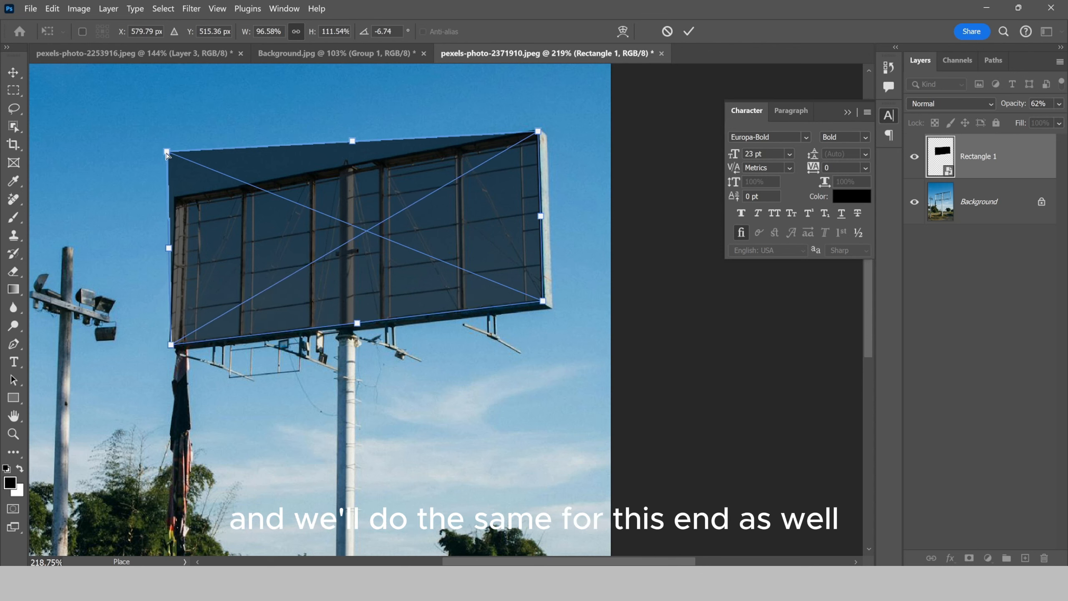
drag(167, 152, 175, 203)
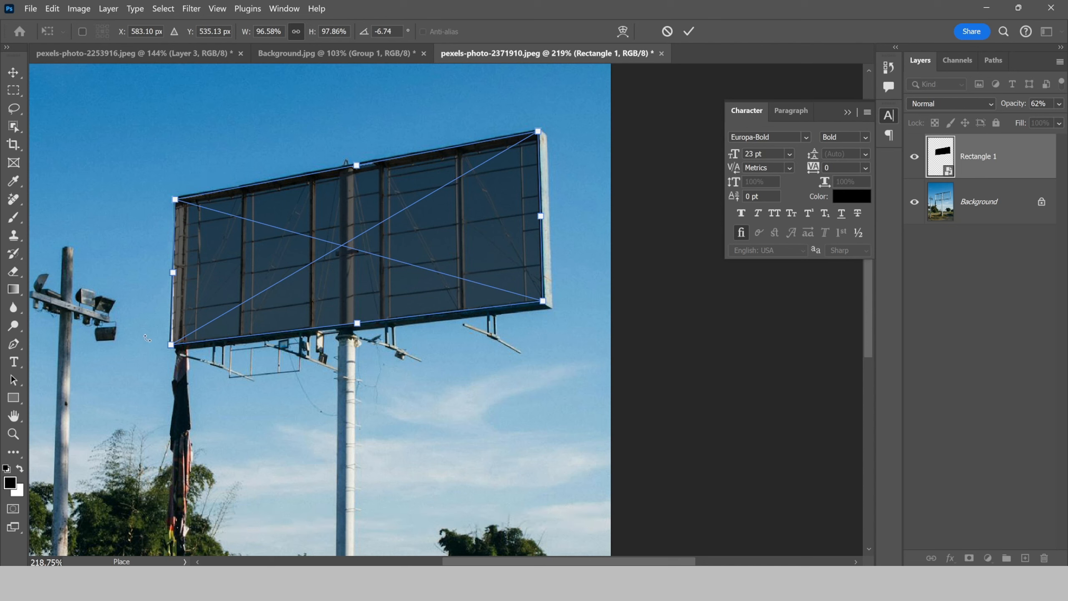
drag(171, 346, 169, 345)
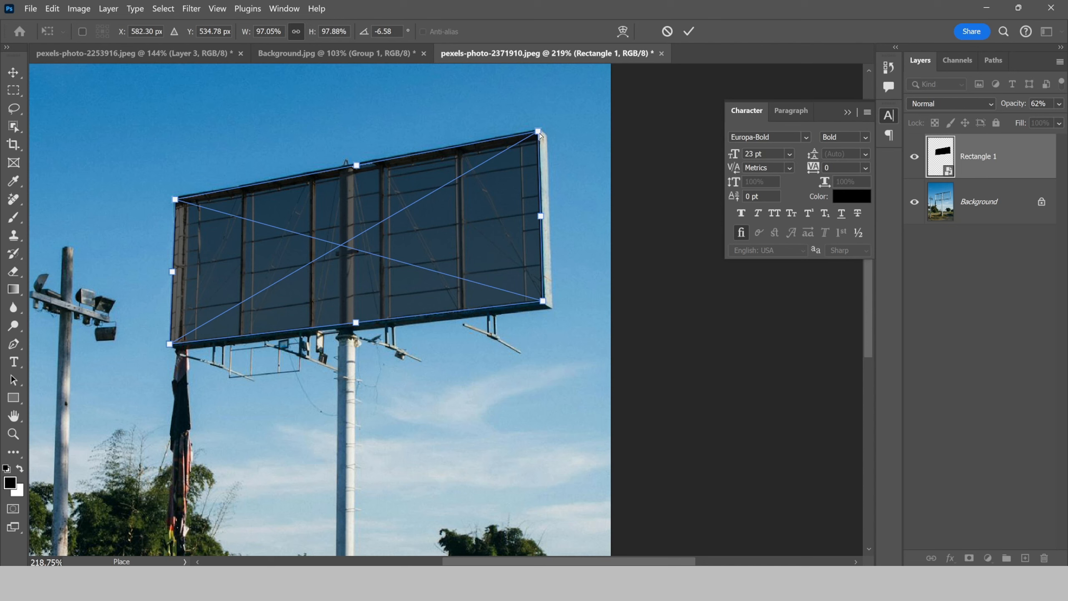
drag(540, 135, 540, 133)
click(689, 31)
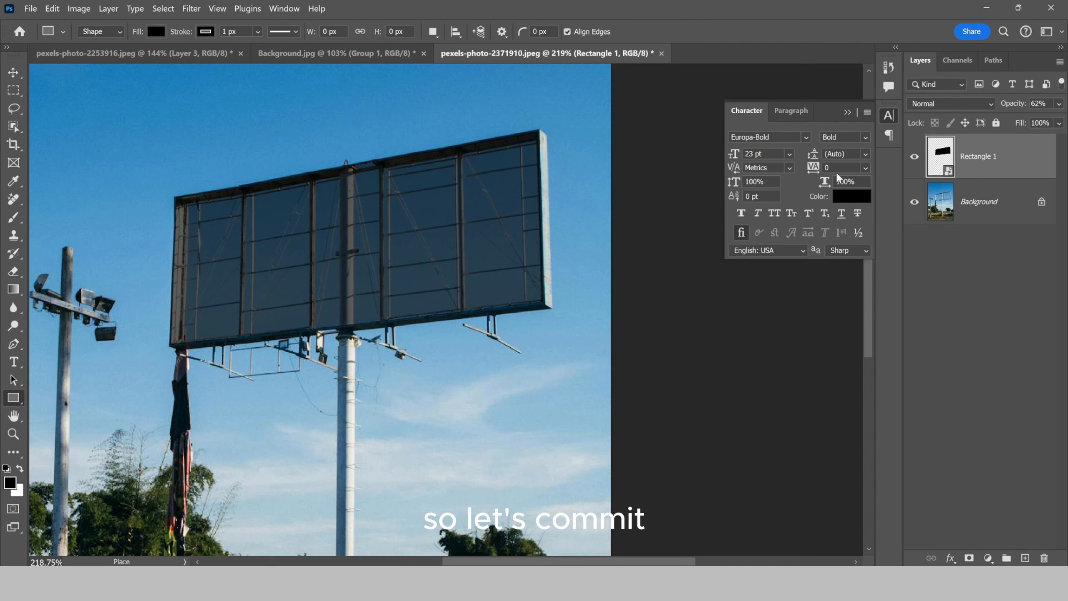
- Set the opacity of the Rectangle 1 layer to 100% and check how it covers the billboard
drag(1013, 107, 1064, 106)
scroll(329, 286, down, 3)
scroll(328, 285, down, 2)
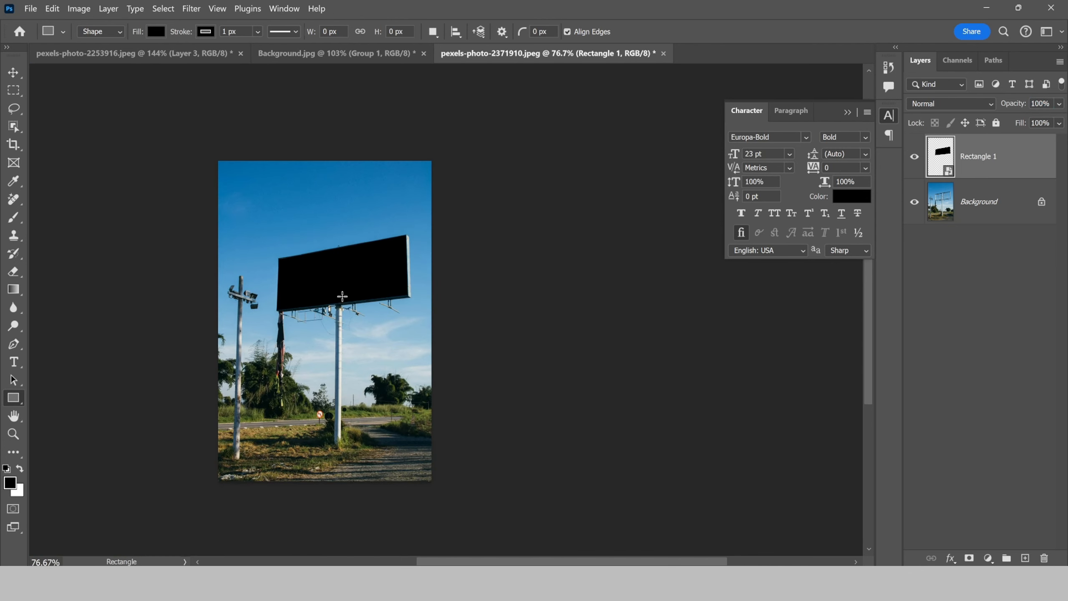
scroll(412, 328, left, 3)
scroll(429, 331, up, 3)
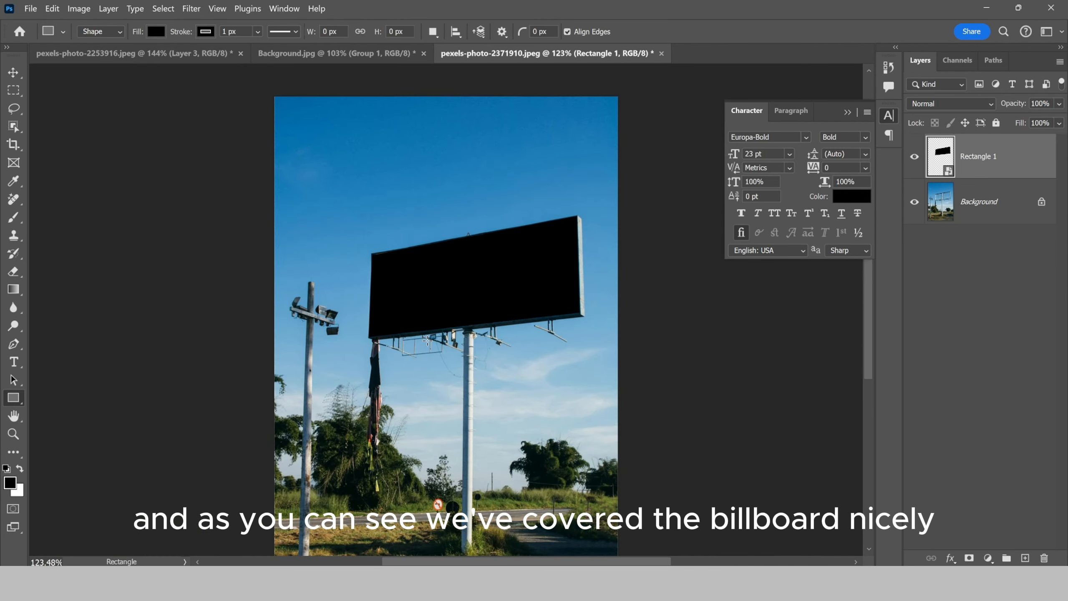
- Switch to the Move tool and open the contents of the Rectangle 1 smart object
key(v)
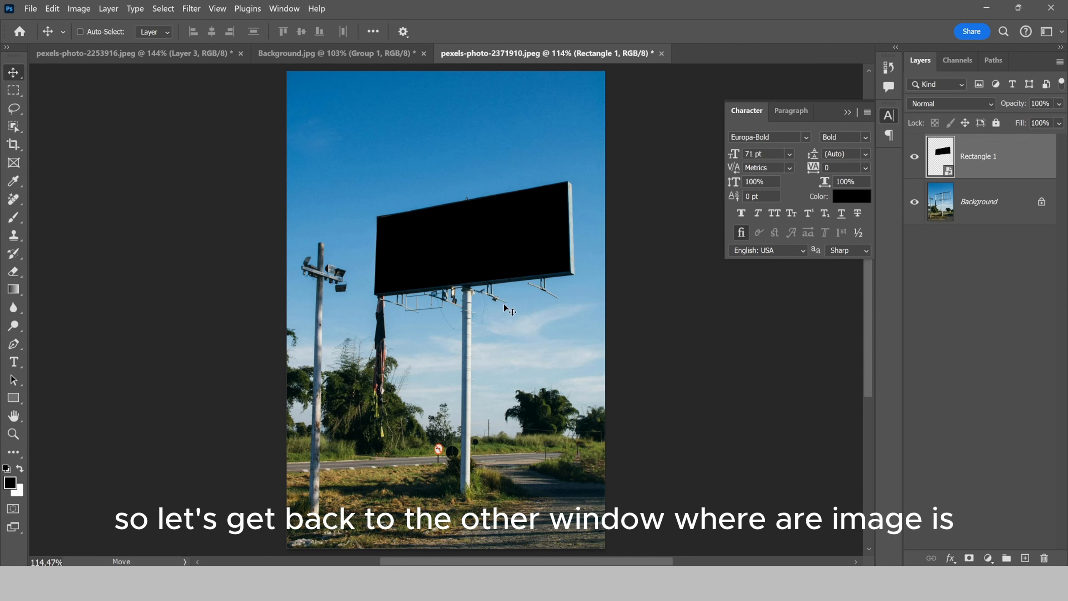
double_click(942, 158)
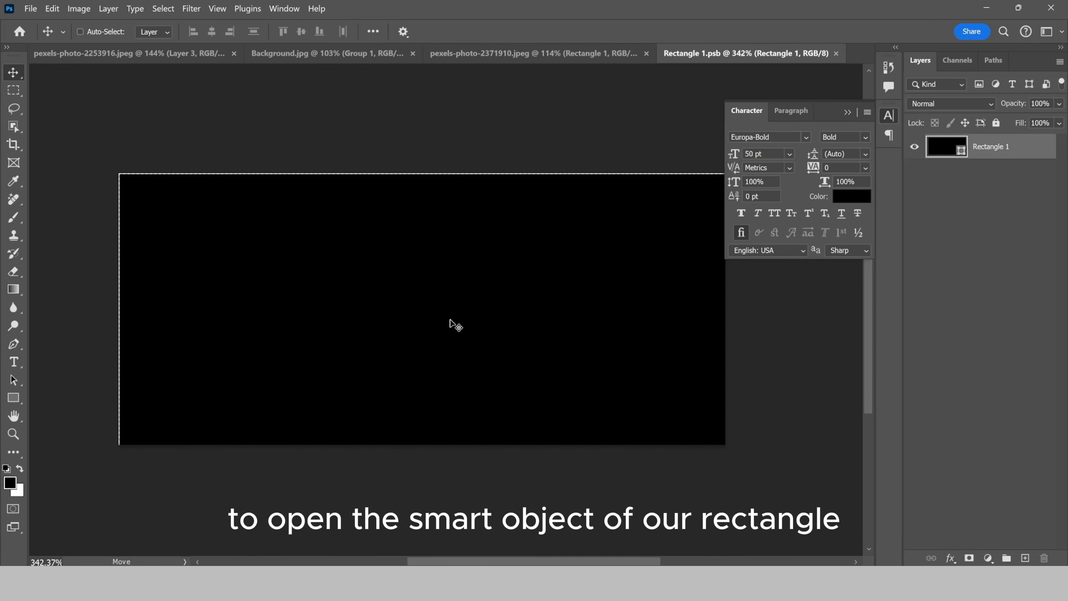
scroll(450, 324, down, 1)
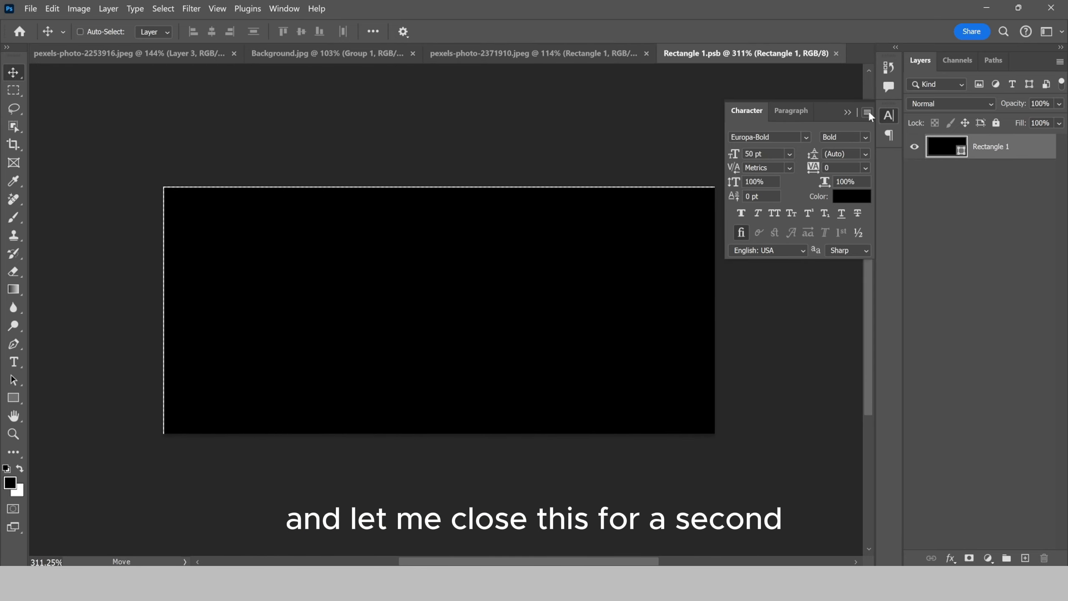
- Close the Character panel group and copy the Group 1 smart object from Background.jpg into the Rectangle 1.psb document
click(868, 112)
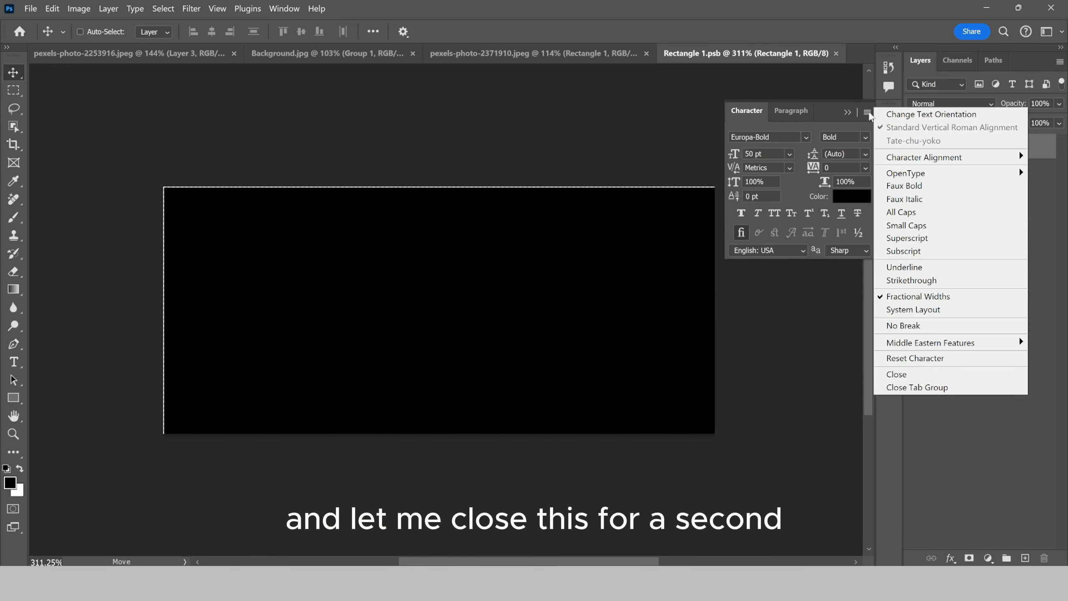
click(908, 389)
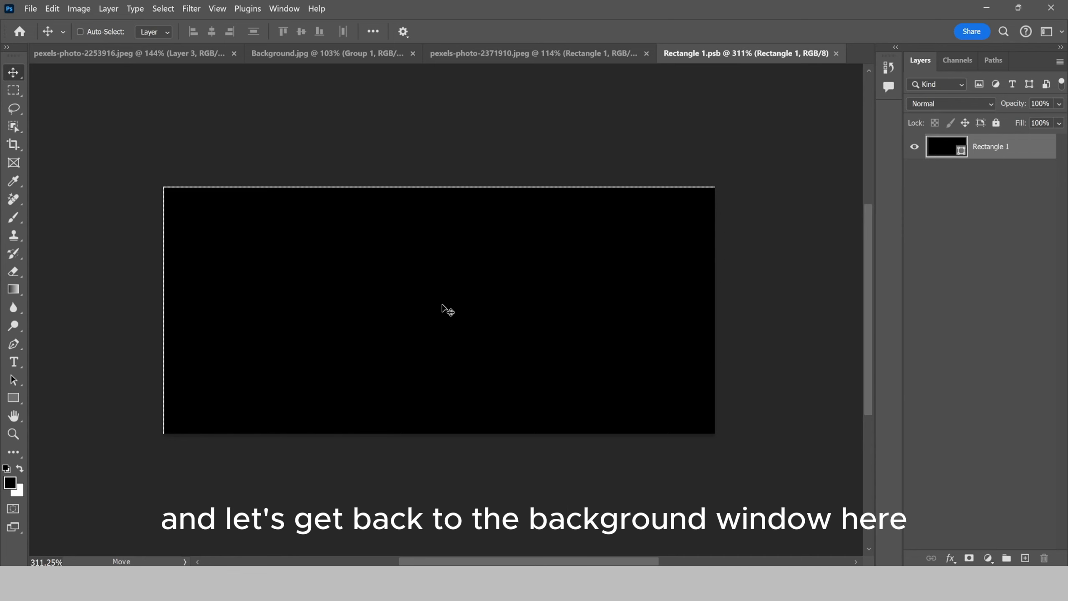
click(323, 53)
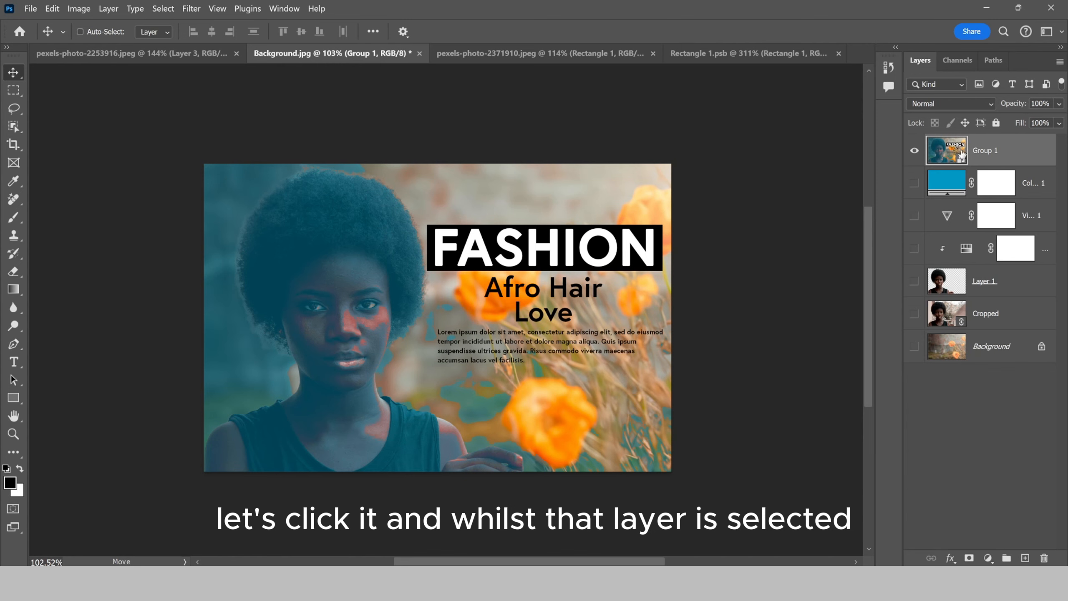
drag(639, 278, 672, 268)
key(ctrl+z)
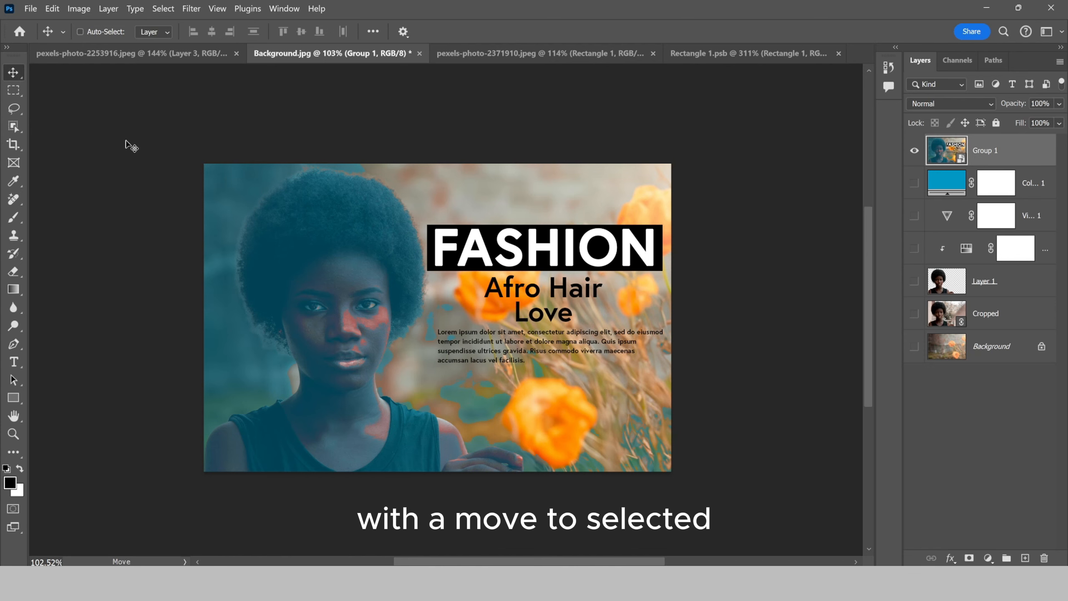
drag(433, 278, 733, 54)
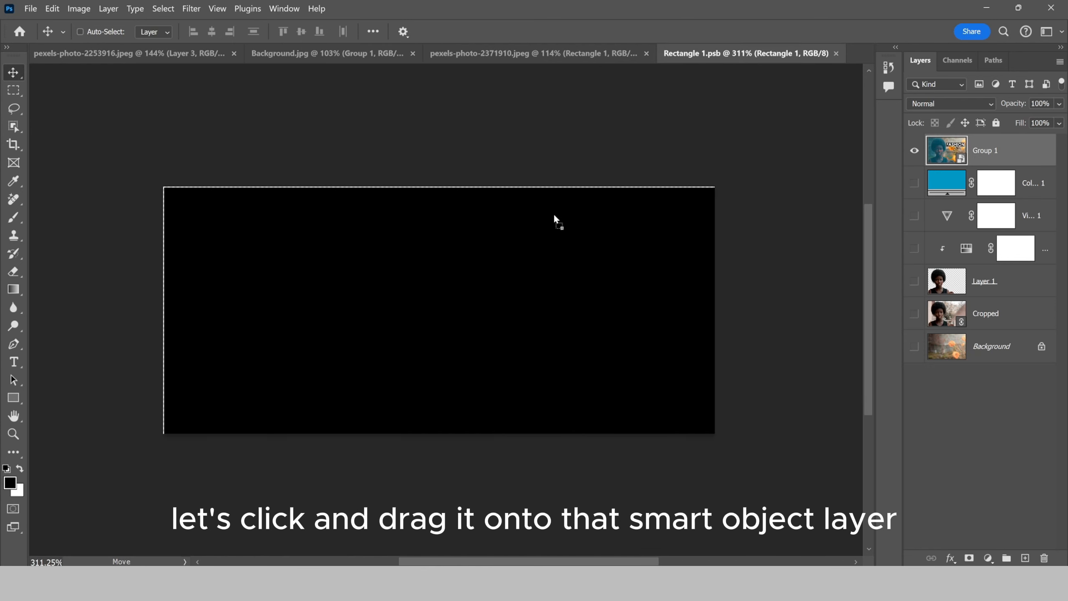
drag(436, 286, 435, 287)
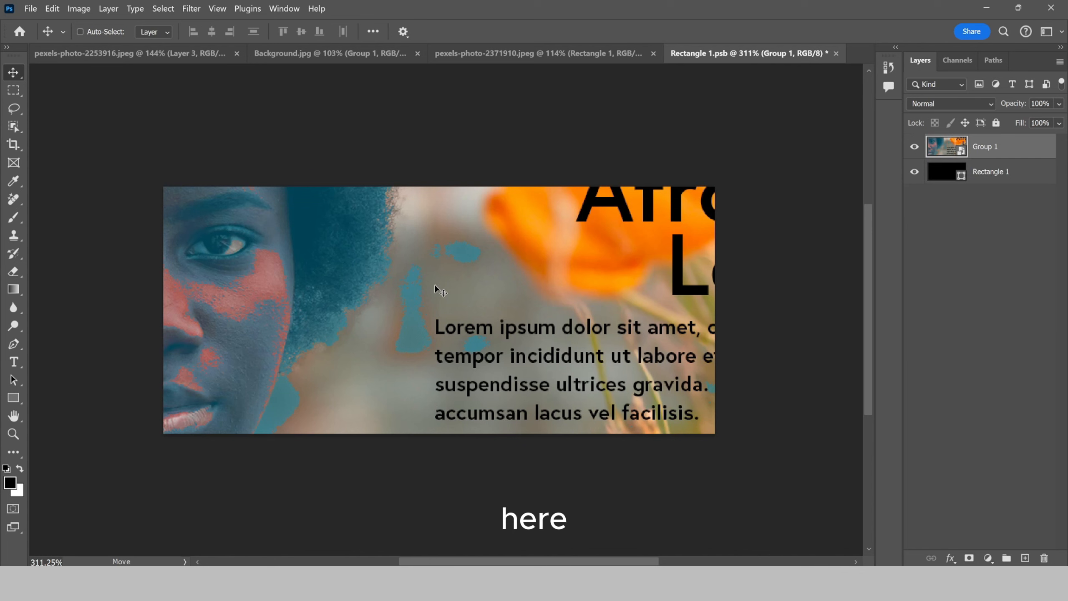
- Free-transform the placed Group 1 design, scaling it proportionally to about 28% so it fits within the black rectangle
key(ctrl)
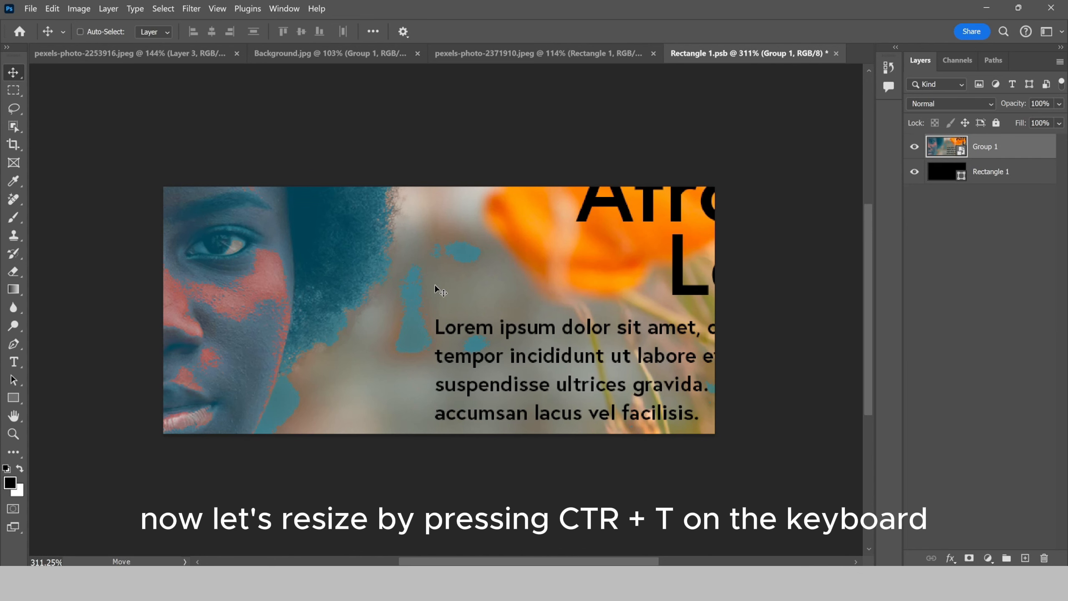
key(ctrl+t)
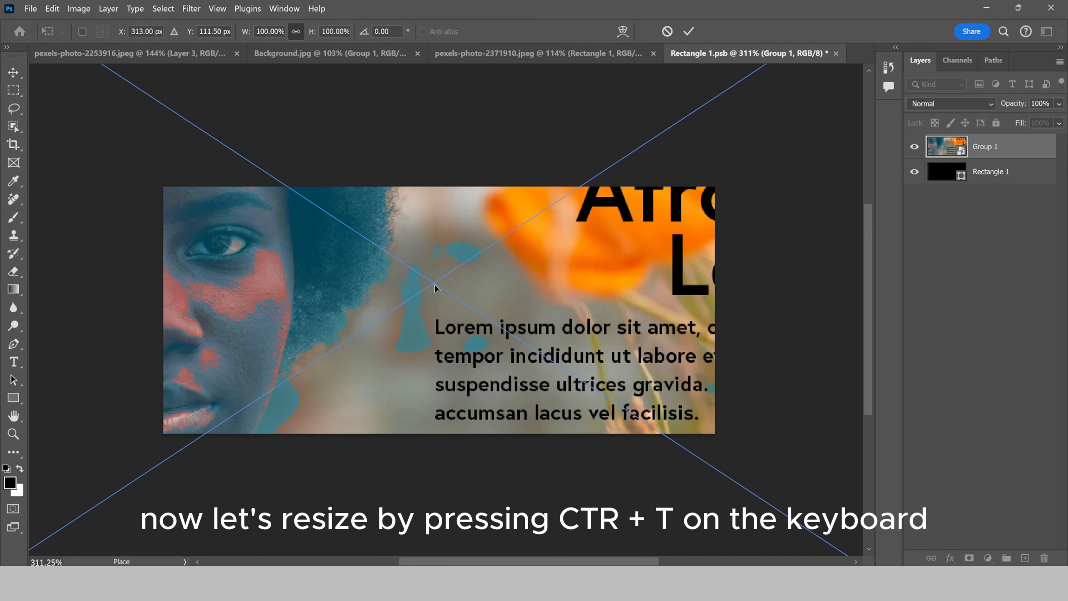
scroll(446, 271, down, 5)
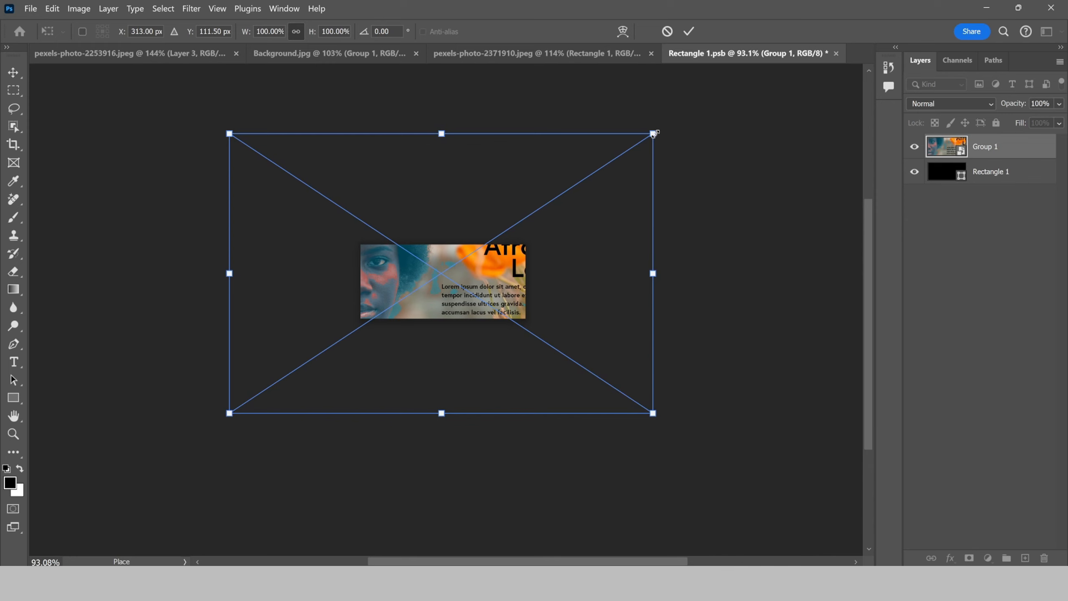
drag(654, 134, 505, 235)
scroll(455, 257, up, 4)
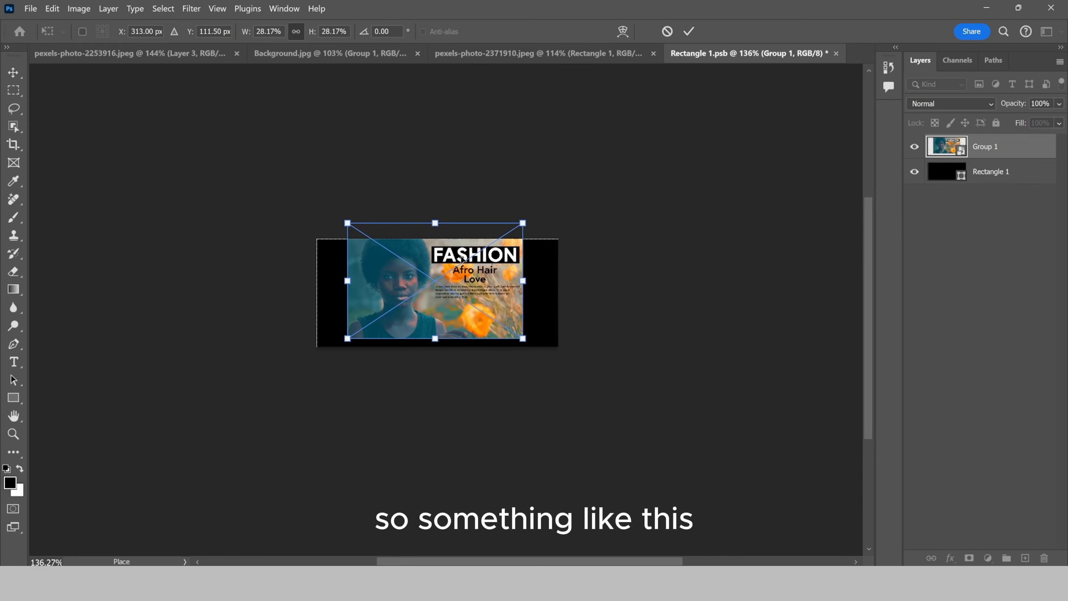
- Align the design's bottom edge with the canvas bottom and squash its height to about 26.3% to meet the canvas top
drag(442, 275, 443, 283)
scroll(443, 283, up, 3)
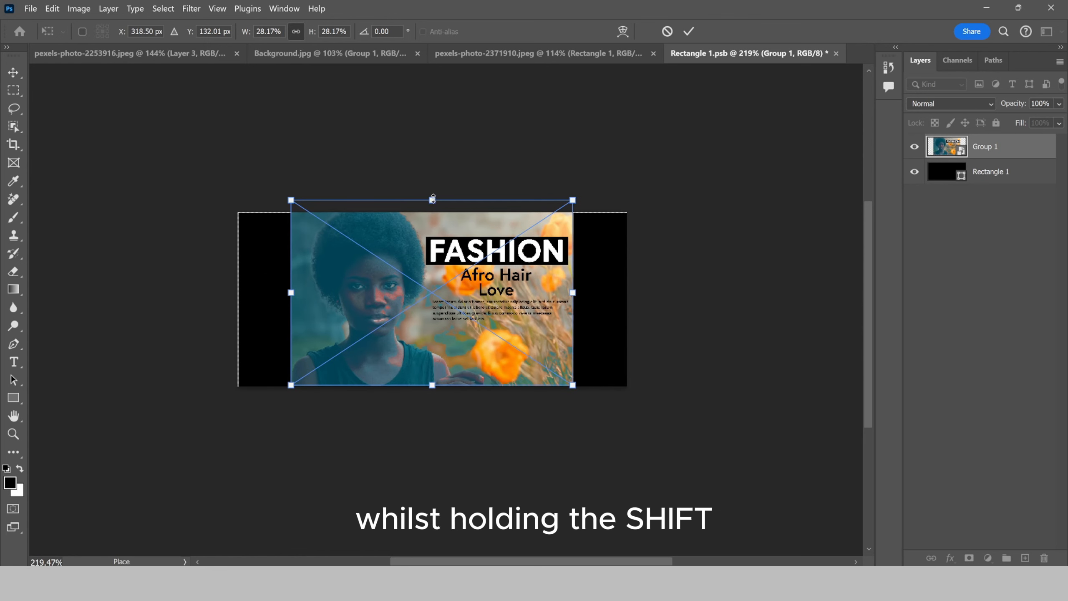
drag(433, 197, 435, 210)
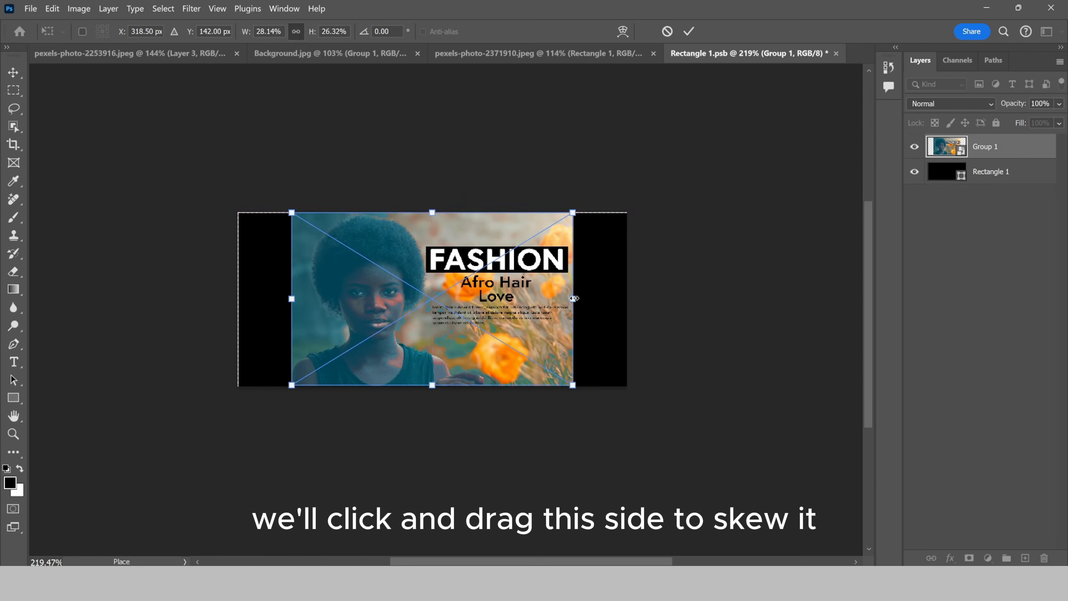
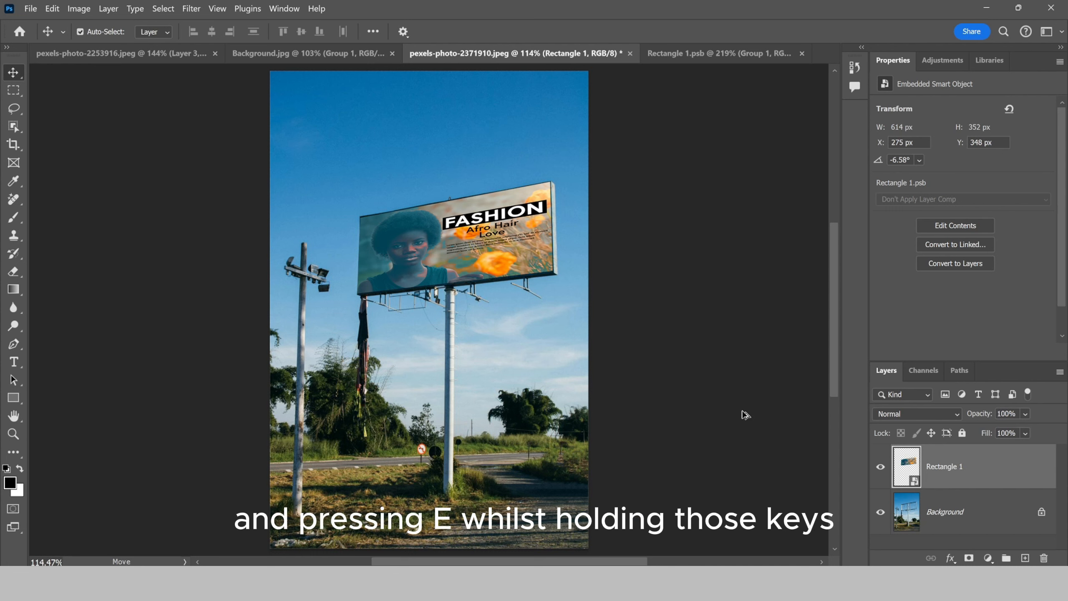
- Stamp all visible layers of the billboard photo into a new merged layer and close the Properties panel group
key(ctrl+shift+alt+e)
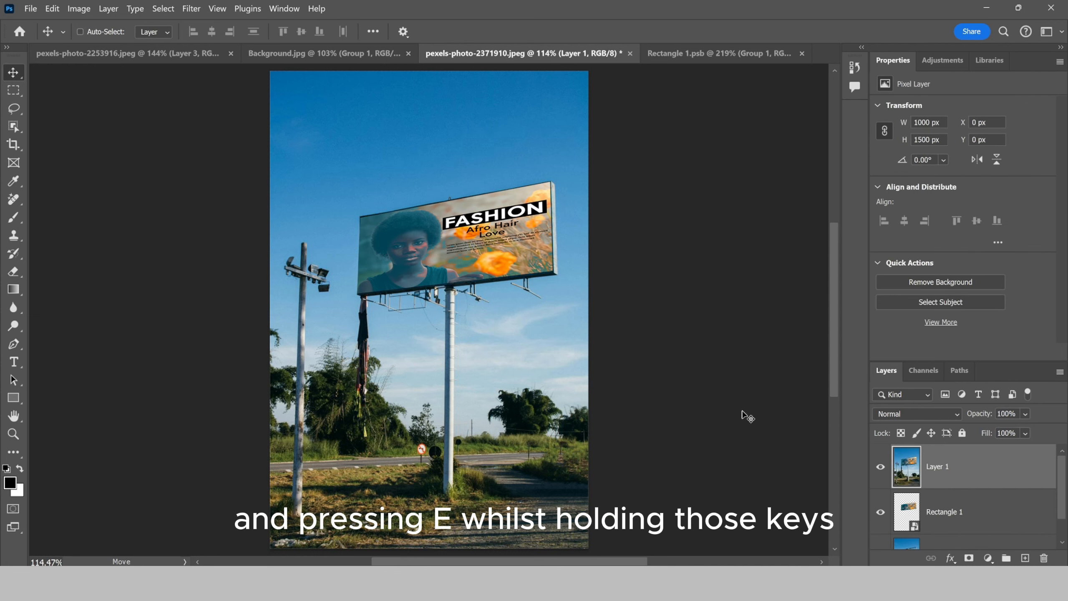
click(1059, 61)
click(1045, 82)
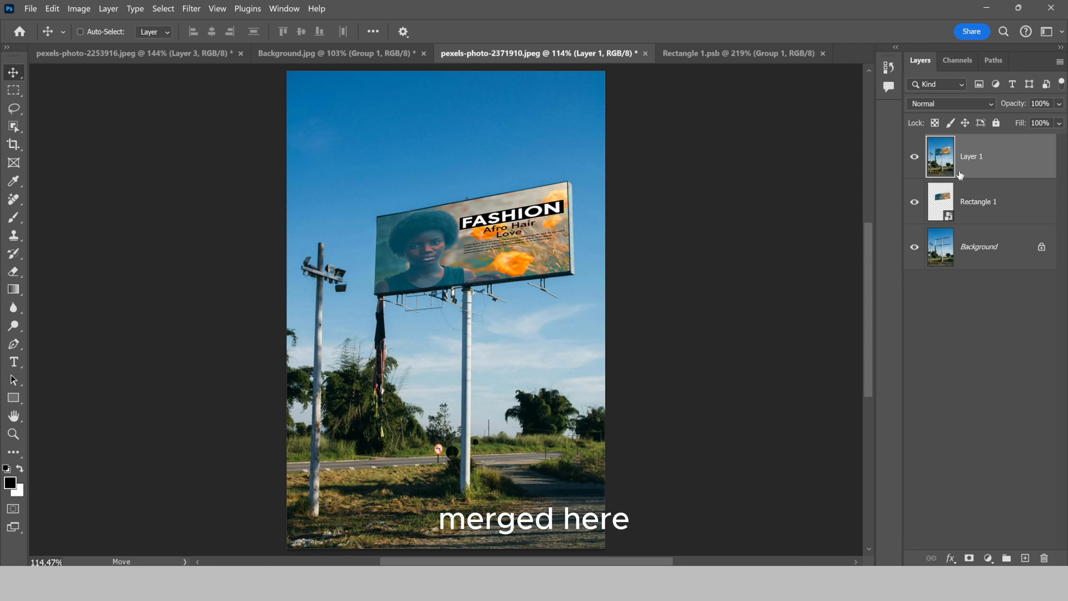
- Show only the merged Layer 1, hiding the layers below it, and duplicate it
alt+click(915, 158)
alt+click(916, 159)
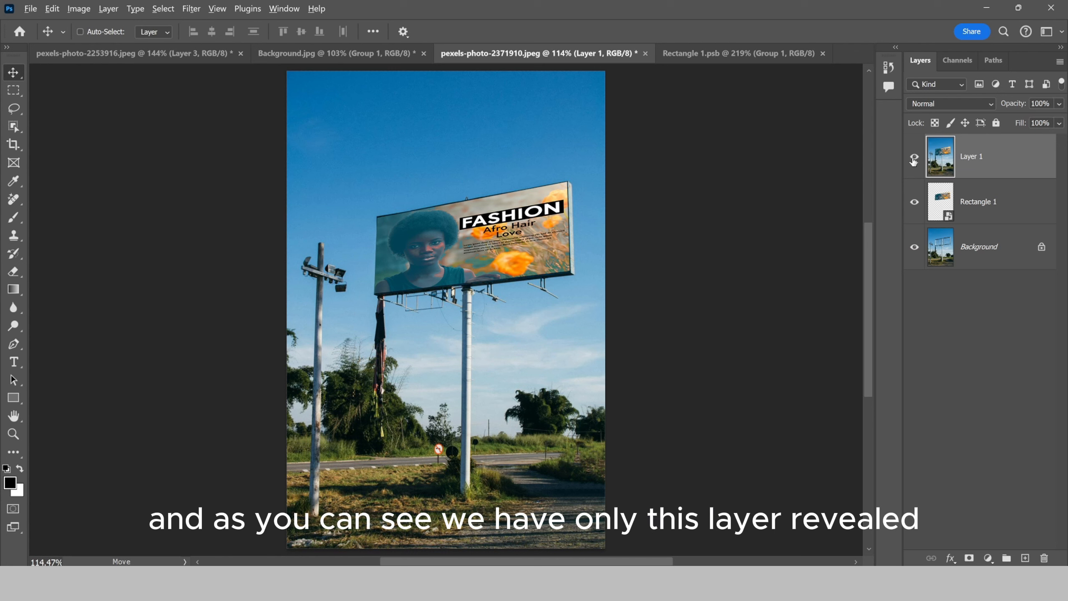
alt+click(915, 159)
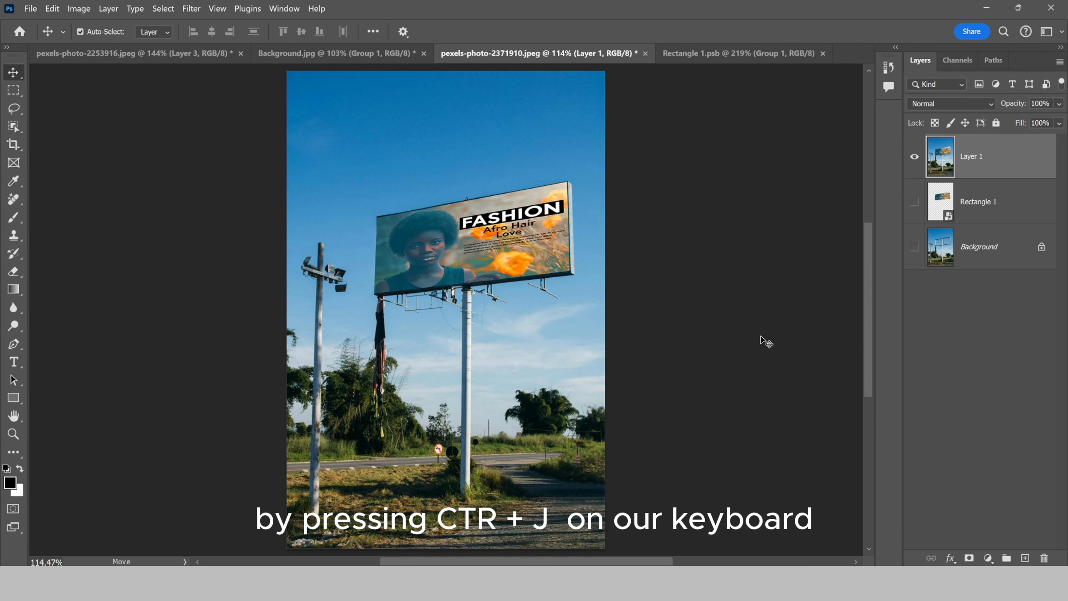
key(ctrl+j)
- Apply the Add Noise filter to Layer 1 copy with an amount of 18.49% and Uniform distribution
scroll(479, 238, up, 8)
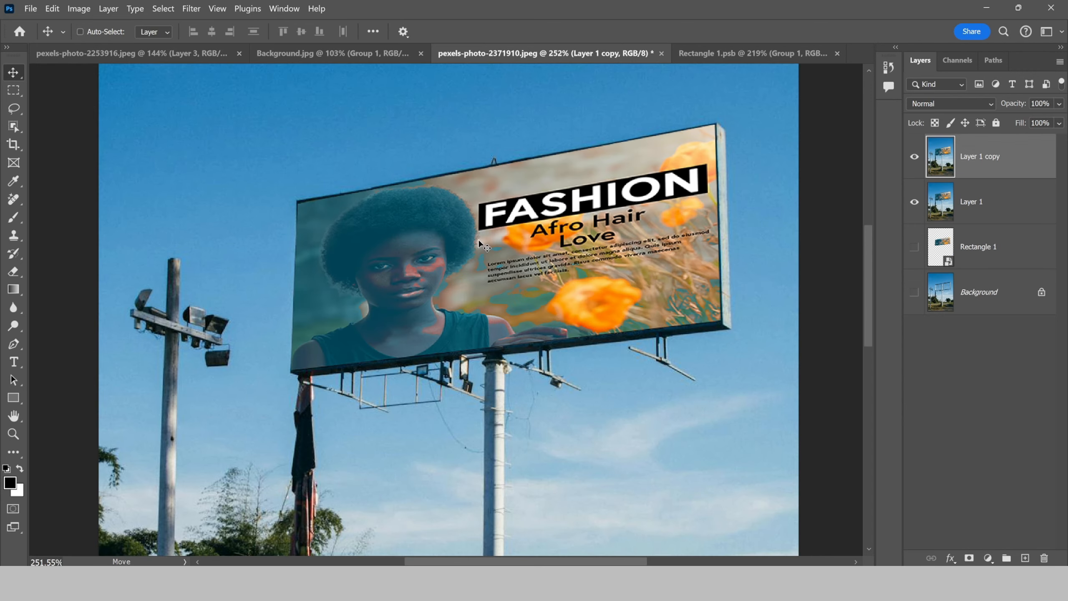
click(191, 8)
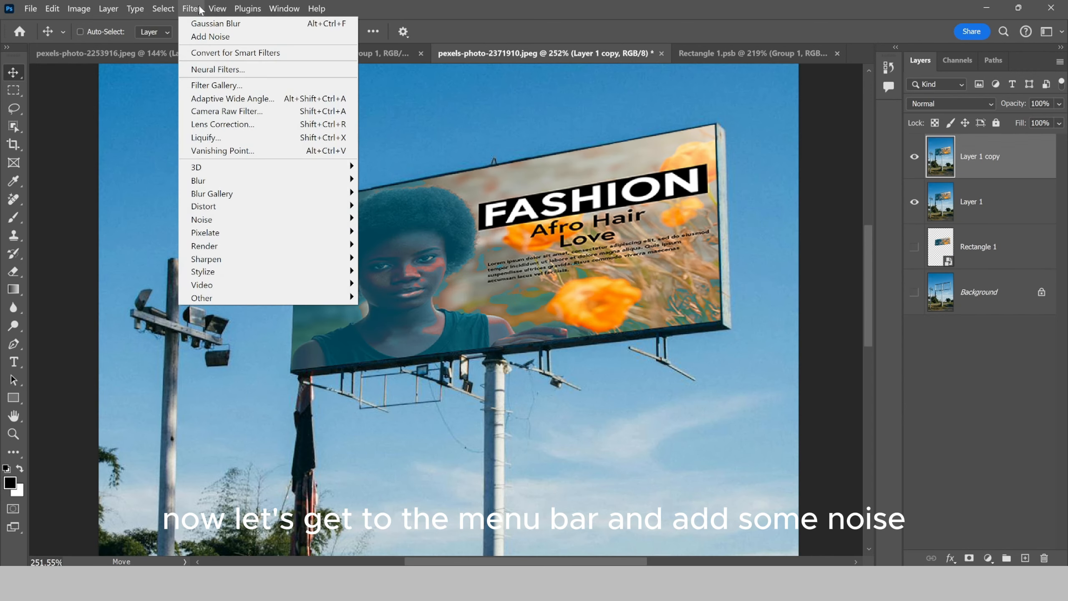
mouse_move(269, 219)
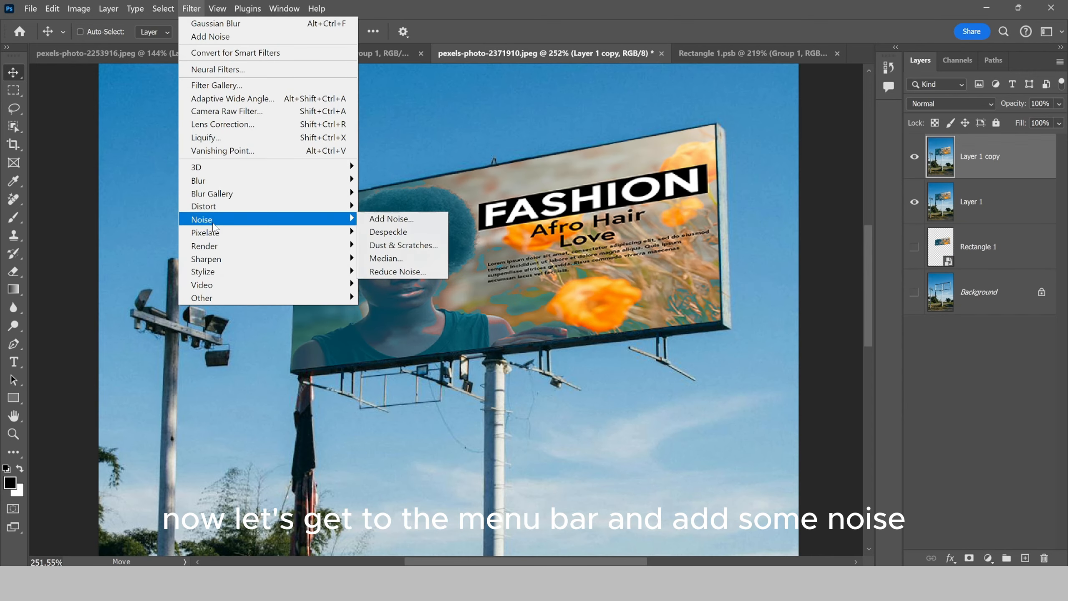
click(379, 223)
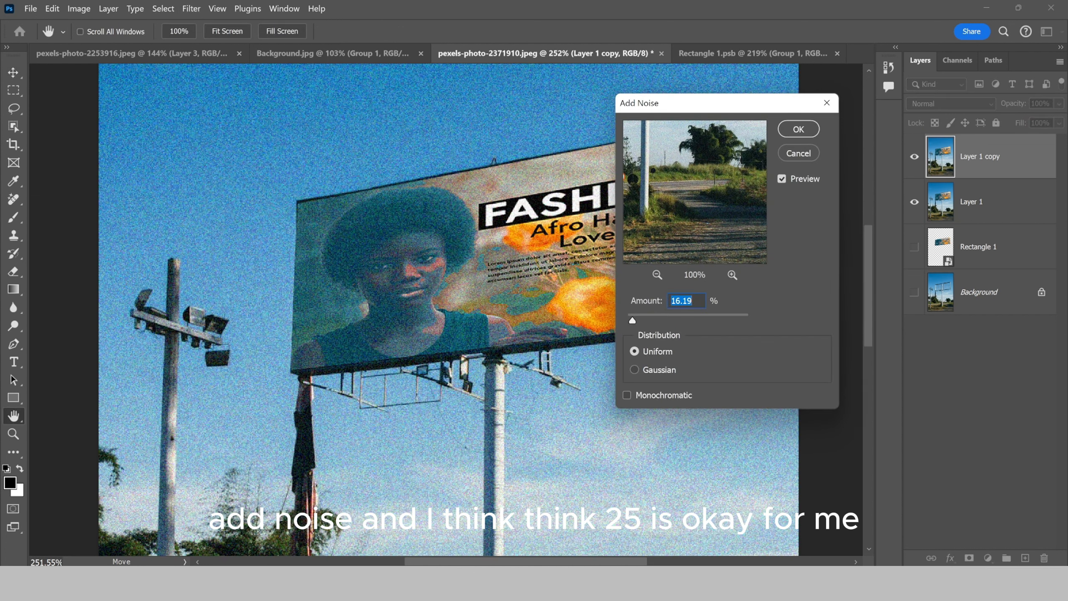
drag(634, 322, 636, 323)
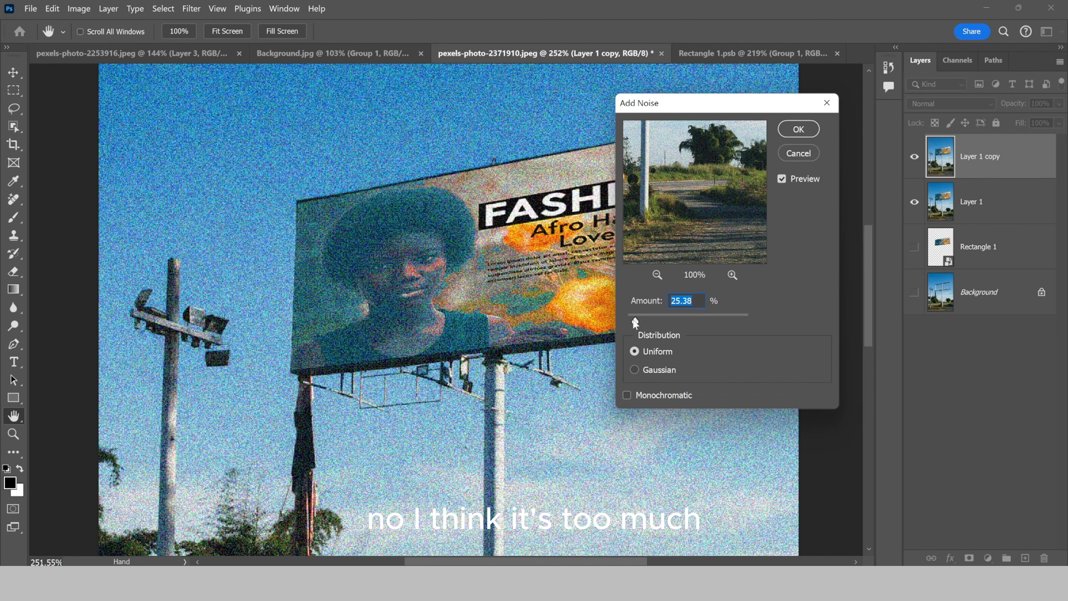
drag(636, 322, 634, 321)
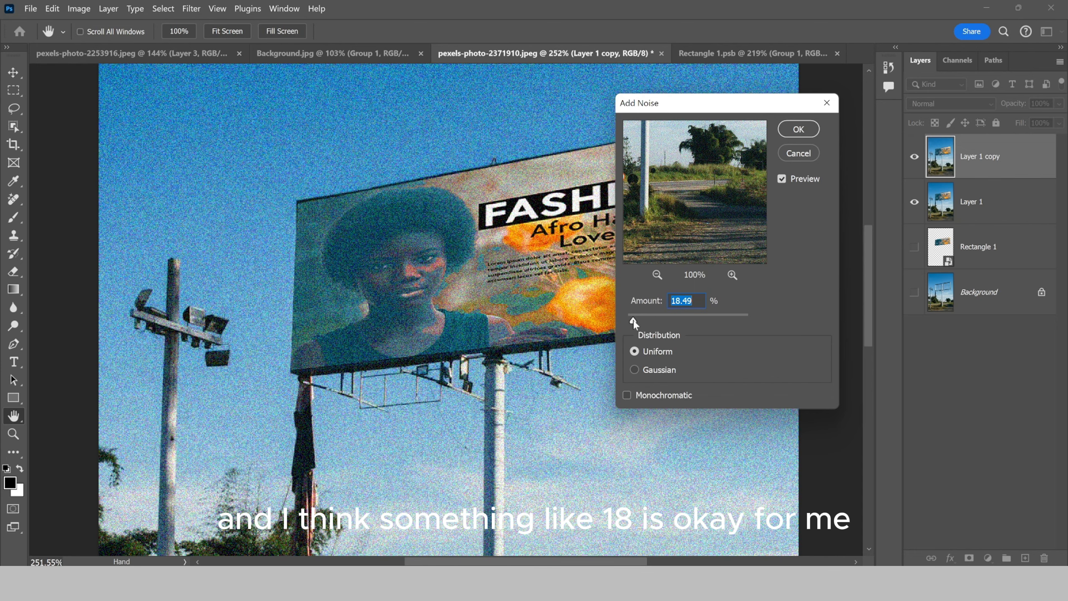
click(790, 131)
scroll(608, 310, down, 6)
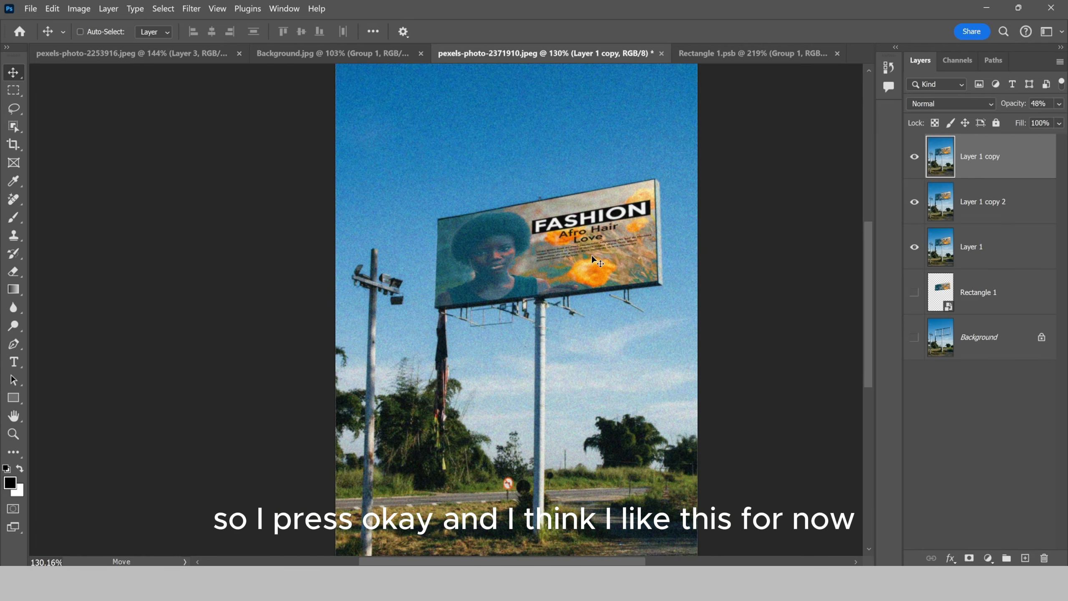
- Add a Solid Color fill layer in a dark teal blue, close to 003d56, above Layer 1 copy
scroll(592, 258, down, 2)
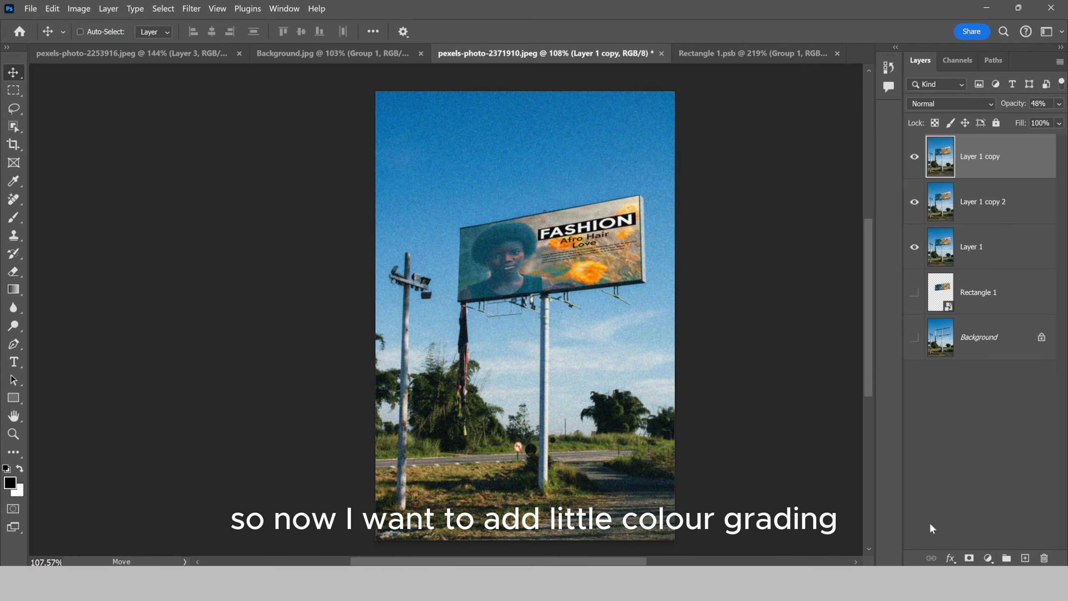
click(988, 558)
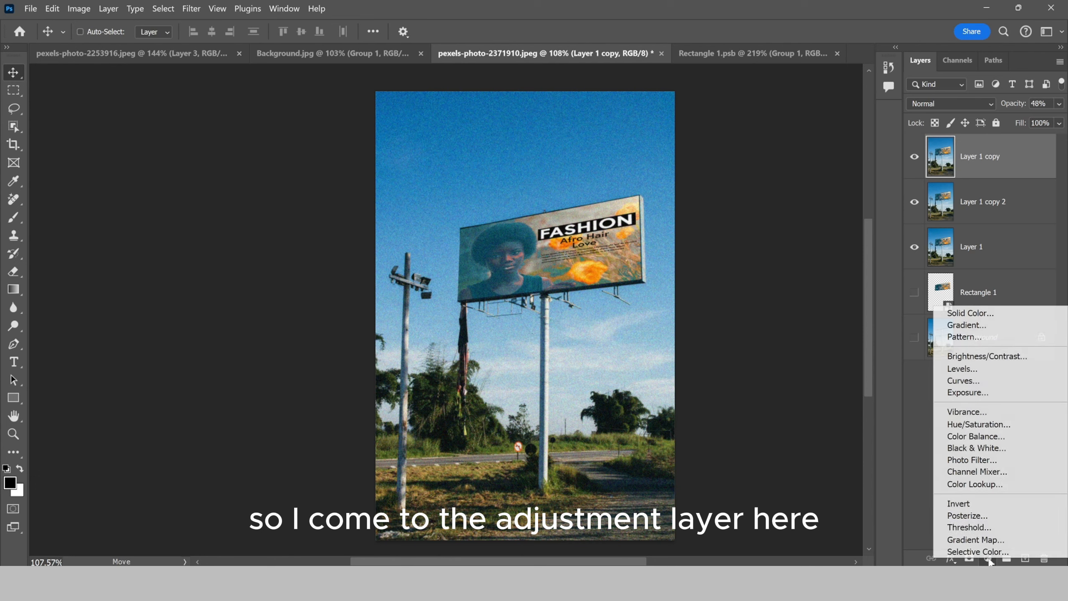
click(965, 316)
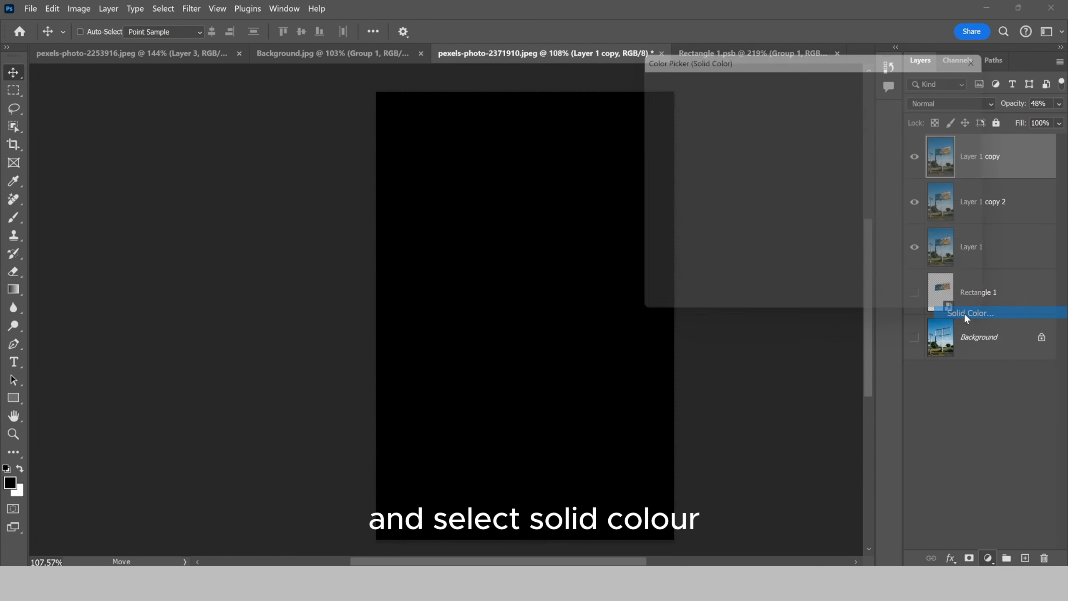
click(840, 183)
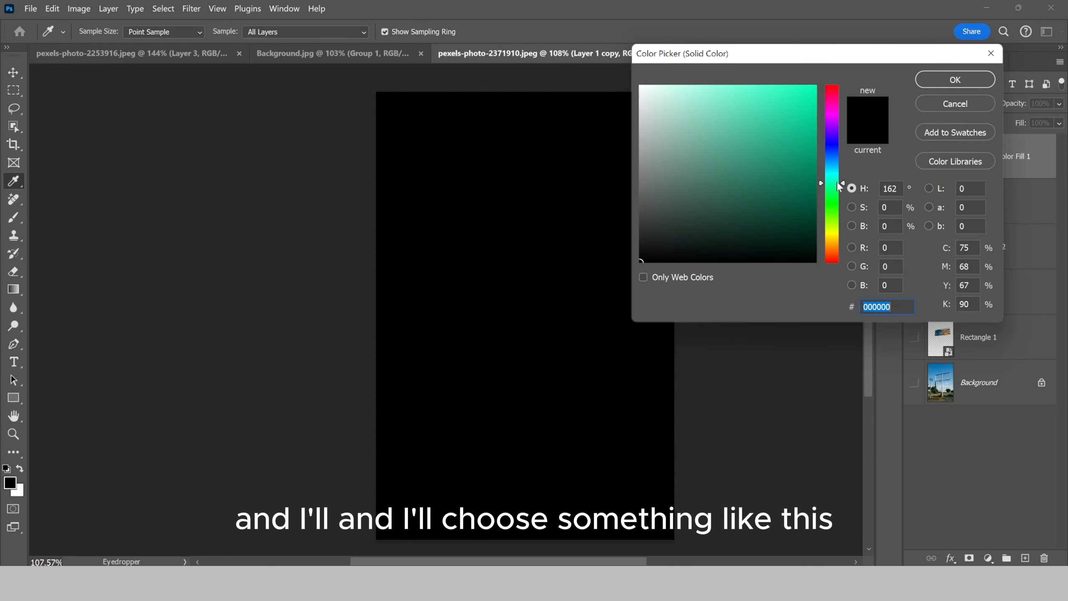
drag(799, 193, 817, 202)
click(833, 167)
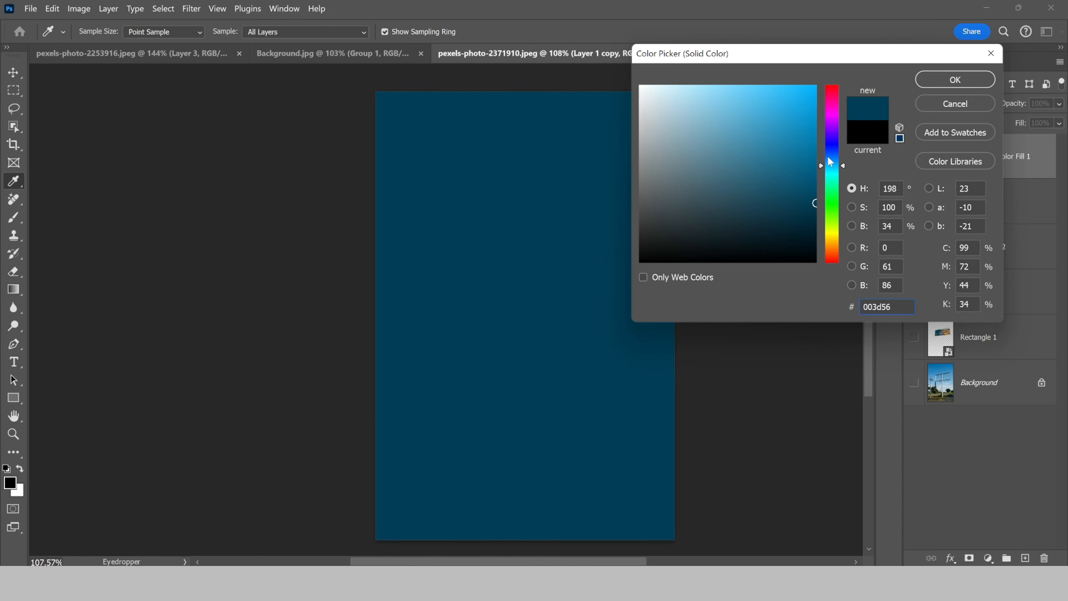
drag(828, 155, 828, 166)
click(930, 82)
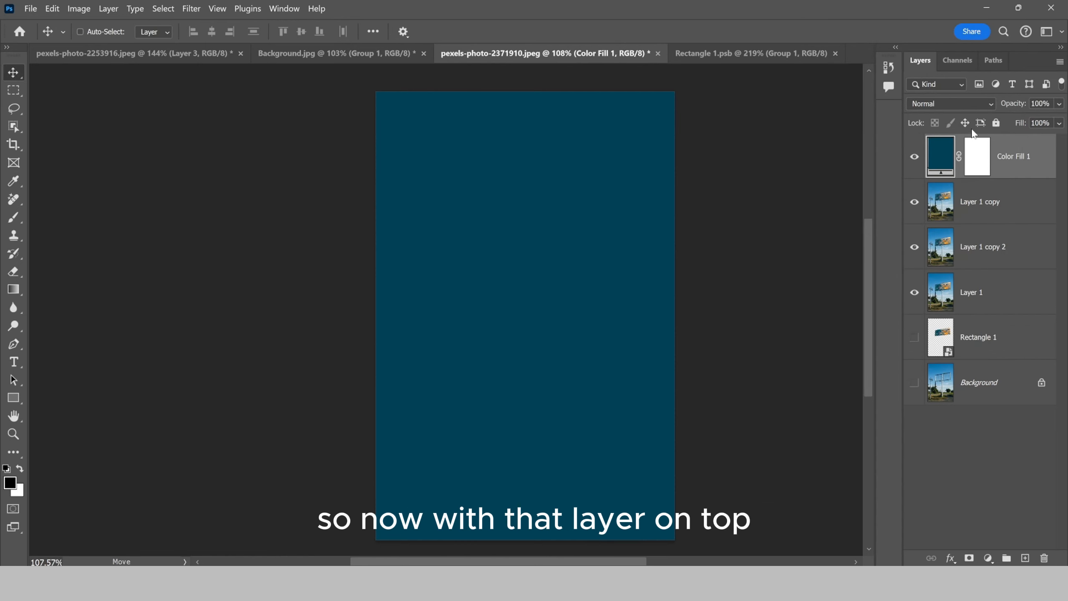
- Set the color fill layer's blend mode to Lighter Color and its fill to 48%
click(933, 103)
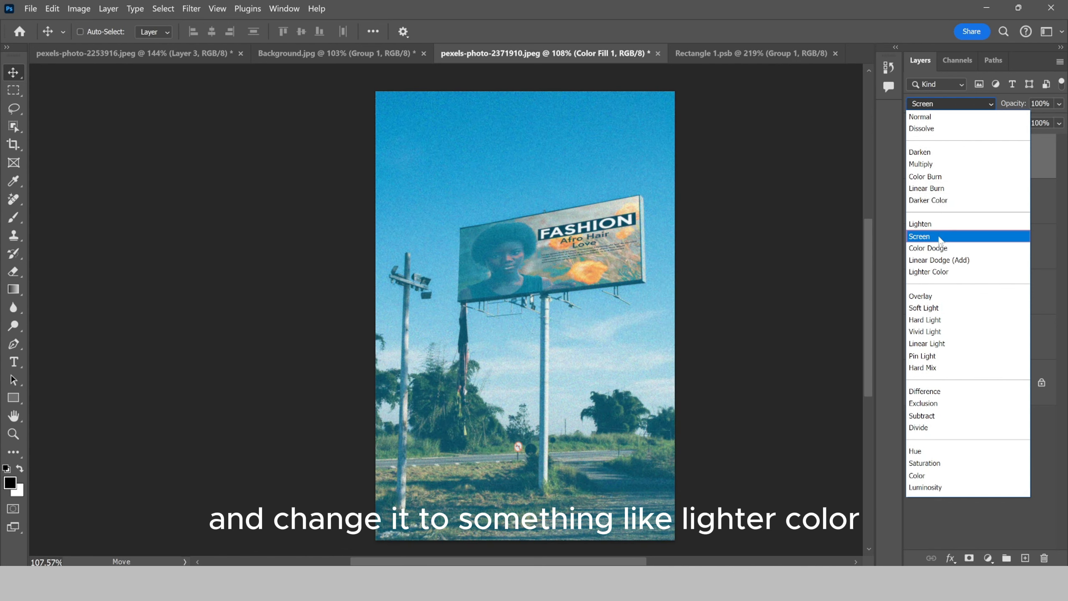
click(926, 272)
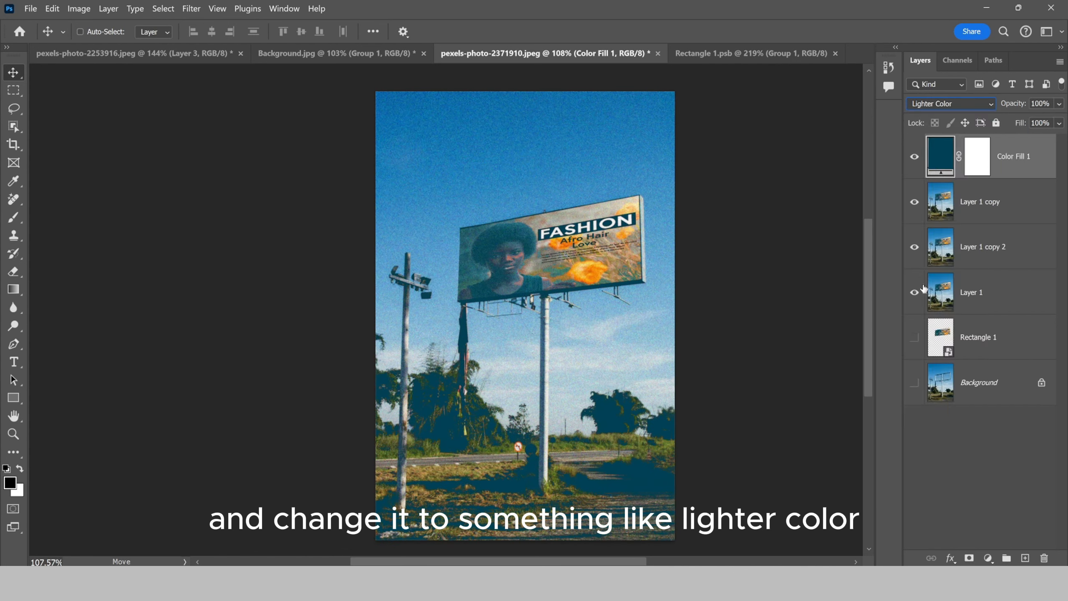
drag(1022, 125, 984, 128)
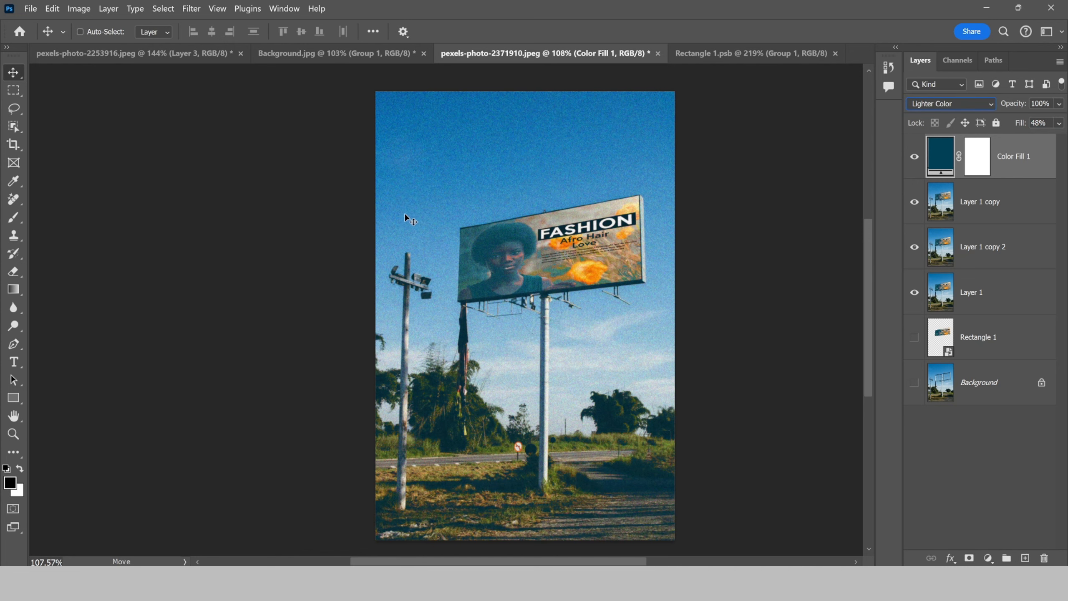
scroll(424, 251, down, 3)
scroll(514, 228, up, 2)
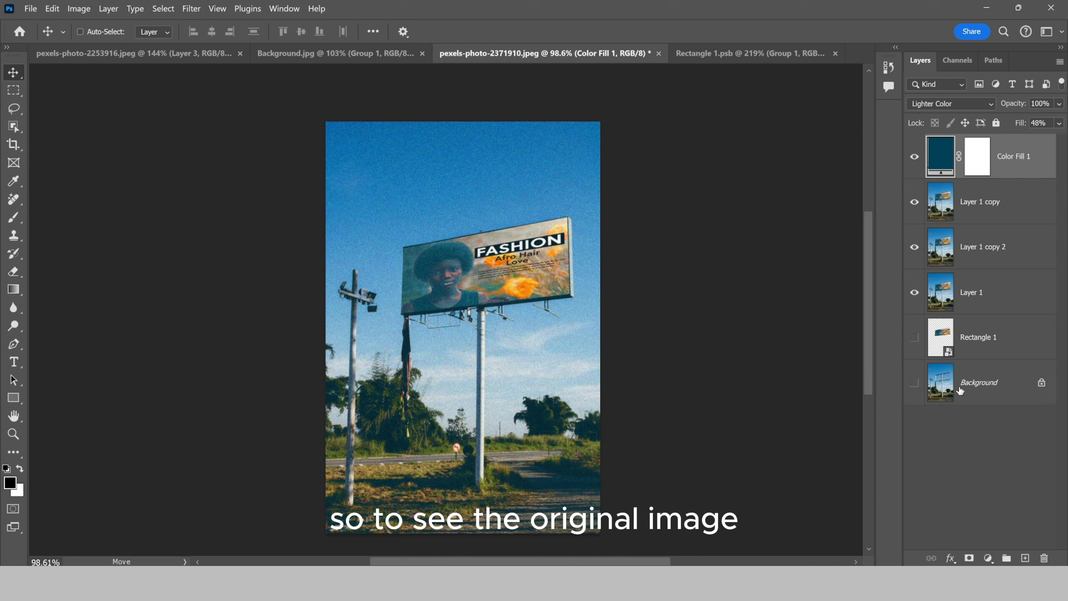
- Compare the original photo with the finished mockup by repeatedly isolating the Background layer and restoring the other layers' visibility
click(985, 388)
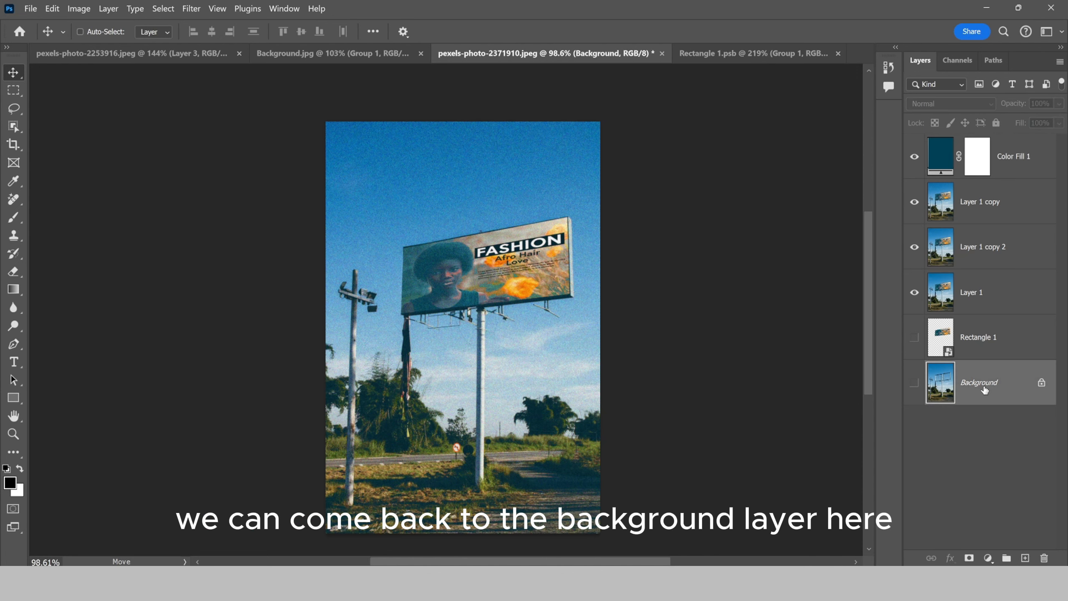
alt+click(915, 384)
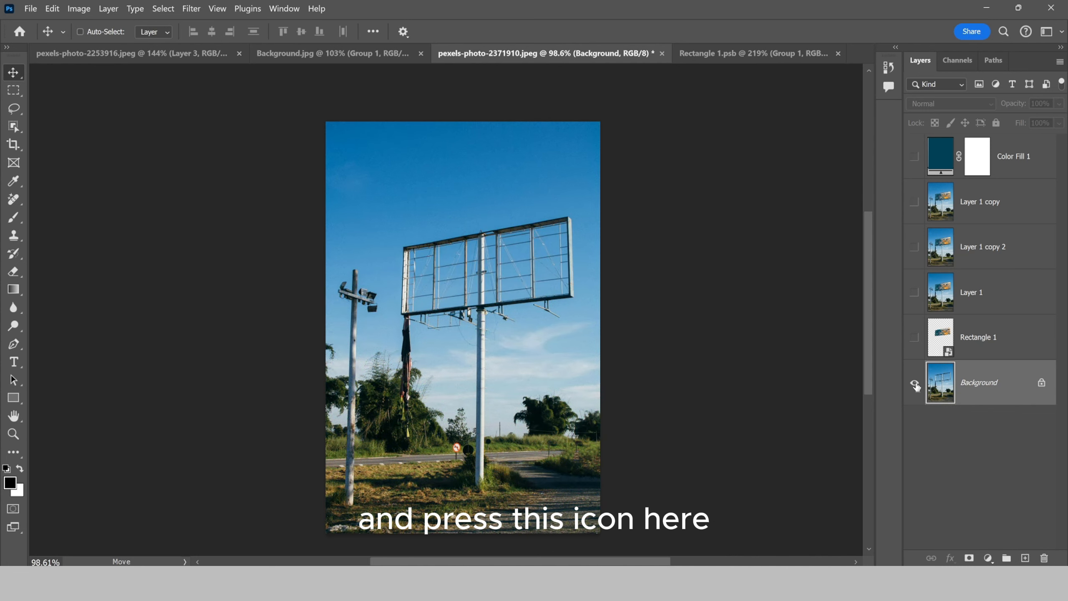
alt+click(916, 384)
alt+click(915, 384)
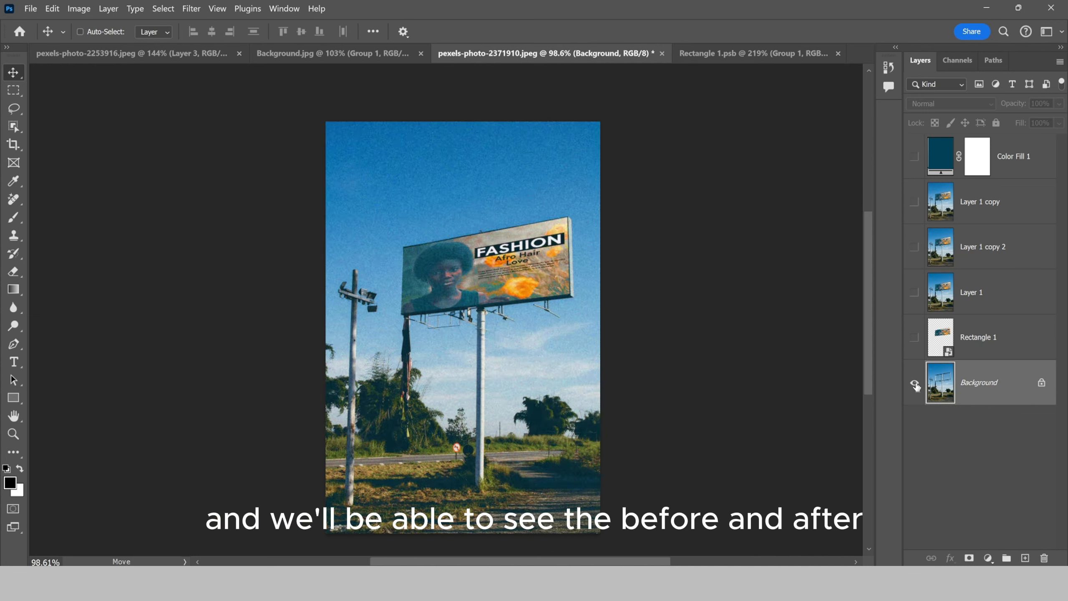
alt+click(916, 384)
alt+click(916, 384)
alt+click(916, 384)
- Crop the image to a landscape frame around the billboard, cutting off the upper sky and the ground, and fit it to the window
scroll(535, 310, down, 3)
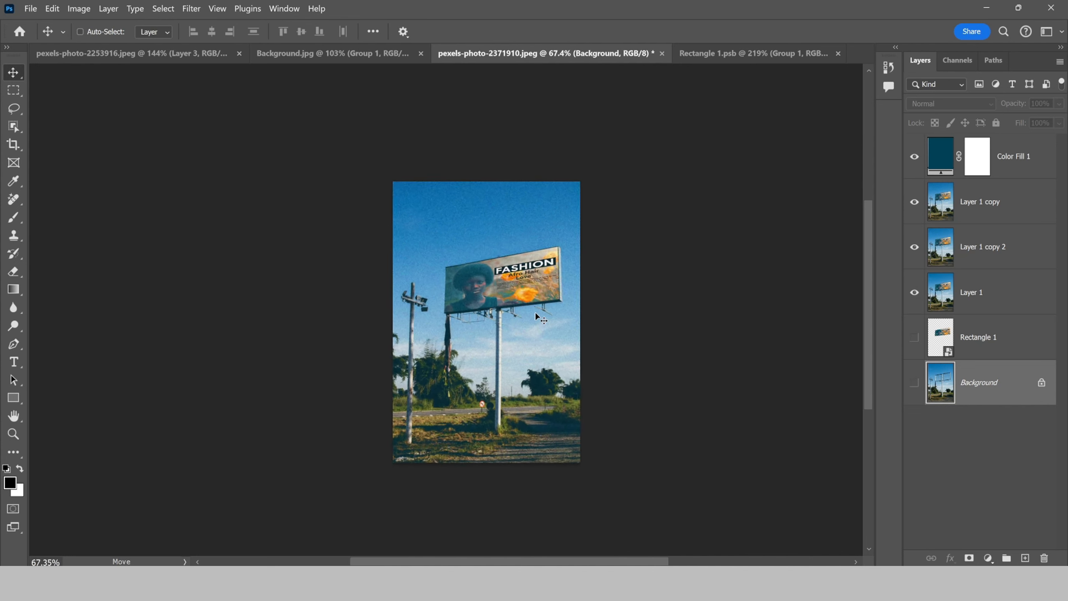
scroll(535, 310, up, 4)
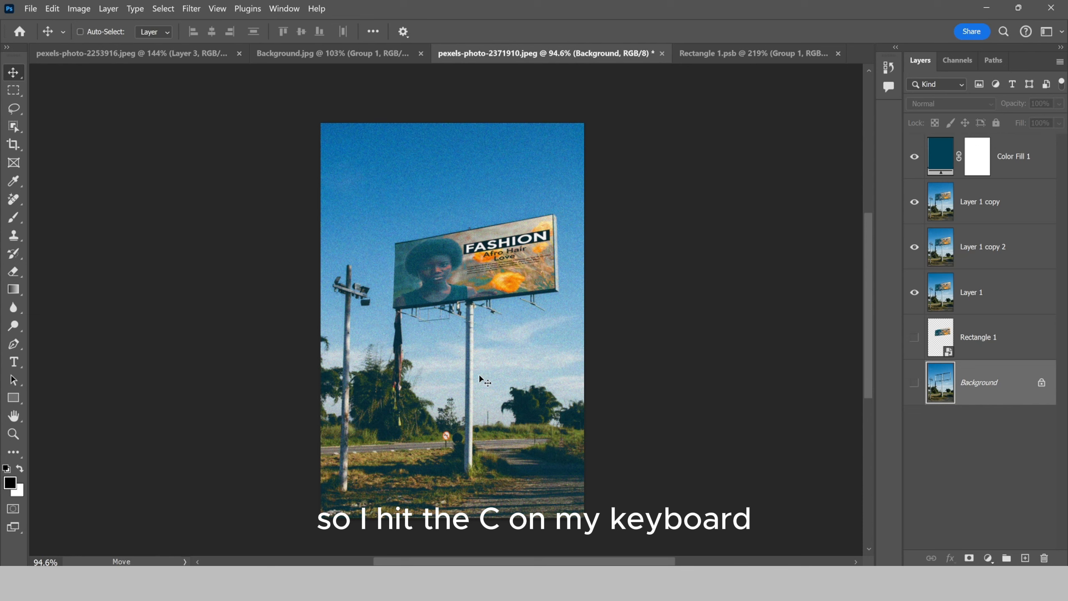
key(c)
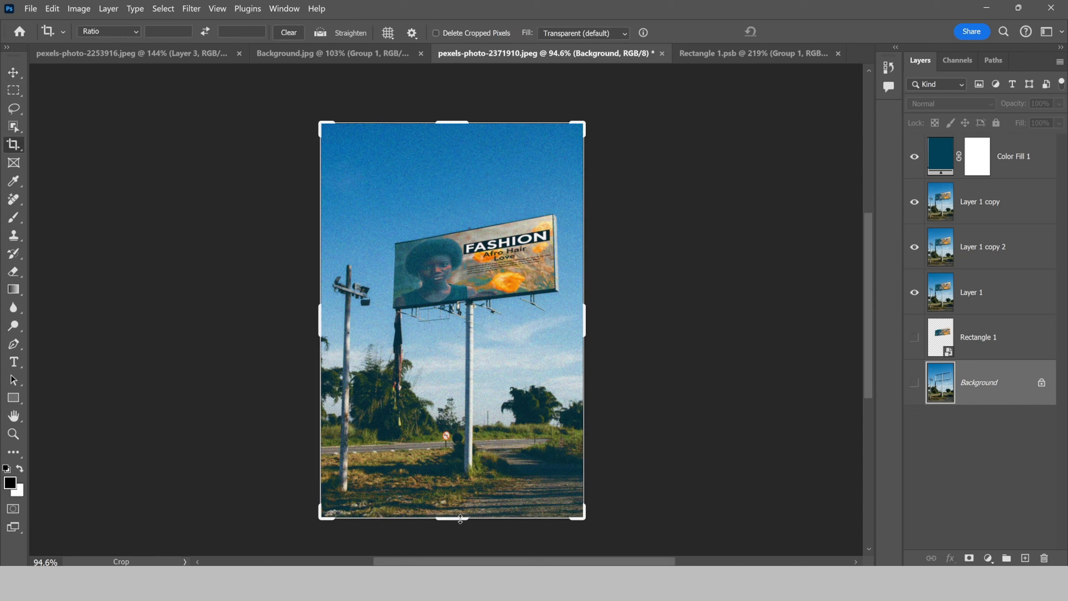
drag(460, 519, 471, 435)
drag(446, 203, 447, 235)
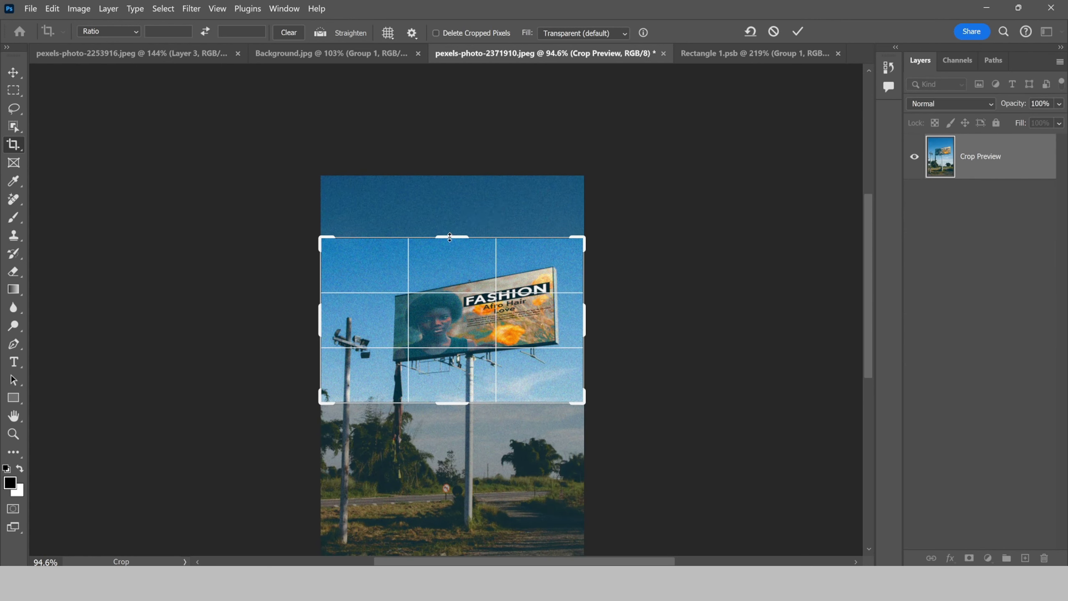
click(798, 33)
key(ctrl+0)
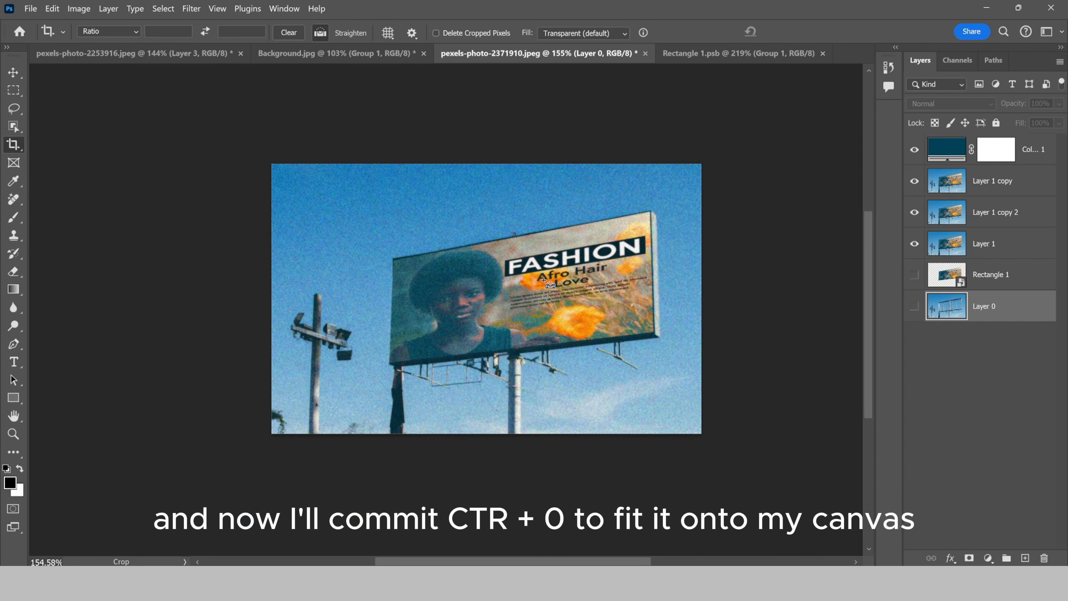
key(ctrl+0)
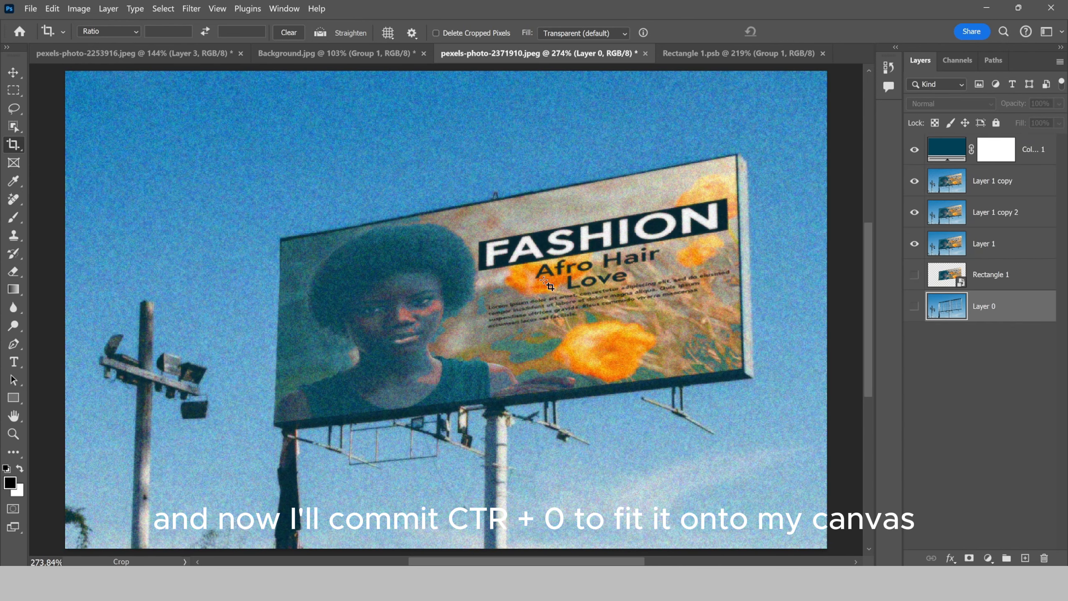
scroll(528, 286, down, 1)
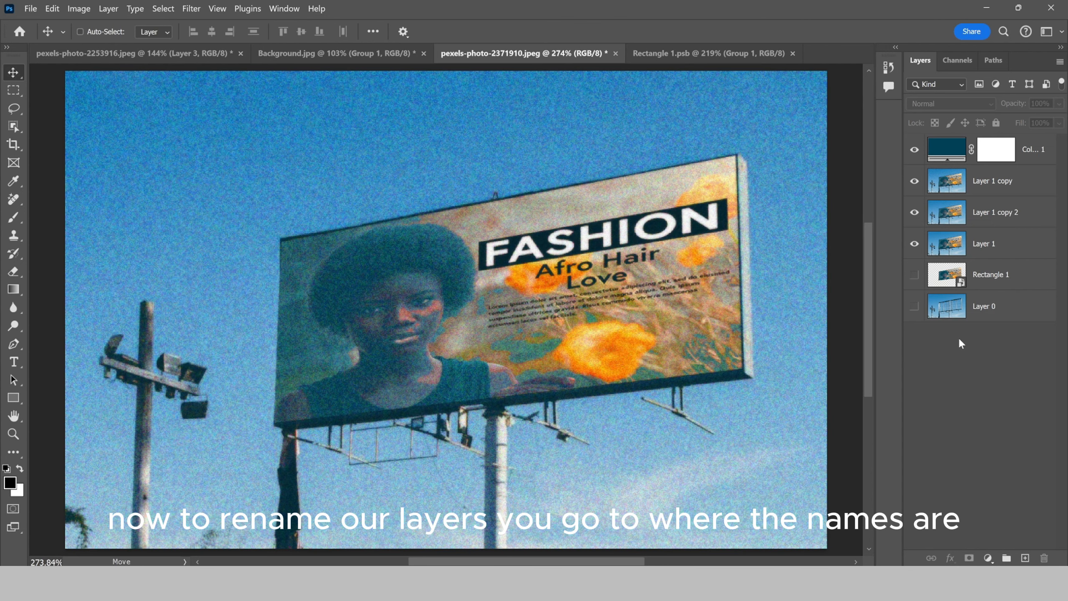
- Rename Layer 0 as Background and the Rectangle 1 layer as Smart Object
double_click(986, 307)
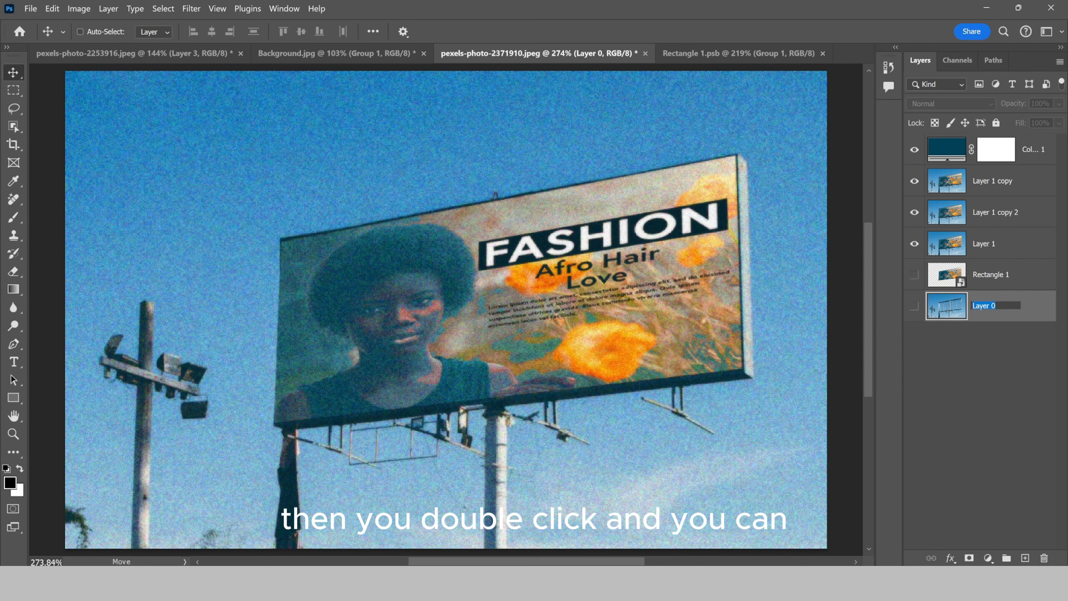
text(Backgrou)
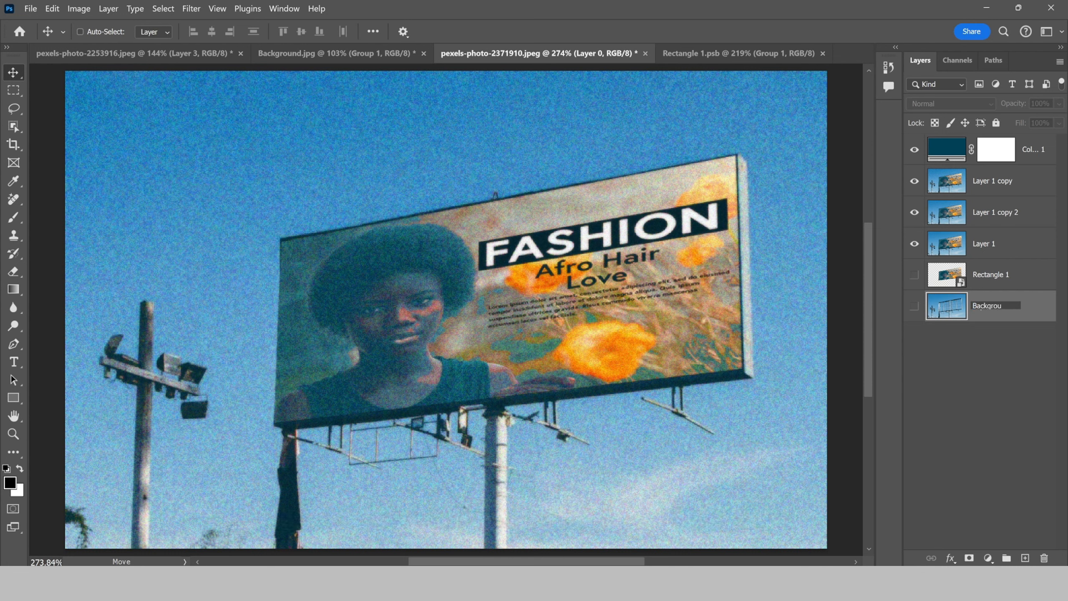
text(nd)
key(Return)
- Rename Layer 1 copy, just below the color fill layer, as Sign Post
click(986, 186)
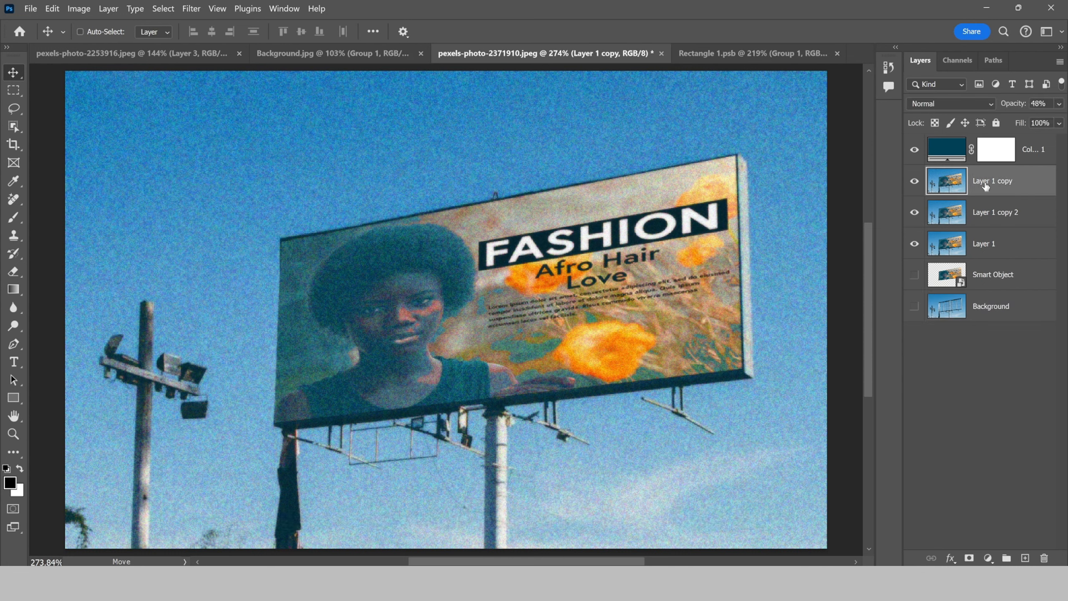
double_click(986, 186)
text(Sign Post)
key(Return)
- Save the document in Photoshop format as Bill Board in the For PS Tutorial folder, with Maximize Compatibility on
scroll(482, 290, down, 1)
scroll(482, 289, up, 1)
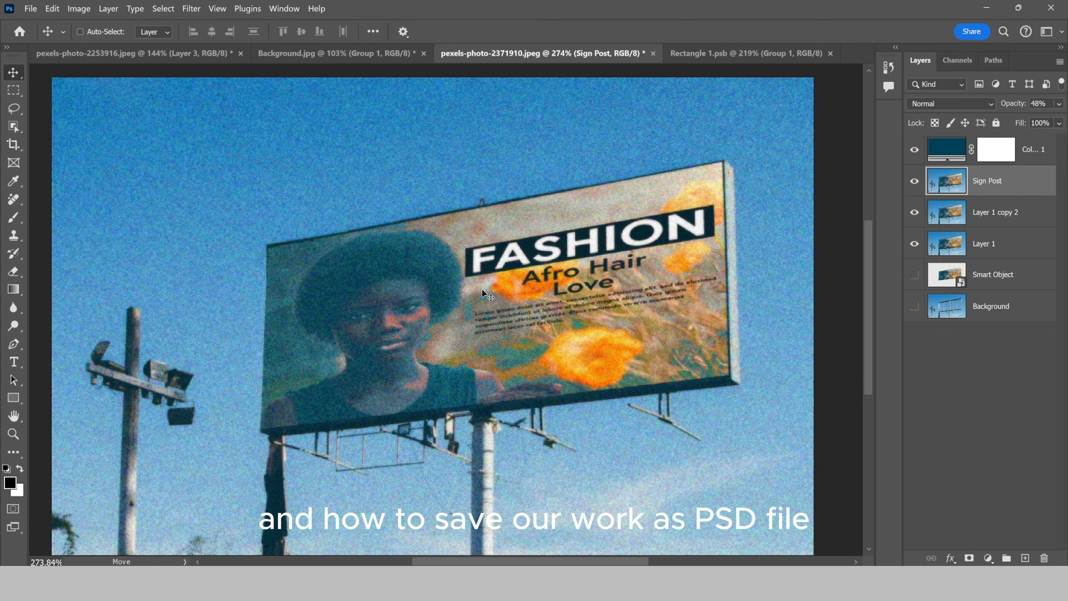
scroll(436, 289, down, 1)
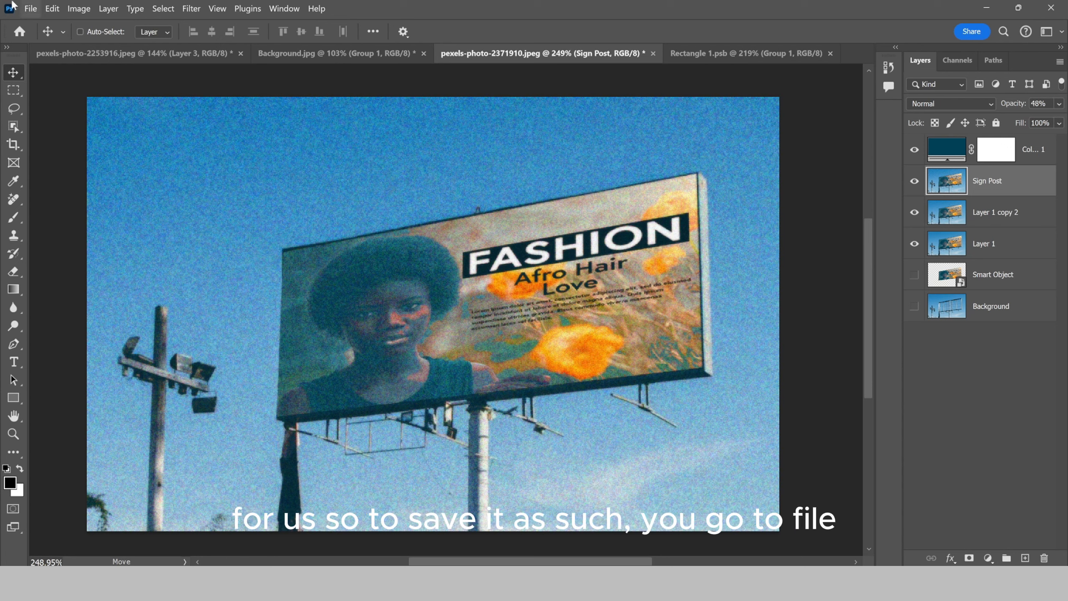
click(31, 9)
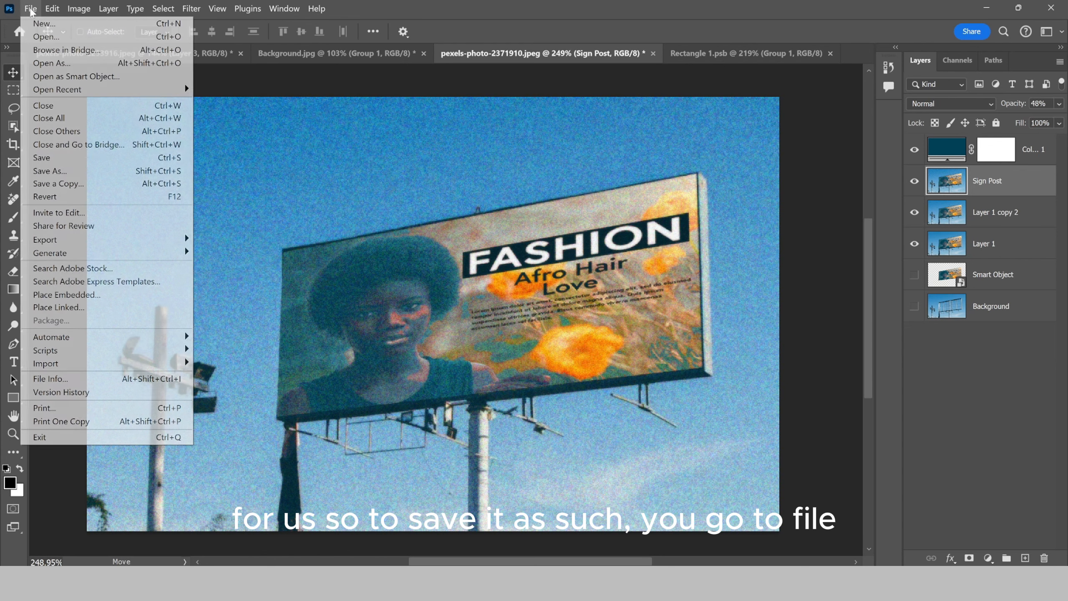
click(48, 171)
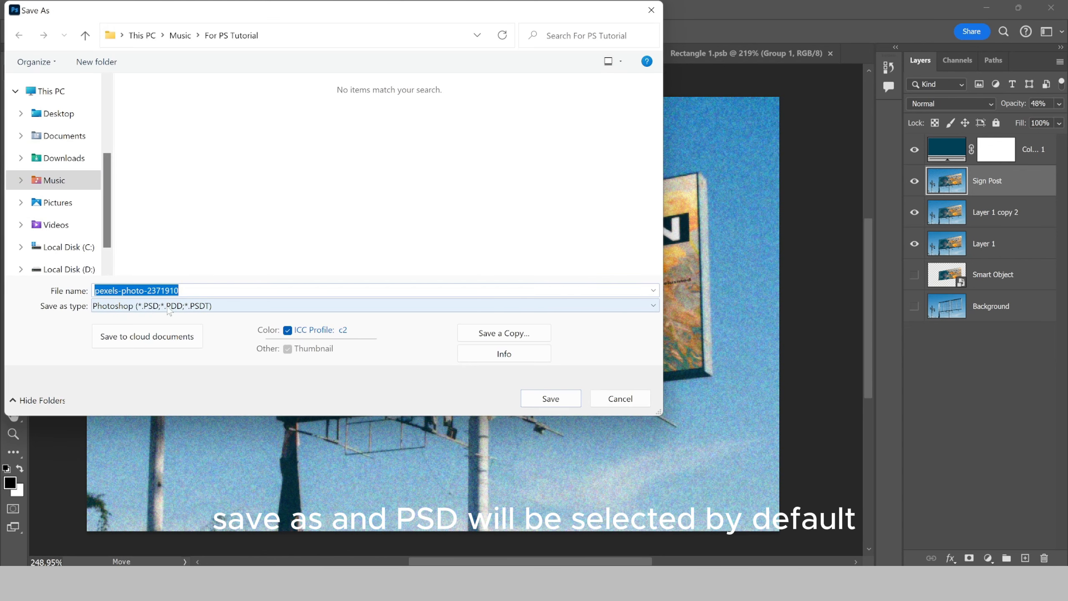
click(169, 311)
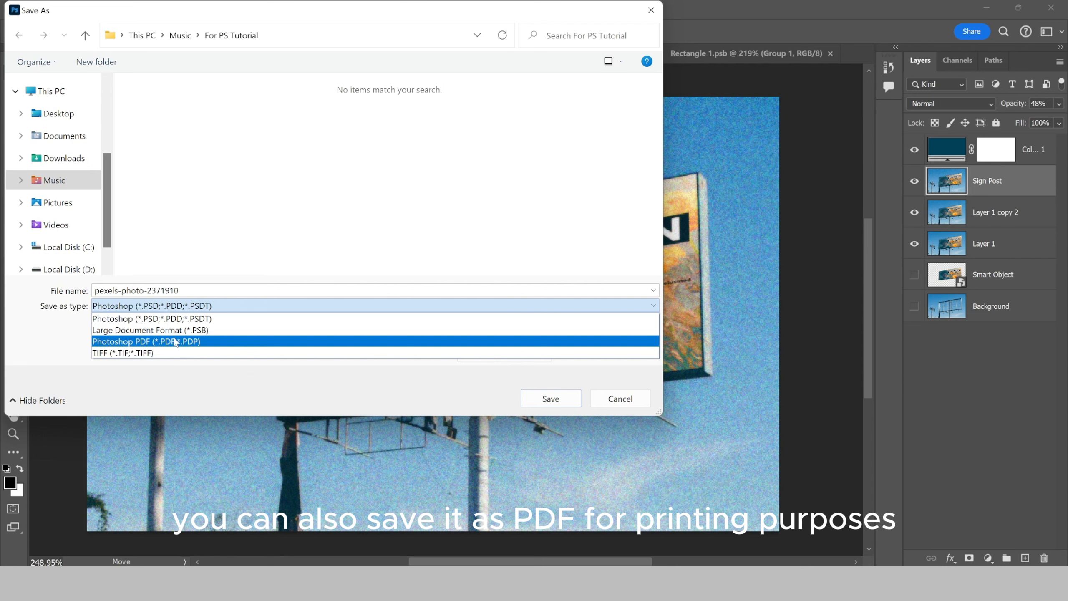
click(152, 318)
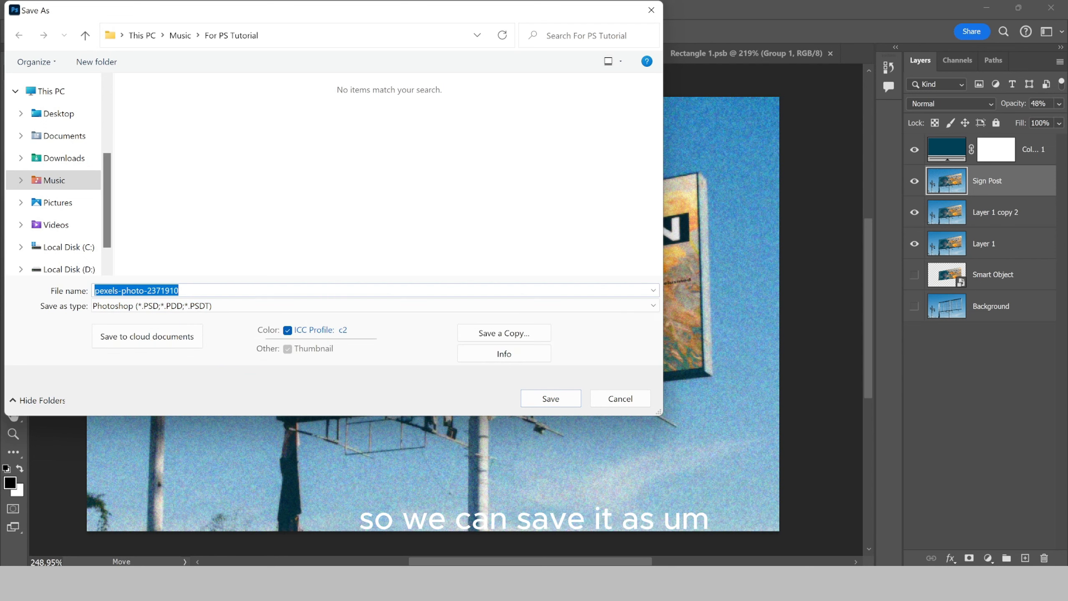
text(Bill Board)
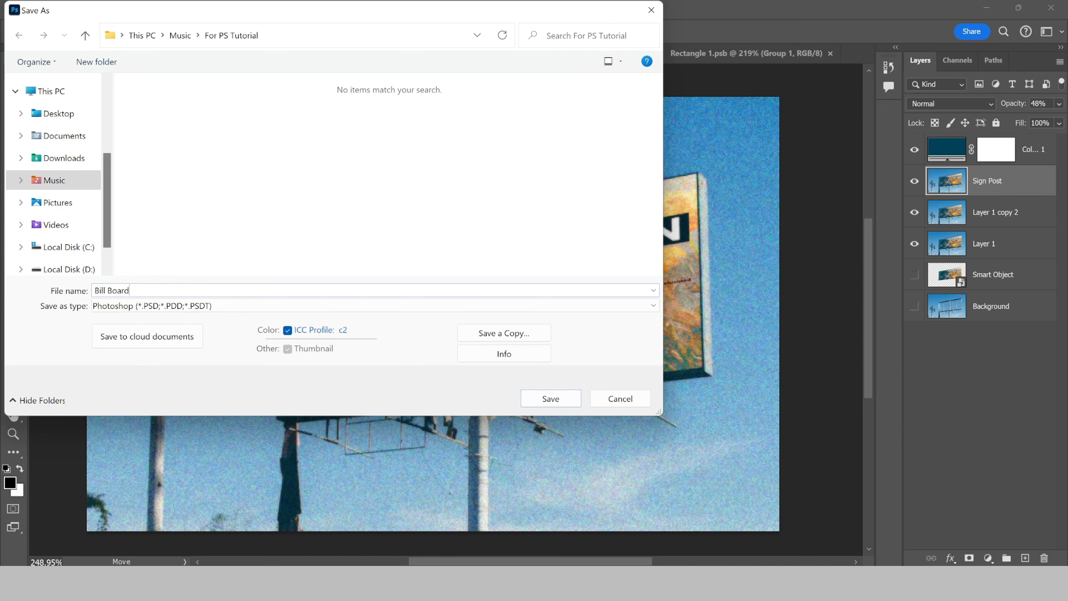
click(550, 399)
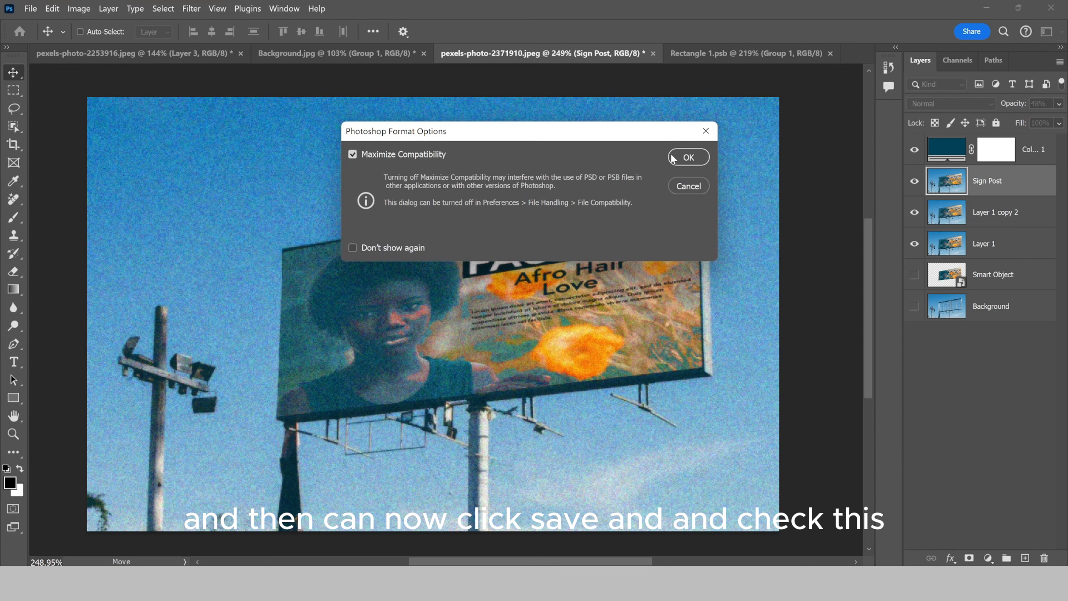
click(689, 157)
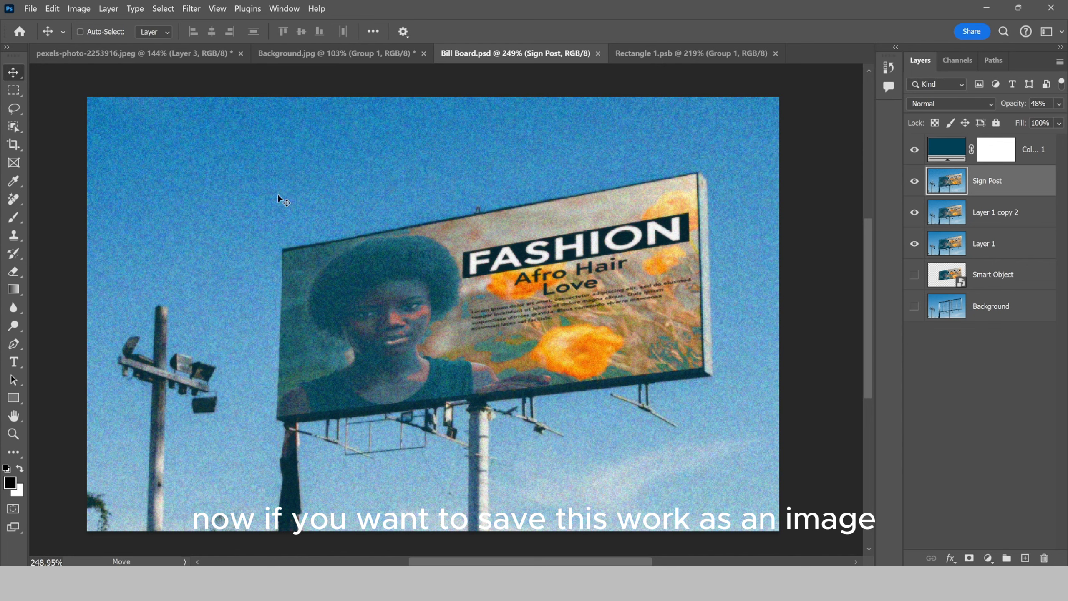
- Save a JPEG copy named Billboard Comp in the For PS Tutorial folder, at quality 12 (Maximum) with the Progressive format option
click(31, 9)
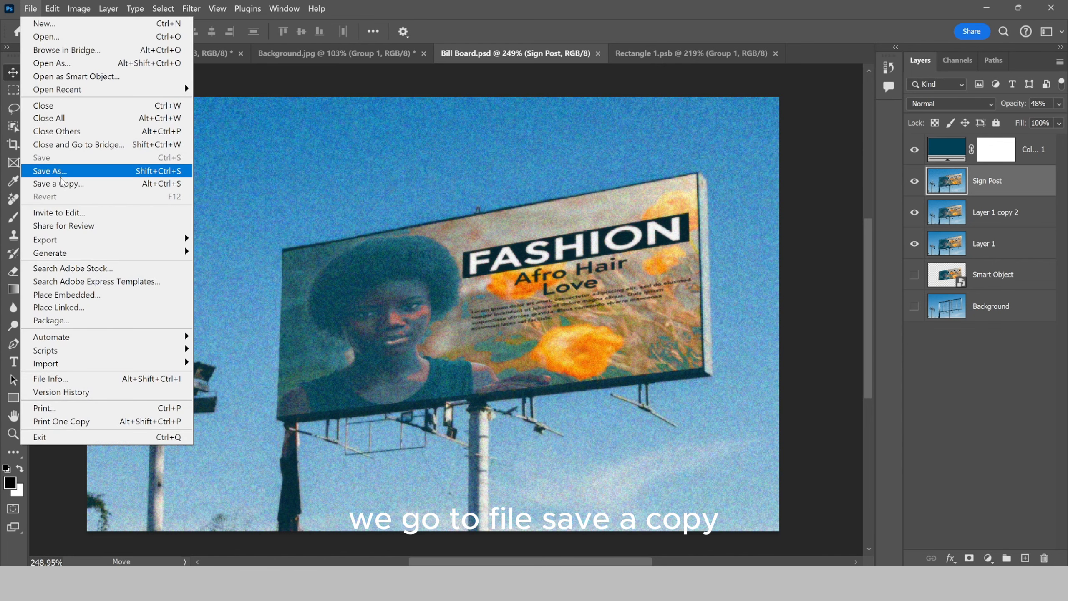
click(59, 183)
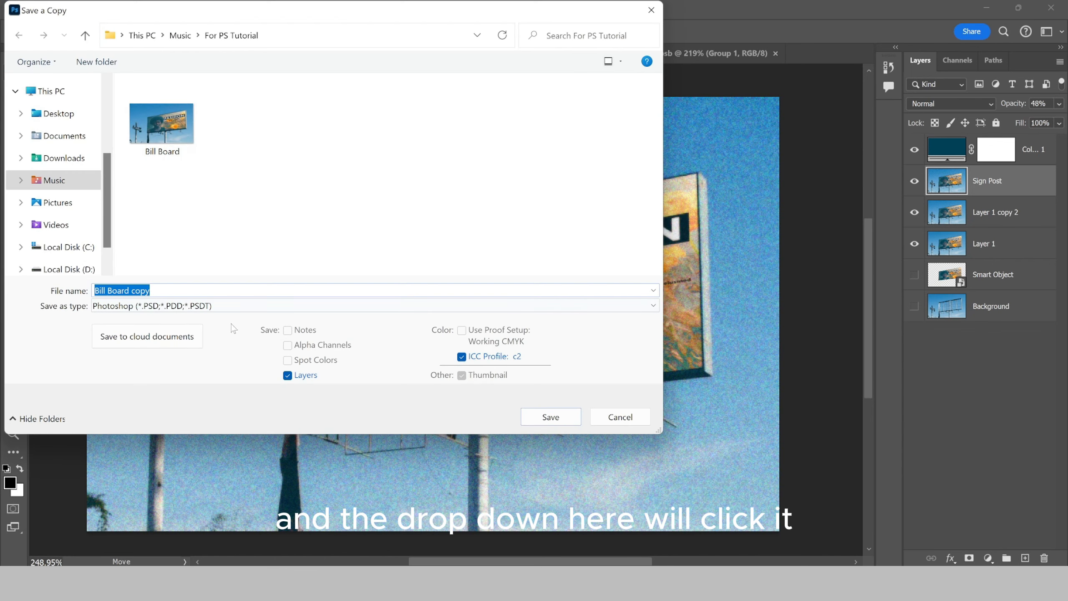
click(216, 305)
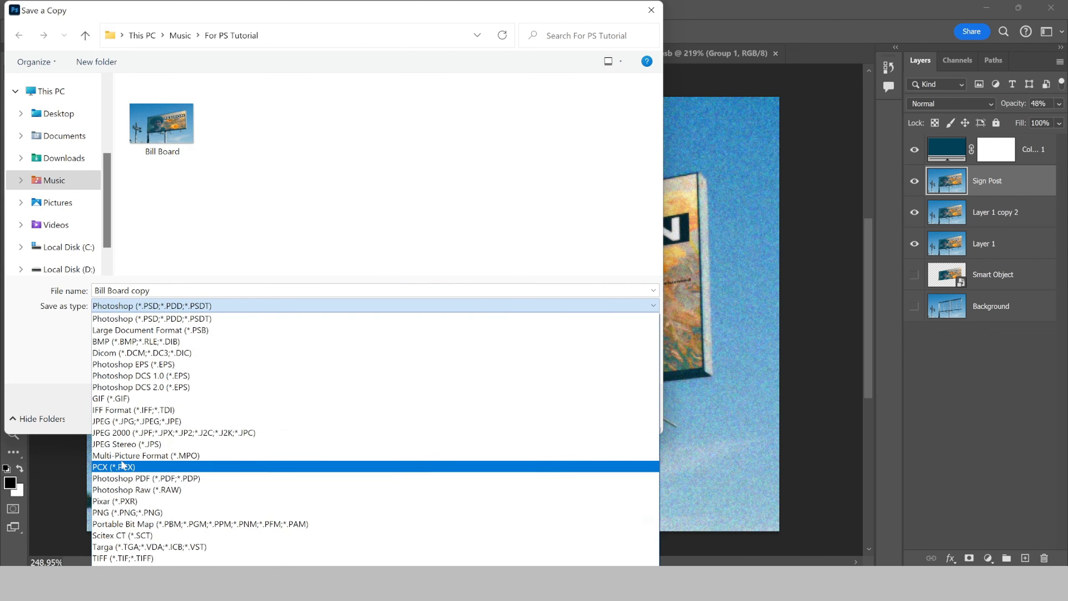
click(152, 421)
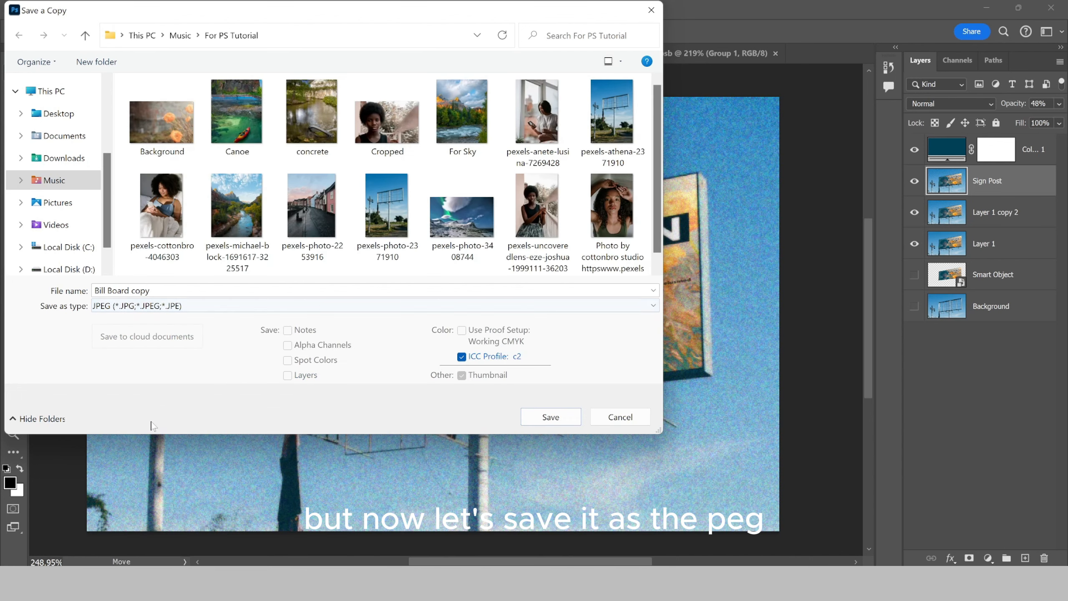
key(BackSpace)
text(Bi)
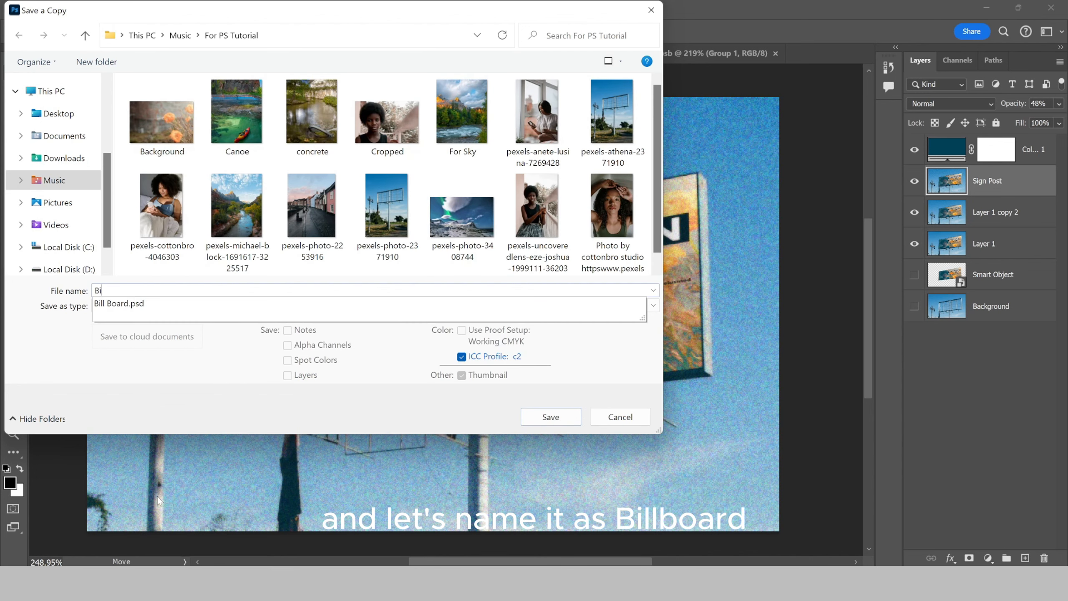
text(llboard)
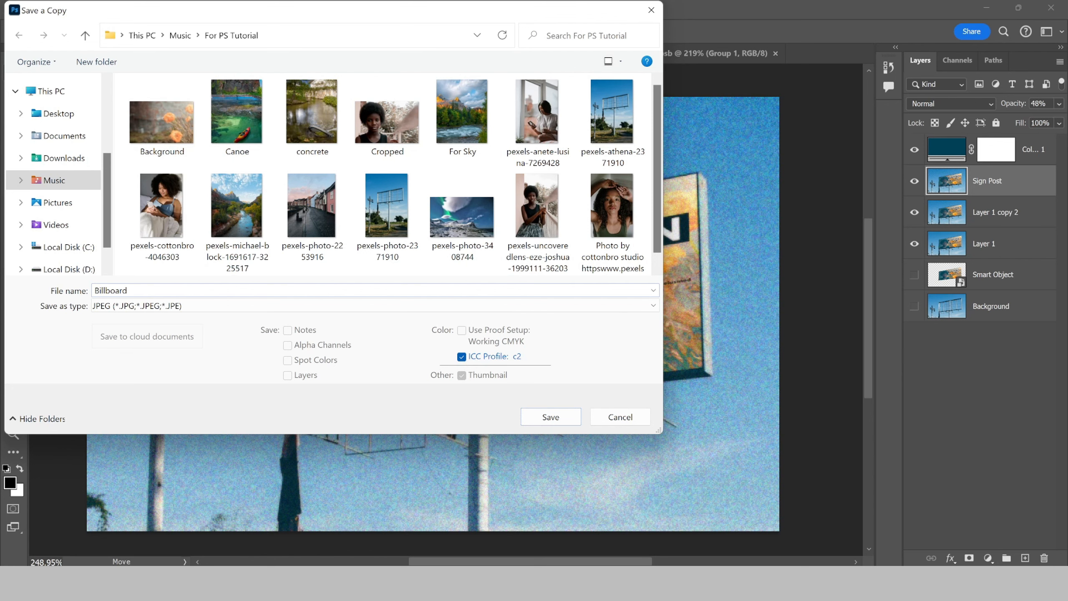
text( Comp)
click(542, 420)
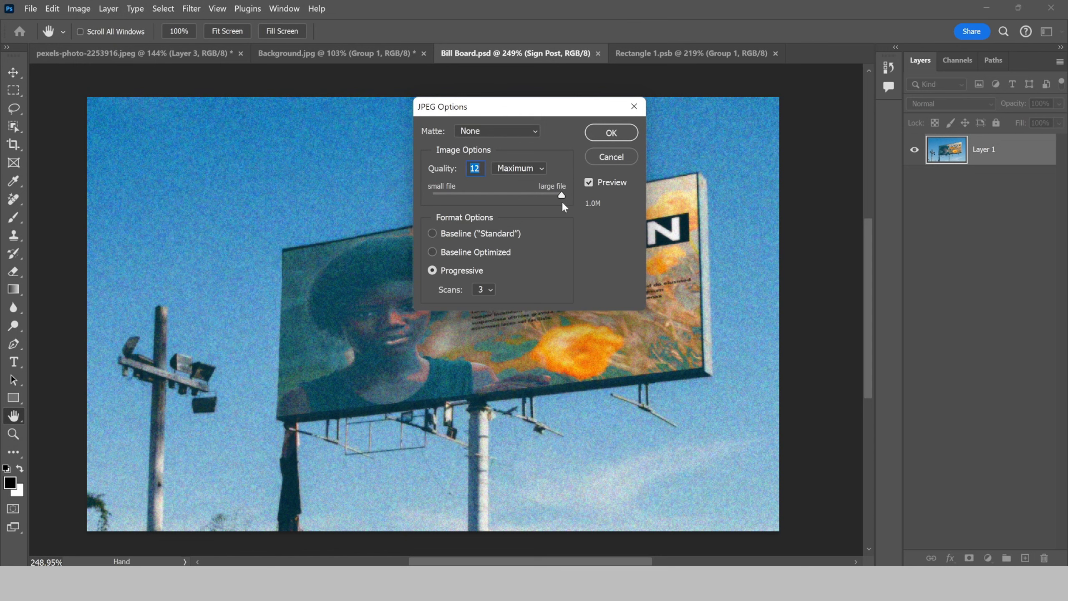
drag(563, 195, 629, 212)
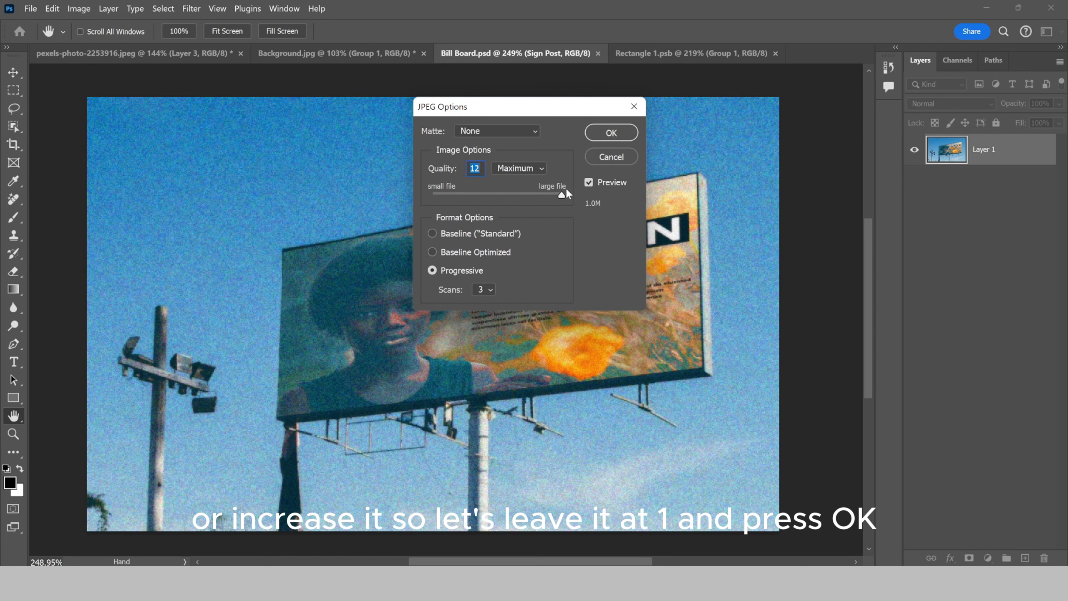
click(604, 134)
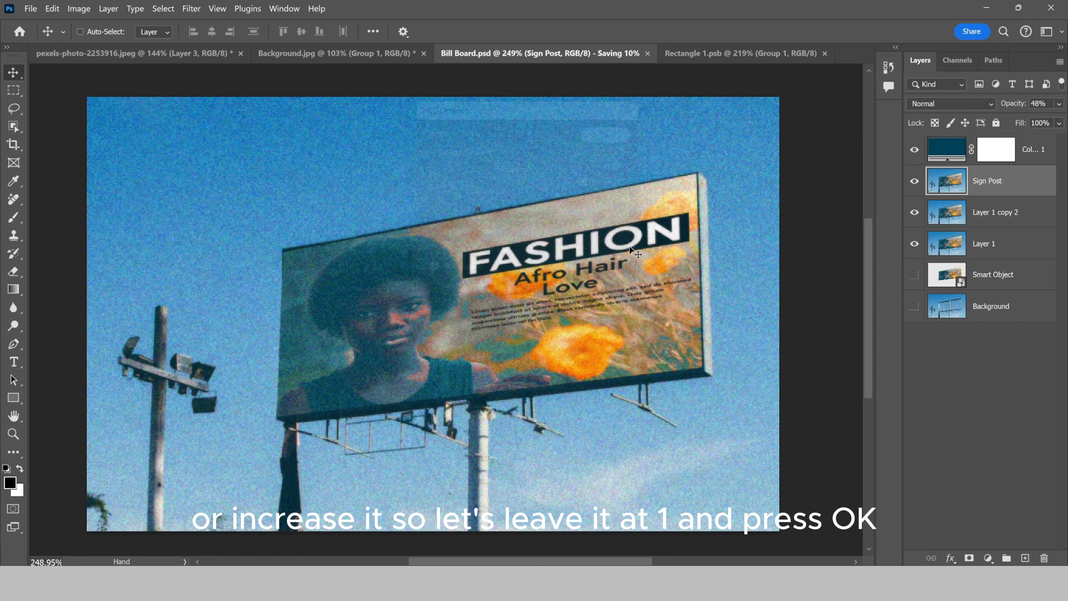
- Switch to the For PS Tutorial folder in File Explorer and open the exported Billboard JPEG to inspect it up close
mouse_move(551, 565)
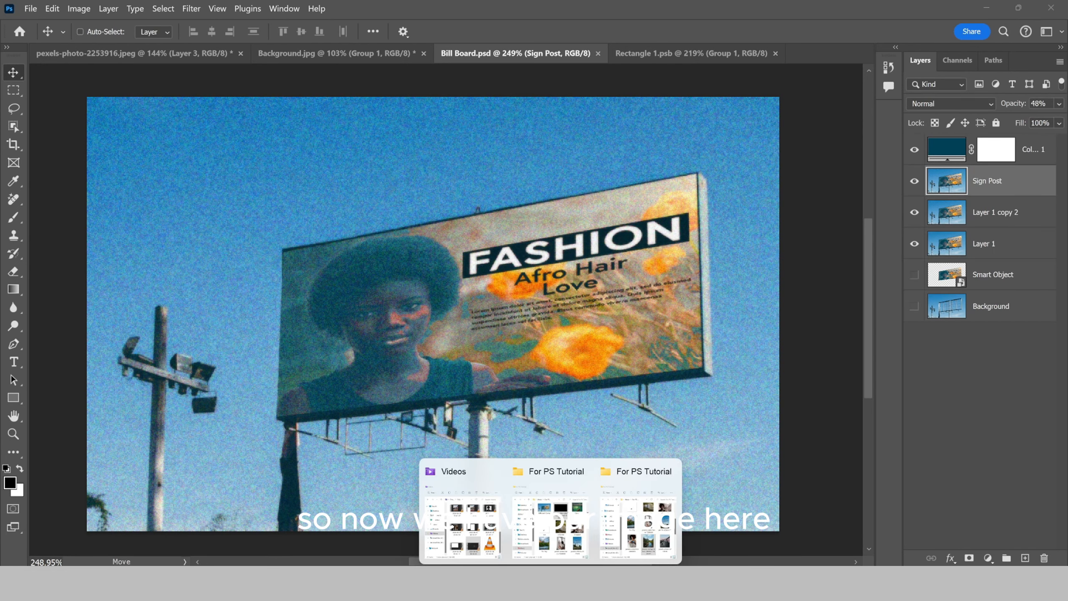
click(551, 522)
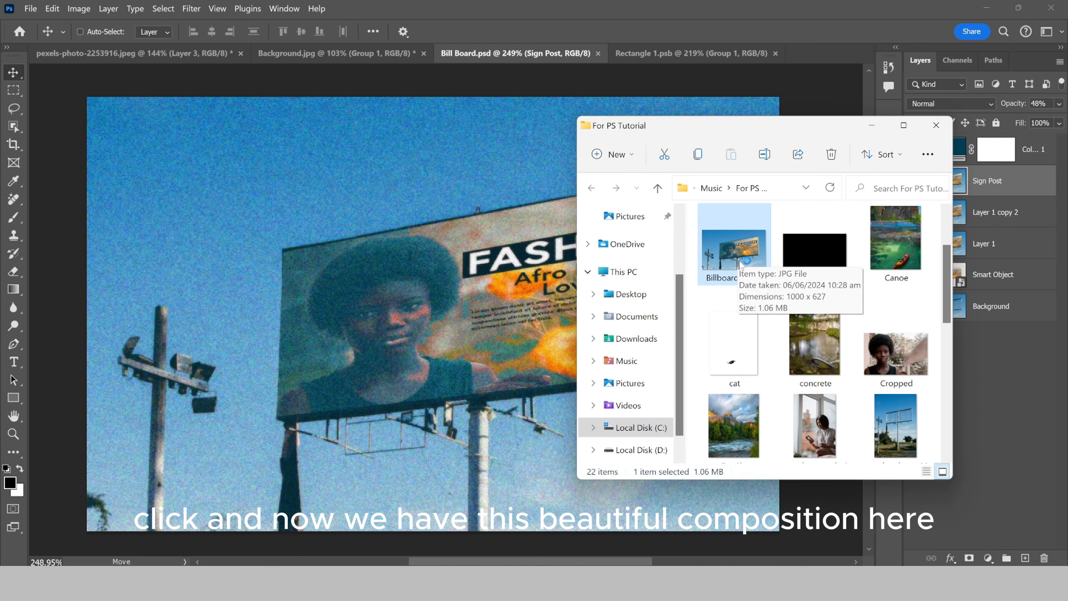
double_click(741, 265)
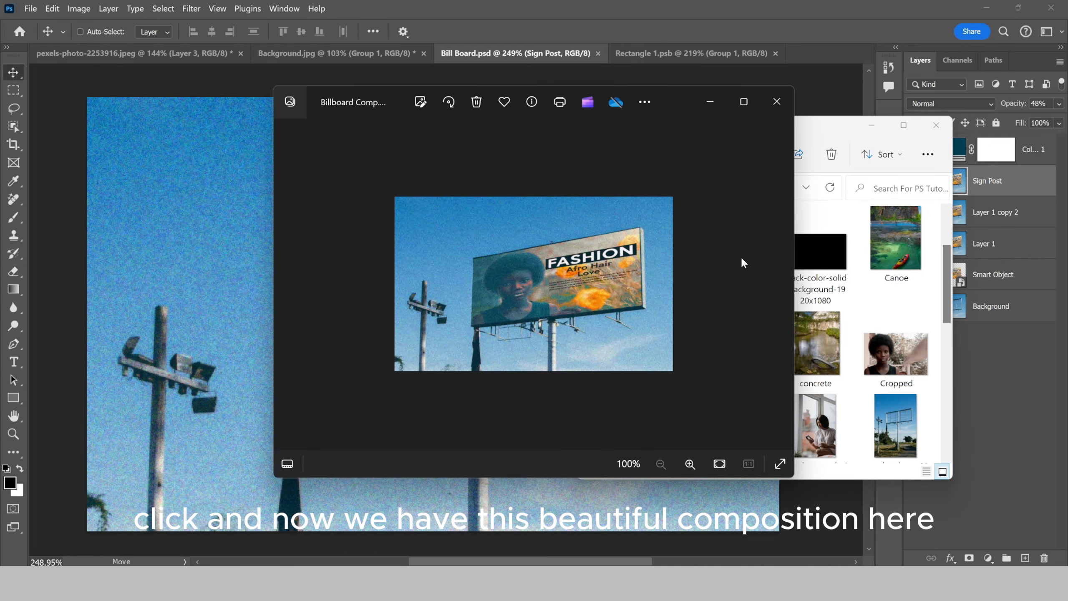
scroll(534, 262, up, 5)
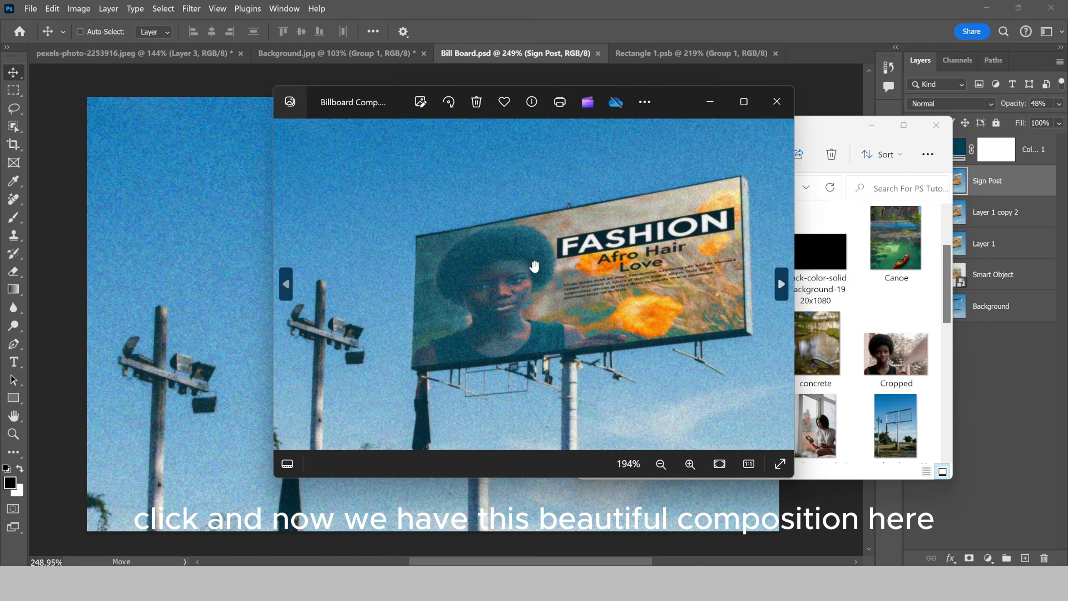
- Switch back to Photoshop and close all four open documents, discarding the unsaved changes
scroll(534, 266, down, 5)
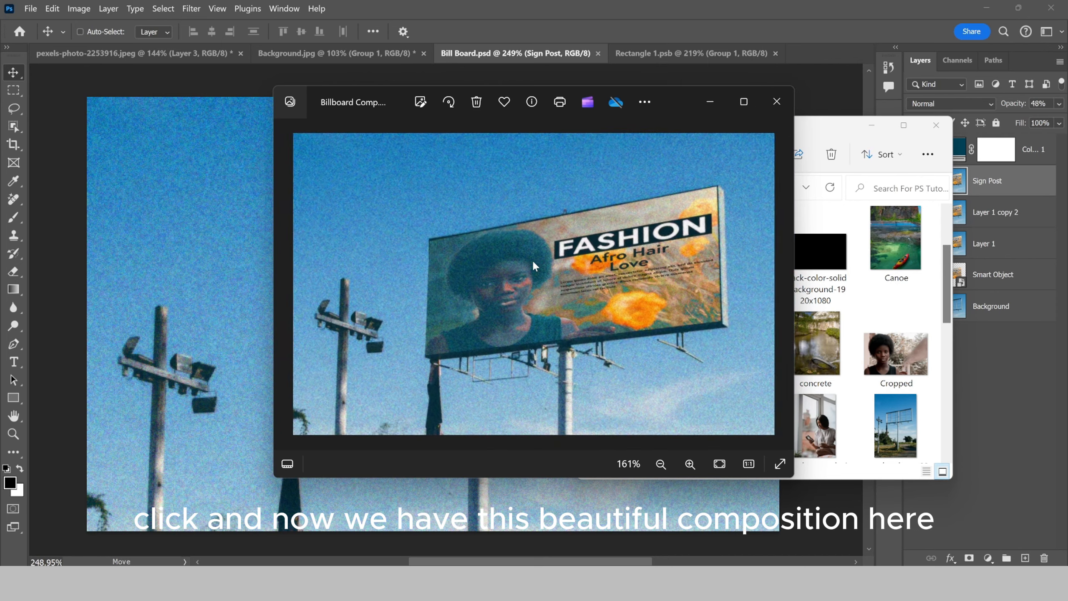
click(806, 42)
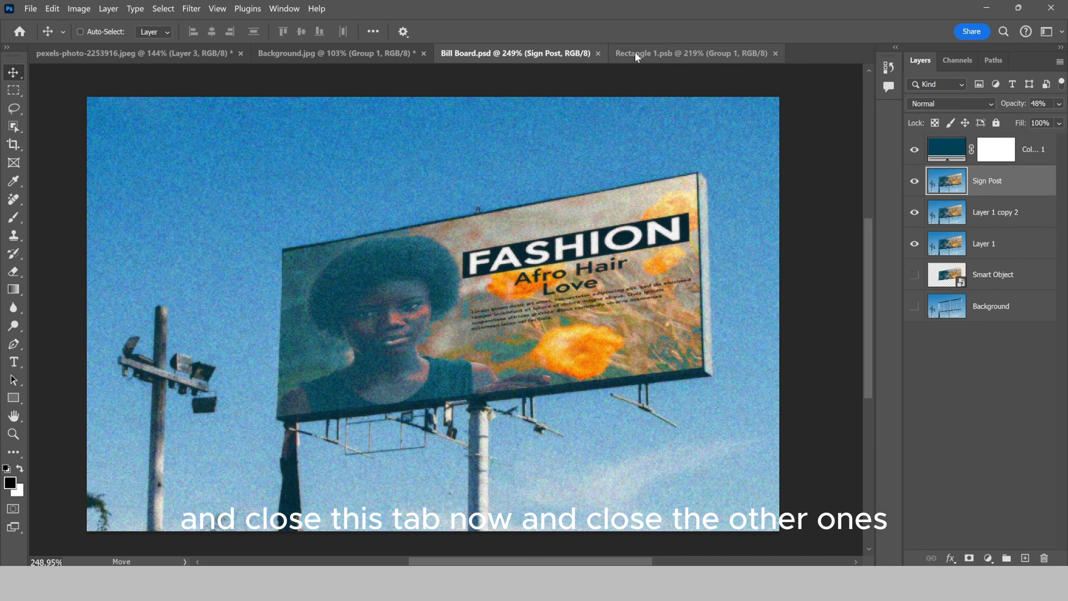
click(598, 53)
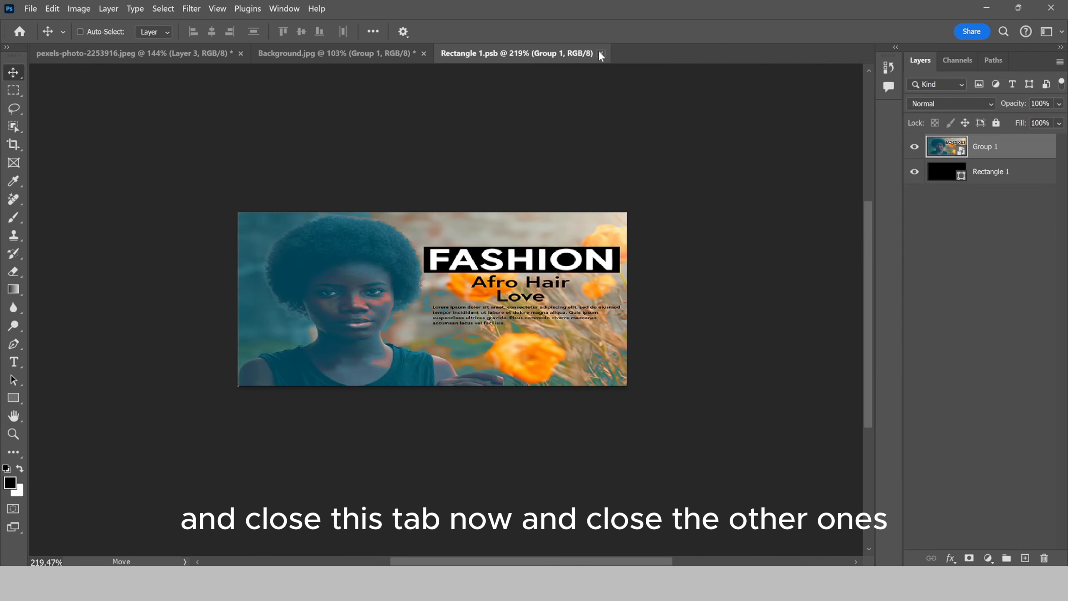
click(601, 53)
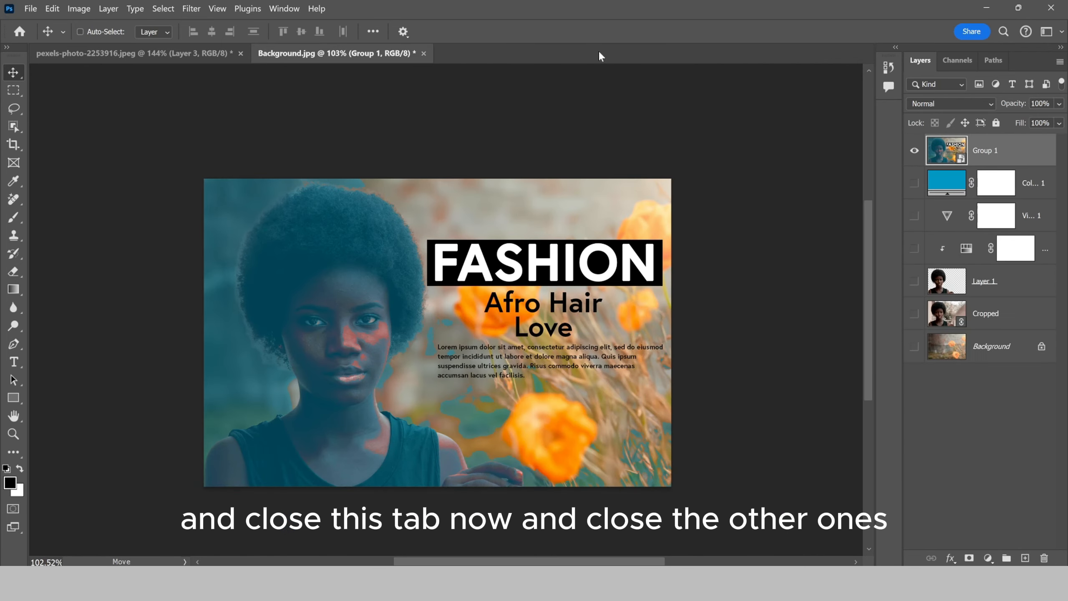
click(424, 53)
click(623, 243)
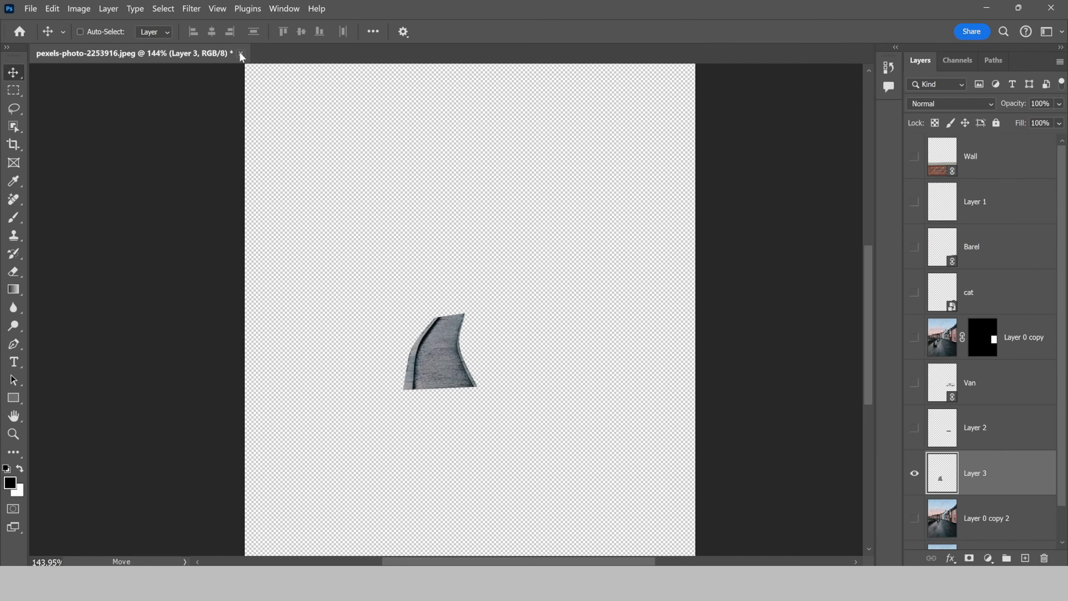
click(241, 53)
click(611, 241)
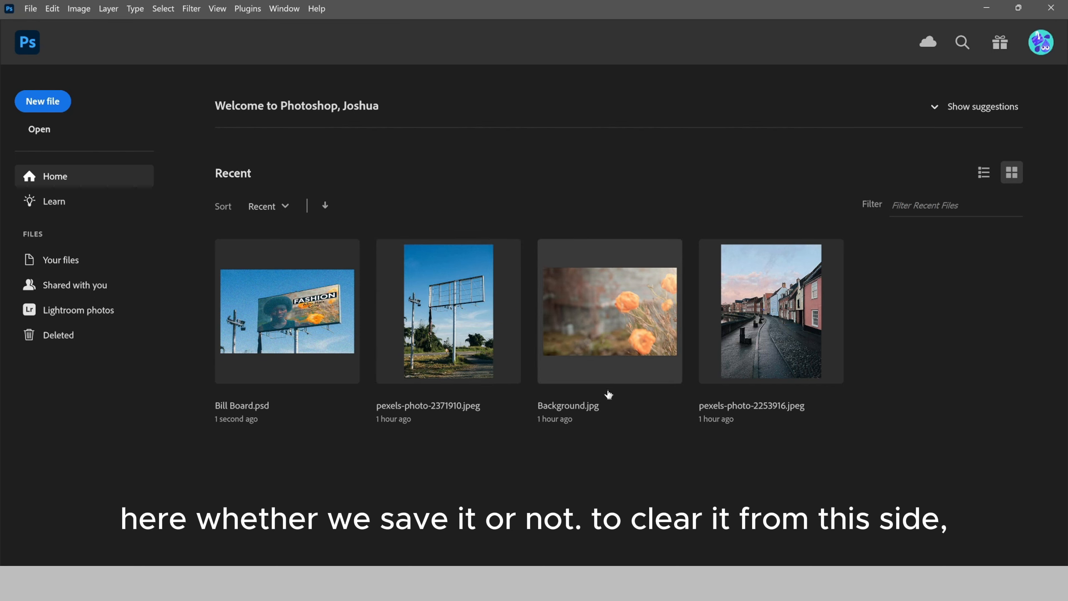
- Clear the list of recently opened files from the home screen
click(26, 8)
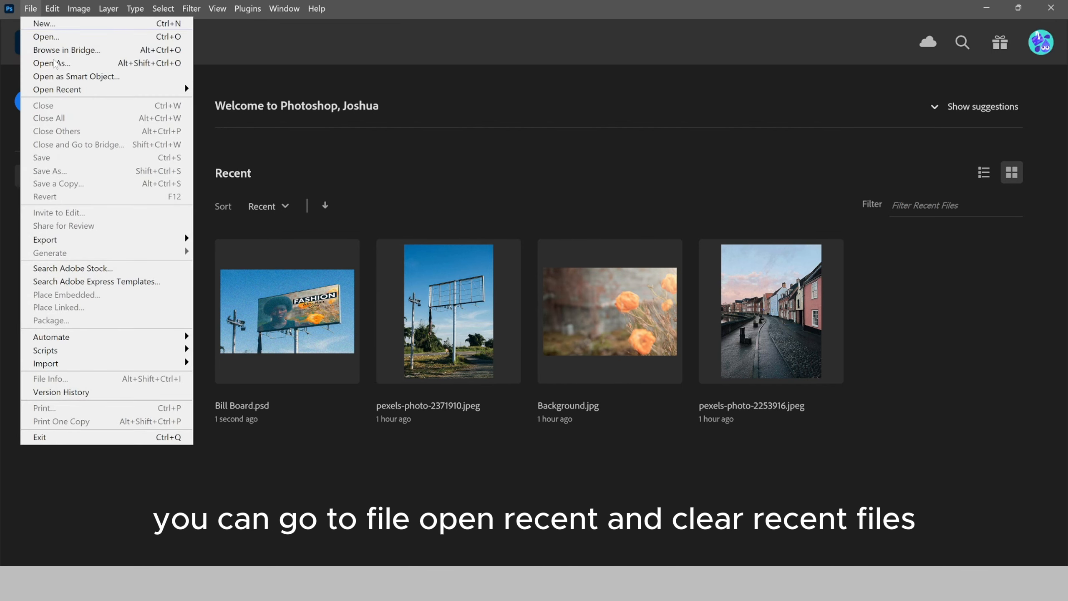
mouse_move(87, 92)
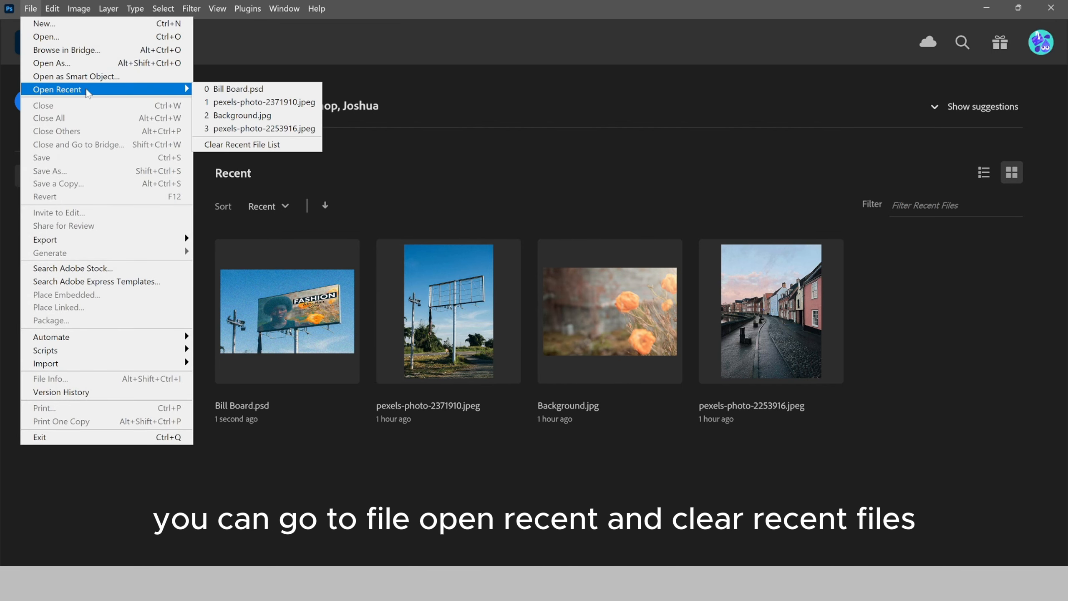
click(220, 148)
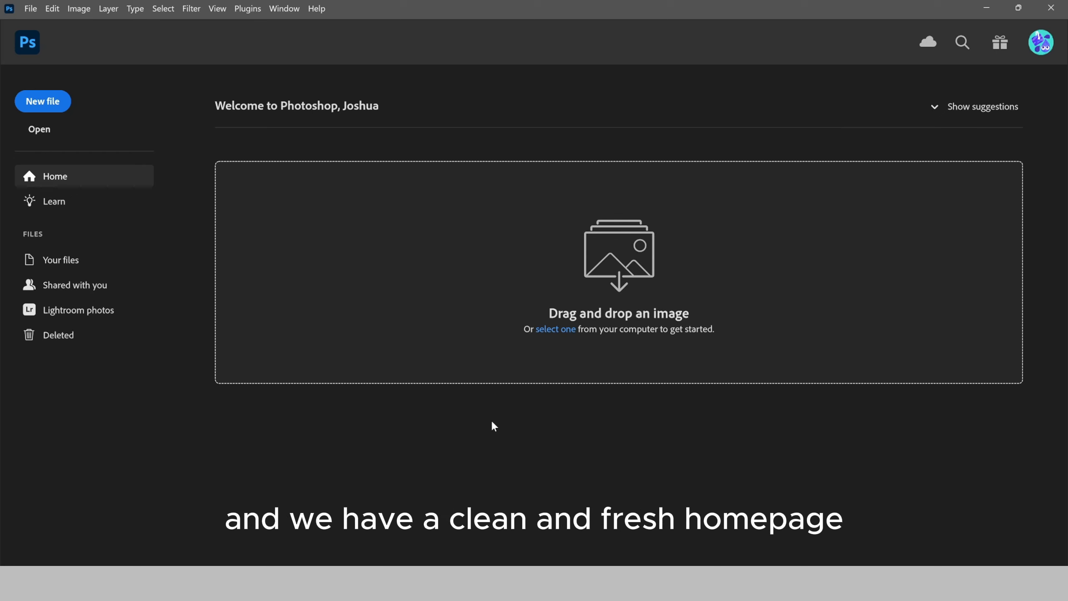
click(32, 9)
click(43, 34)
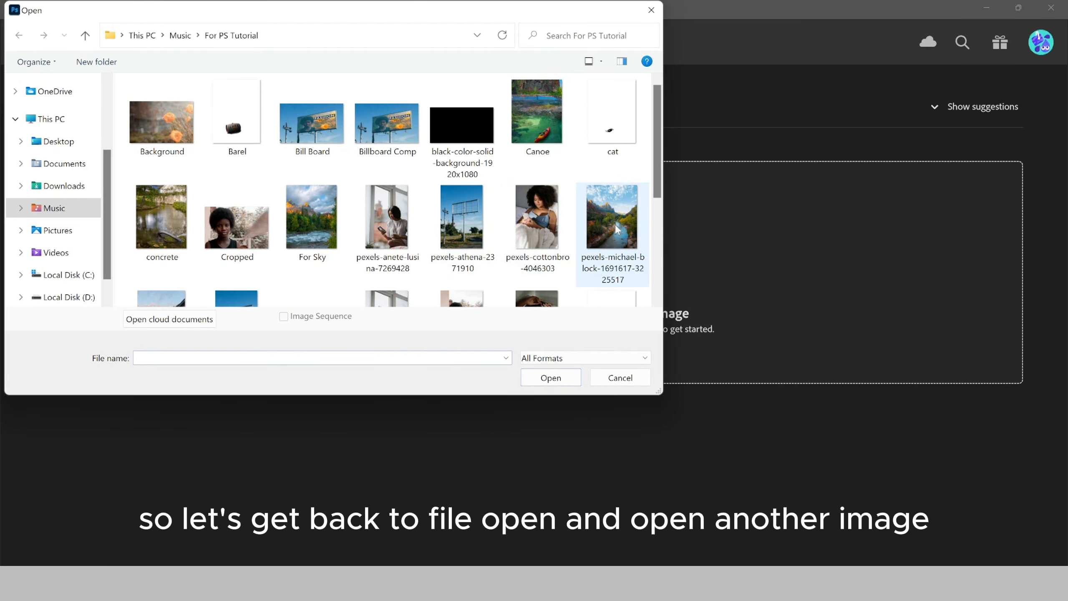
click(611, 269)
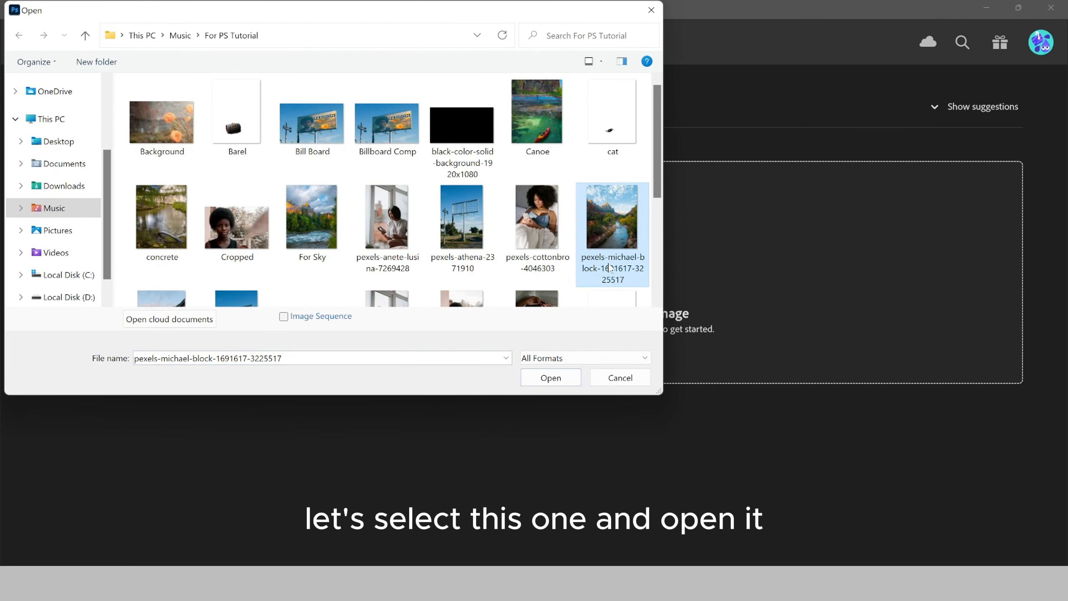
click(559, 380)
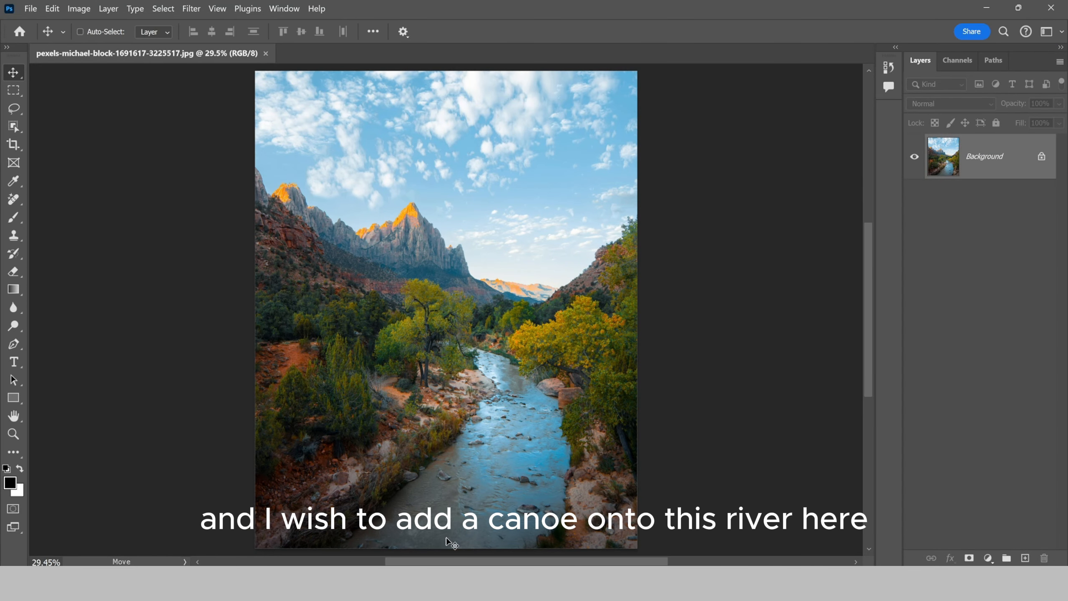
- Place the Canoe image from the For PS Tutorial folder as a linked file at 100% scale and commit it
click(30, 8)
click(109, 307)
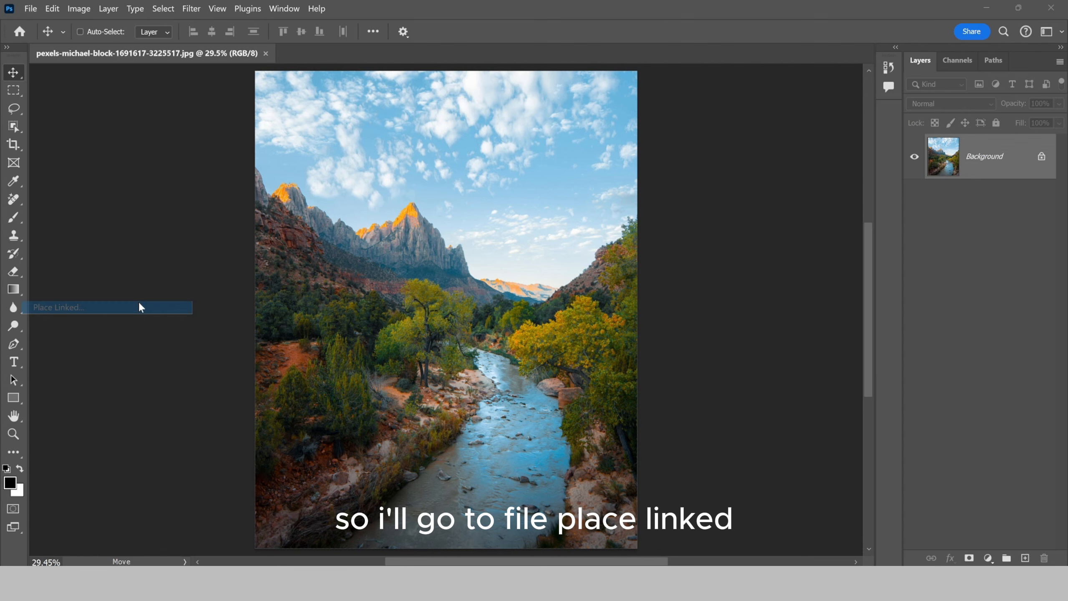
click(537, 134)
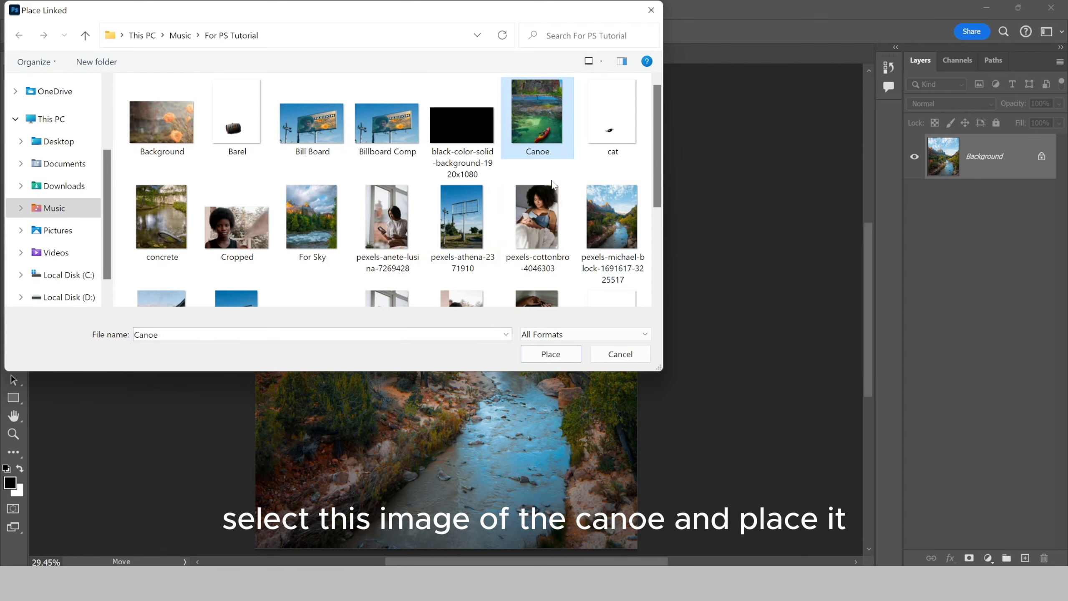
click(551, 354)
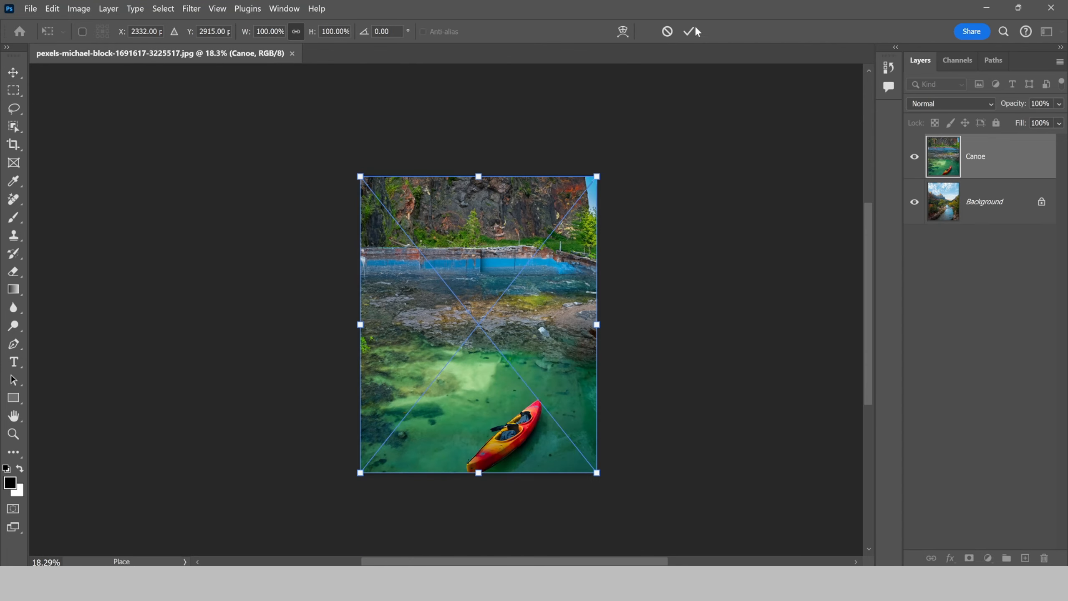
click(687, 34)
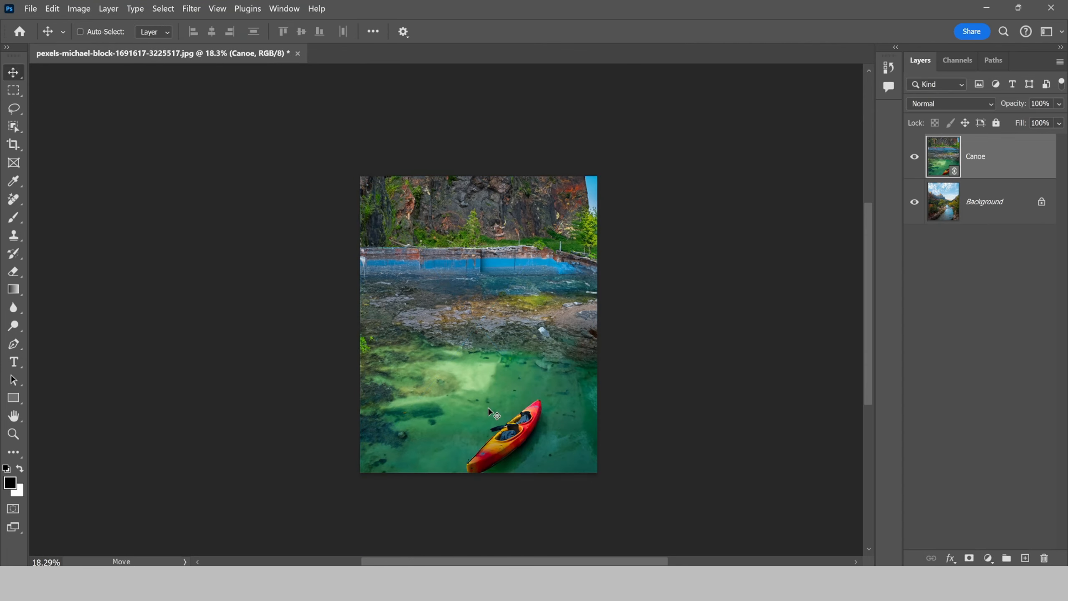
- Select the red and yellow canoe on the Canoe layer with the Object Selection tool
scroll(513, 446, up, 5)
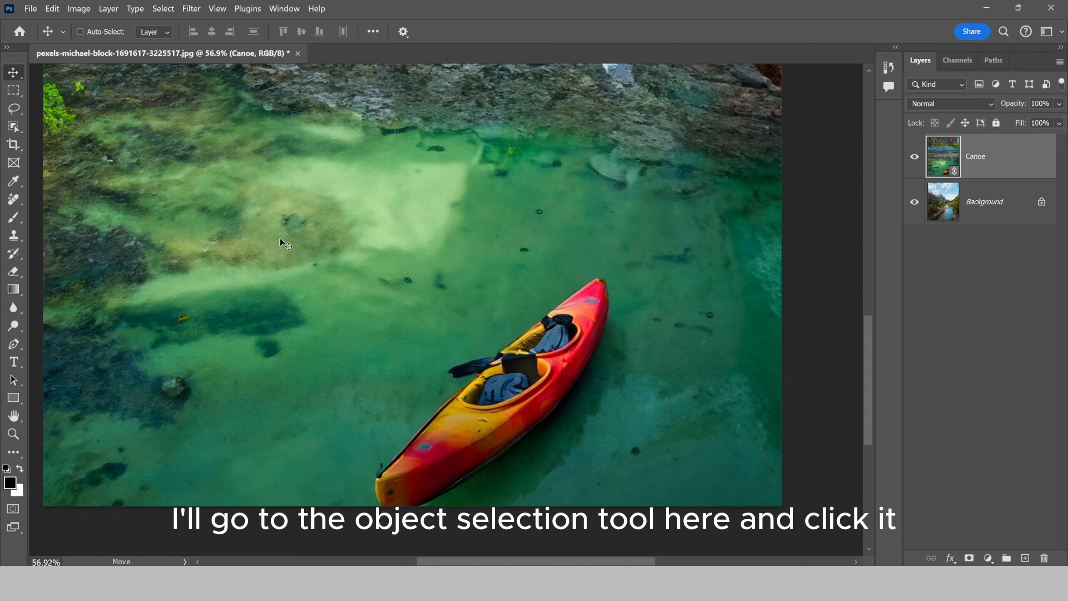
click(15, 127)
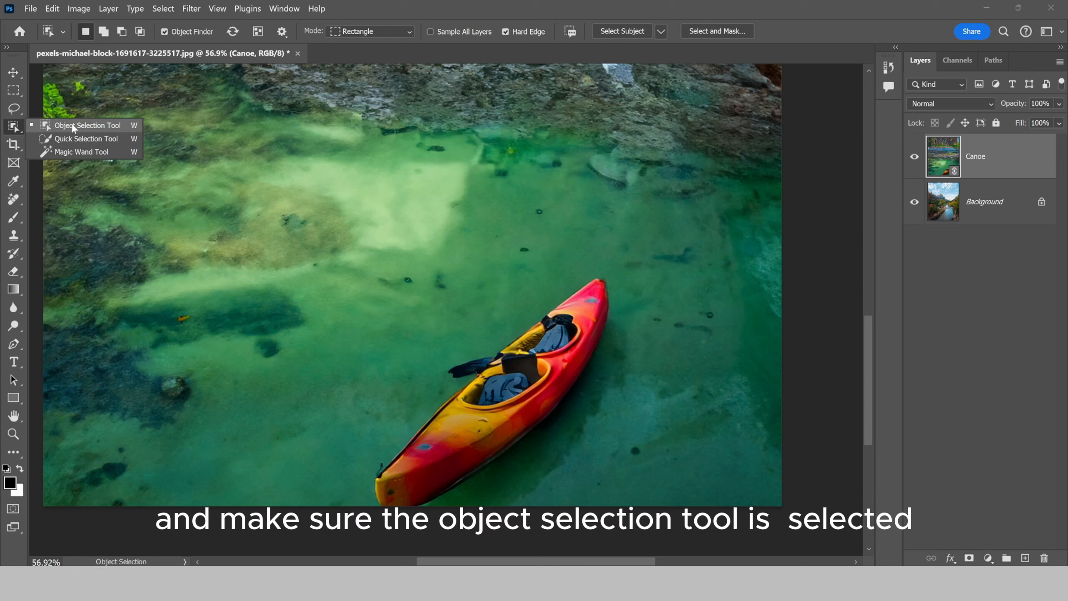
click(94, 127)
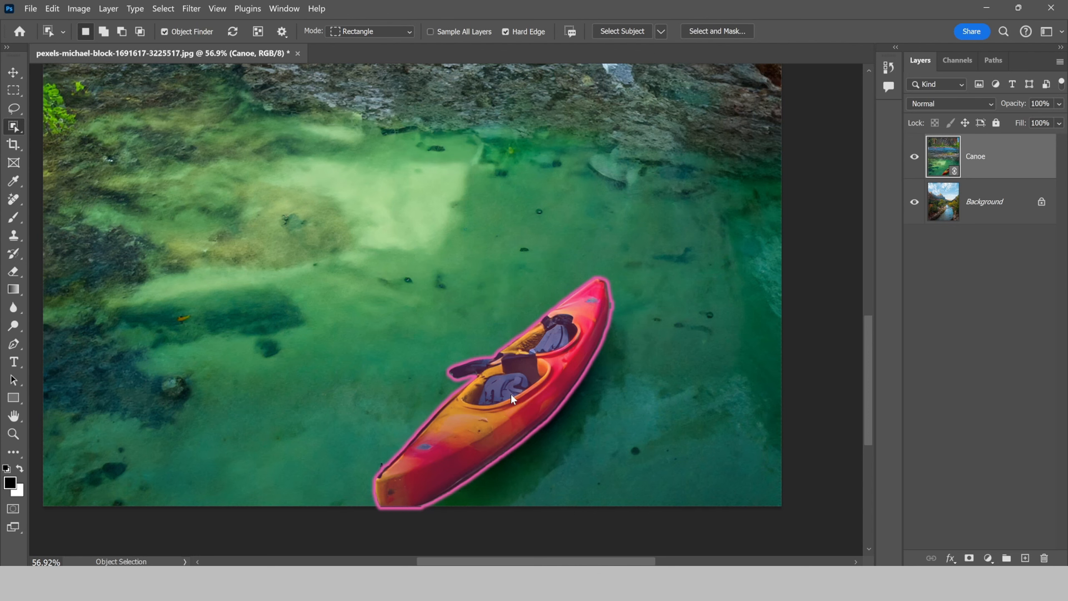
click(569, 321)
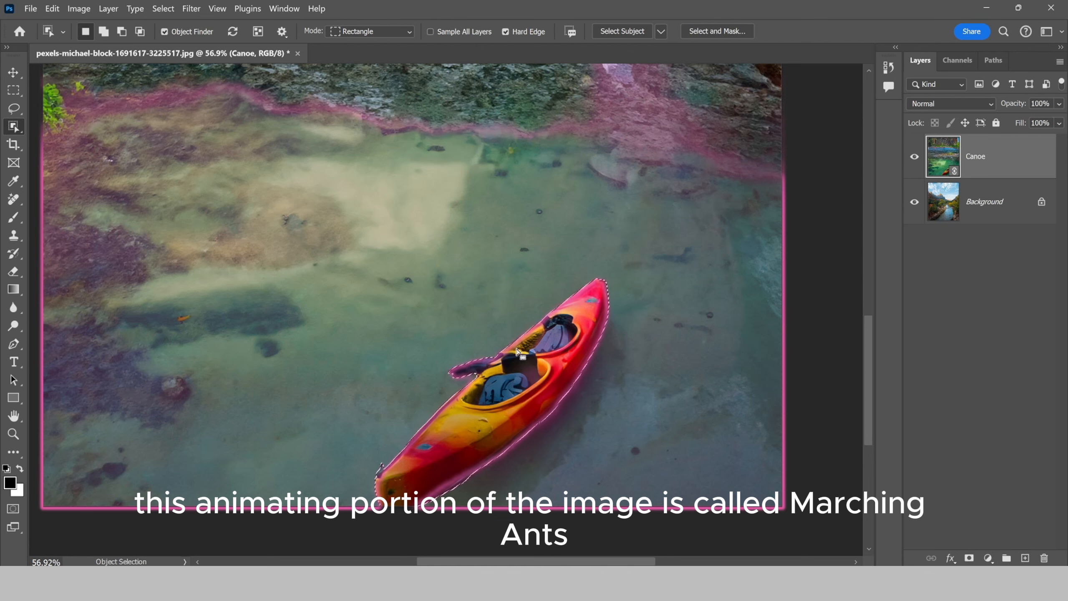
- Add a layer mask to the Canoe layer from the selection to hide everything around the boat
click(14, 73)
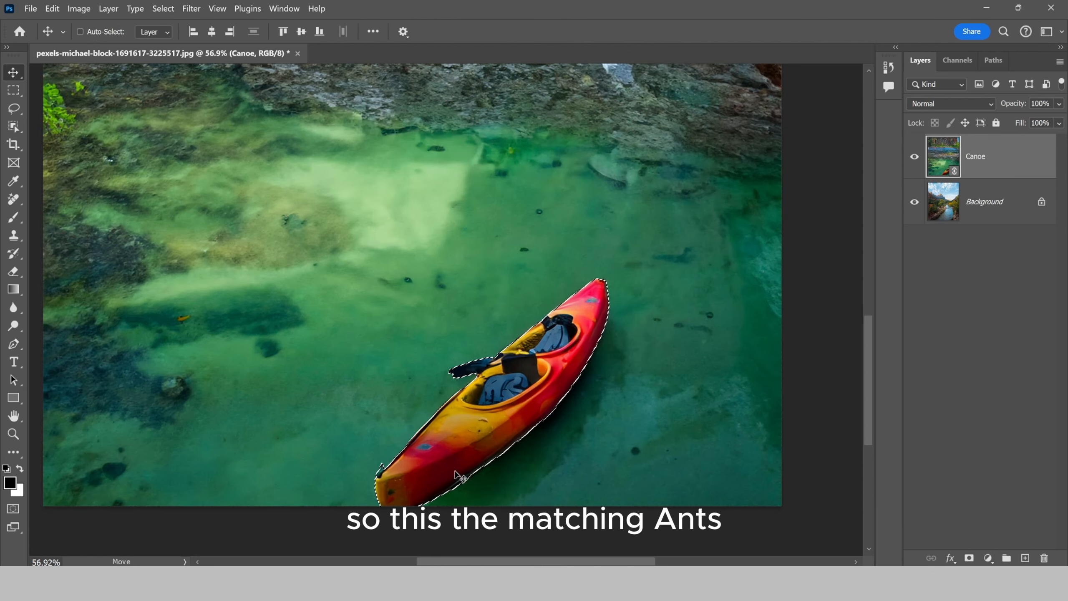
scroll(603, 363, down, 5)
scroll(573, 309, down, 2)
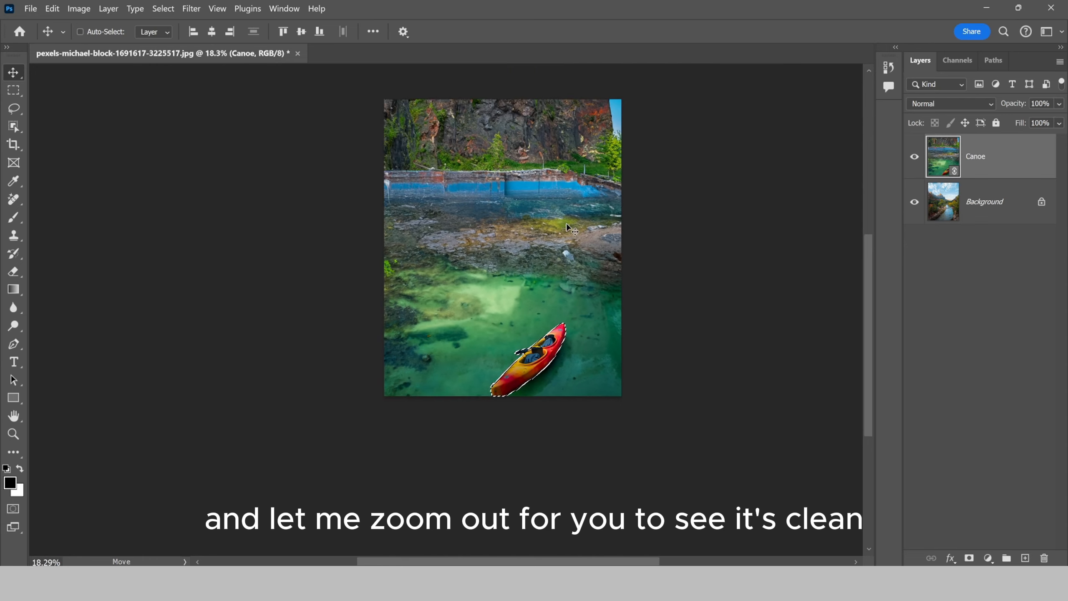
scroll(574, 309, up, 3)
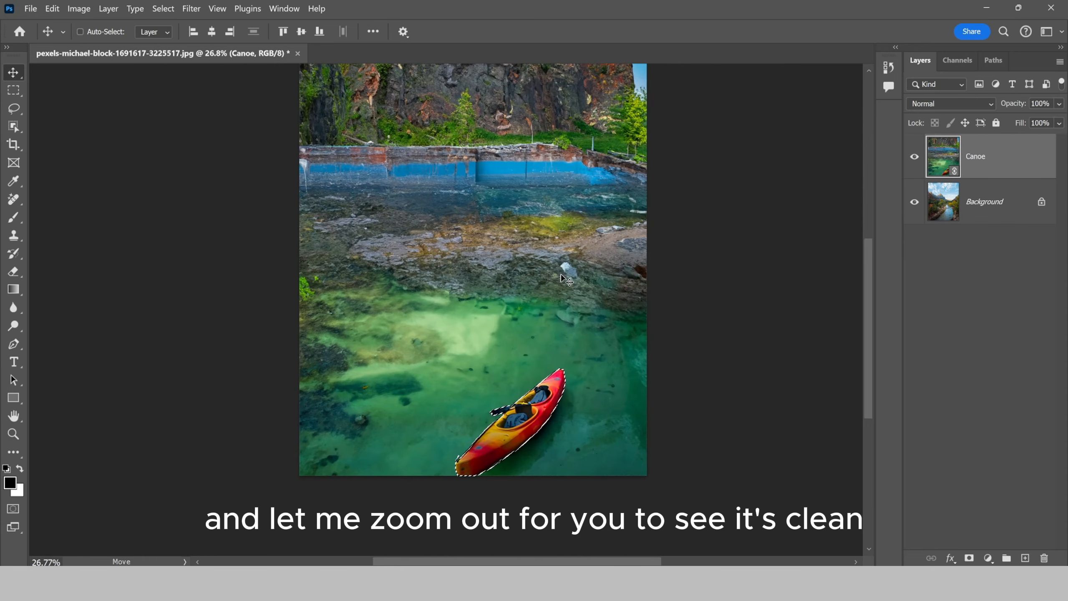
click(970, 558)
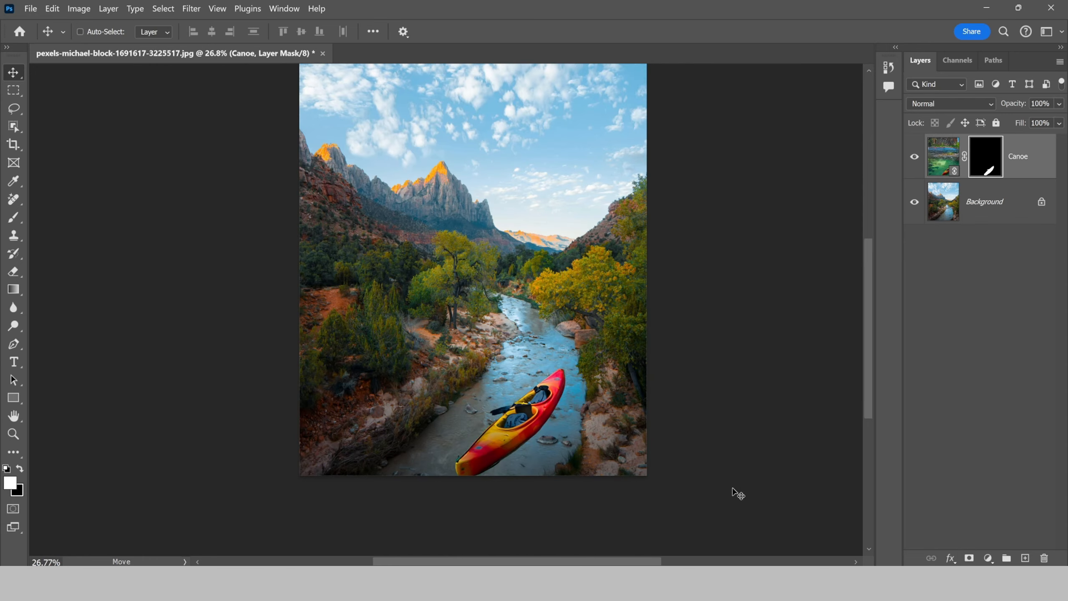
- Move the masked canoe toward the river's left bank, with its stern at the image's bottom edge
scroll(522, 475, up, 5)
scroll(484, 425, down, 4)
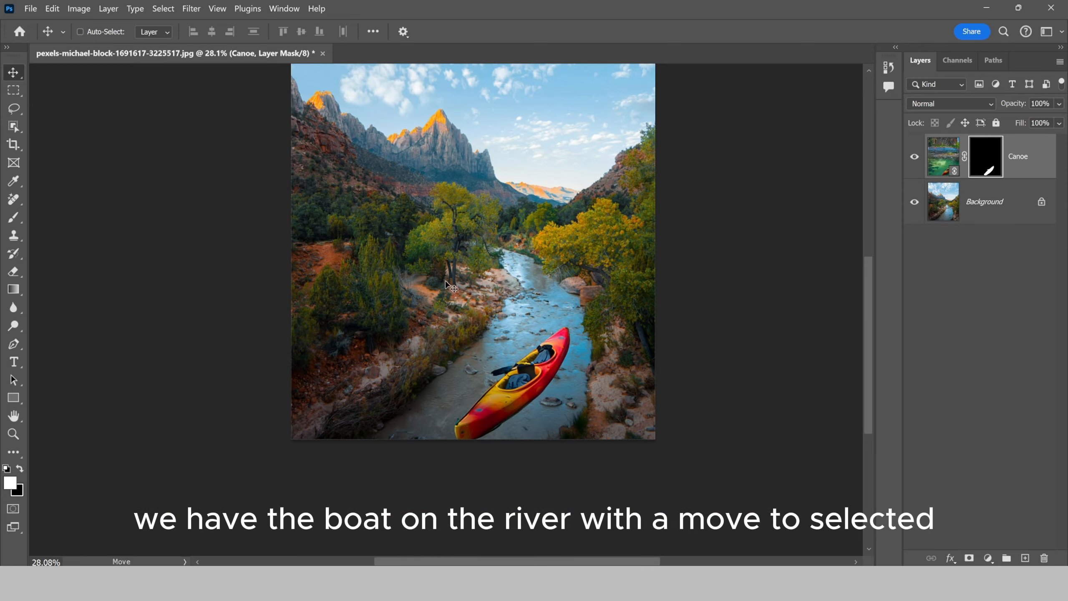
drag(556, 385, 505, 389)
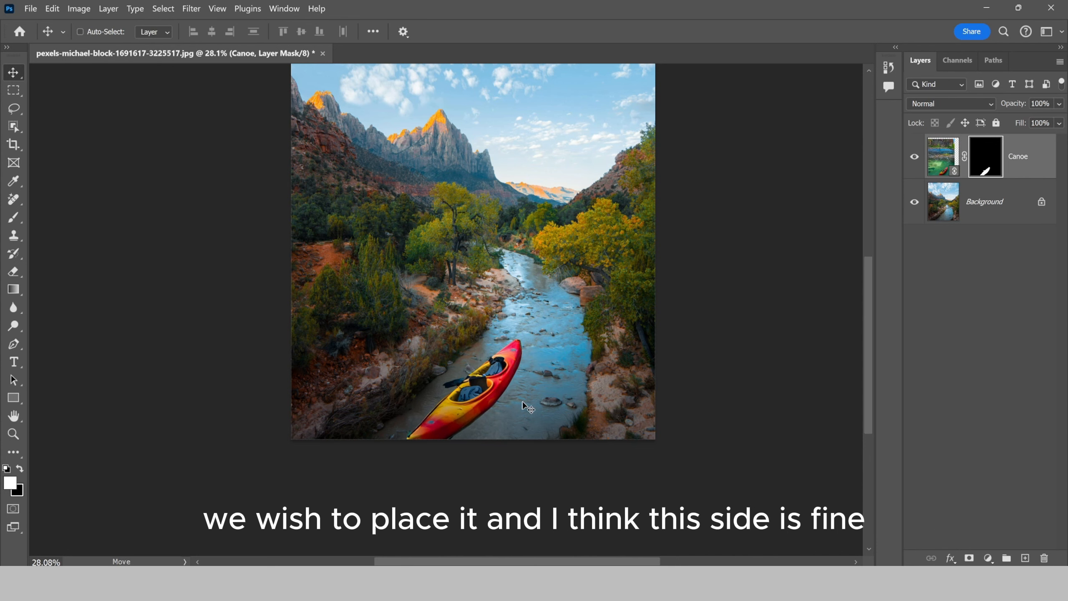
- Add a new empty layer directly above the Background layer for the canoe's shadow
scroll(510, 400, up, 4)
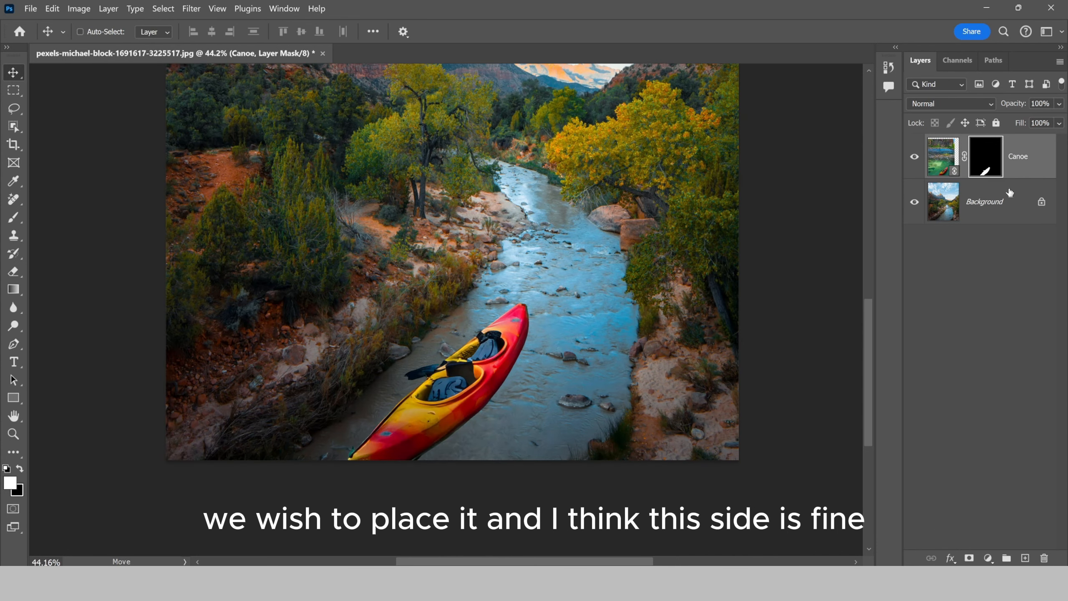
click(992, 206)
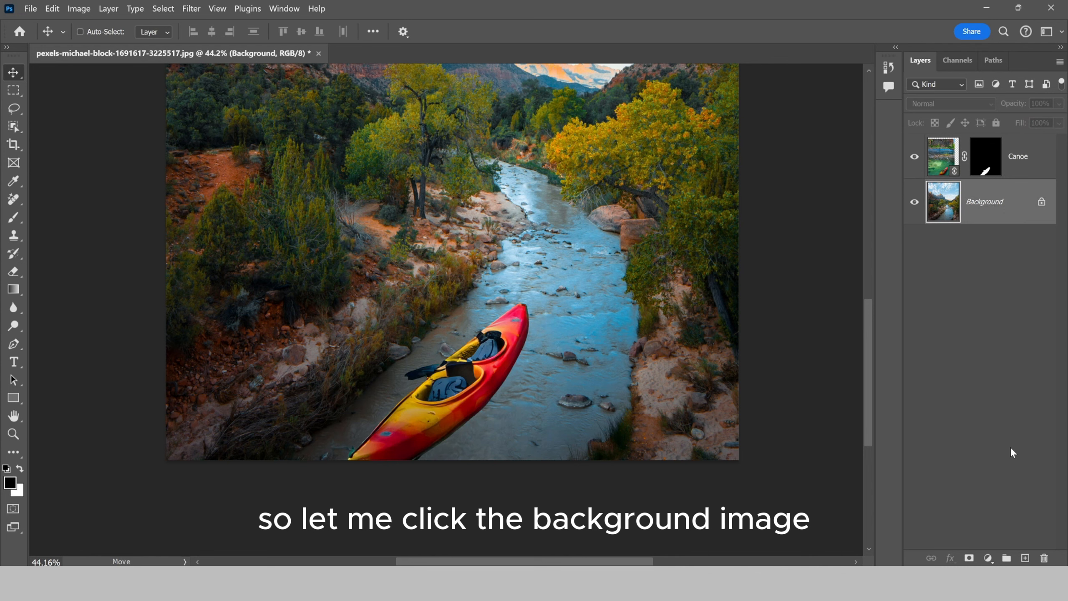
click(1025, 559)
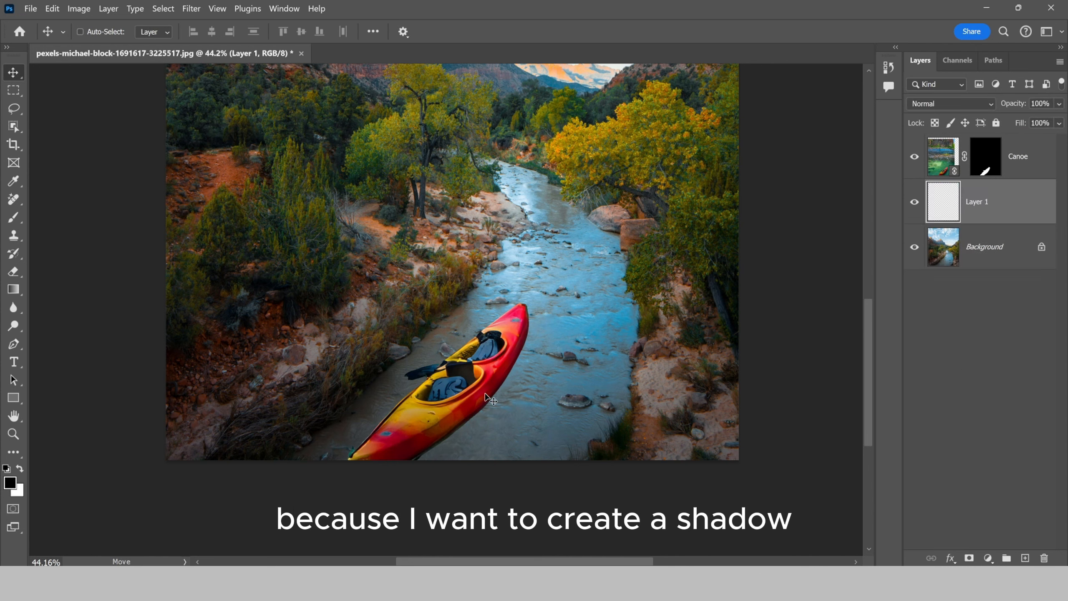
- Activate the Brush tool and set the foreground color to near-black #060606
click(14, 218)
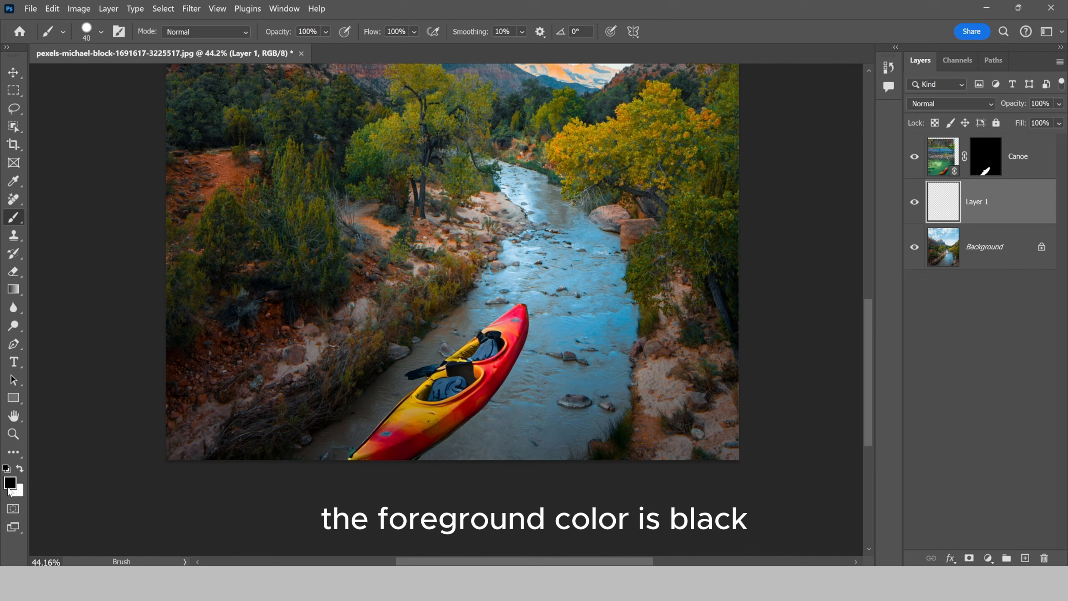
click(9, 485)
click(815, 96)
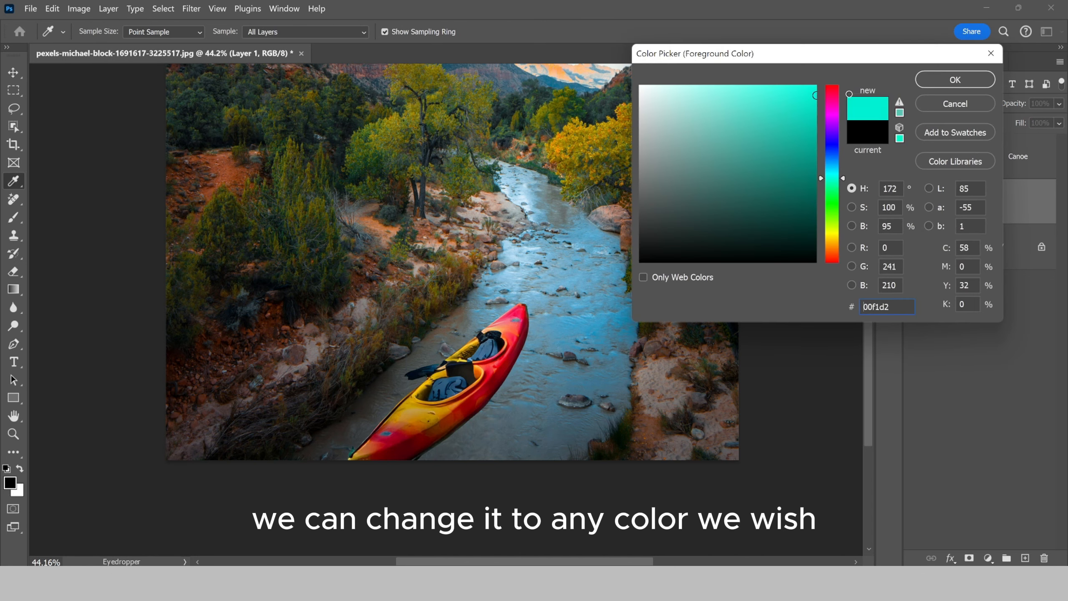
mouse_move(788, 167)
mouse_down()
mouse_move(808, 209)
mouse_move(742, 204)
mouse_move(598, 264)
mouse_up()
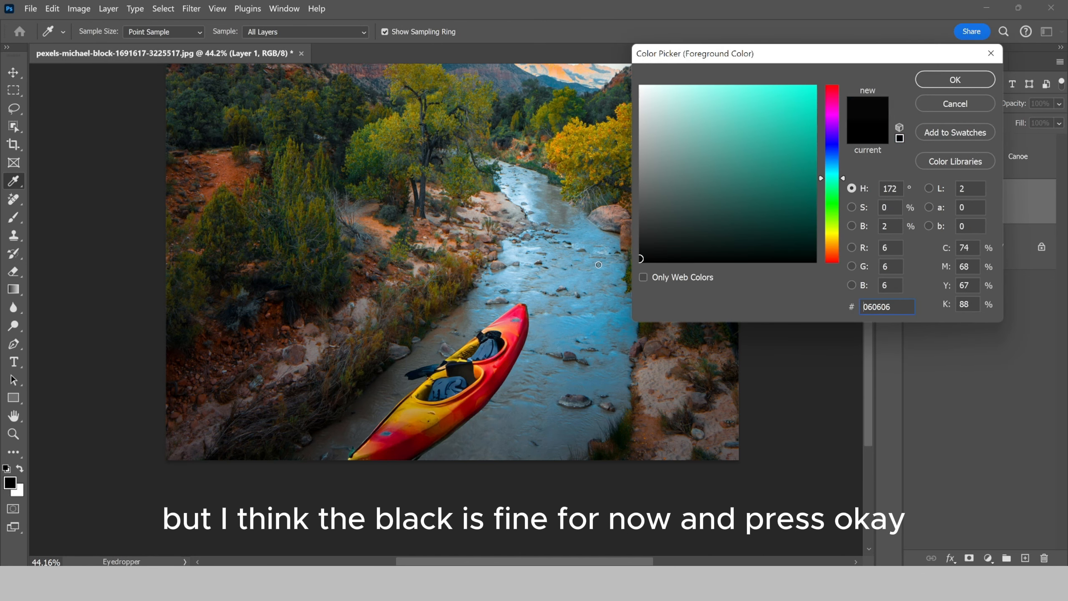
click(961, 80)
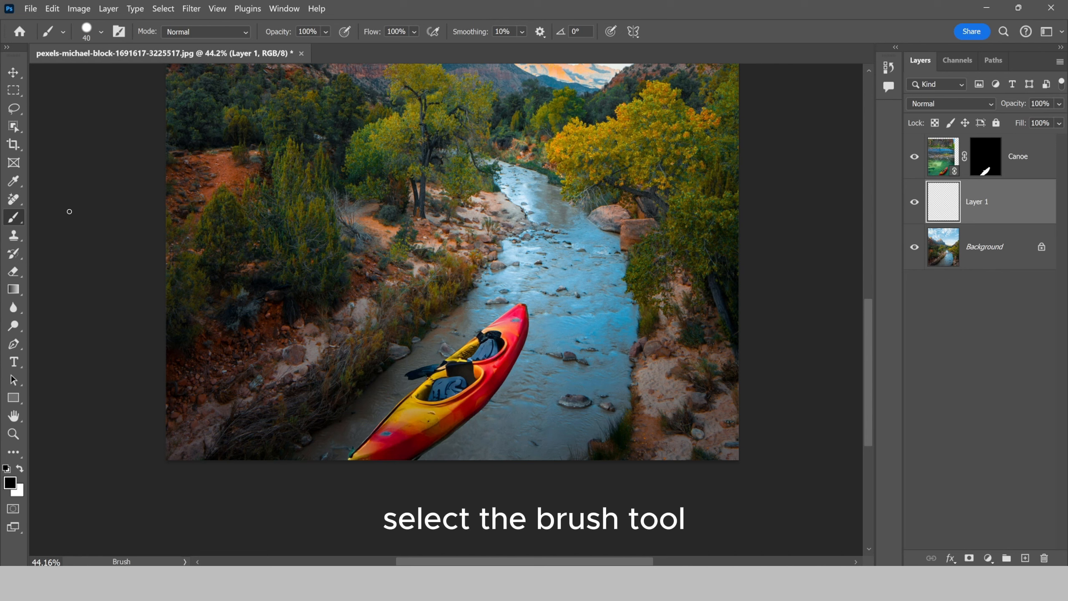
- Set the brush size to 250 px for painting the shadow beside the canoe's hull
right_click(544, 245)
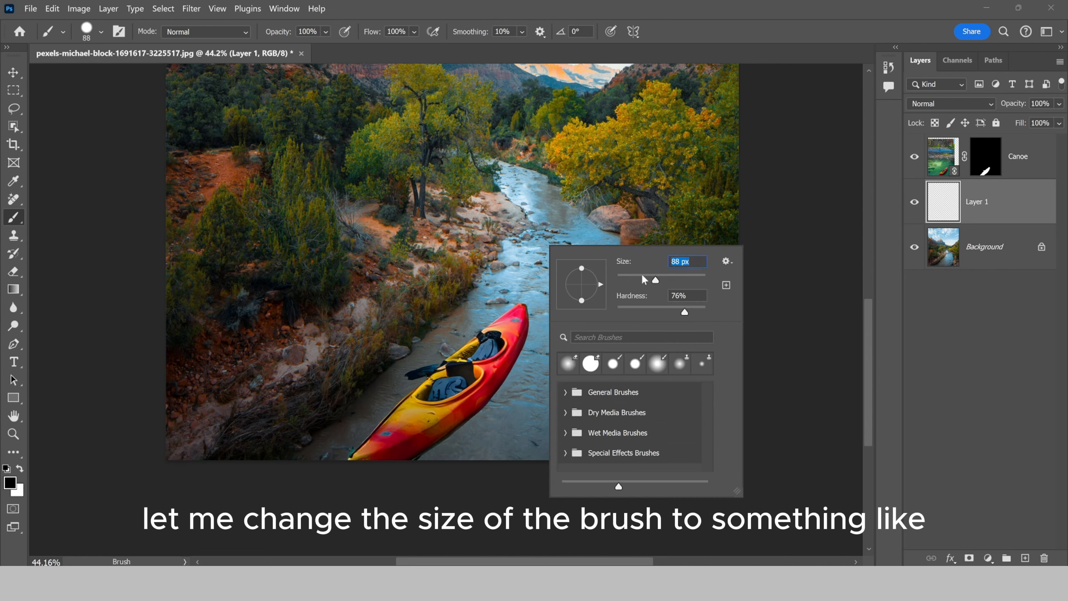
drag(655, 280, 679, 280)
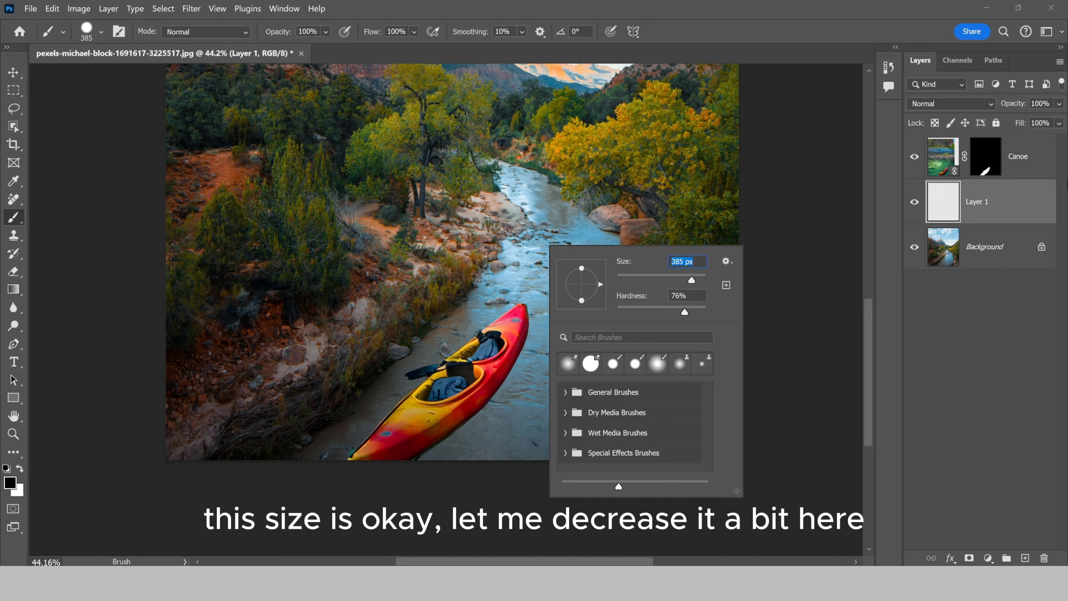
click(1021, 206)
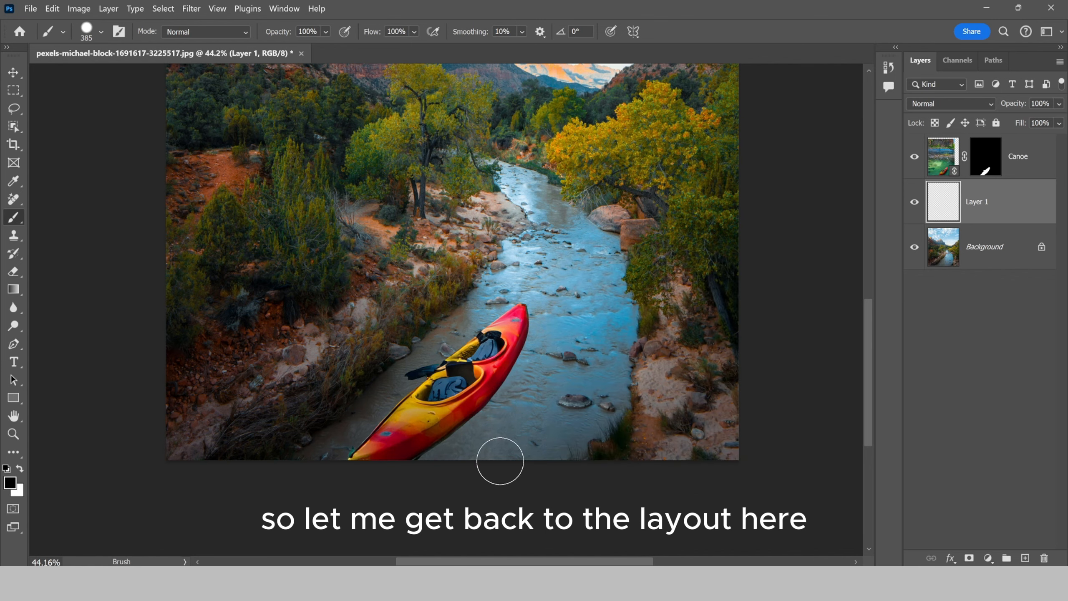
scroll(500, 459, up, 4)
scroll(500, 457, up, 3)
key(space)
mouse_move(463, 425)
mouse_down()
mouse_move(501, 365)
mouse_move(519, 396)
mouse_move(498, 408)
mouse_move(498, 424)
mouse_move(515, 407)
mouse_move(501, 422)
mouse_move(520, 417)
mouse_move(445, 421)
mouse_move(472, 446)
mouse_move(472, 412)
mouse_up()
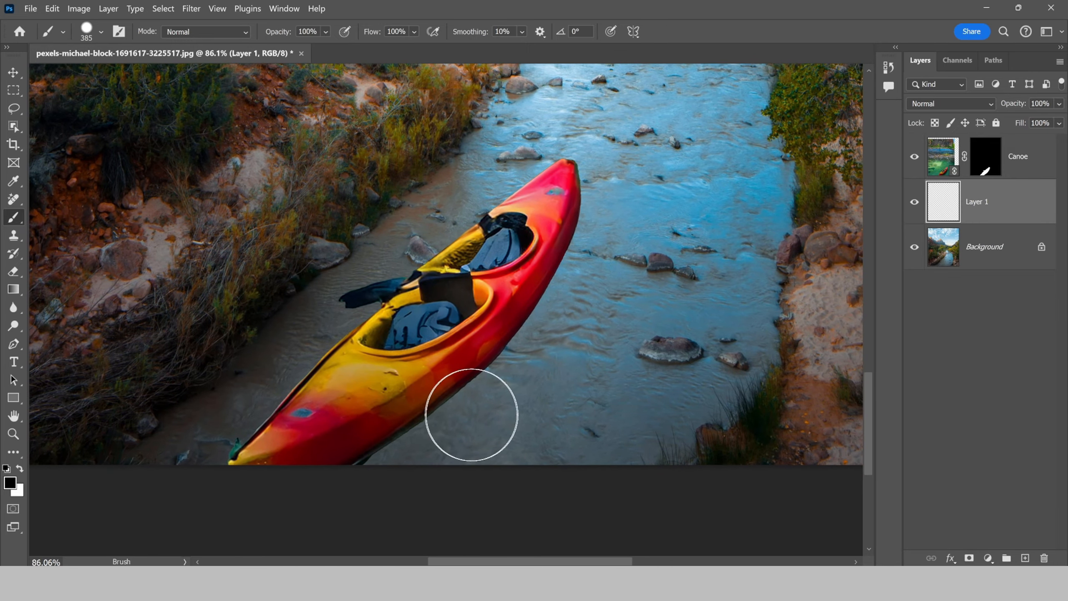
key(bracketleft)
key(bracketleft)
key(bracketleft)
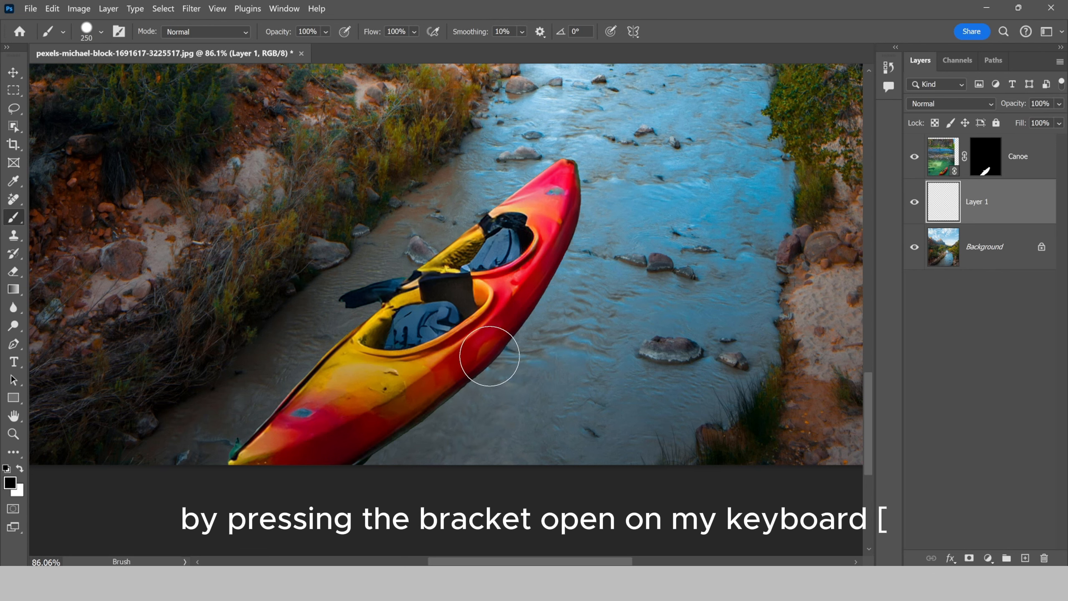
- Paint a black shadow on Layer 1 along the canoe's river-side hull, from near the bow to the image's lower edge, with the 250 px brush
key(bracketright)
key(bracketright)
key(bracketright)
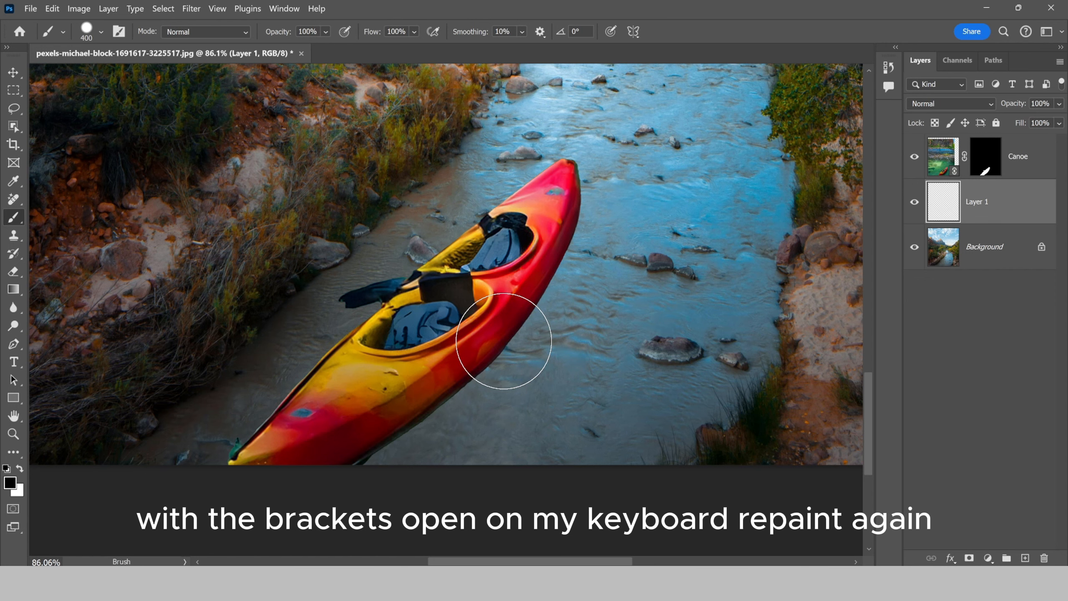
key(bracketleft)
key(bracketleft)
key(bracketleft)
mouse_move(512, 324)
mouse_down()
mouse_move(536, 263)
mouse_move(477, 360)
mouse_move(343, 490)
mouse_up()
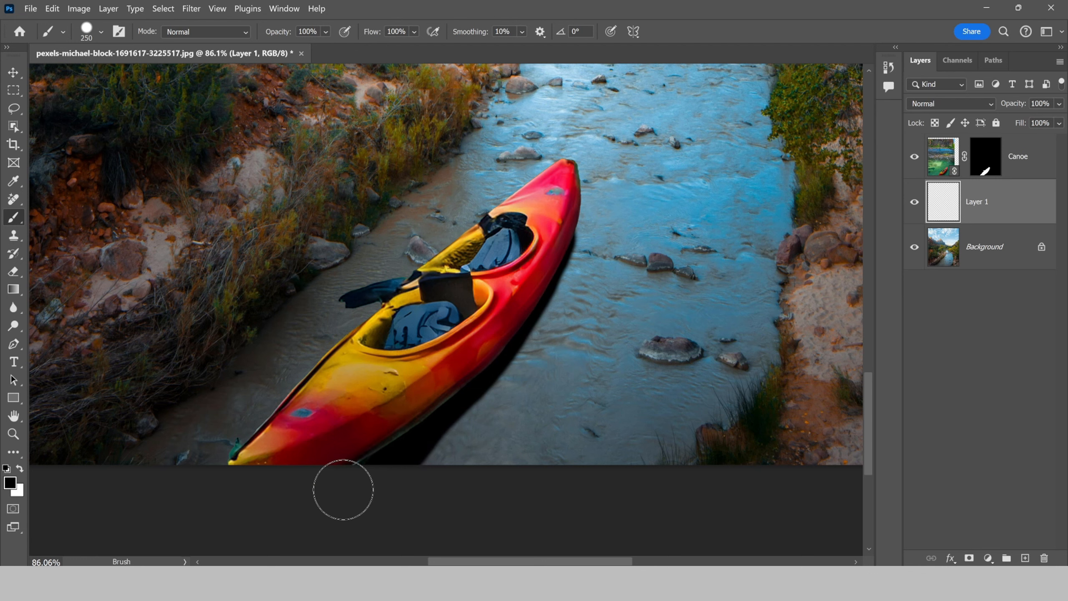
- Lower the opacity of the shadow layer, Layer 1, to 68%
scroll(448, 315, down, 6)
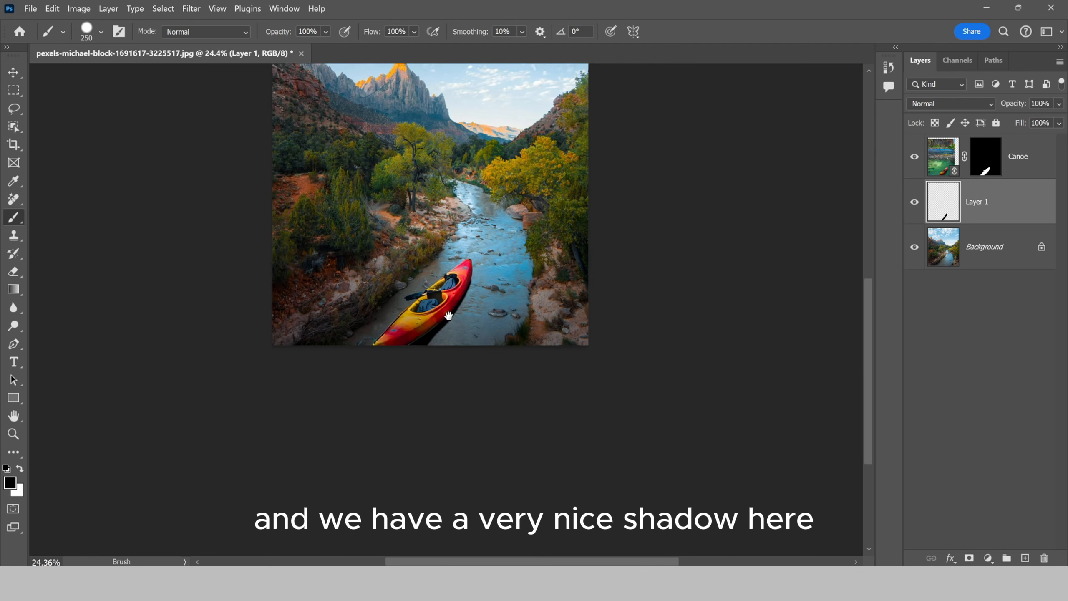
drag(449, 316, 496, 374)
drag(497, 404, 497, 431)
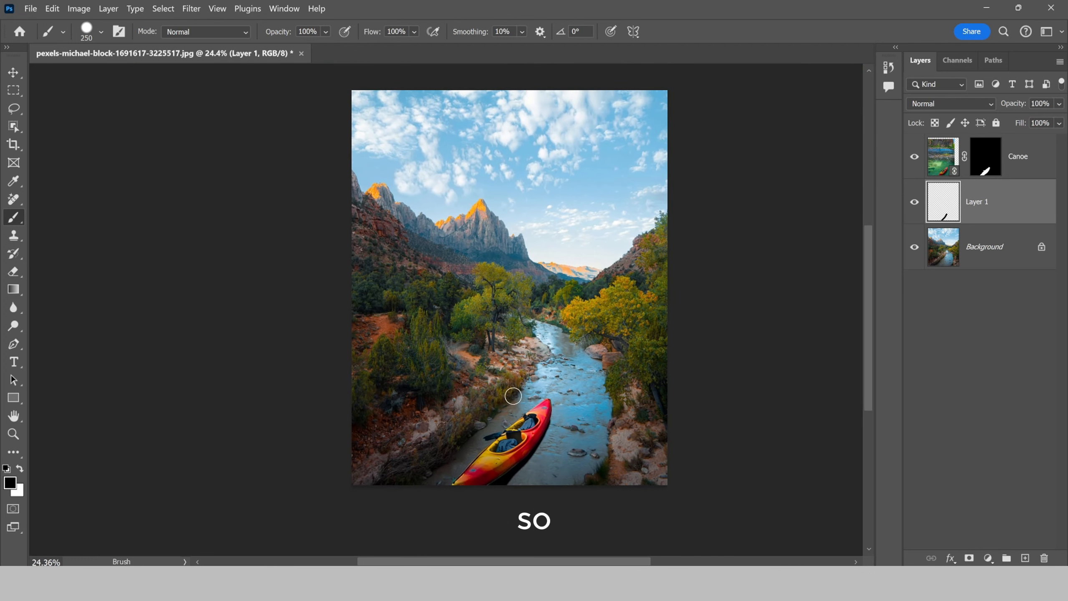
drag(1017, 106, 997, 109)
- Apply a Gaussian Blur with a radius of 38.7 pixels to the canoe's shadow and fit the whole image in view
scroll(589, 396, up, 5)
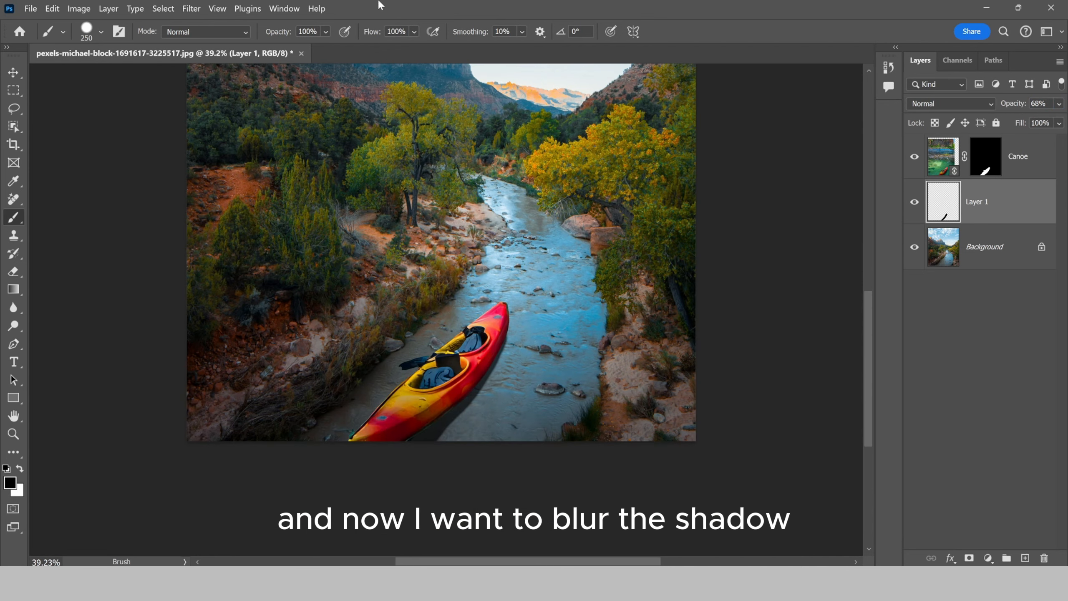
click(190, 9)
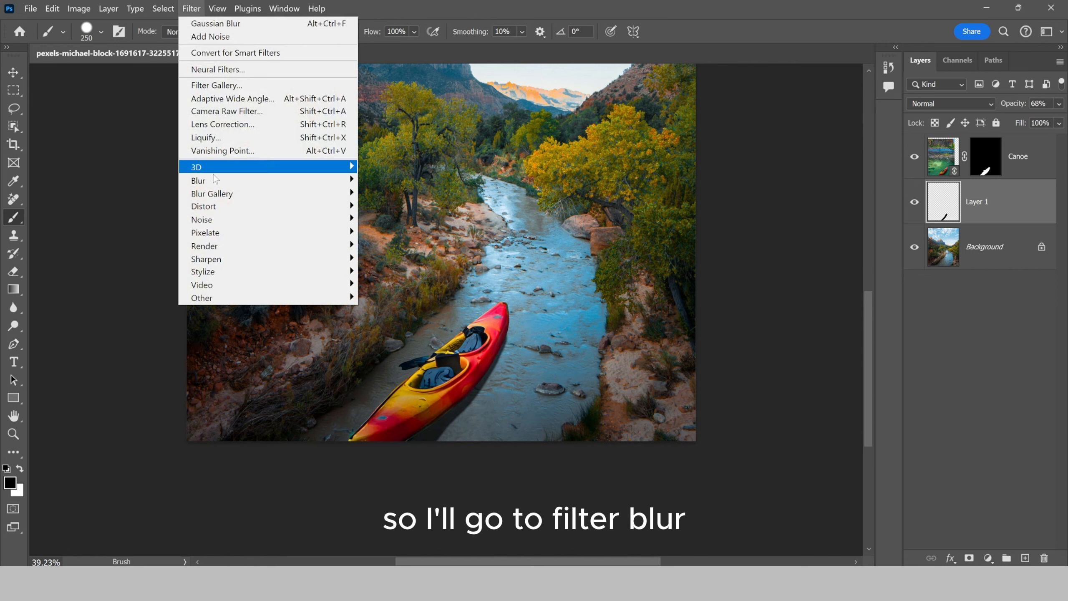
mouse_move(210, 181)
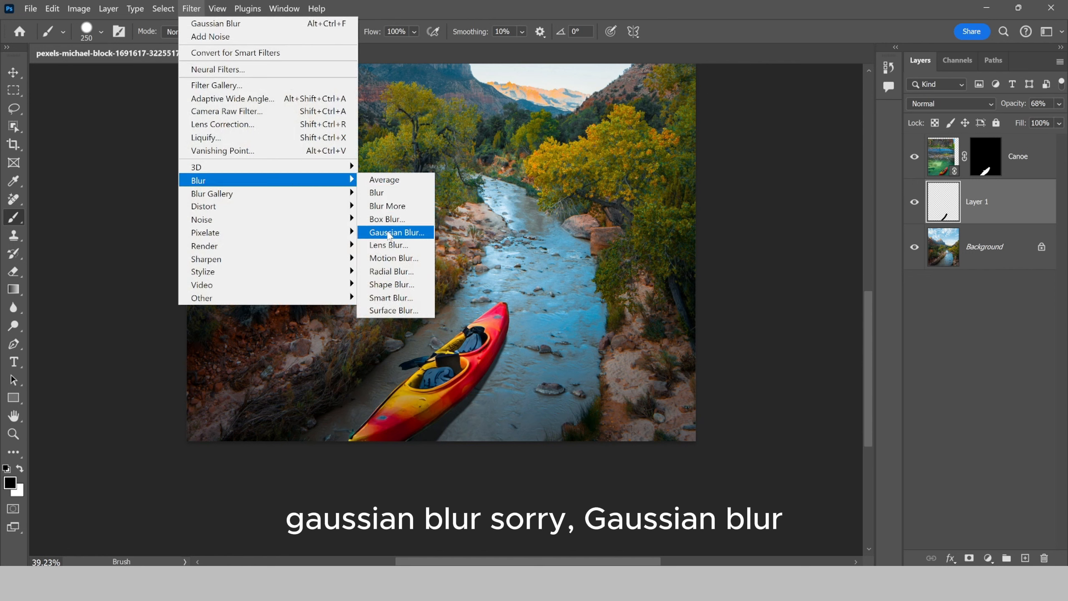
click(388, 232)
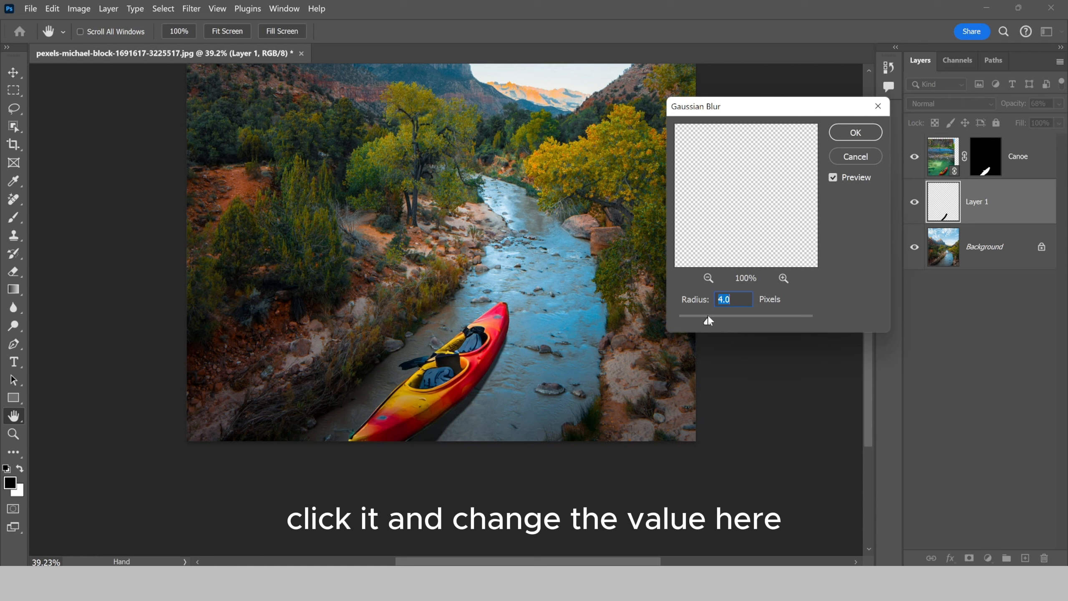
drag(709, 321, 750, 321)
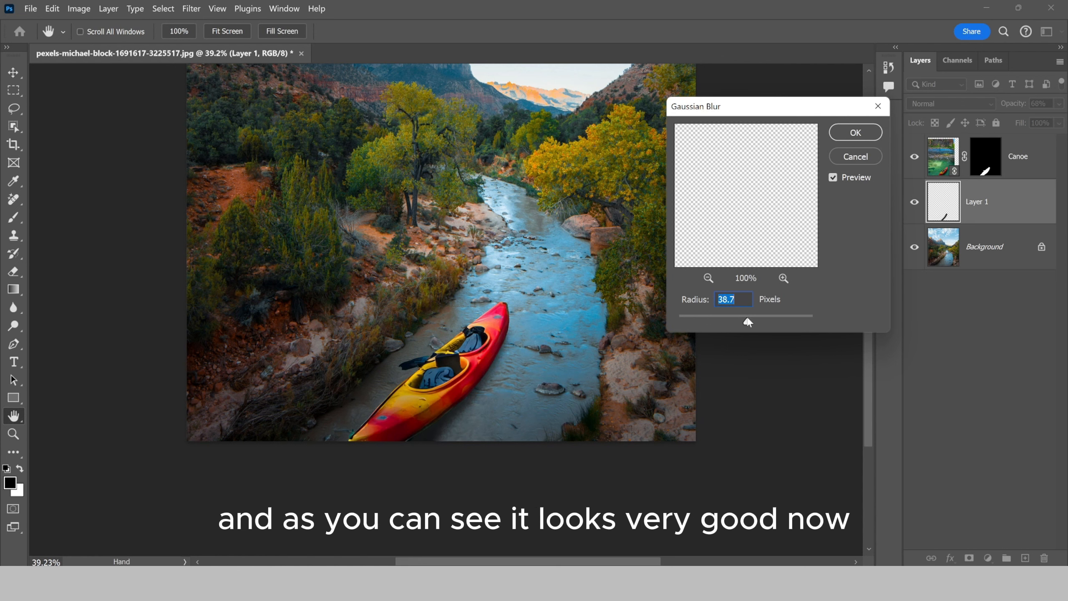
click(856, 134)
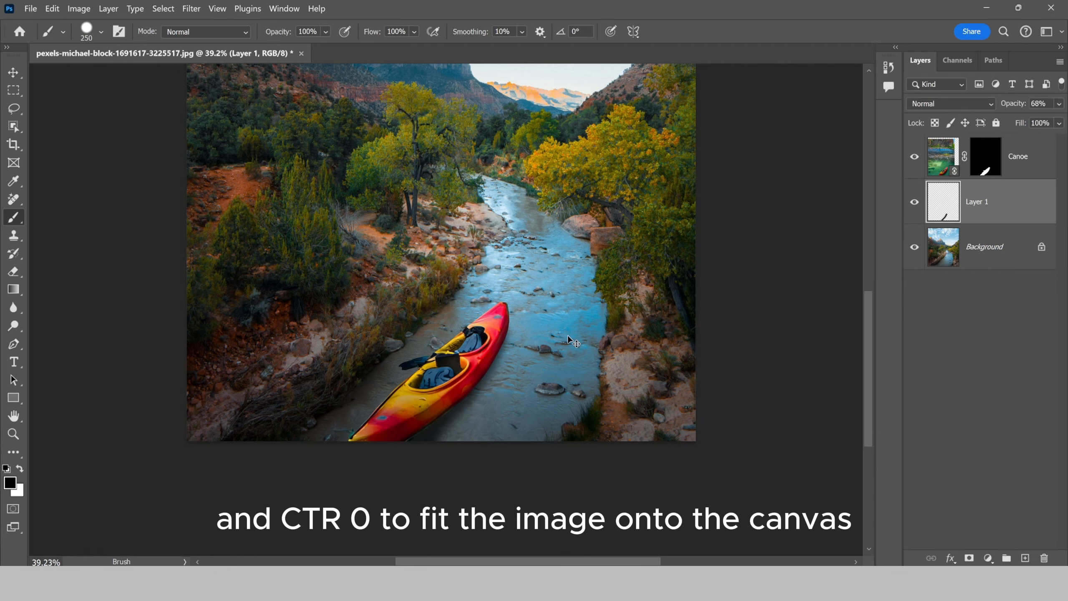
key(ctrl+0)
scroll(568, 336, down, 3)
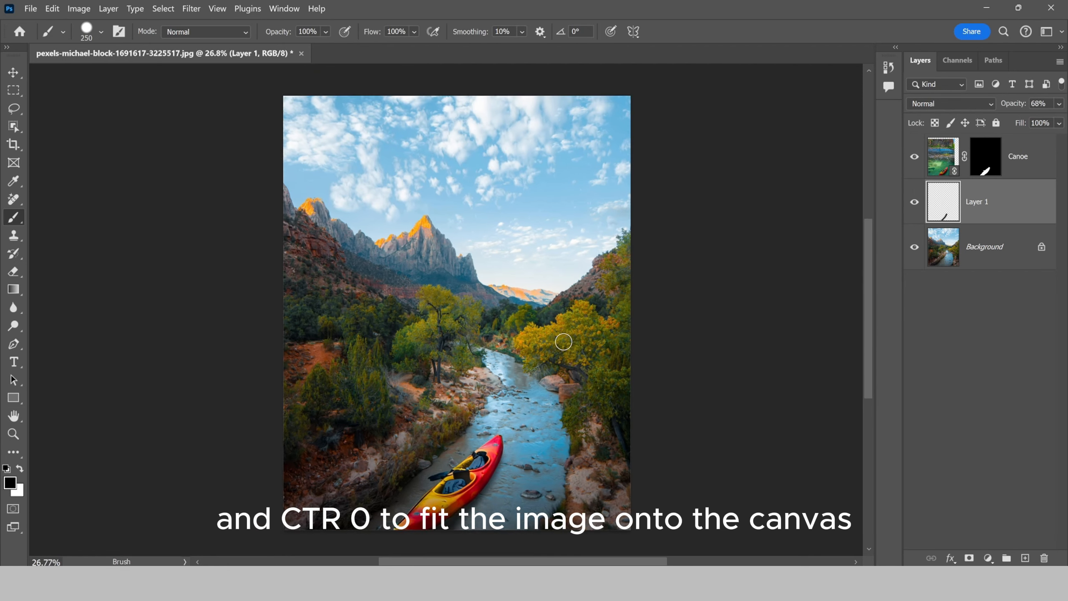